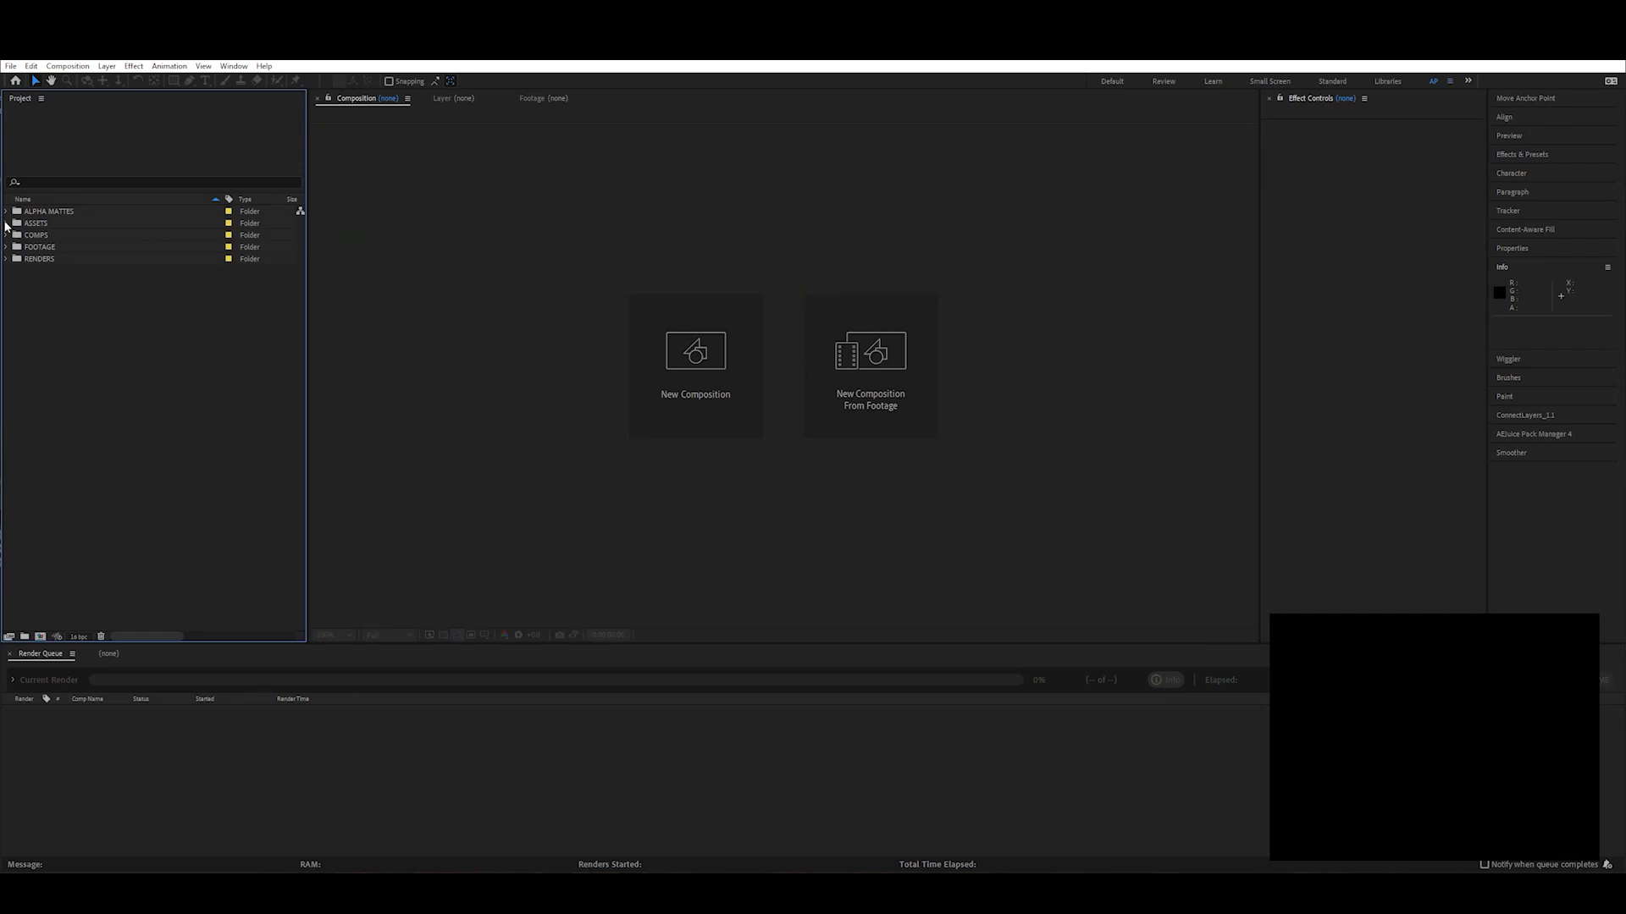
Step: Import the Base-Layer-v1 PNG sequence from the Base Layer folder into the RENDERS folder
{"action": "left_click", "coordinate": [32, 261]}
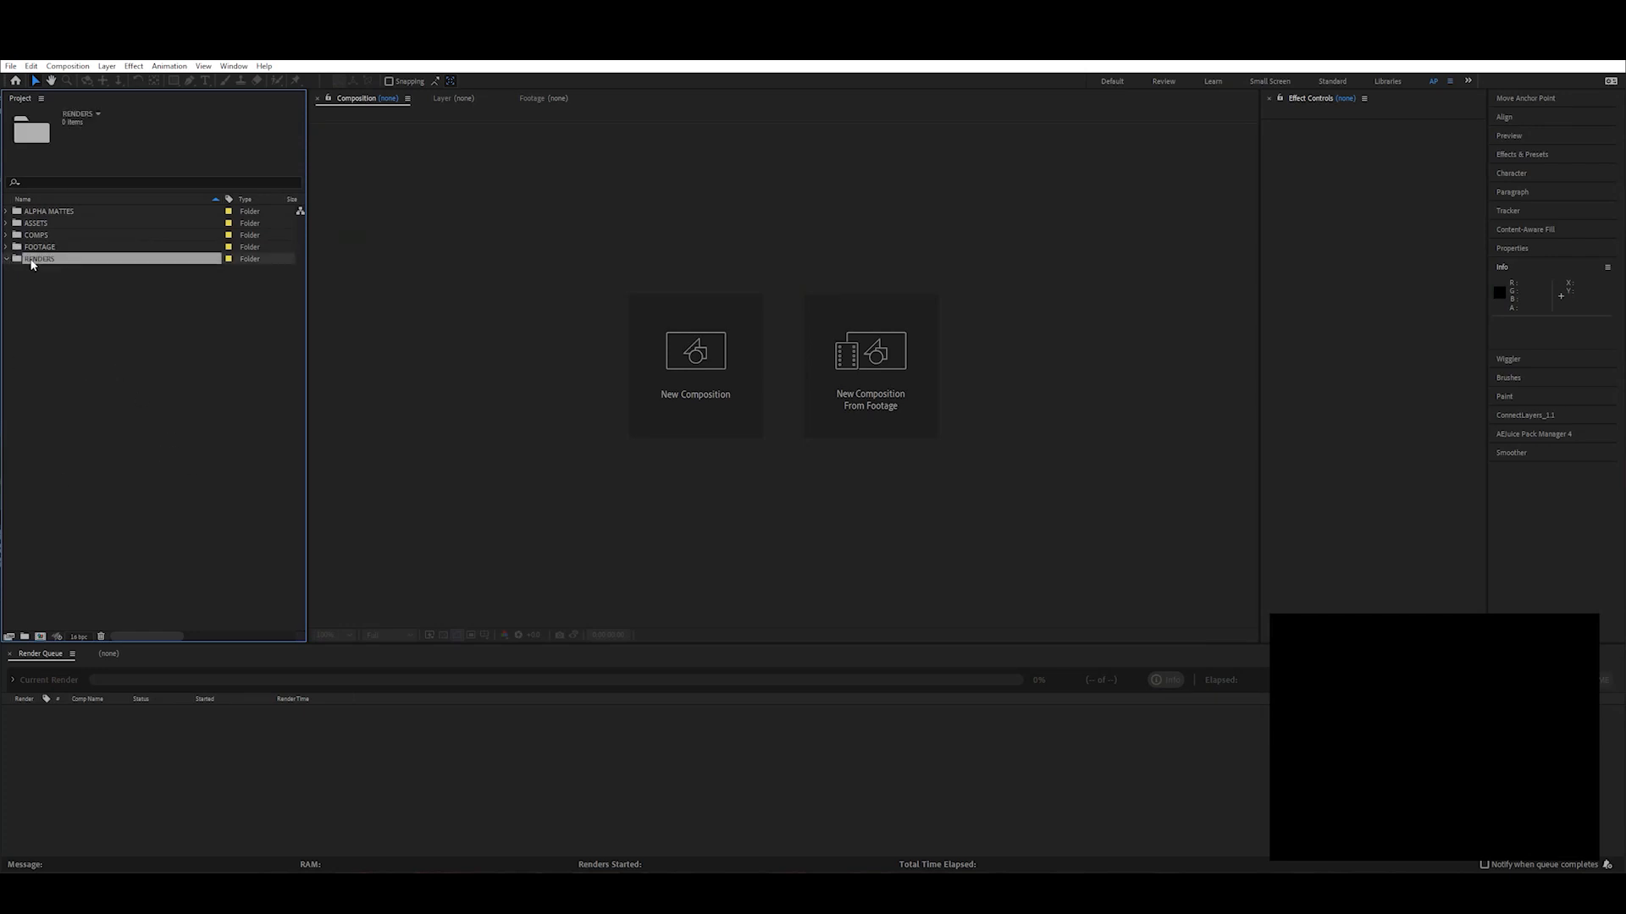
{"action": "key", "text": "ctrl+i"}
{"action": "double_click", "coordinate": [196, 161]}
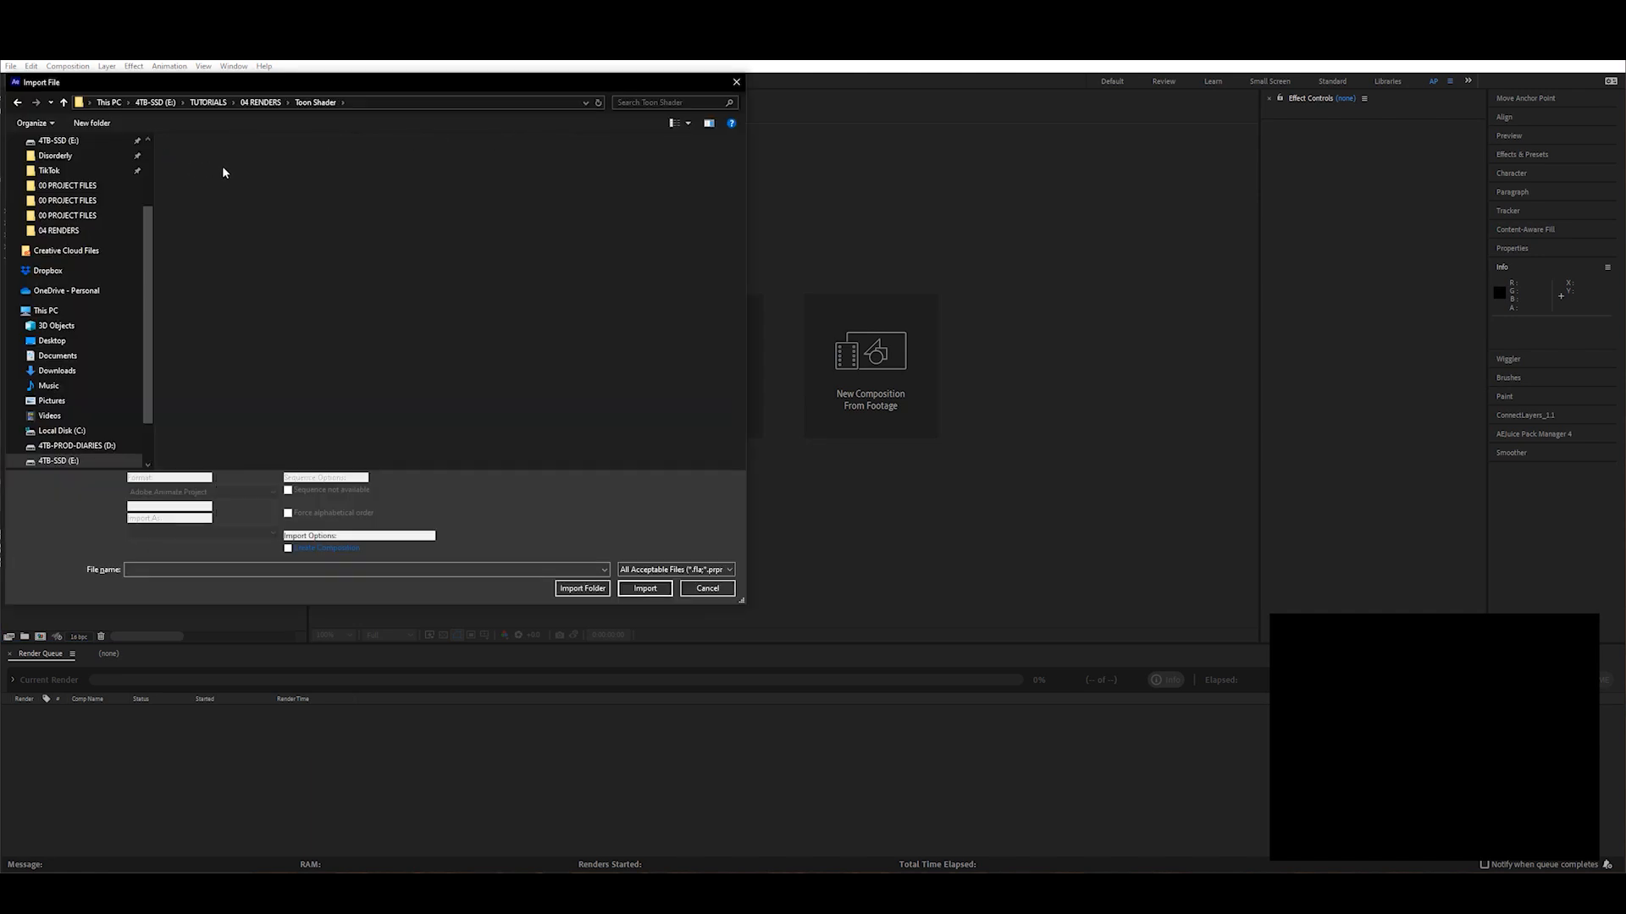
{"action": "left_click", "coordinate": [204, 175]}
{"action": "left_click", "coordinate": [630, 583]}
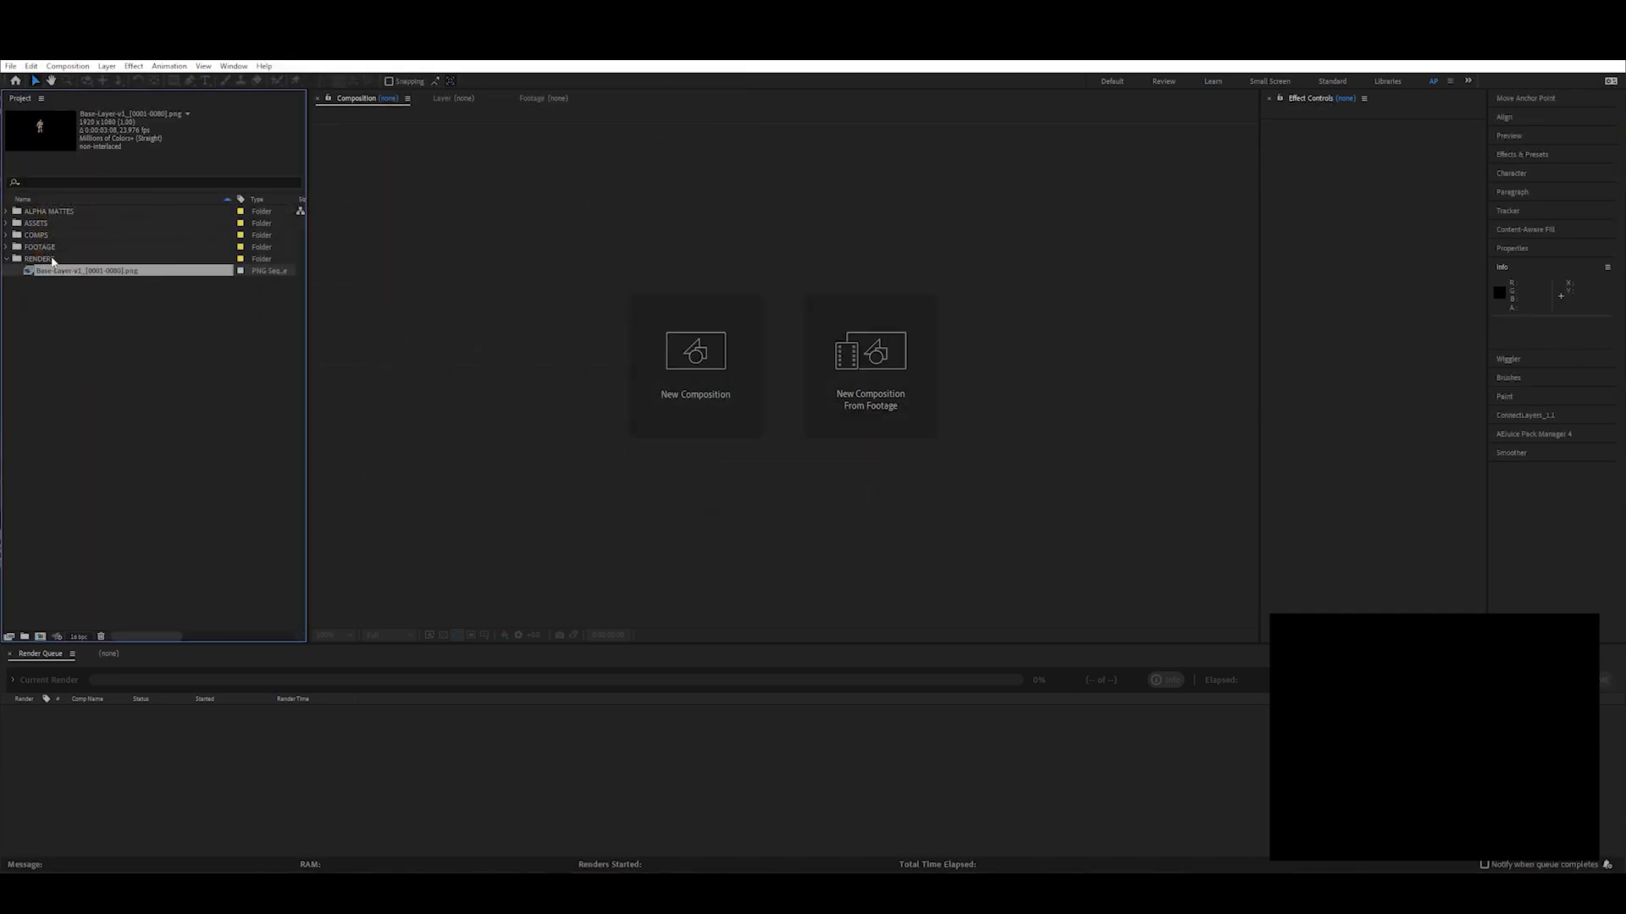
Step: Import the Base-Layer-Shadow-v1, Left-Light-v1 and Right-Light-v1 PNG sequences into the RENDERS folder
{"action": "left_click", "coordinate": [39, 259]}
{"action": "key", "text": "ctrl+i"}
{"action": "left_click", "coordinate": [313, 103]}
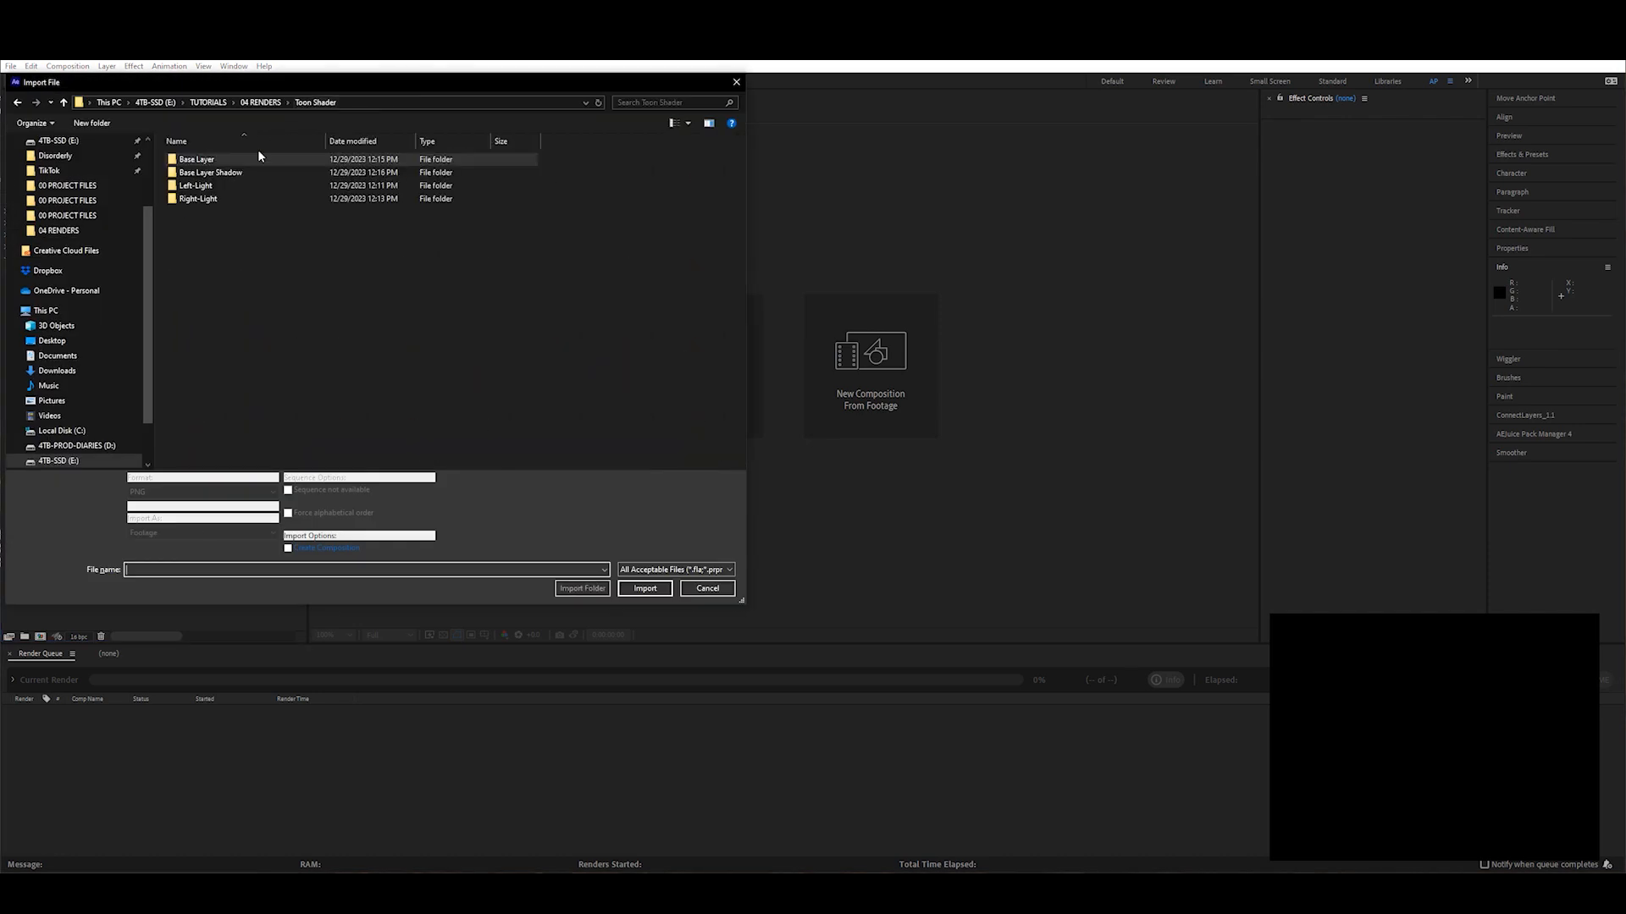
{"action": "double_click", "coordinate": [203, 172]}
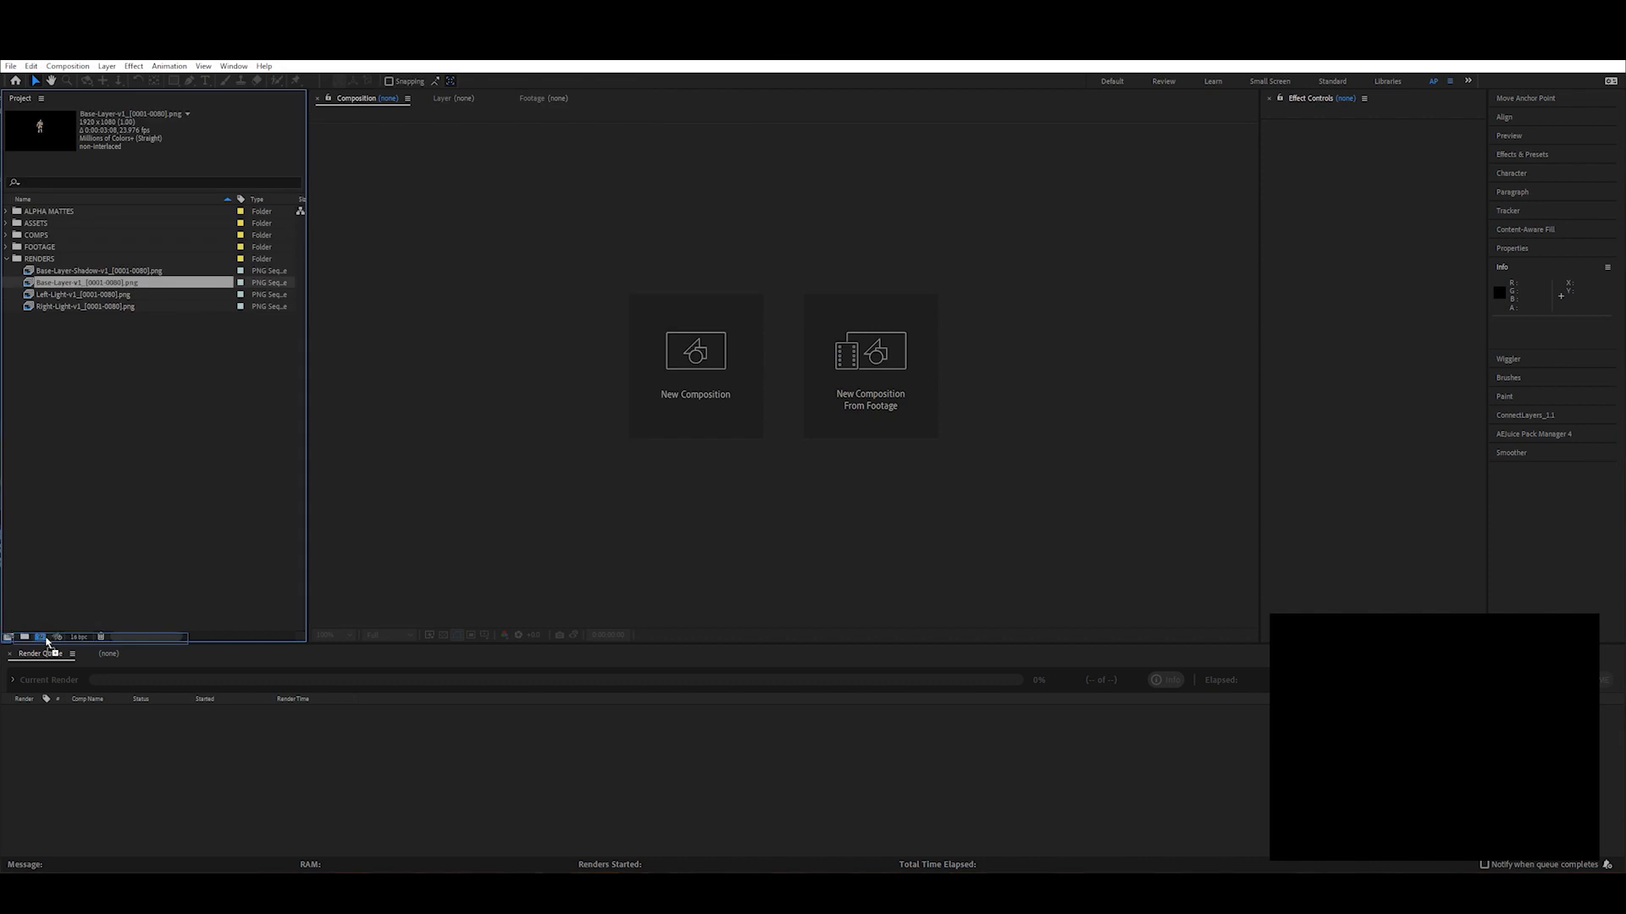
Step: Create a composition from the Base-Layer-v1 sequence and move it into the COMPS folder
{"action": "left_click_drag", "start_coordinate": [46, 641], "coordinate": [40, 637]}
{"action": "left_click_drag", "start_coordinate": [51, 292], "coordinate": [49, 235]}
{"action": "left_click", "coordinate": [227, 392]}
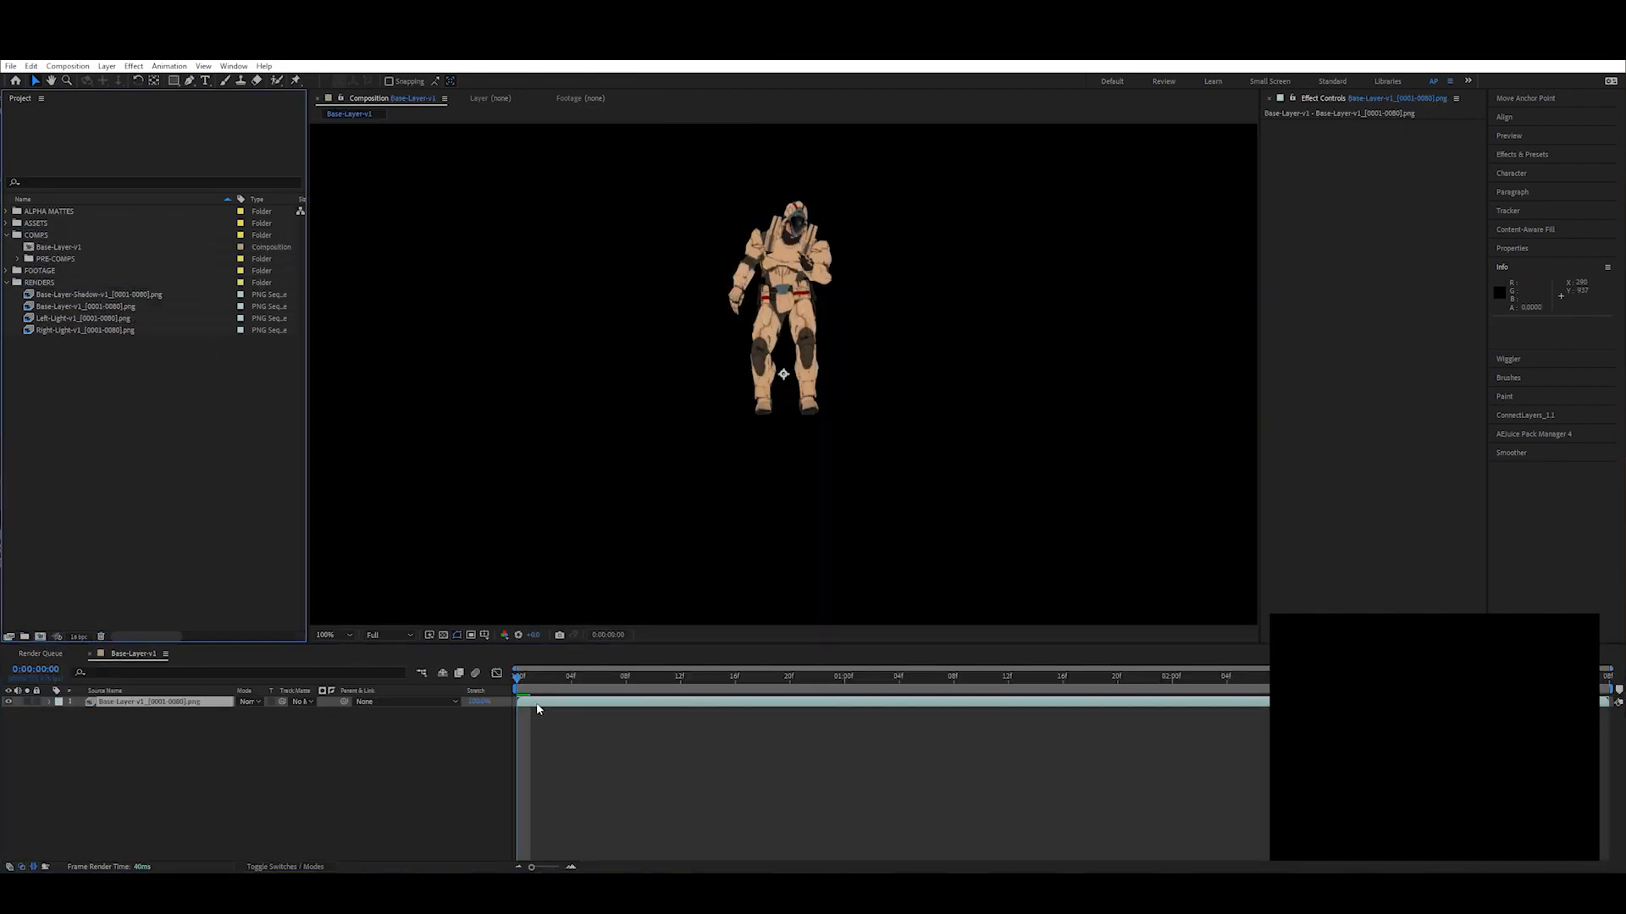
Step: Rename the Base-Layer-v1 composition to TOON-v1
{"action": "left_click", "coordinate": [50, 247]}
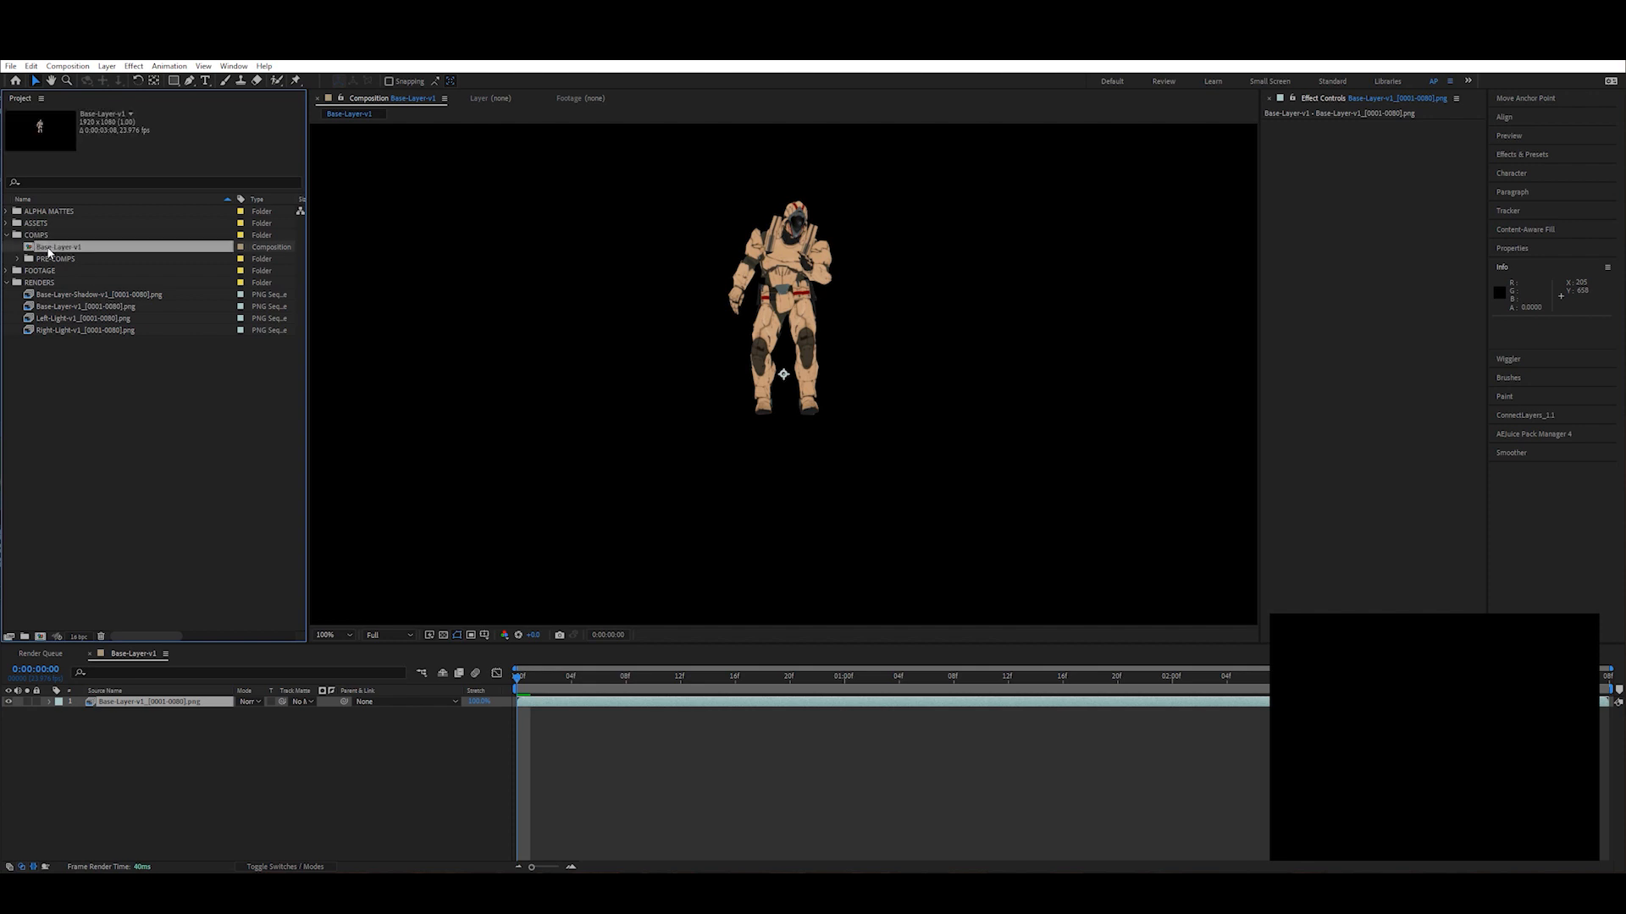
{"action": "key", "text": "Return"}
{"action": "type", "text": "TOON-v"}
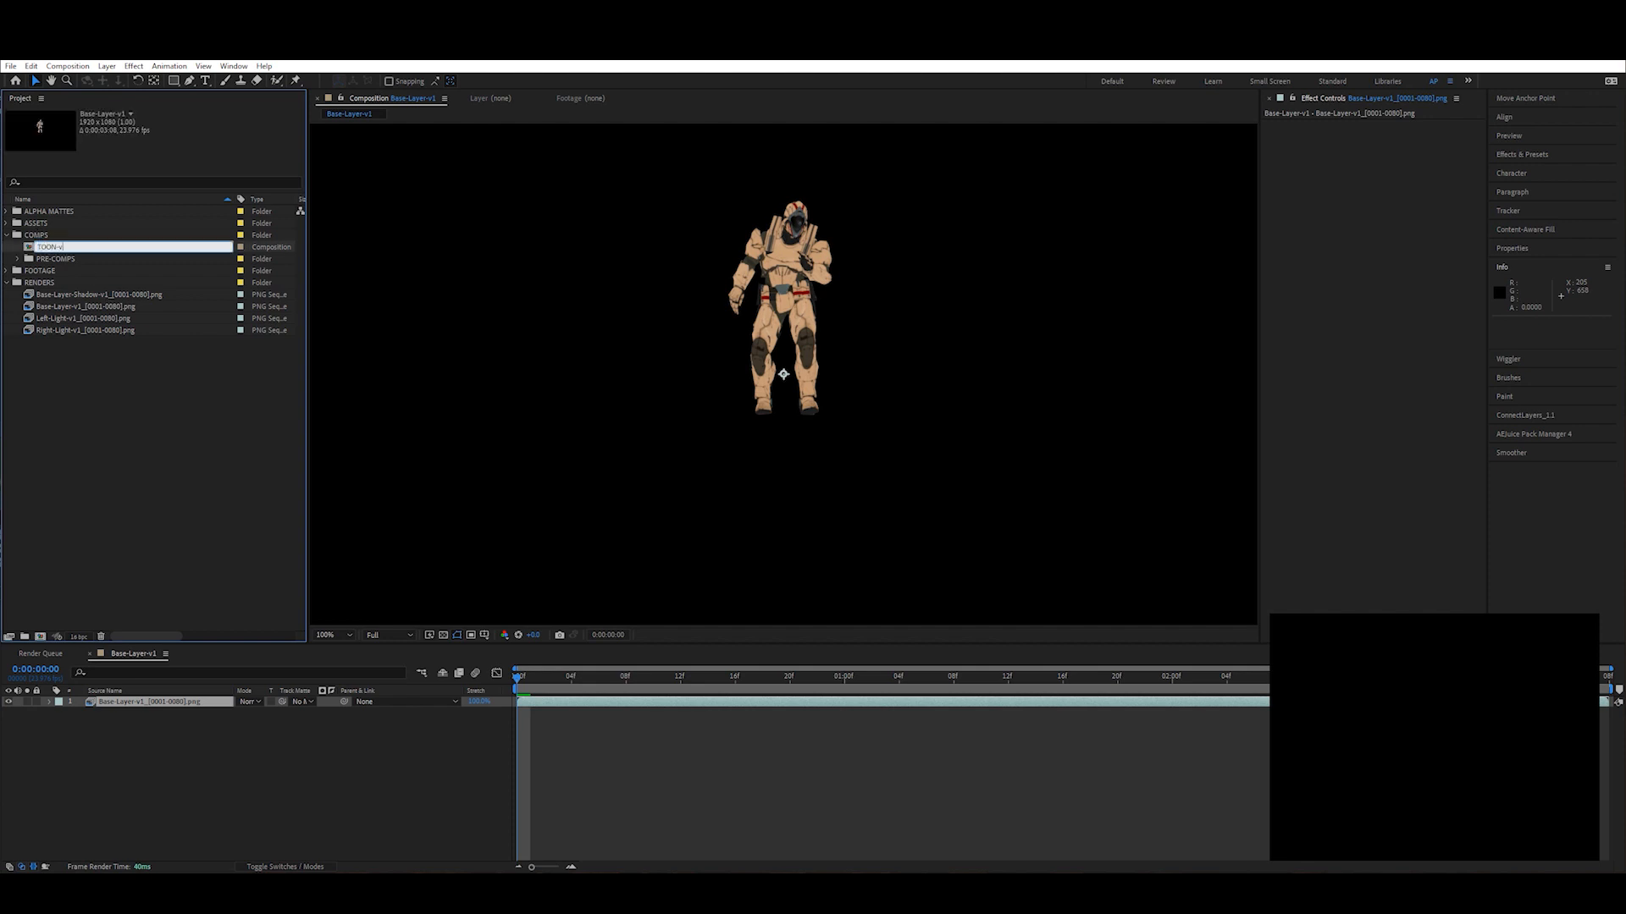
{"action": "type", "text": "1"}
{"action": "key", "text": "Return"}
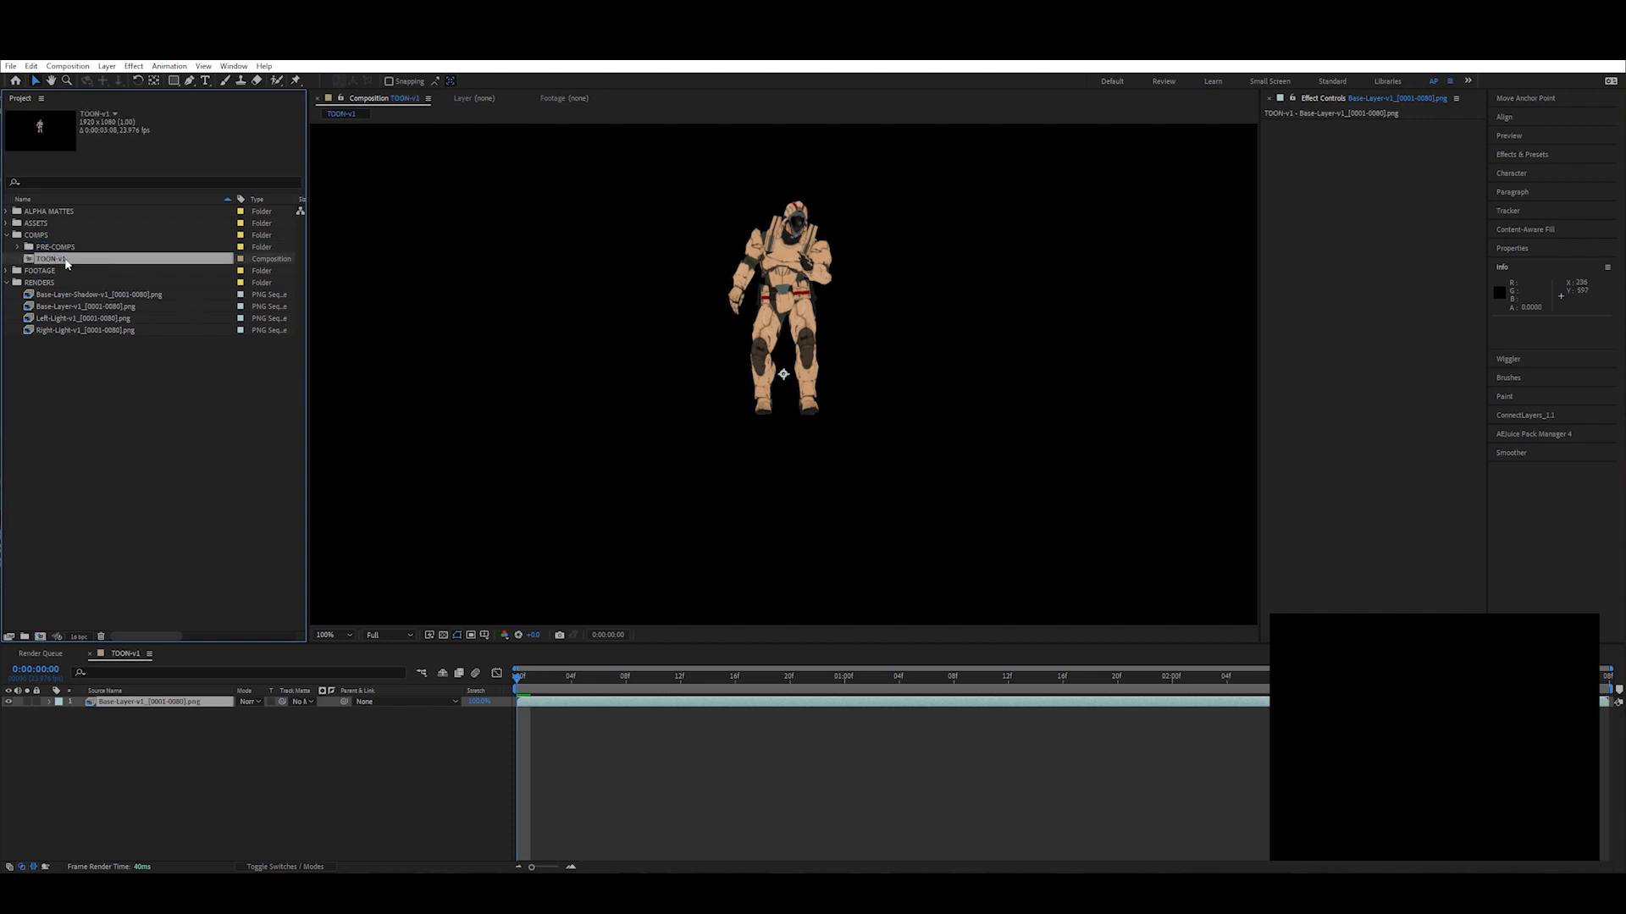
Step: Duplicate TOON-v1 as TOON-v2 and replace its base layer with the Base-Layer-Shadow-v1 sequence
{"action": "key", "text": "ctrl+d"}
{"action": "double_click", "coordinate": [61, 273]}
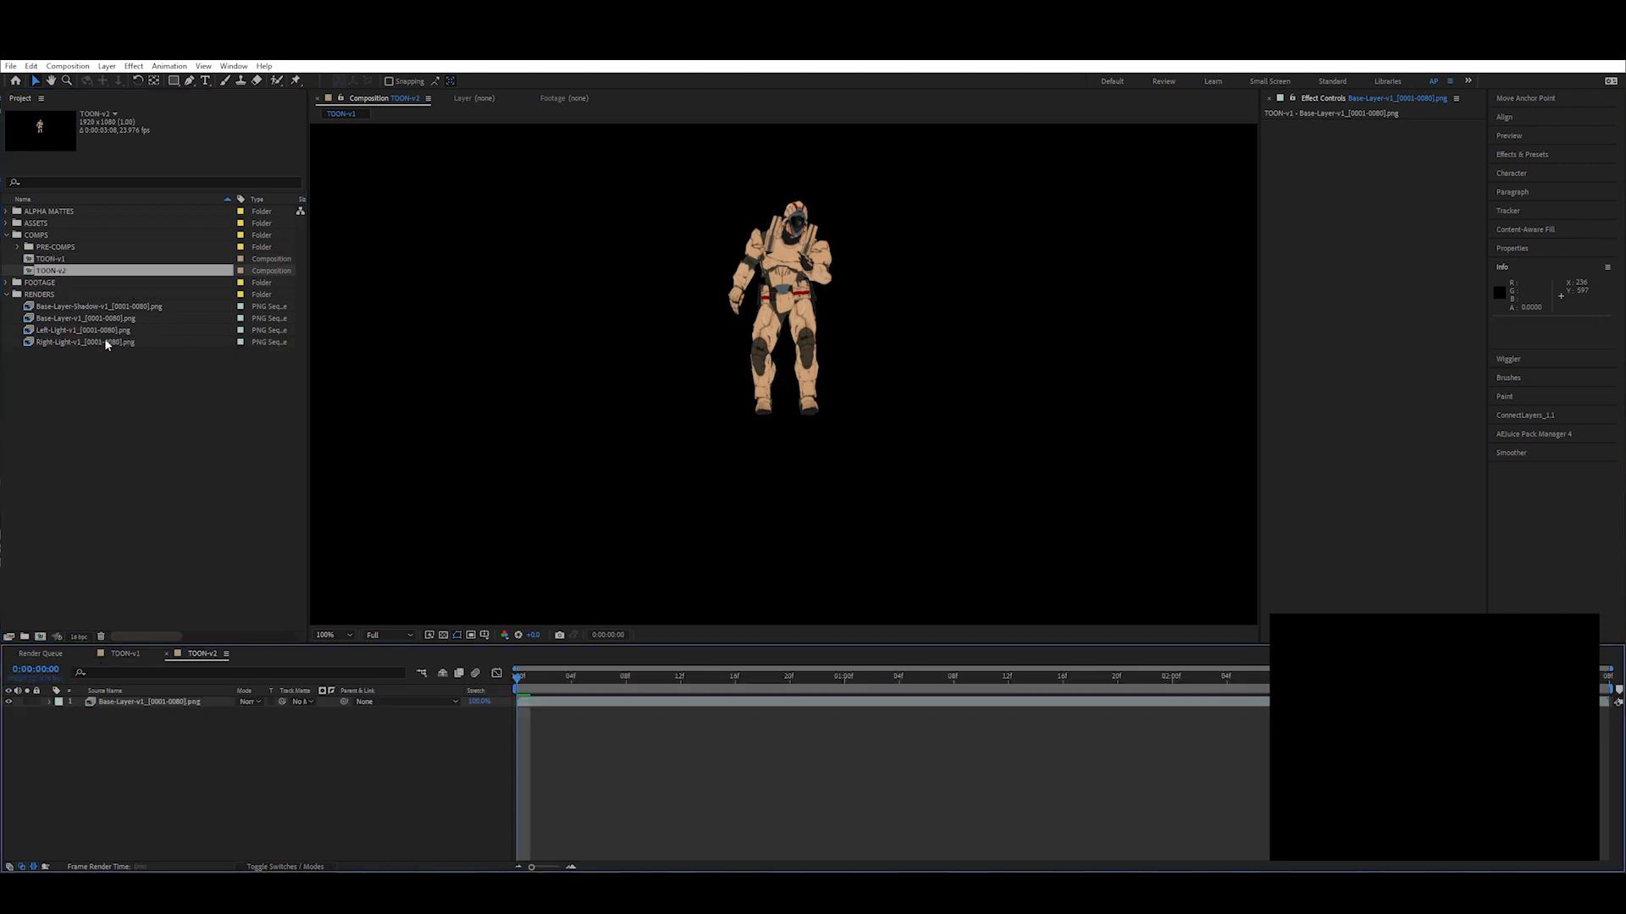
{"action": "left_click_drag", "start_coordinate": [69, 309], "coordinate": [135, 712]}
{"action": "left_click", "coordinate": [135, 711]}
{"action": "key", "text": "Delete"}
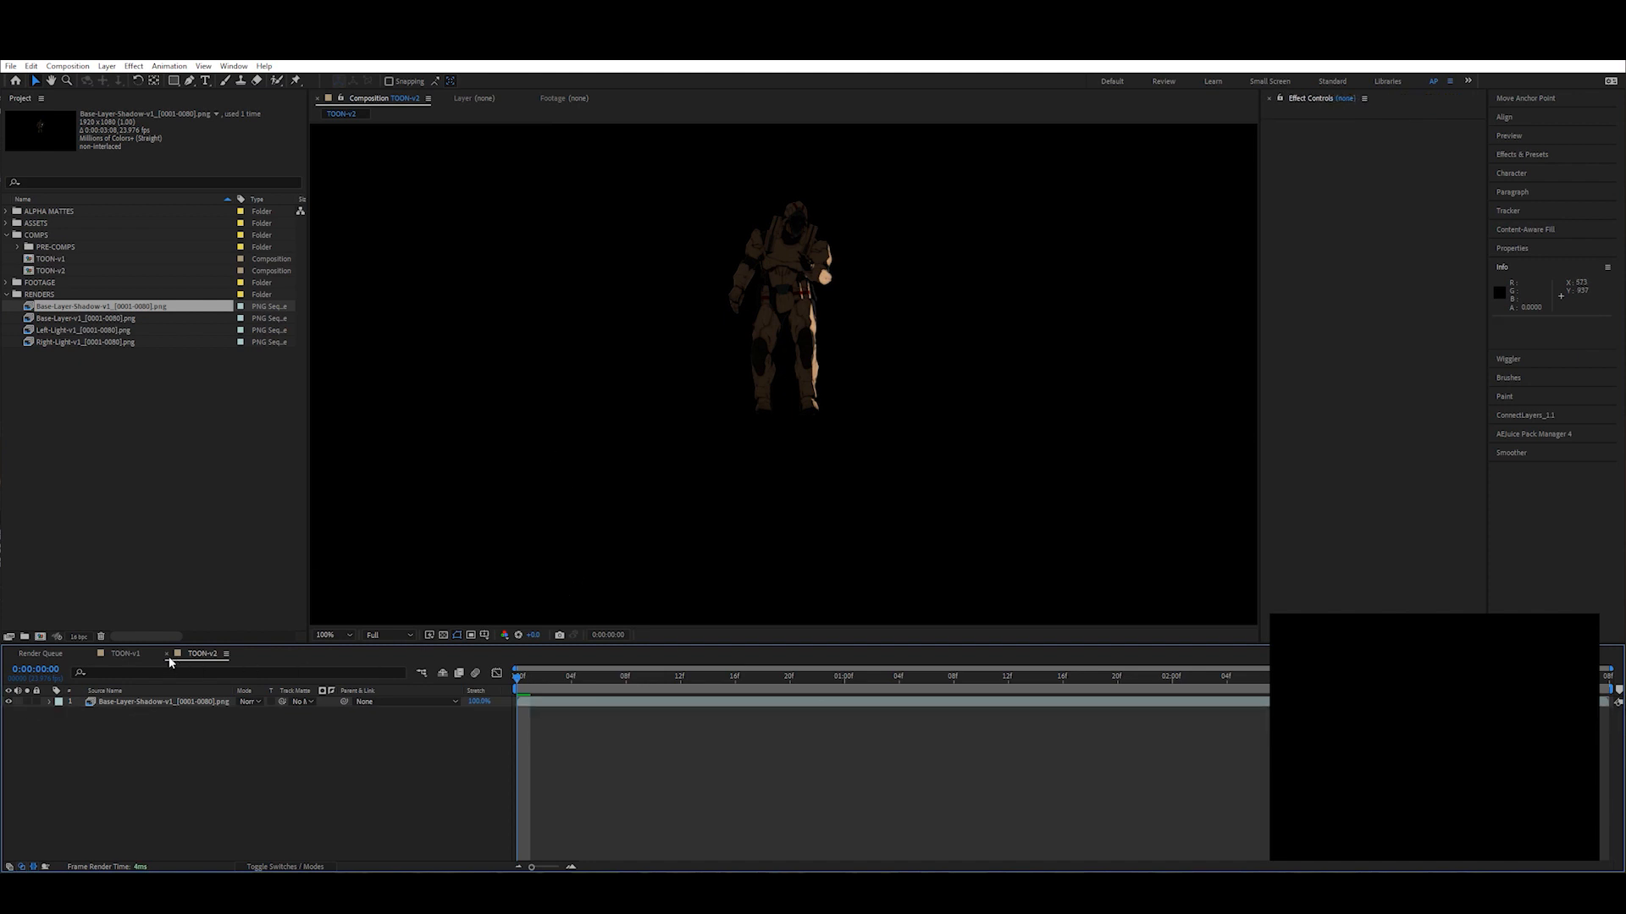
Step: Compare the character's lighting and shadows in the TOON-v1 and TOON-v2 compositions
{"action": "left_click", "coordinate": [126, 653]}
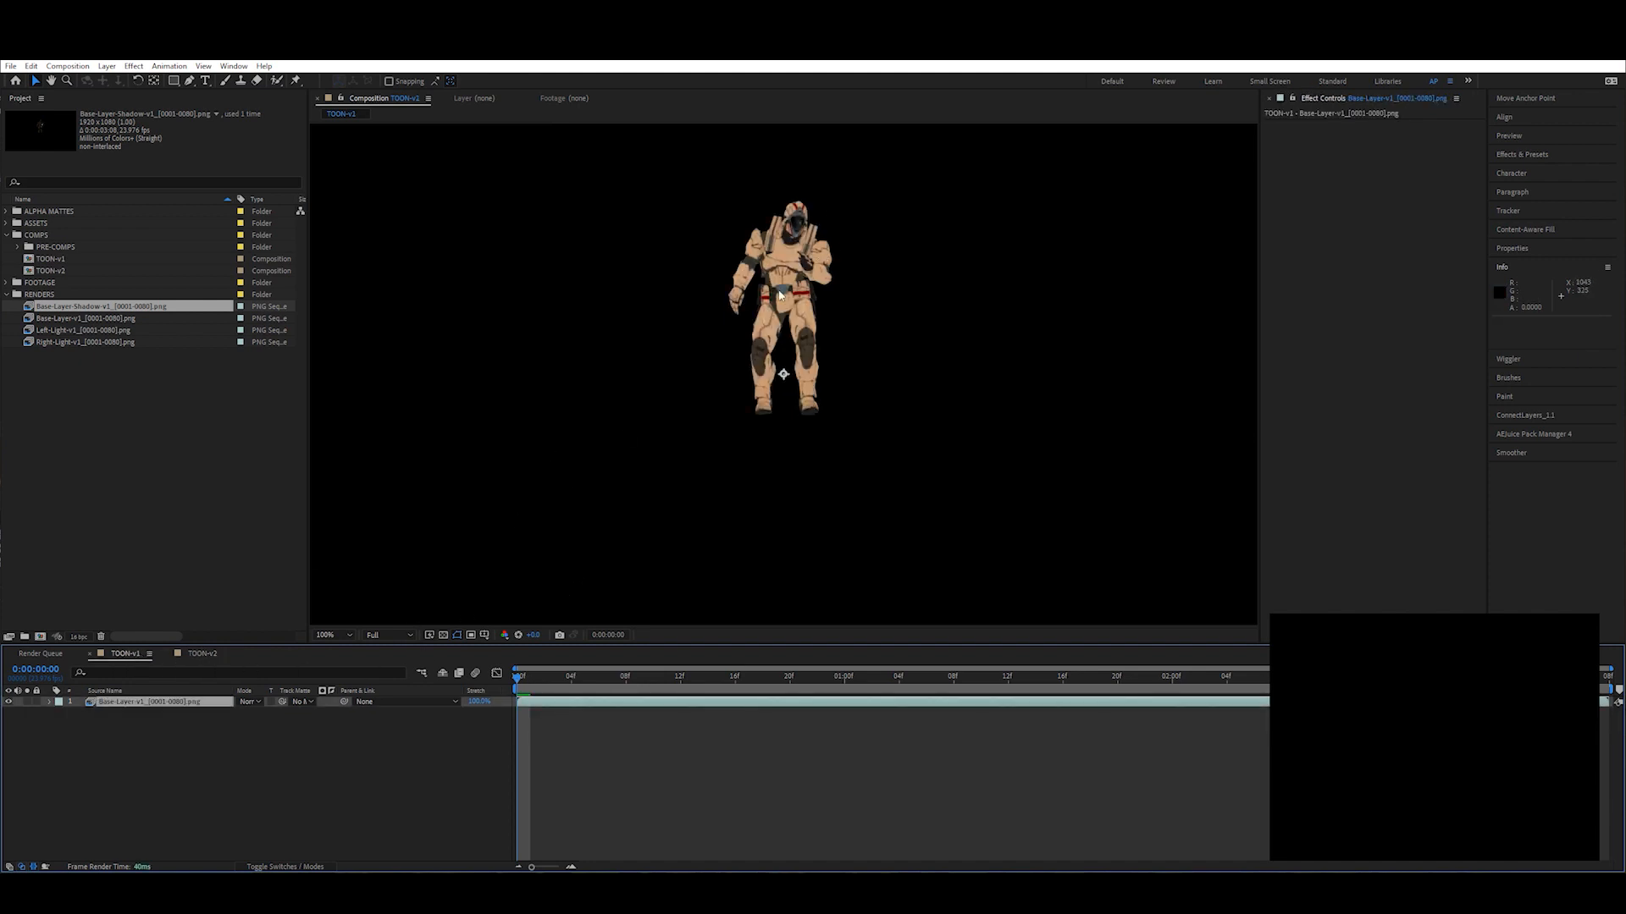
{"action": "scroll", "coordinate": [741, 370], "scroll_direction": "up", "scroll_amount": 1}
{"action": "left_click", "coordinate": [822, 347]}
{"action": "scroll", "coordinate": [790, 430], "scroll_direction": "down", "scroll_amount": 1}
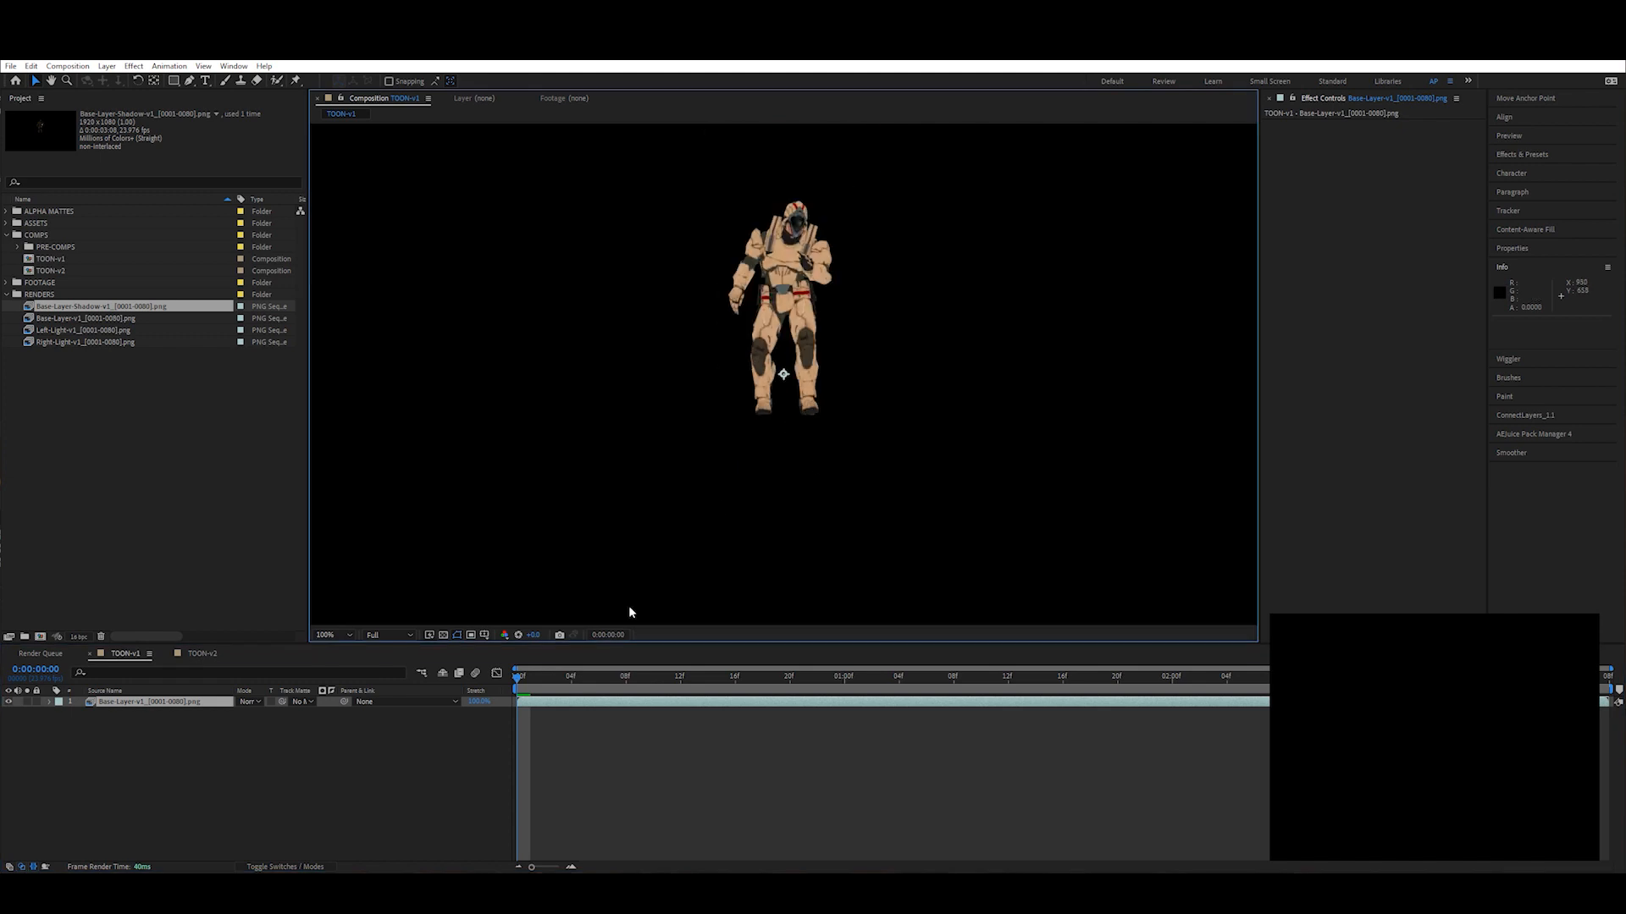
{"action": "left_click", "coordinate": [203, 655]}
{"action": "scroll", "coordinate": [930, 314], "scroll_direction": "up", "scroll_amount": 1}
{"action": "scroll", "coordinate": [928, 313], "scroll_direction": "down", "scroll_amount": 1}
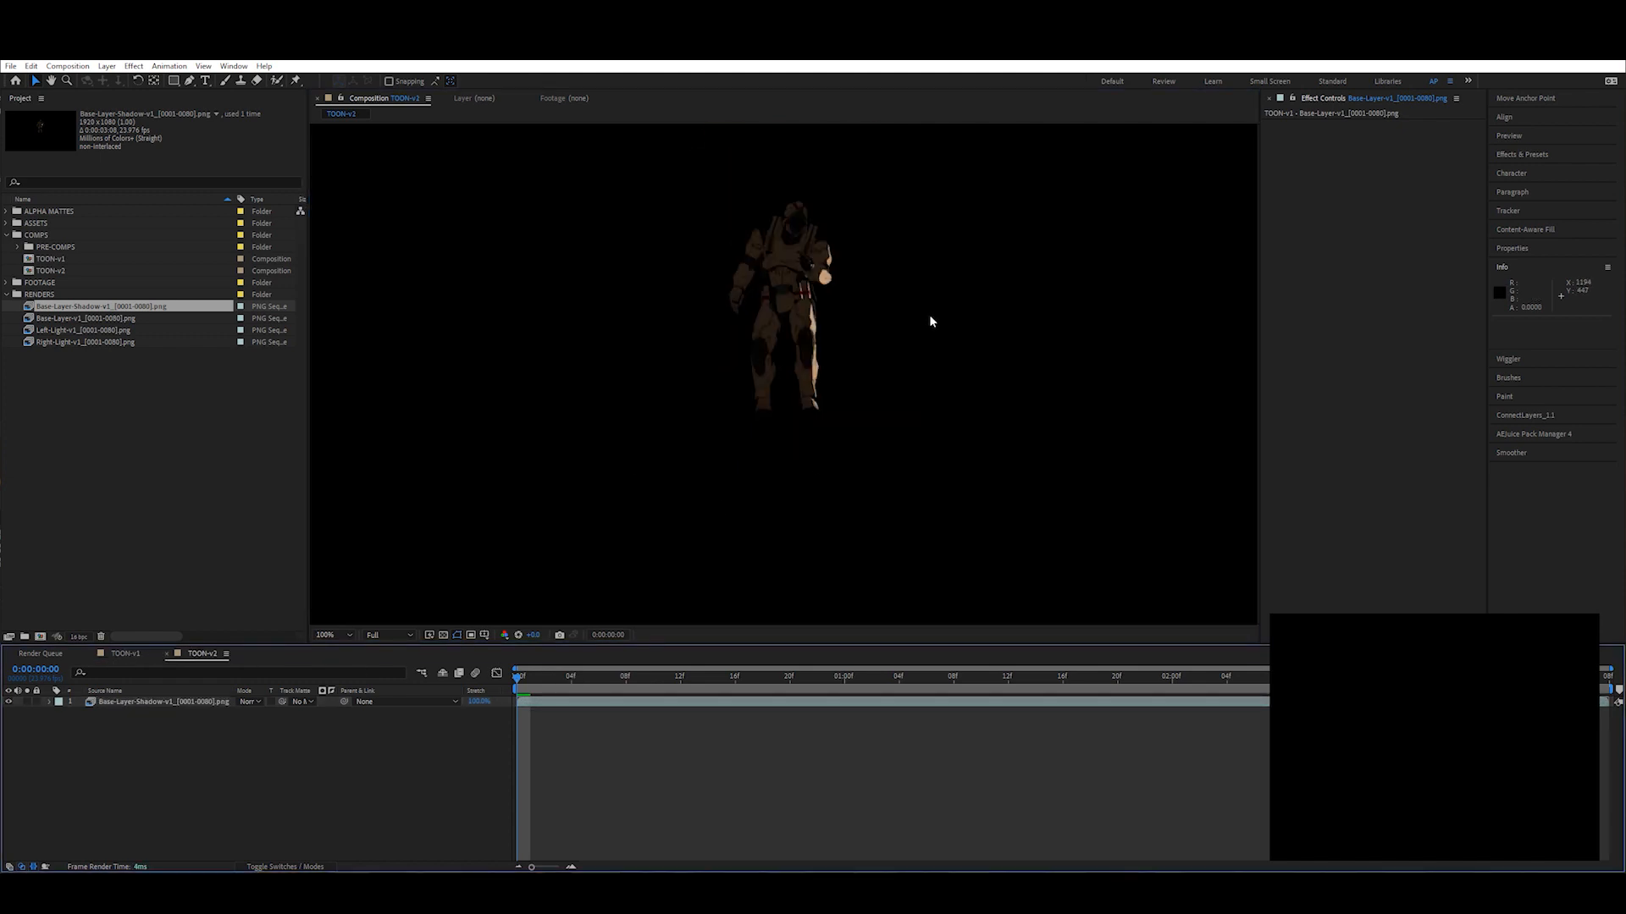
{"action": "left_click_drag", "start_coordinate": [778, 366], "coordinate": [778, 437]}
{"action": "scroll", "coordinate": [777, 435], "scroll_direction": "down", "scroll_amount": 2}
{"action": "scroll", "coordinate": [777, 435], "scroll_direction": "up", "scroll_amount": 2}
{"action": "scroll", "coordinate": [777, 435], "scroll_direction": "down", "scroll_amount": 1}
{"action": "scroll", "coordinate": [777, 437], "scroll_direction": "up", "scroll_amount": 3}
{"action": "scroll", "coordinate": [779, 439], "scroll_direction": "down", "scroll_amount": 1}
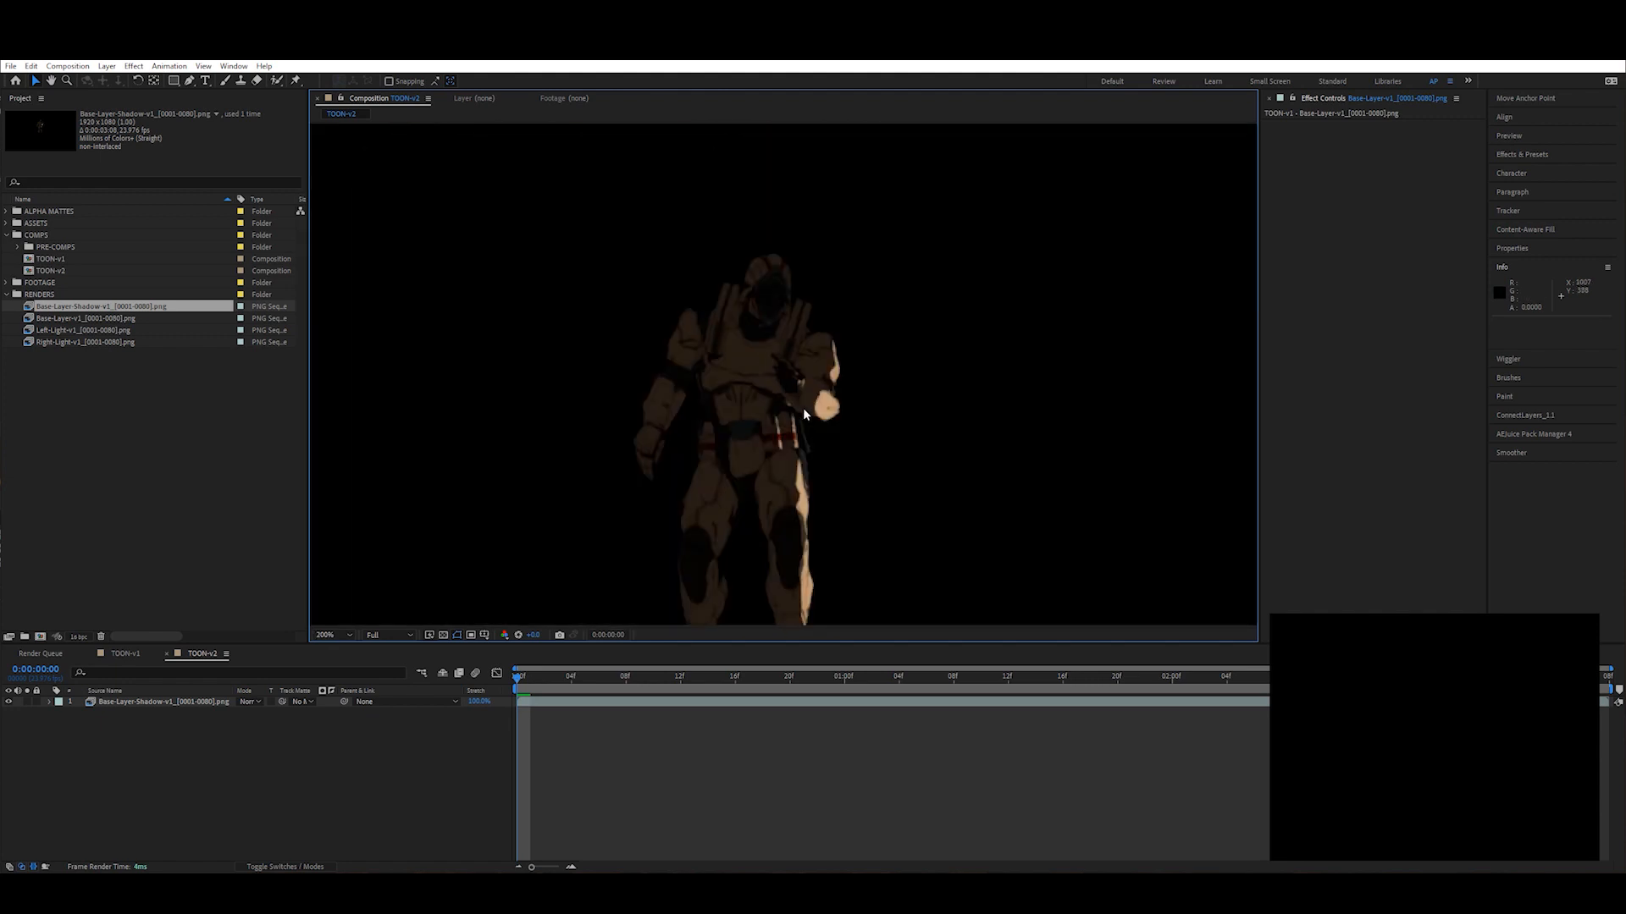
{"action": "scroll", "coordinate": [769, 374], "scroll_direction": "down", "scroll_amount": 1}
{"action": "scroll", "coordinate": [771, 381], "scroll_direction": "up", "scroll_amount": 1}
{"action": "scroll", "coordinate": [770, 389], "scroll_direction": "up", "scroll_amount": 2}
{"action": "scroll", "coordinate": [774, 381], "scroll_direction": "down", "scroll_amount": 3}
{"action": "scroll", "coordinate": [760, 408], "scroll_direction": "down", "scroll_amount": 2}
{"action": "scroll", "coordinate": [730, 423], "scroll_direction": "up", "scroll_amount": 2}
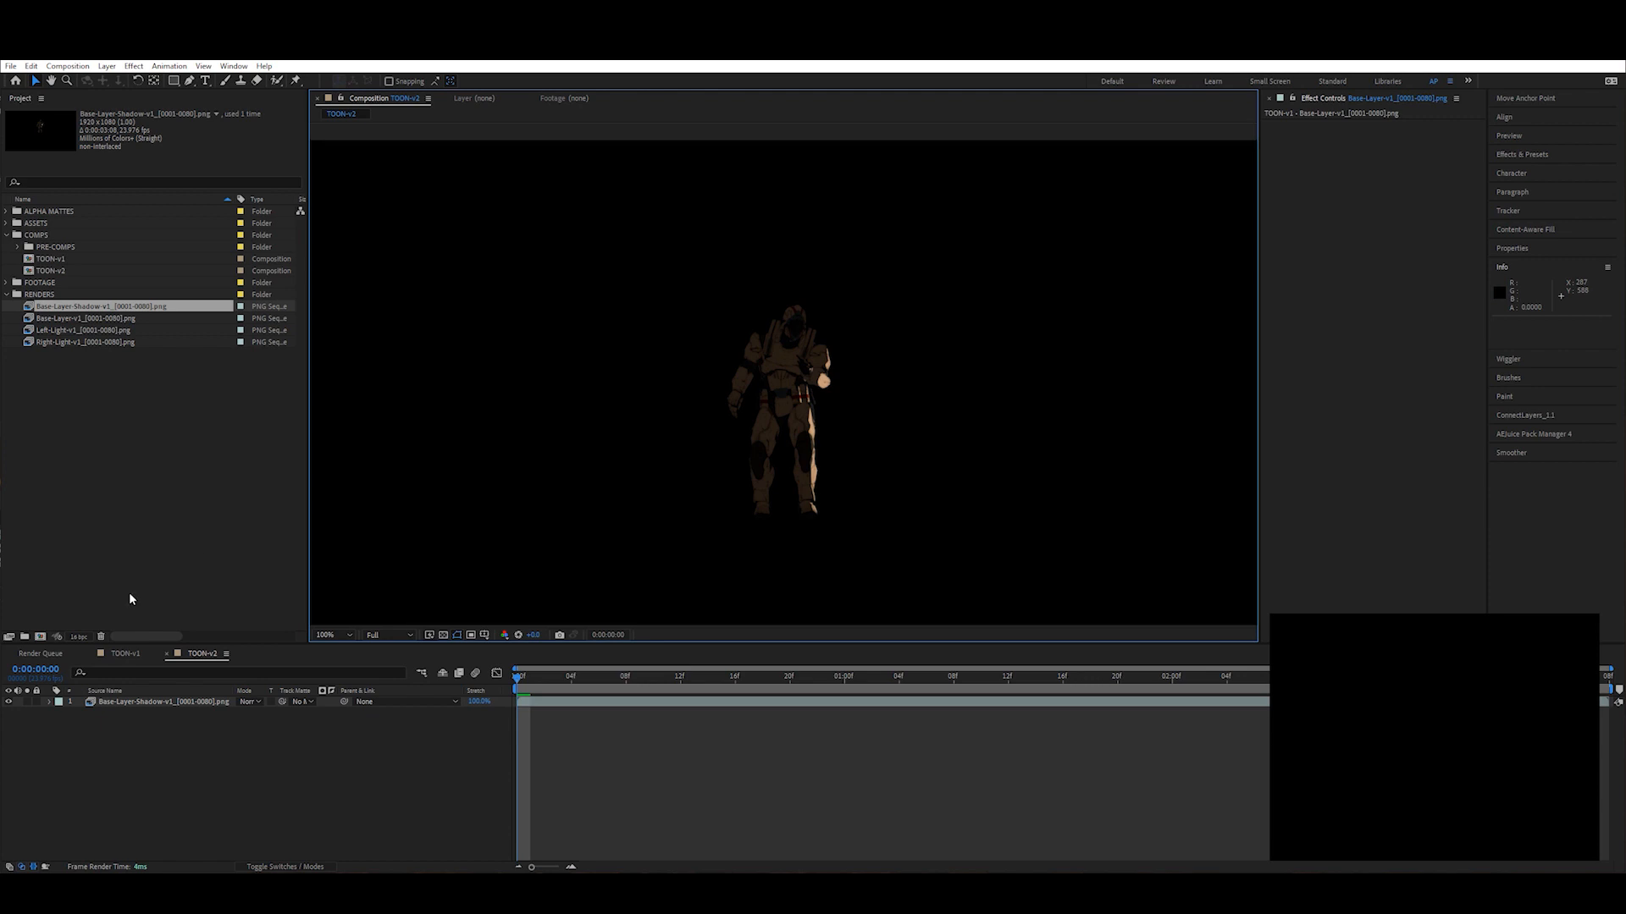
Step: Add the Left-Light-v1 and Right-Light-v1 sequences above the base layer in TOON-v1
{"action": "left_click", "coordinate": [131, 655]}
{"action": "left_click", "coordinate": [792, 322]}
{"action": "scroll", "coordinate": [773, 402], "scroll_direction": "down", "scroll_amount": 4}
{"action": "scroll", "coordinate": [772, 402], "scroll_direction": "up", "scroll_amount": 4}
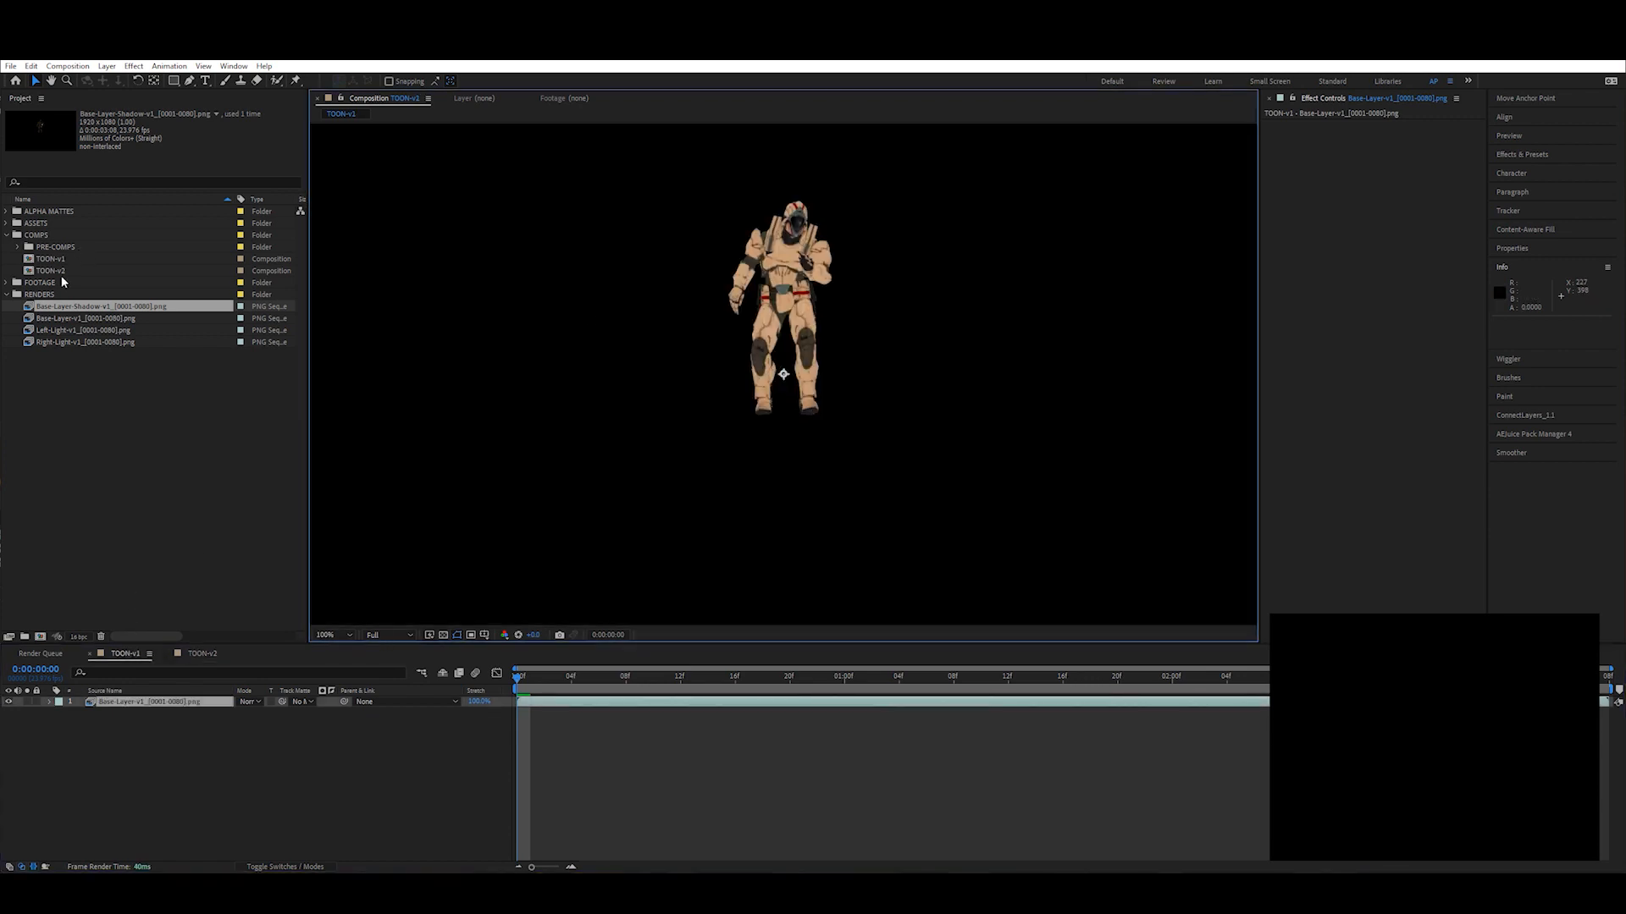
{"action": "left_click_drag", "start_coordinate": [84, 330], "coordinate": [153, 711]}
{"action": "left_click_drag", "start_coordinate": [69, 342], "coordinate": [146, 705]}
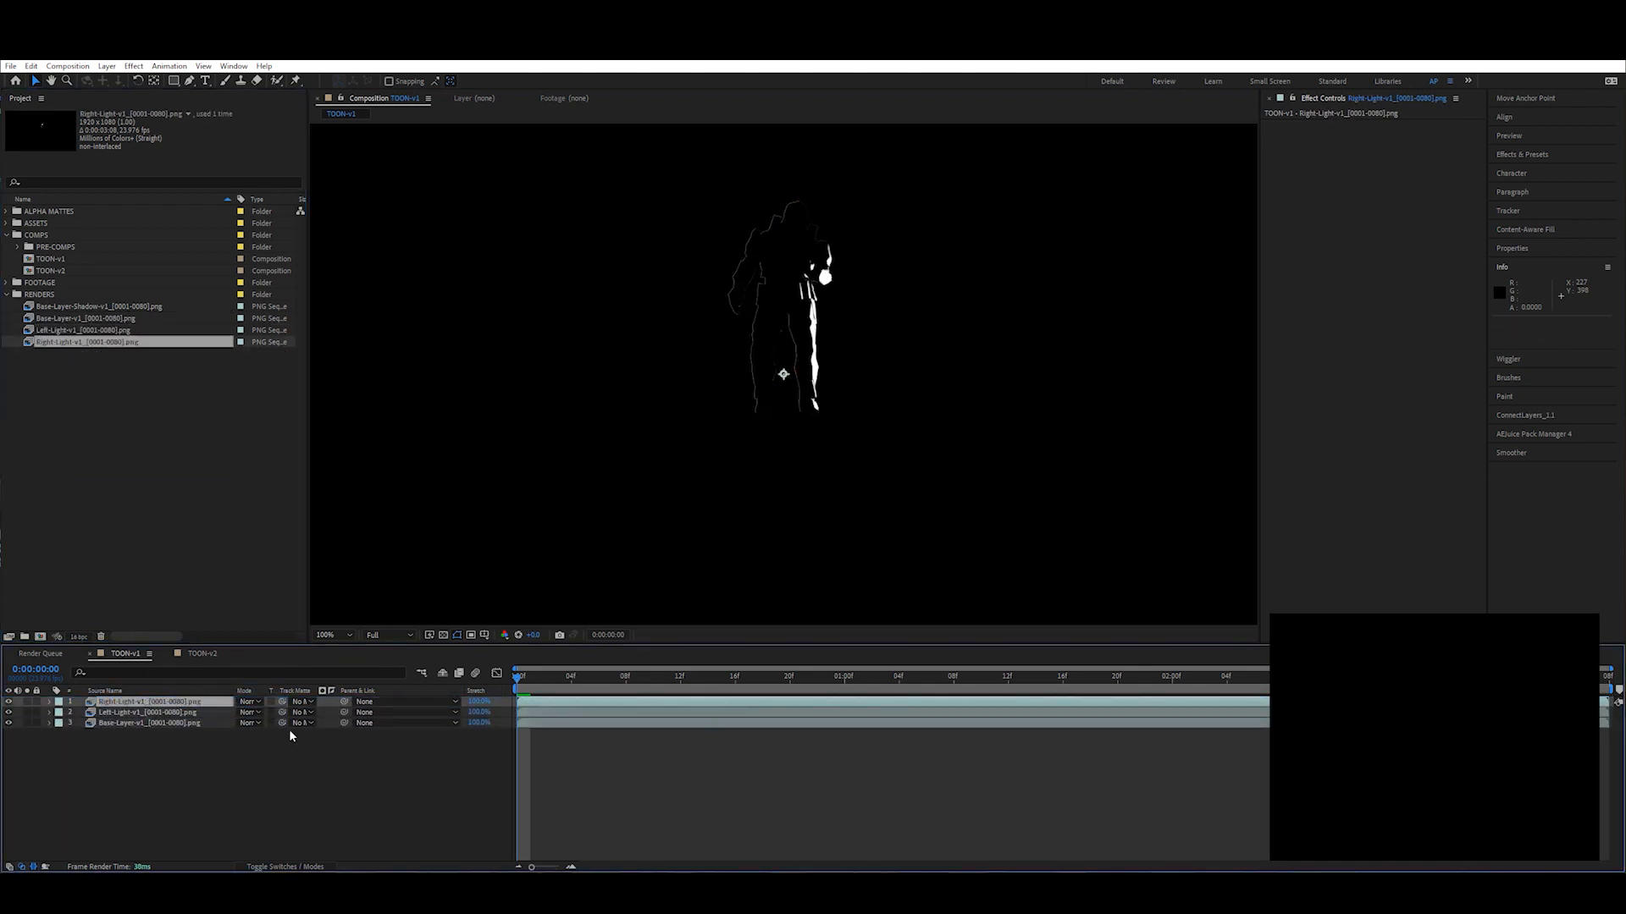
Step: Examine the Left-Light layer on its own against the transparency grid
{"action": "left_click", "coordinate": [155, 810]}
{"action": "left_click", "coordinate": [27, 712]}
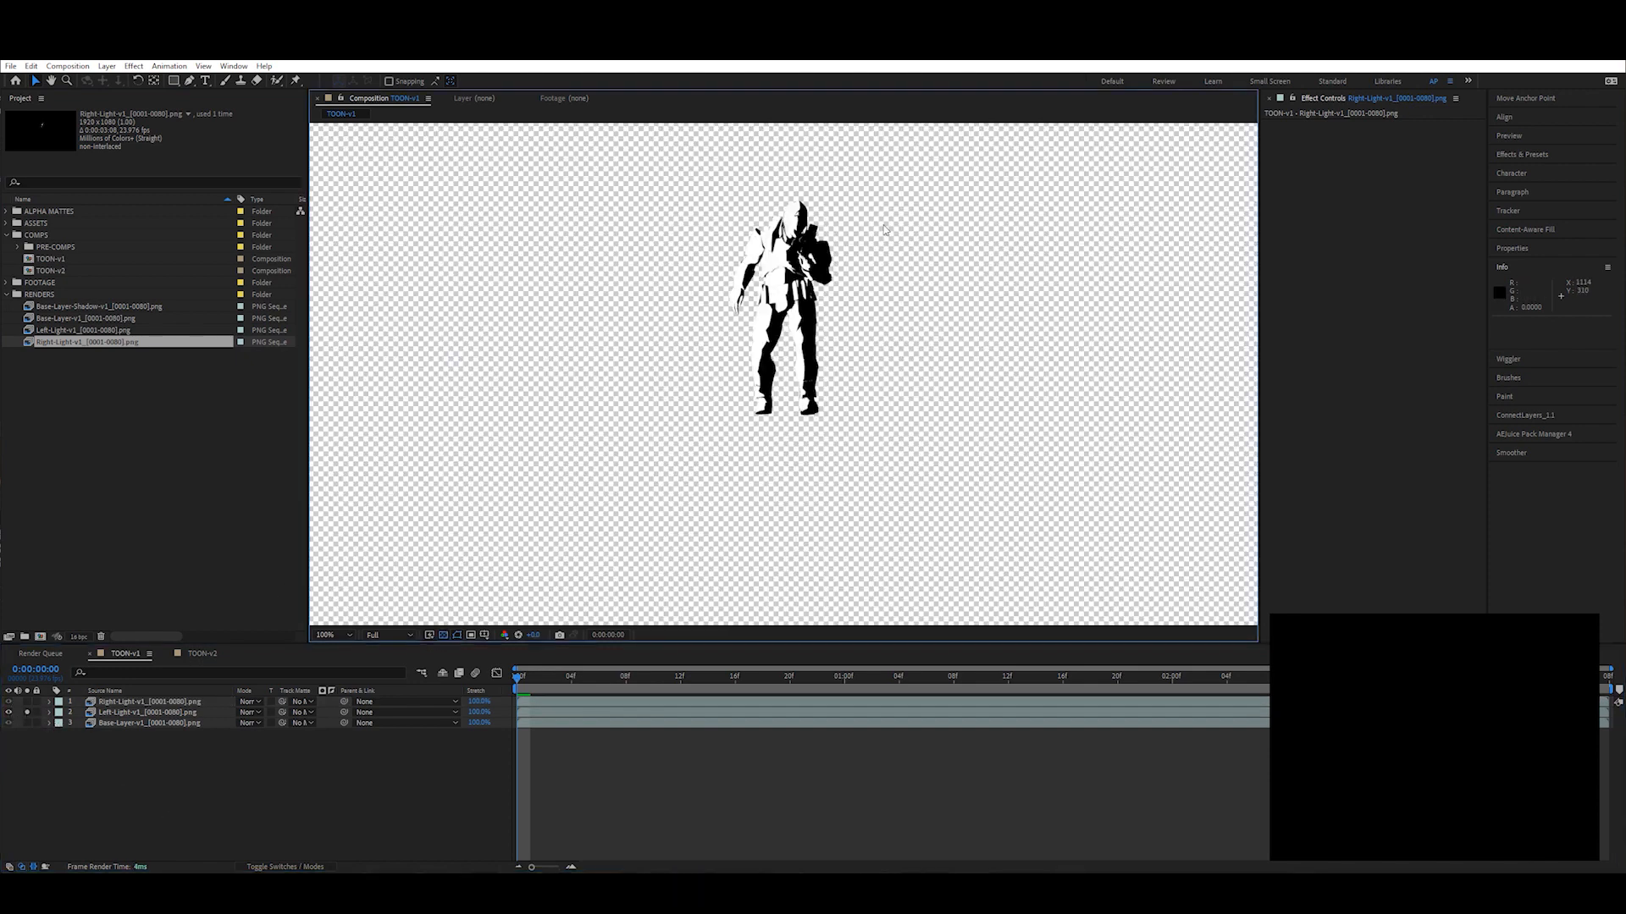
{"action": "left_click", "coordinate": [443, 635]}
{"action": "left_click", "coordinate": [27, 712]}
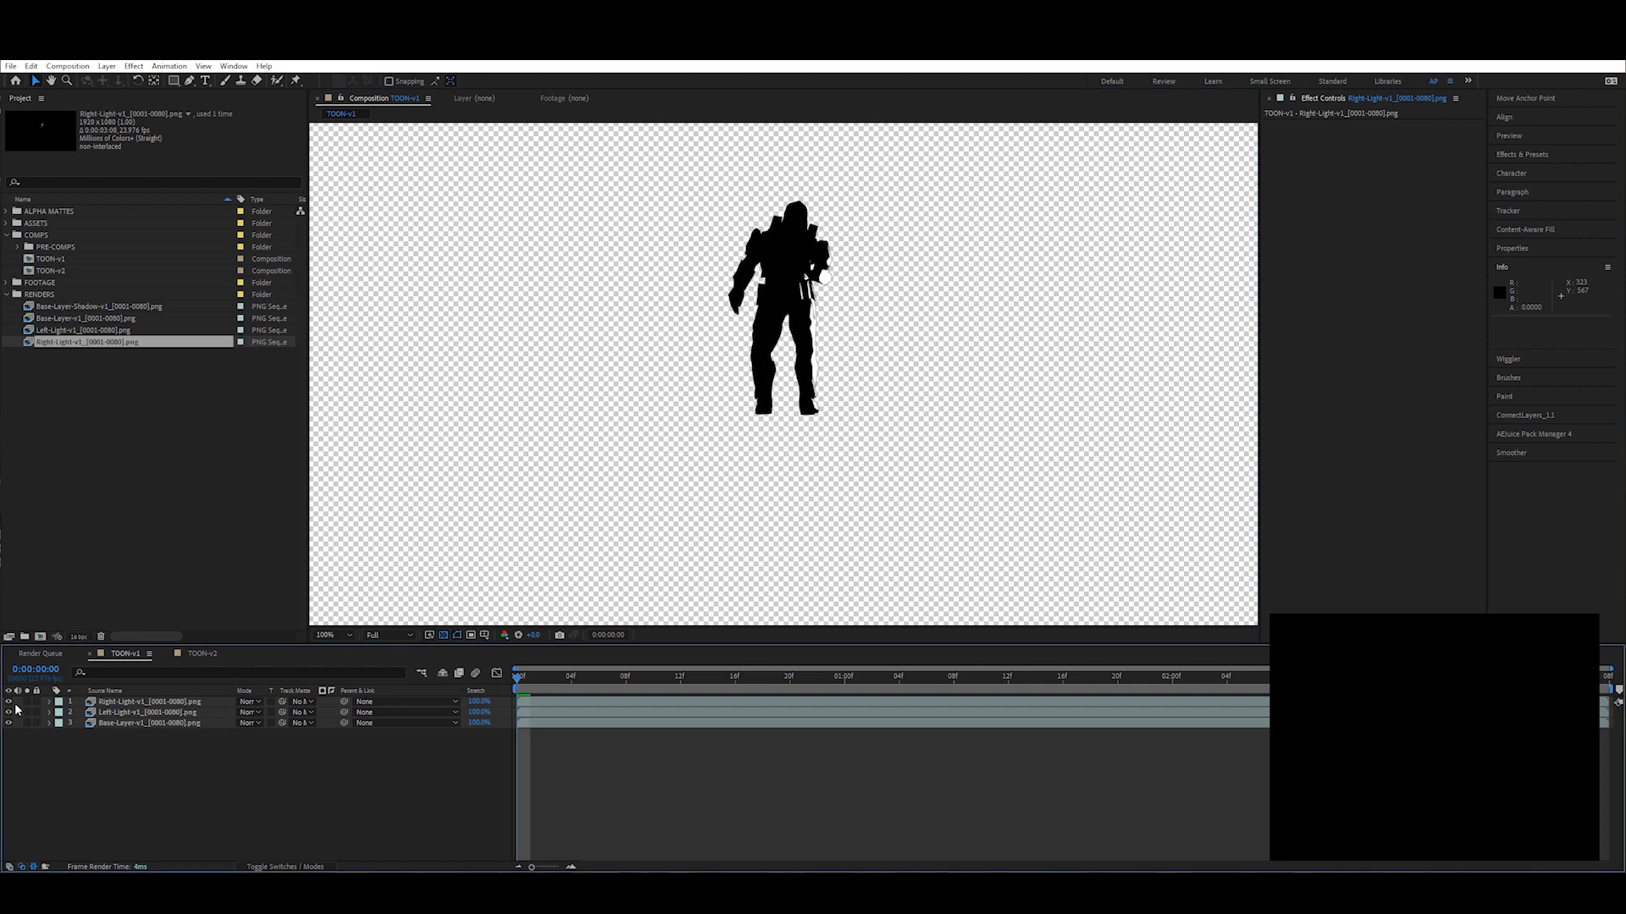
Step: Hide the Right-Light and Left-Light layers and check the base layer against transparency, restoring the black background
{"action": "left_click_drag", "start_coordinate": [9, 702], "coordinate": [9, 713]}
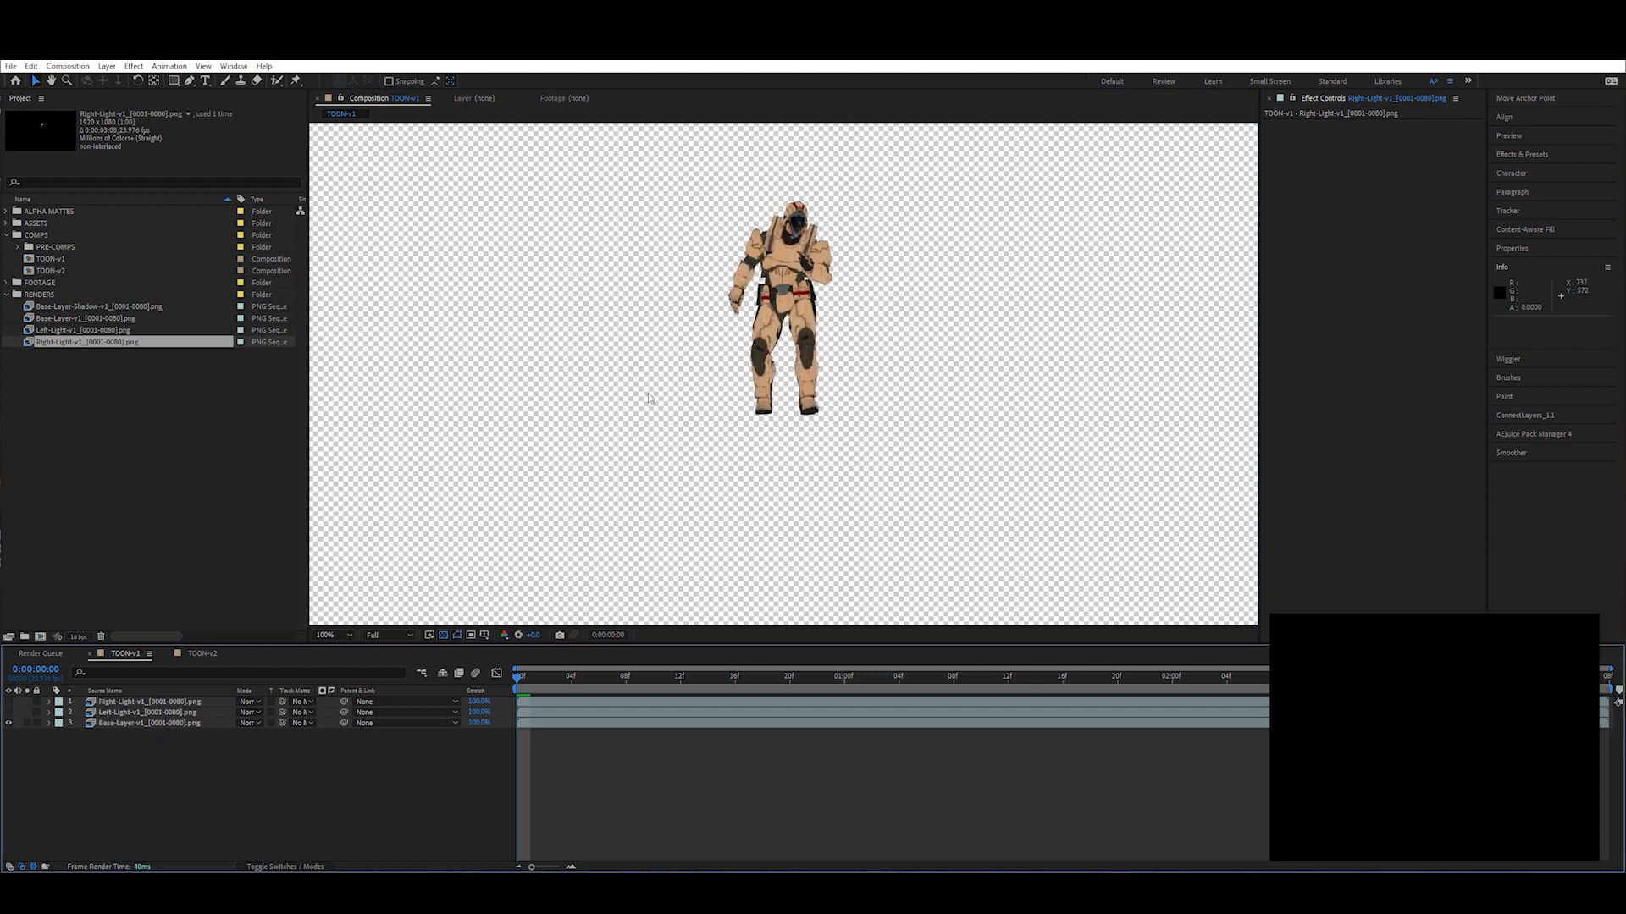
{"action": "scroll", "coordinate": [789, 322], "scroll_direction": "up", "scroll_amount": 4}
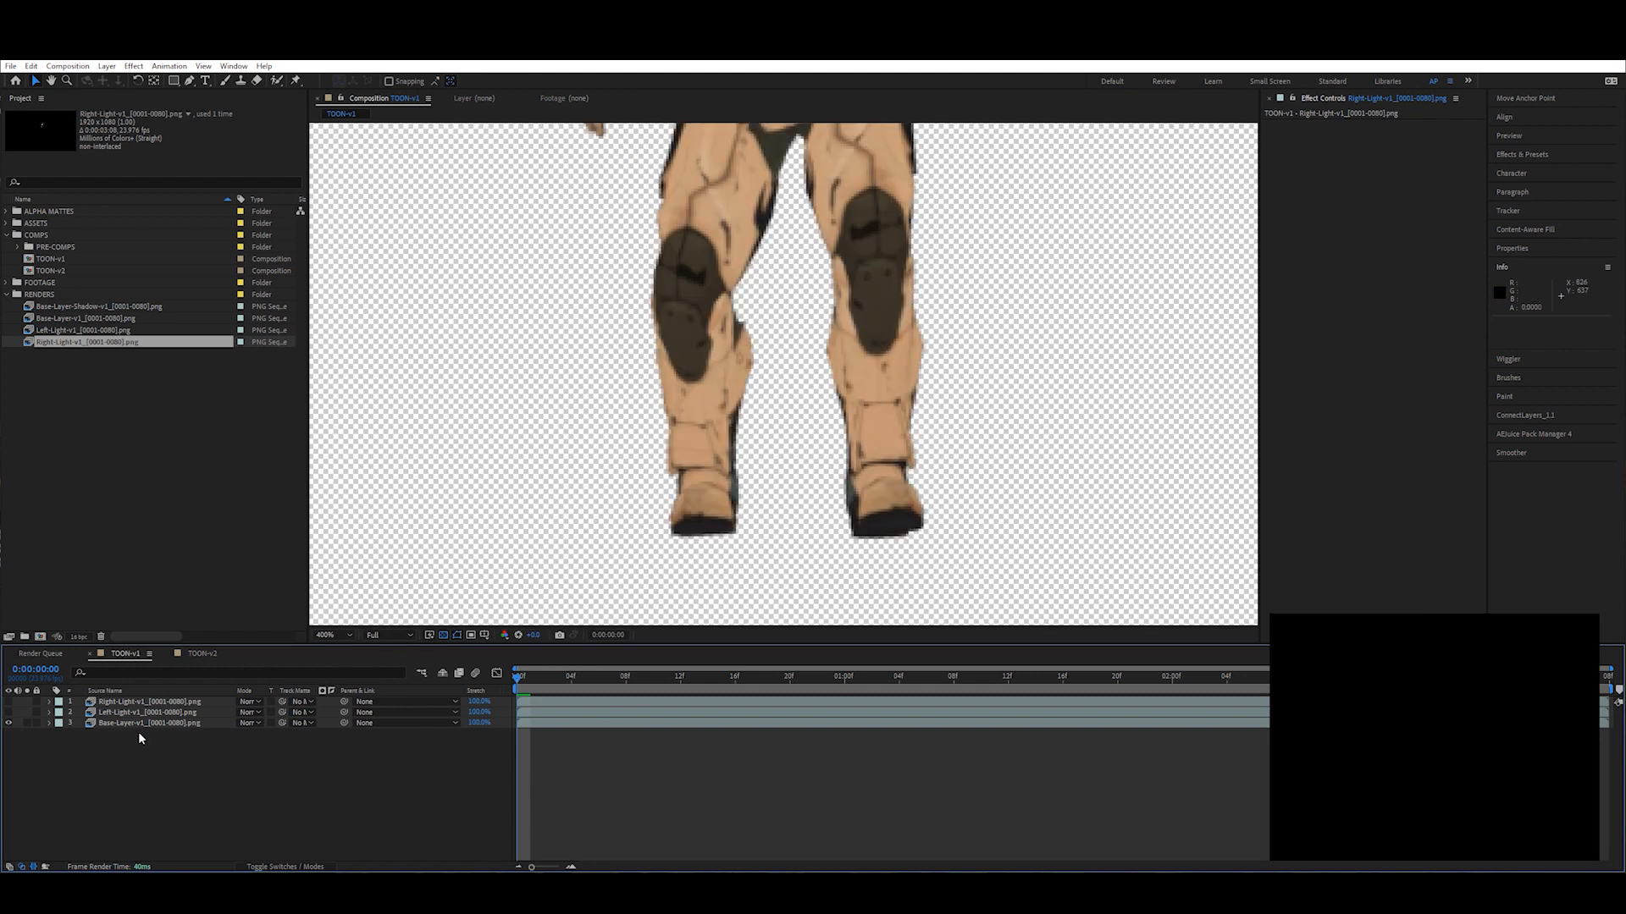
{"action": "left_click", "coordinate": [110, 724]}
{"action": "scroll", "coordinate": [829, 244], "scroll_direction": "down", "scroll_amount": 4}
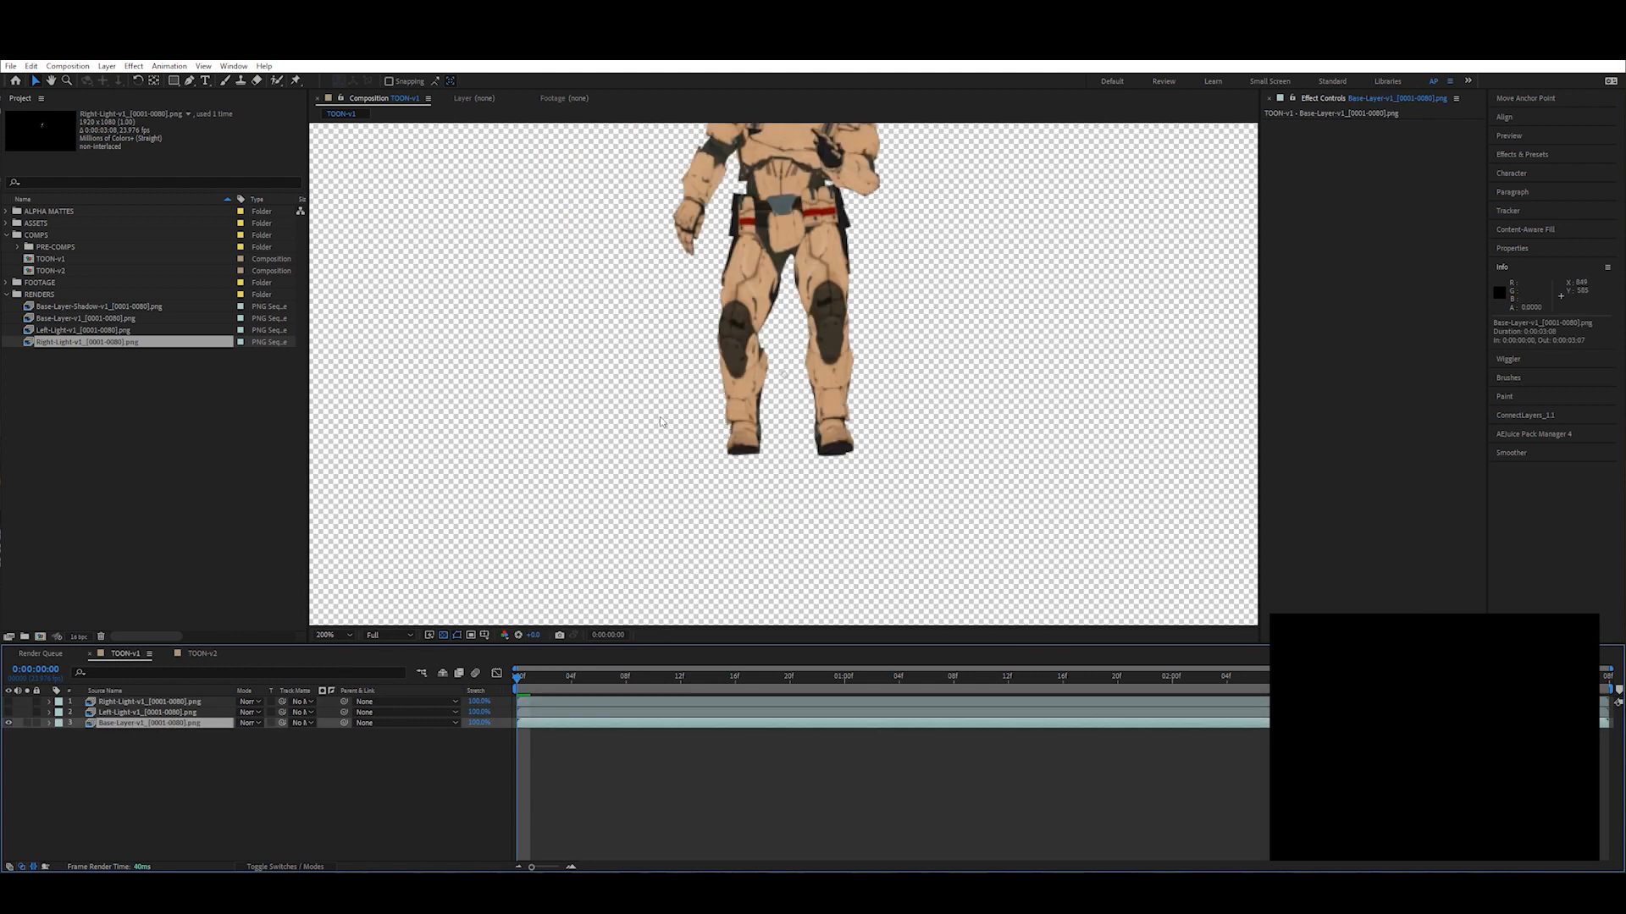
{"action": "left_click", "coordinate": [812, 266]}
{"action": "scroll", "coordinate": [813, 267], "scroll_direction": "up", "scroll_amount": 1}
{"action": "scroll", "coordinate": [813, 267], "scroll_direction": "down", "scroll_amount": 1}
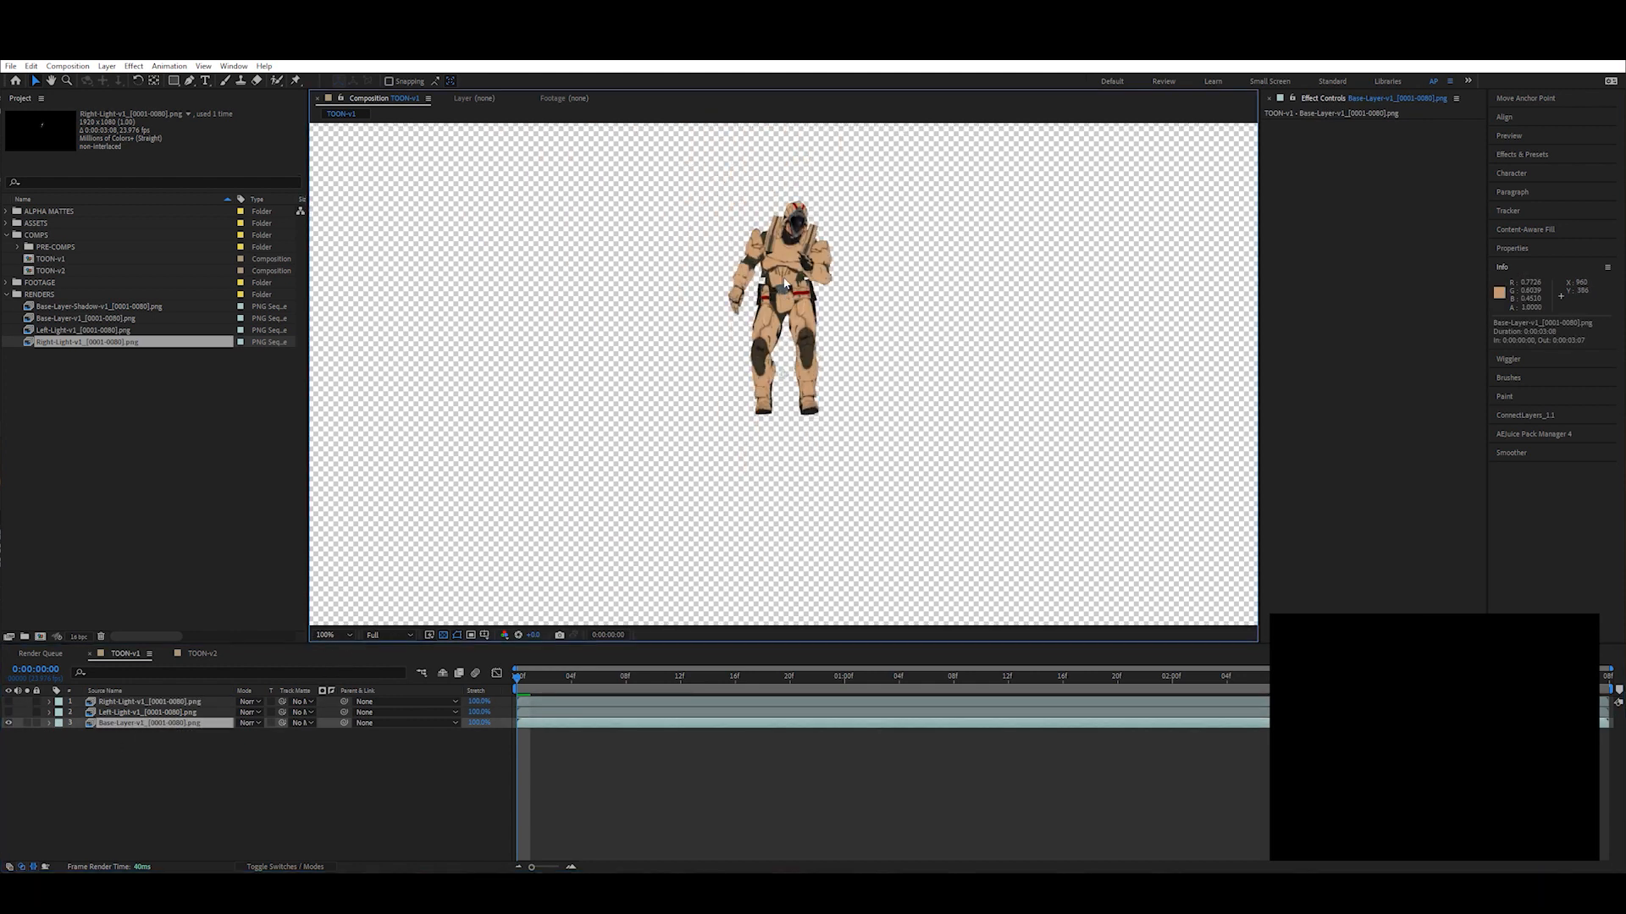
{"action": "left_click", "coordinate": [443, 635]}
Step: Duplicate both light layers, arrange one Right-Light and Left-Light pair on top, and make that pair visible
{"action": "left_click", "coordinate": [115, 702]}
{"action": "left_click", "coordinate": [116, 713], "text": "shift"}
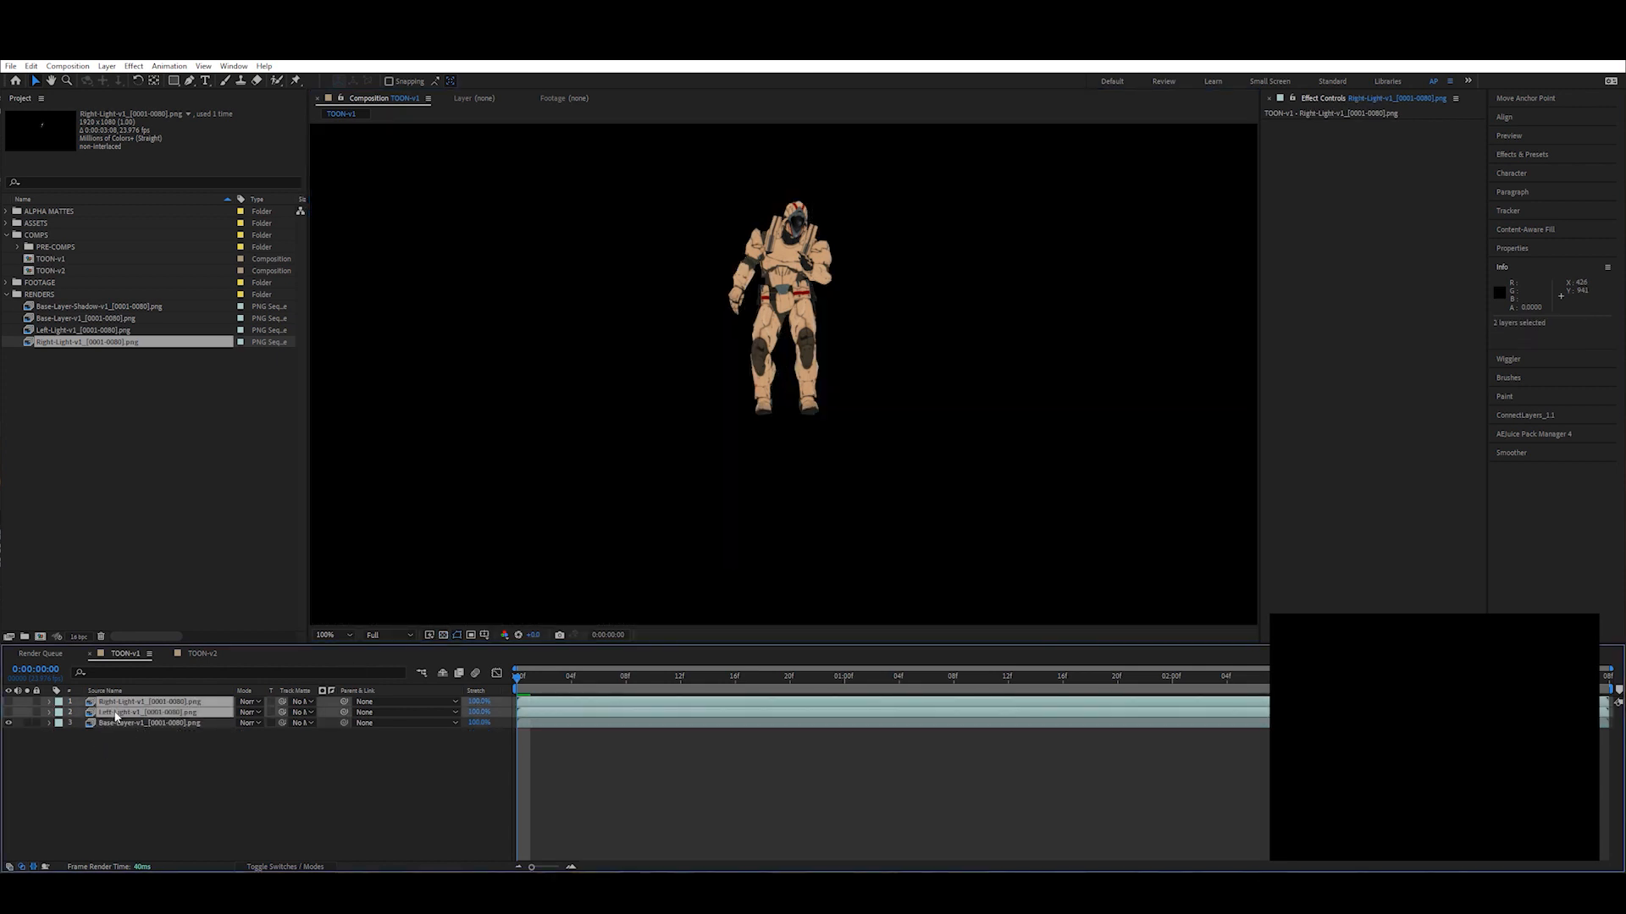
{"action": "key", "text": "ctrl+d"}
{"action": "left_click_drag", "start_coordinate": [125, 724], "coordinate": [125, 708]}
{"action": "left_click_drag", "start_coordinate": [8, 702], "coordinate": [9, 712]}
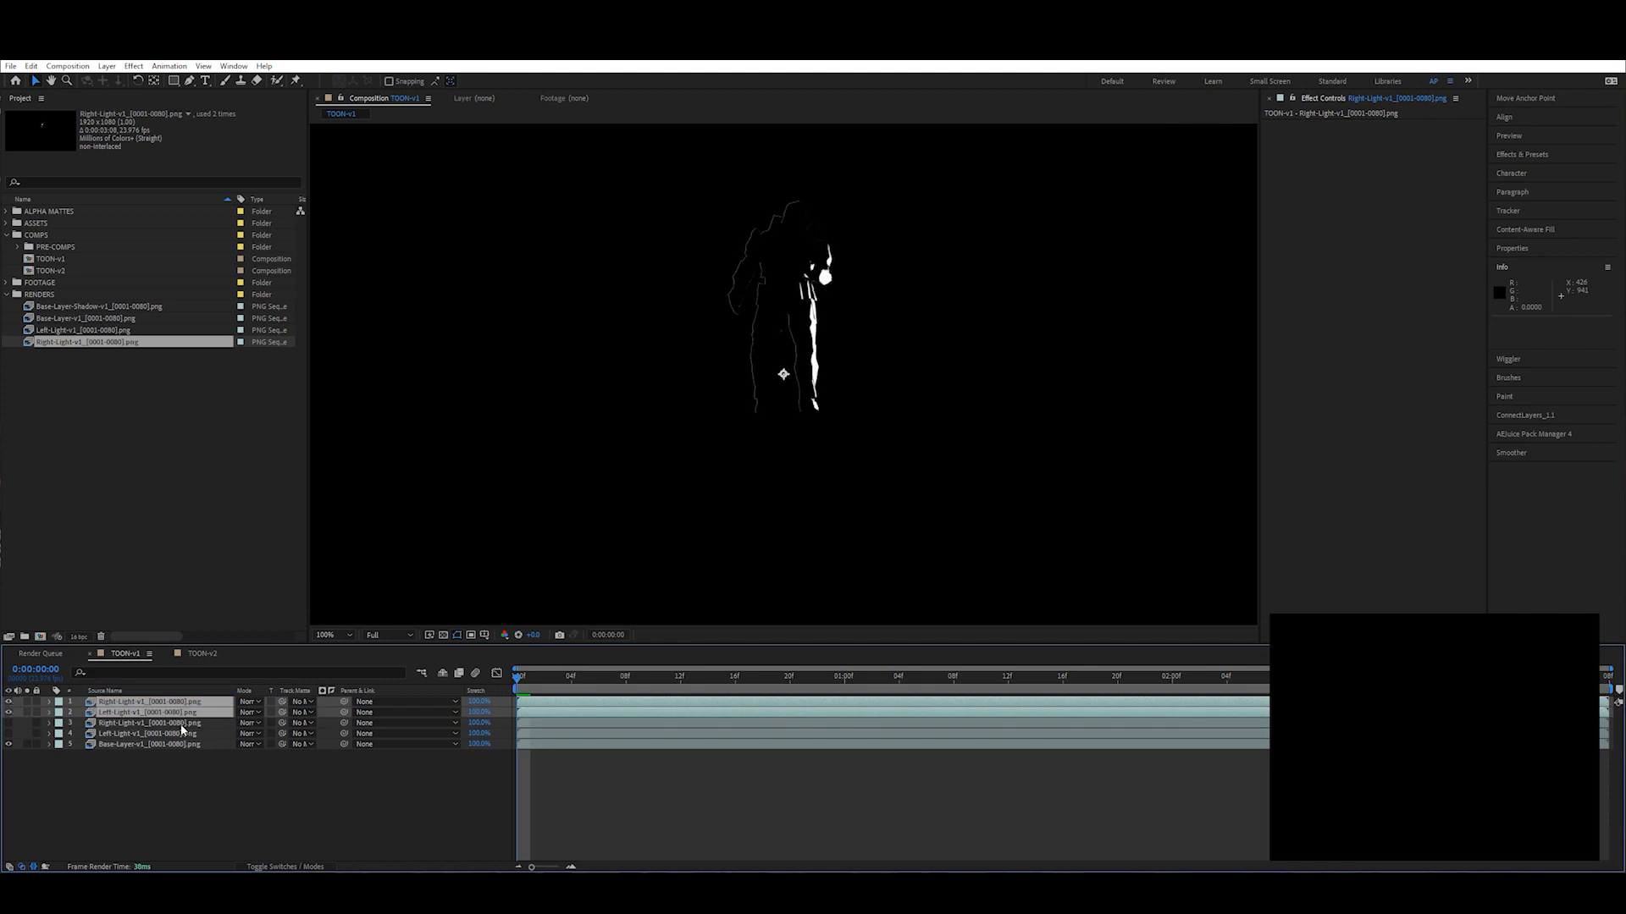
Step: Set the topmost Right-Light layer's blending mode to Add
{"action": "left_click", "coordinate": [144, 702]}
{"action": "left_click", "coordinate": [248, 702]}
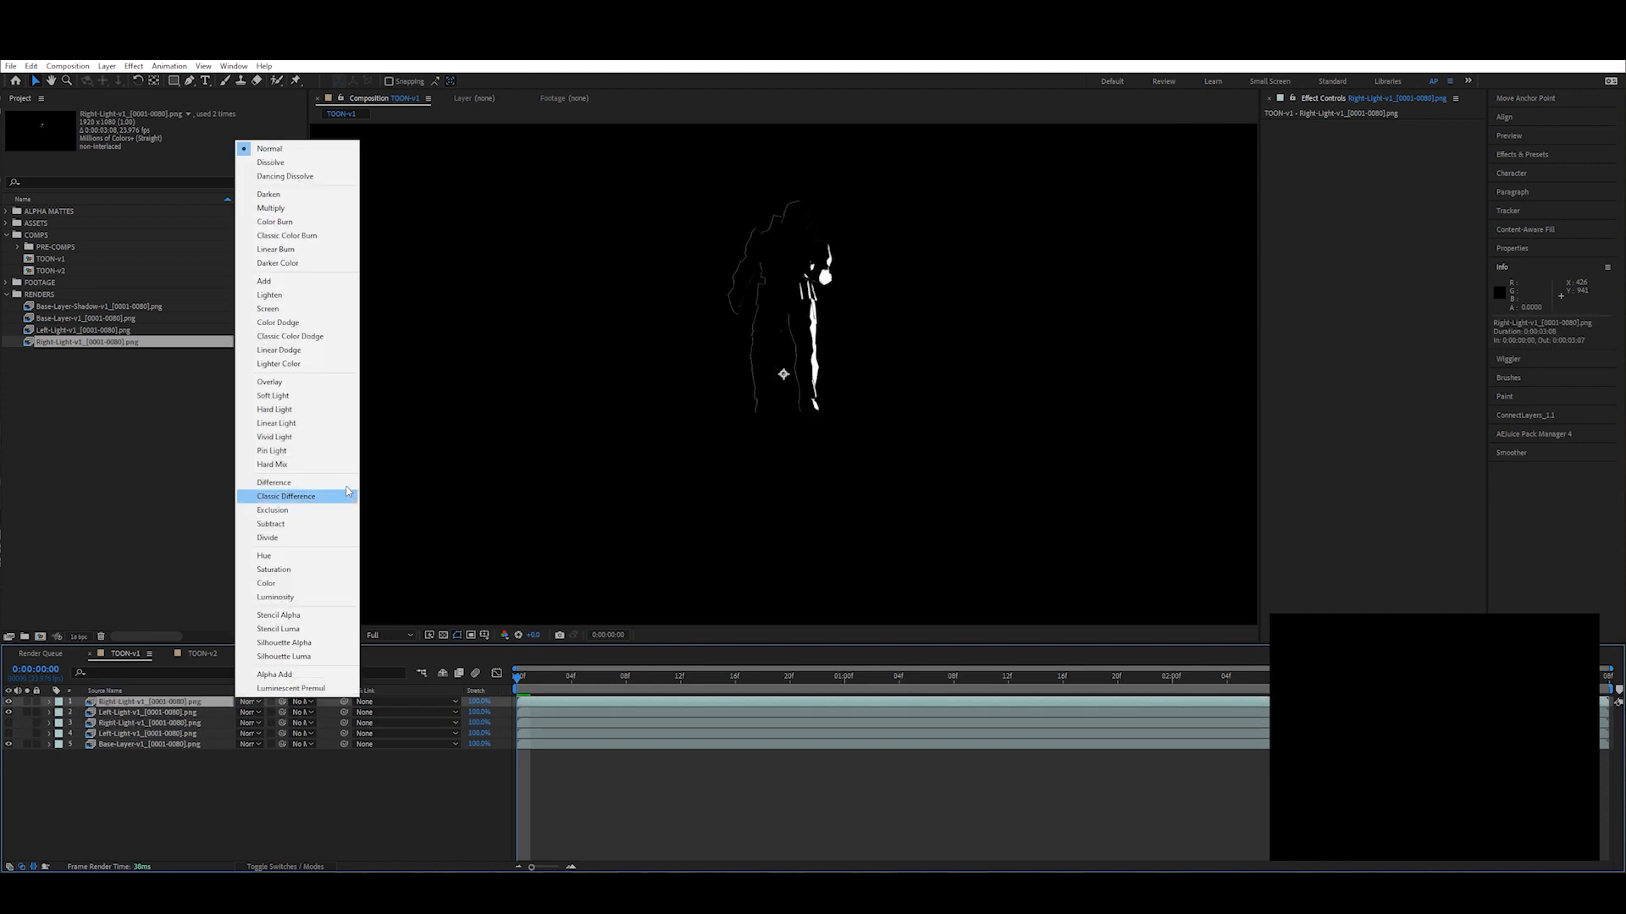
{"action": "left_click", "coordinate": [297, 289]}
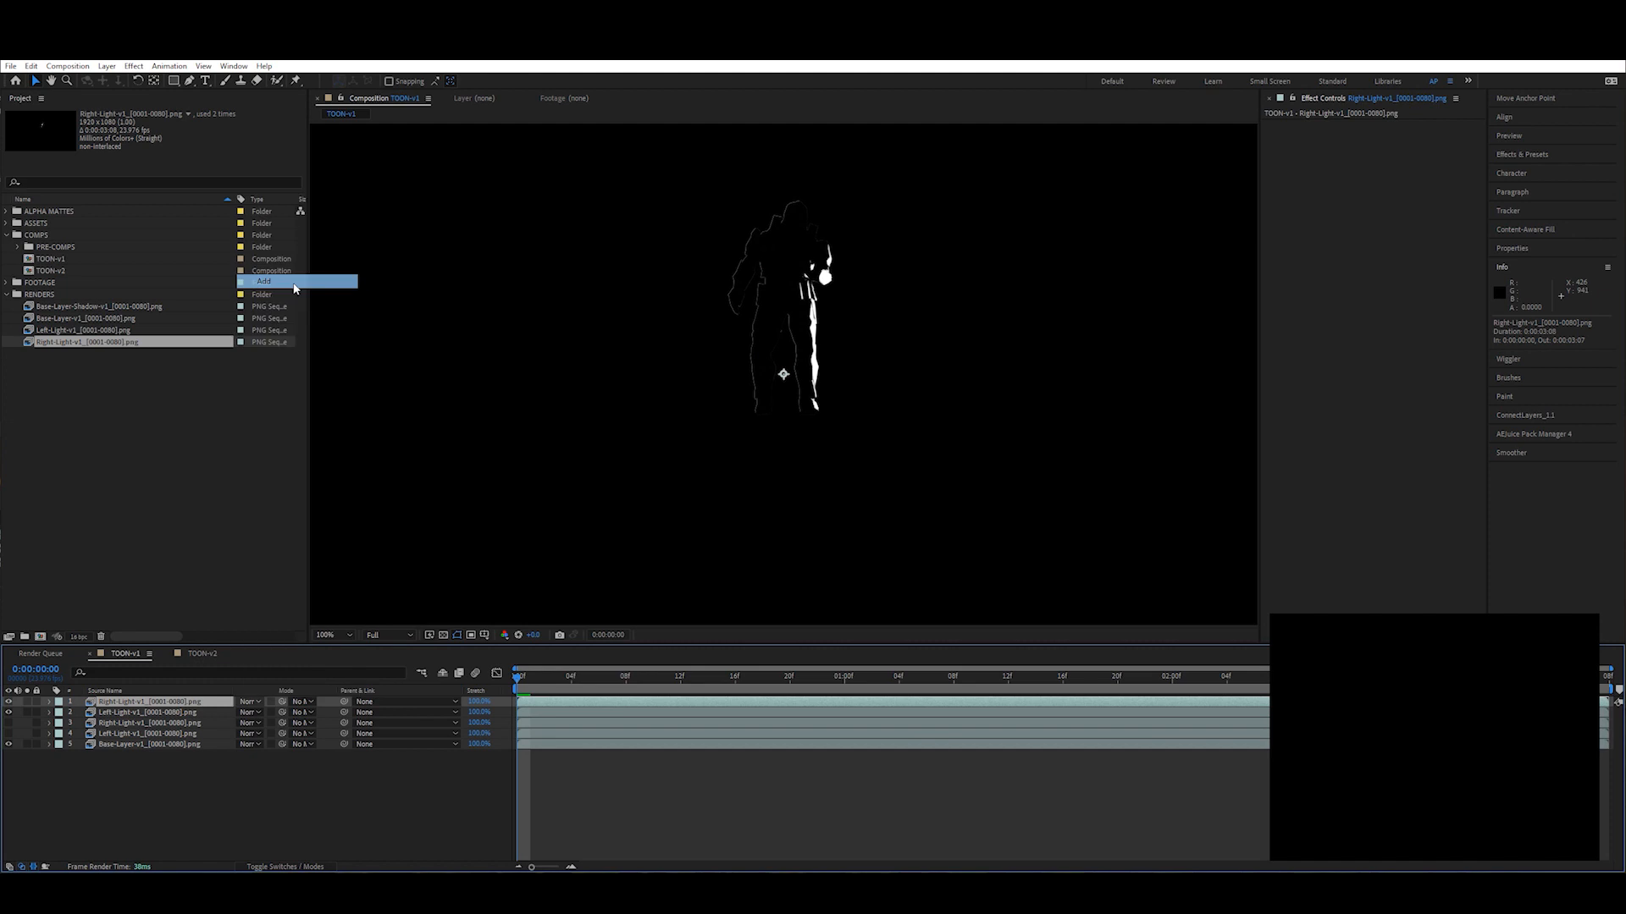
Step: Pre-compose the top Right-Light and Left-Light layers as SHADOW LUMA and place it directly above the base layer
{"action": "left_click", "coordinate": [109, 714], "text": "shift"}
{"action": "key", "text": "ctrl+shift+c"}
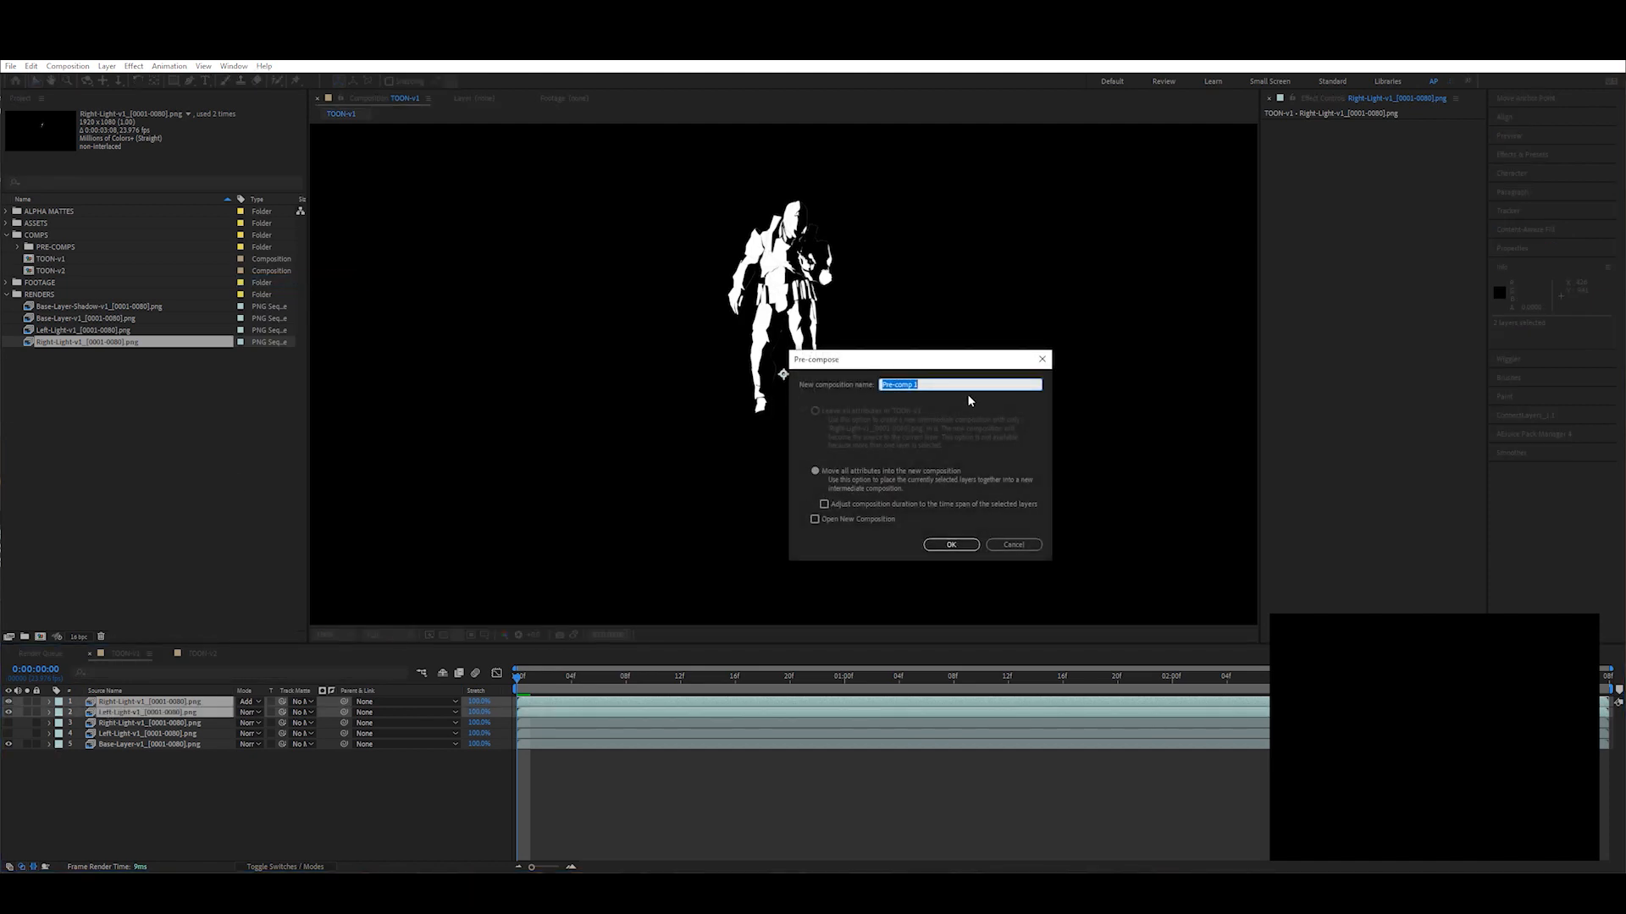
{"action": "type", "text": "SHADOW LUMA"}
{"action": "key", "text": "Return"}
{"action": "left_click_drag", "start_coordinate": [124, 701], "coordinate": [136, 730]}
Step: Set the SHADOW LUMA layer's blending mode to Multiply and widen the layer name column
{"action": "key", "text": "period"}
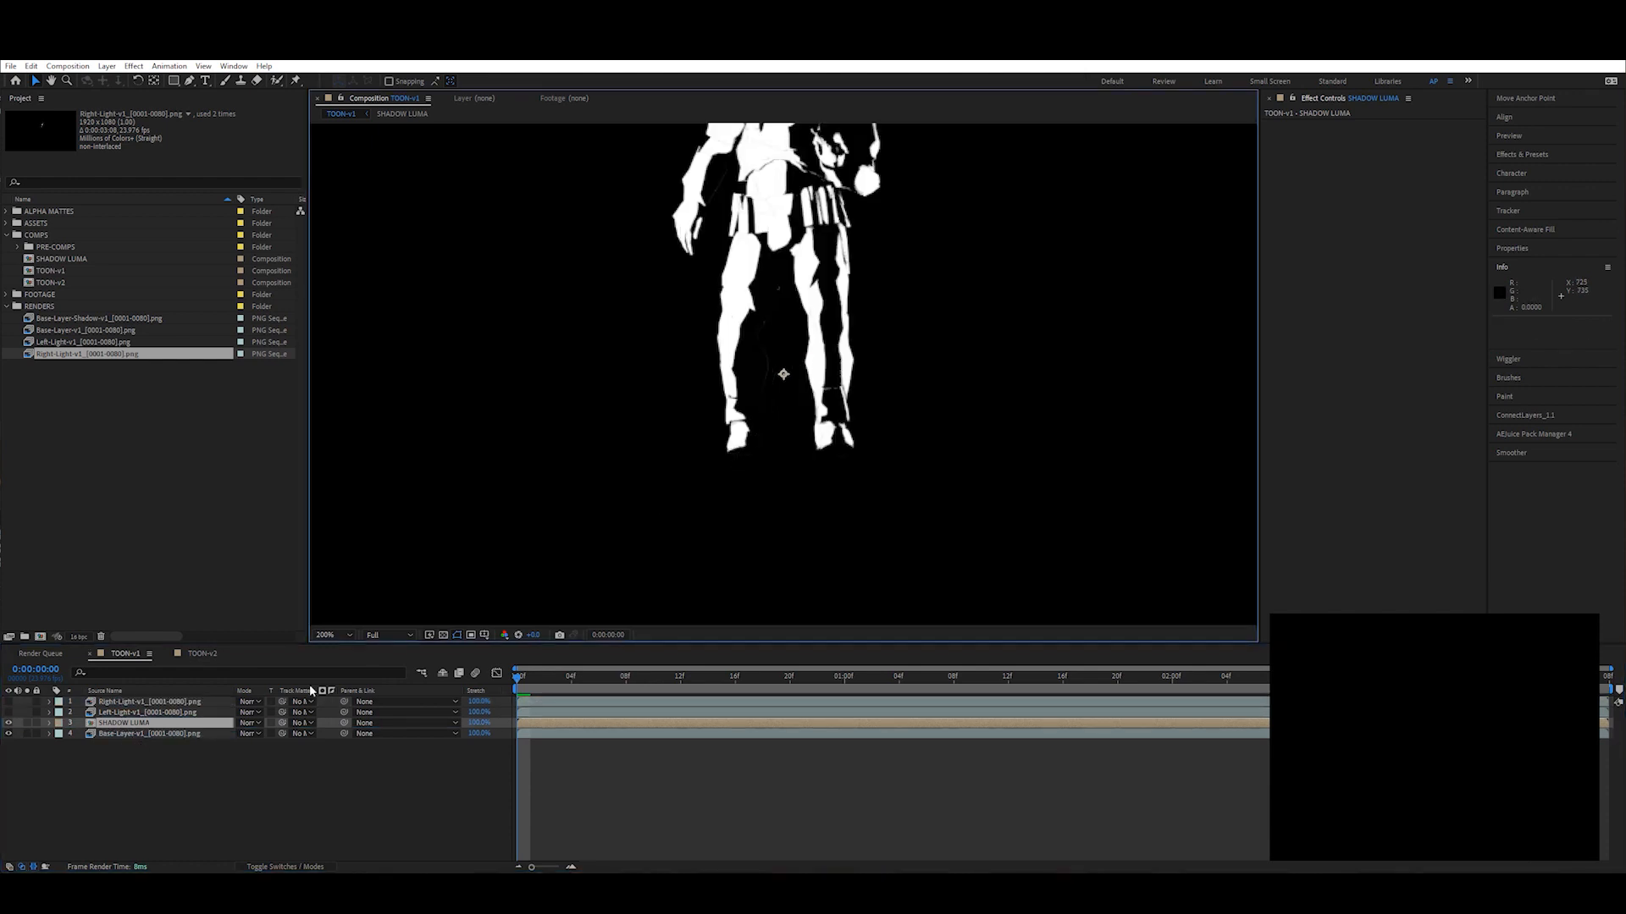
{"action": "left_click", "coordinate": [249, 723]}
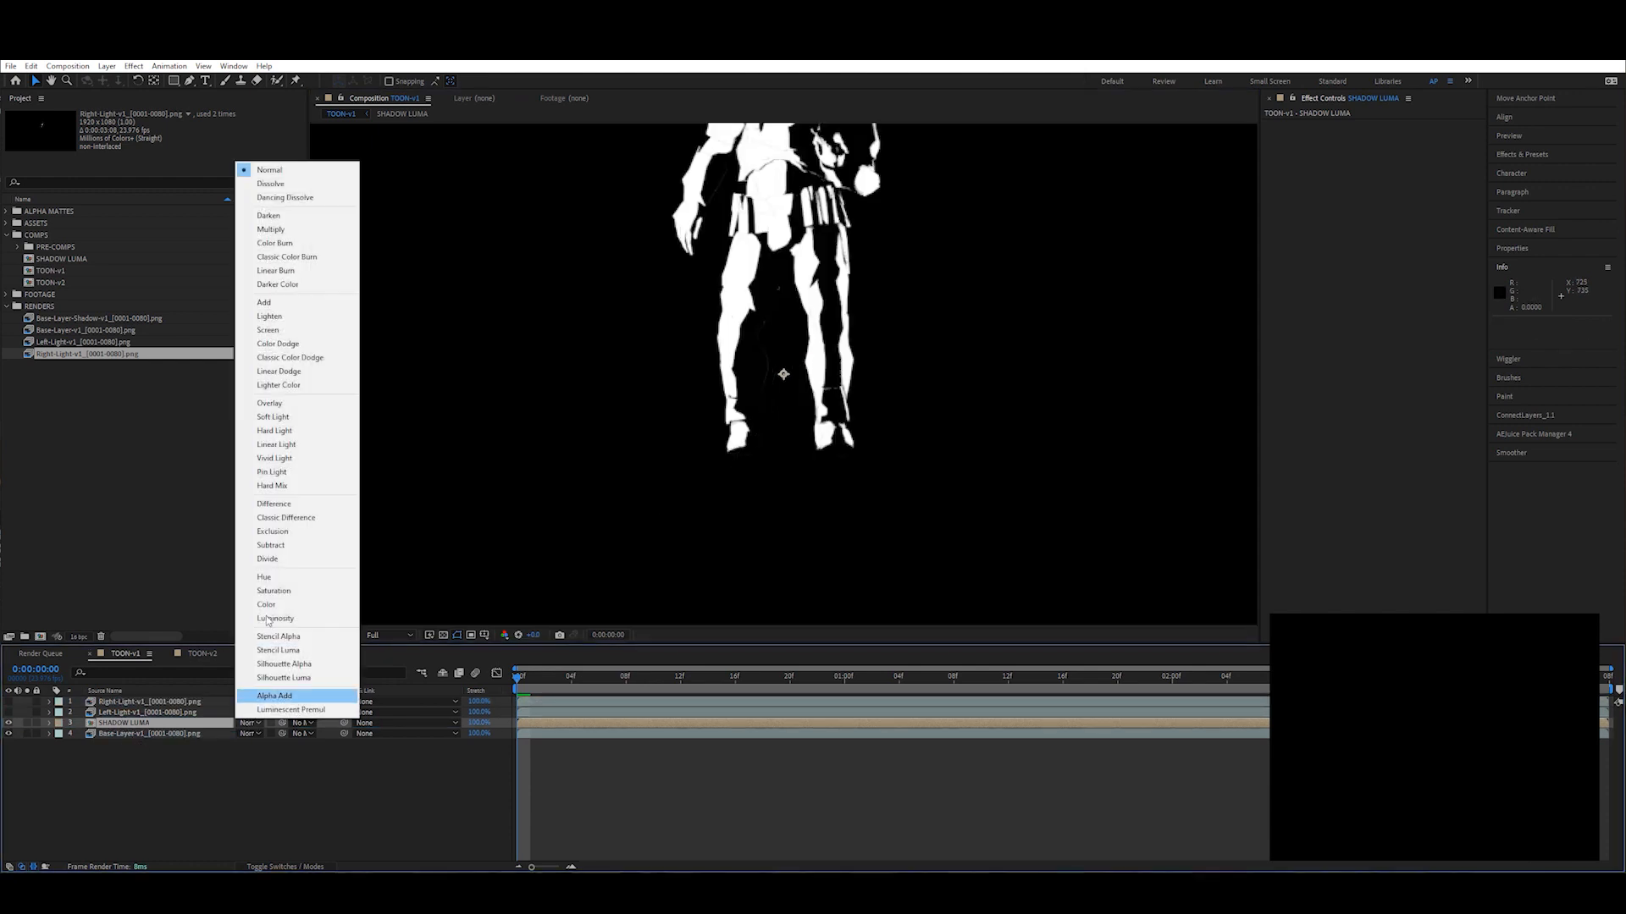
{"action": "left_click", "coordinate": [271, 230]}
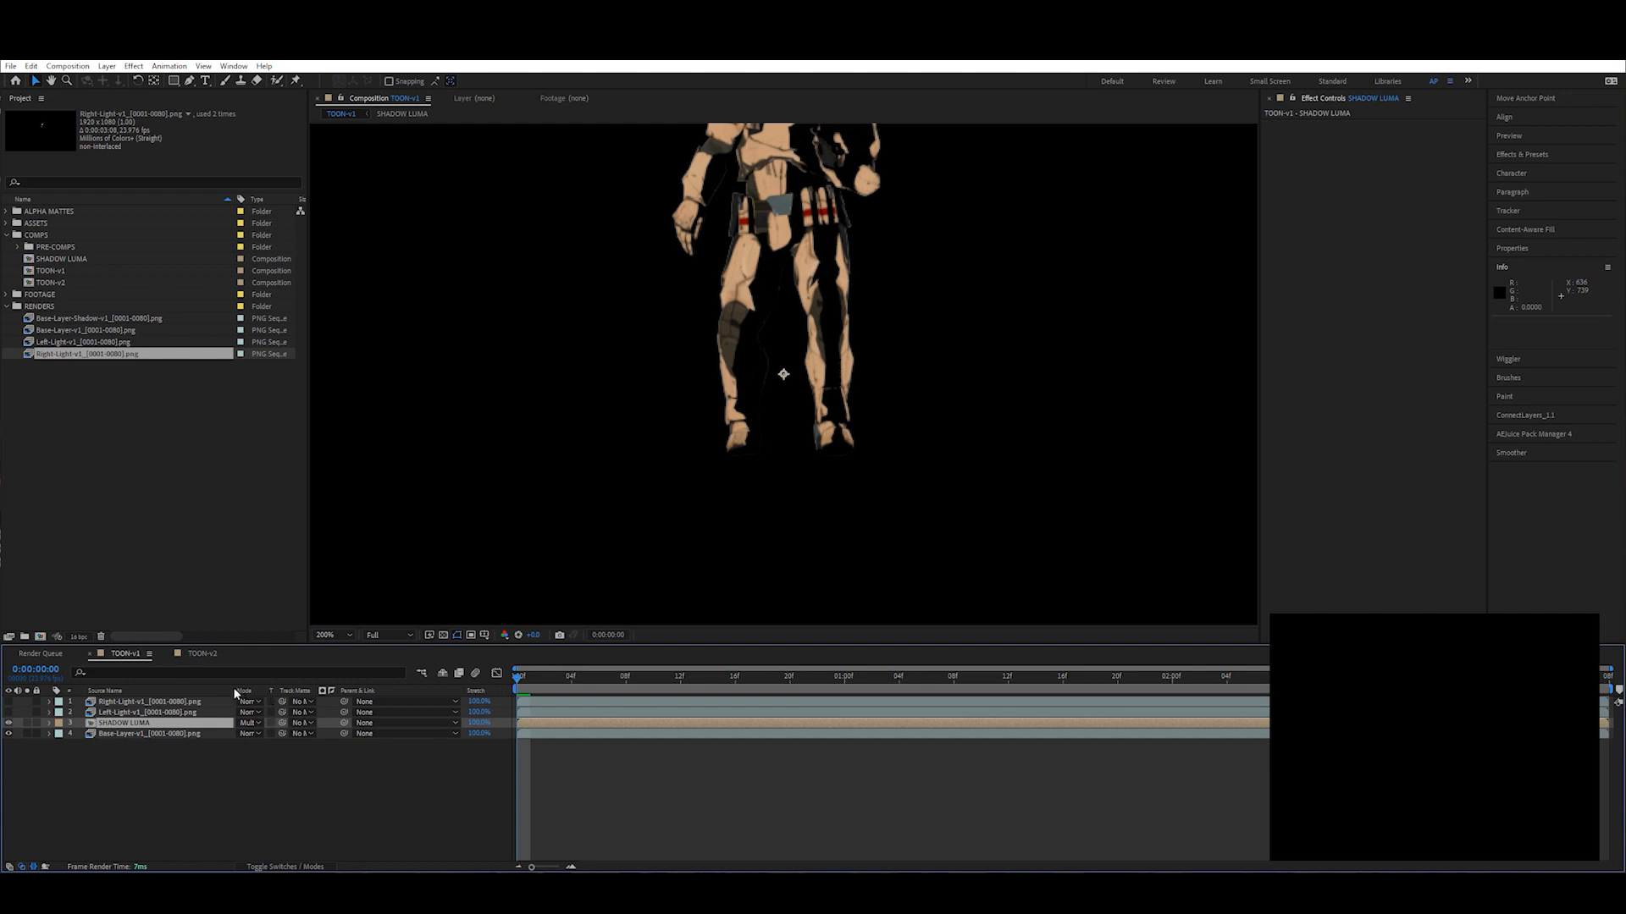
{"action": "left_click_drag", "start_coordinate": [235, 690], "coordinate": [307, 691]}
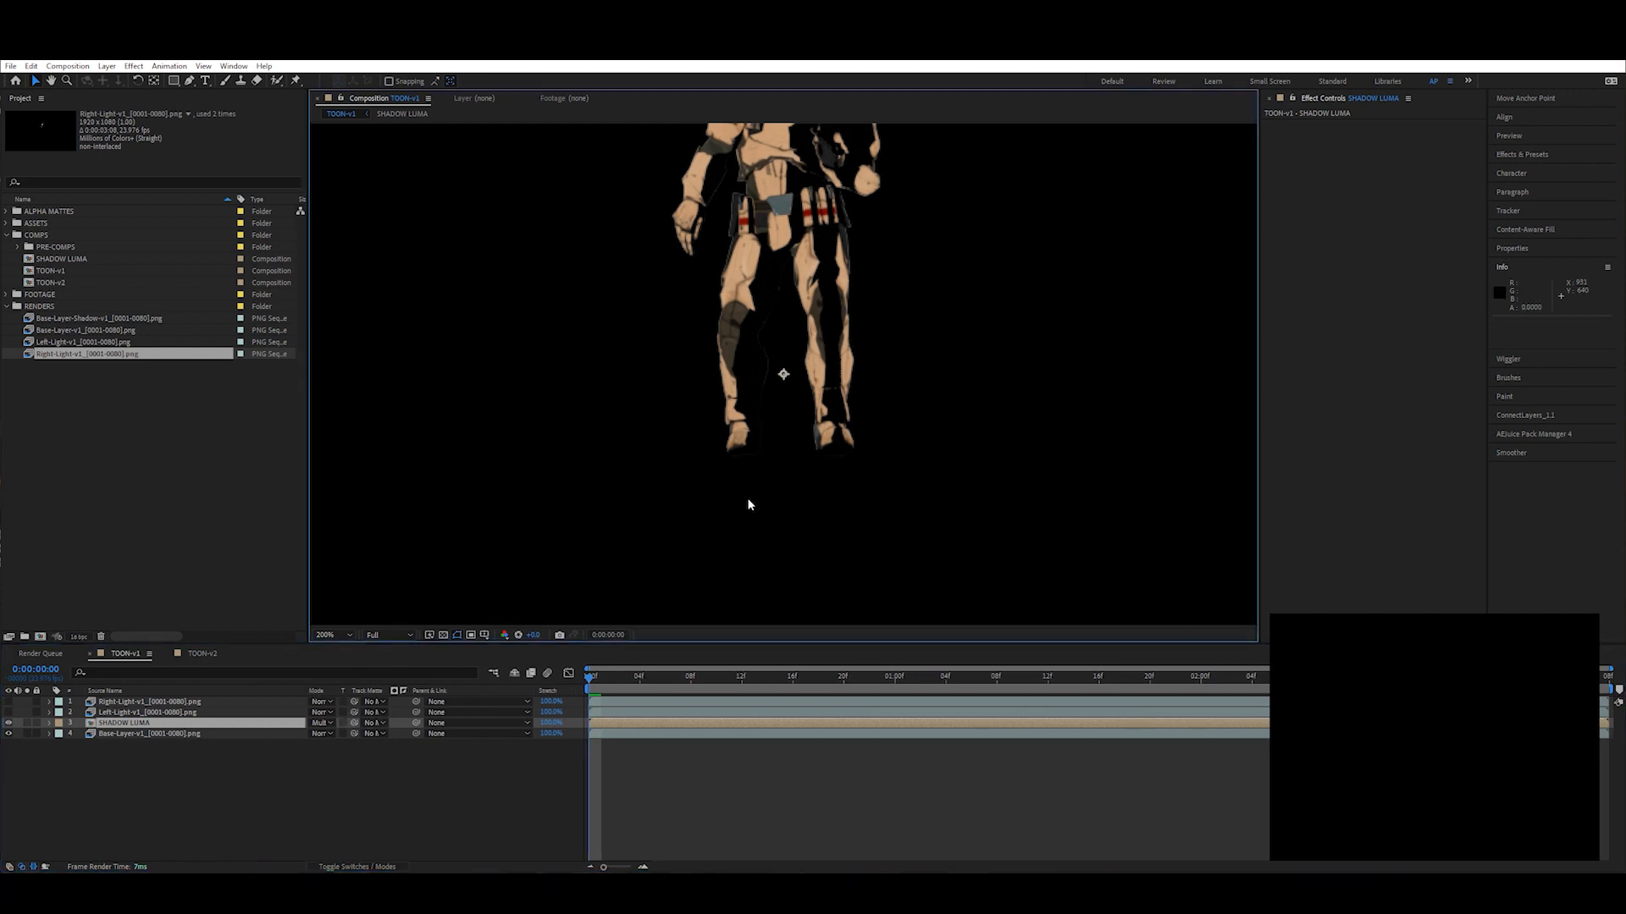
Step: Lower the SHADOW LUMA layer's opacity to soften the shadows, and preview the frame at 0:00:02:02
{"action": "key", "text": "comma"}
{"action": "key", "text": "period"}
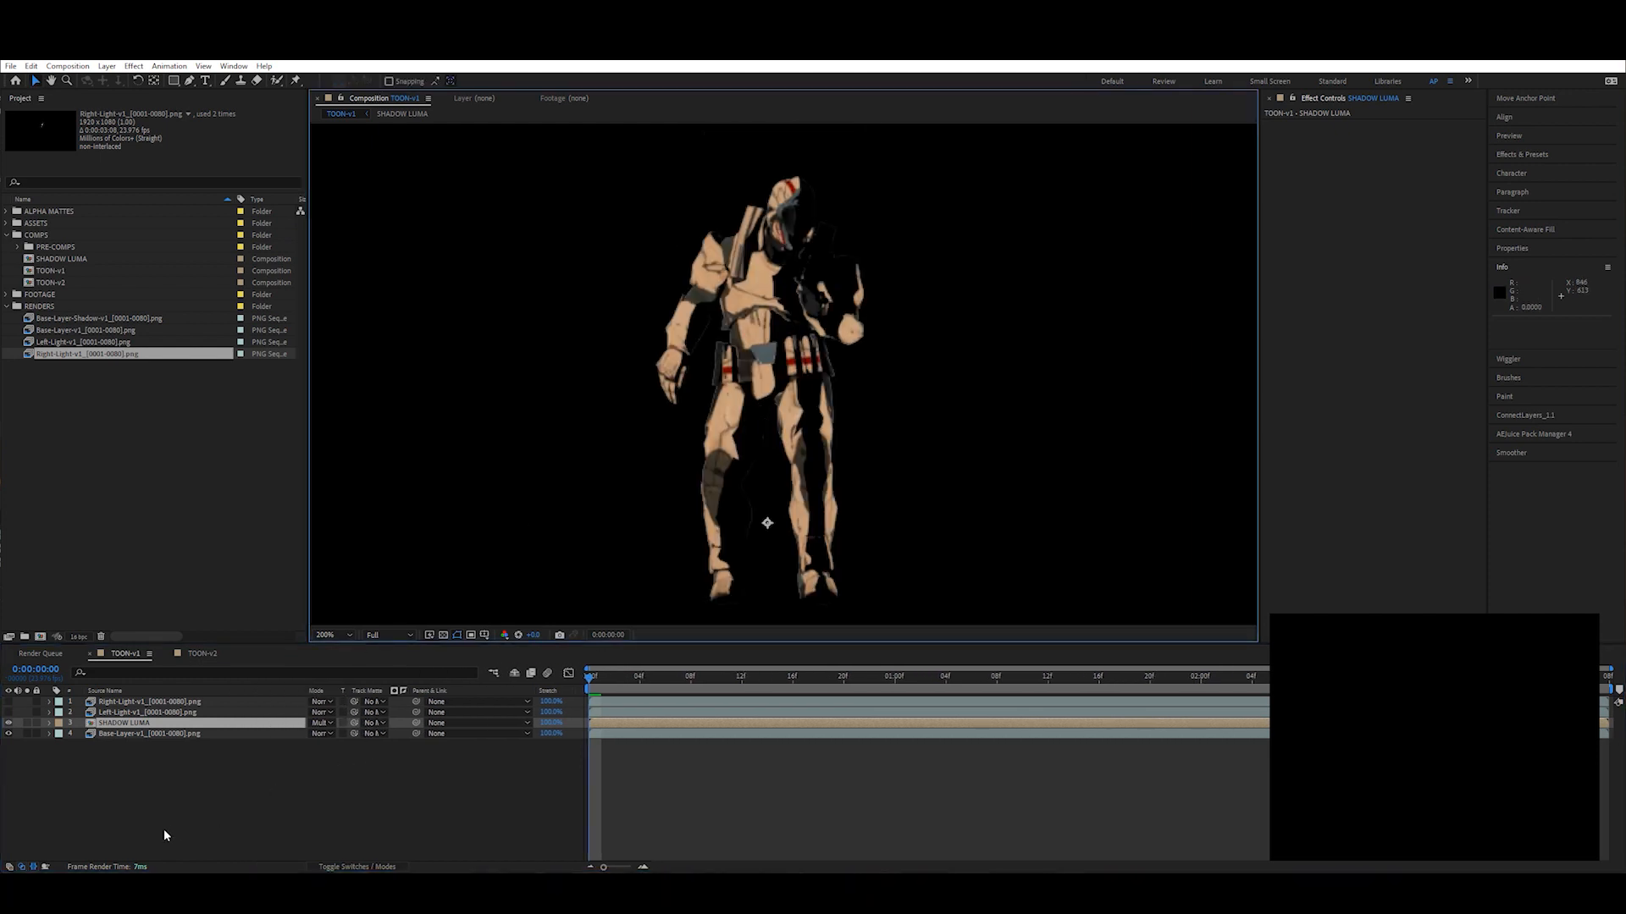
{"action": "type", "text": "t"}
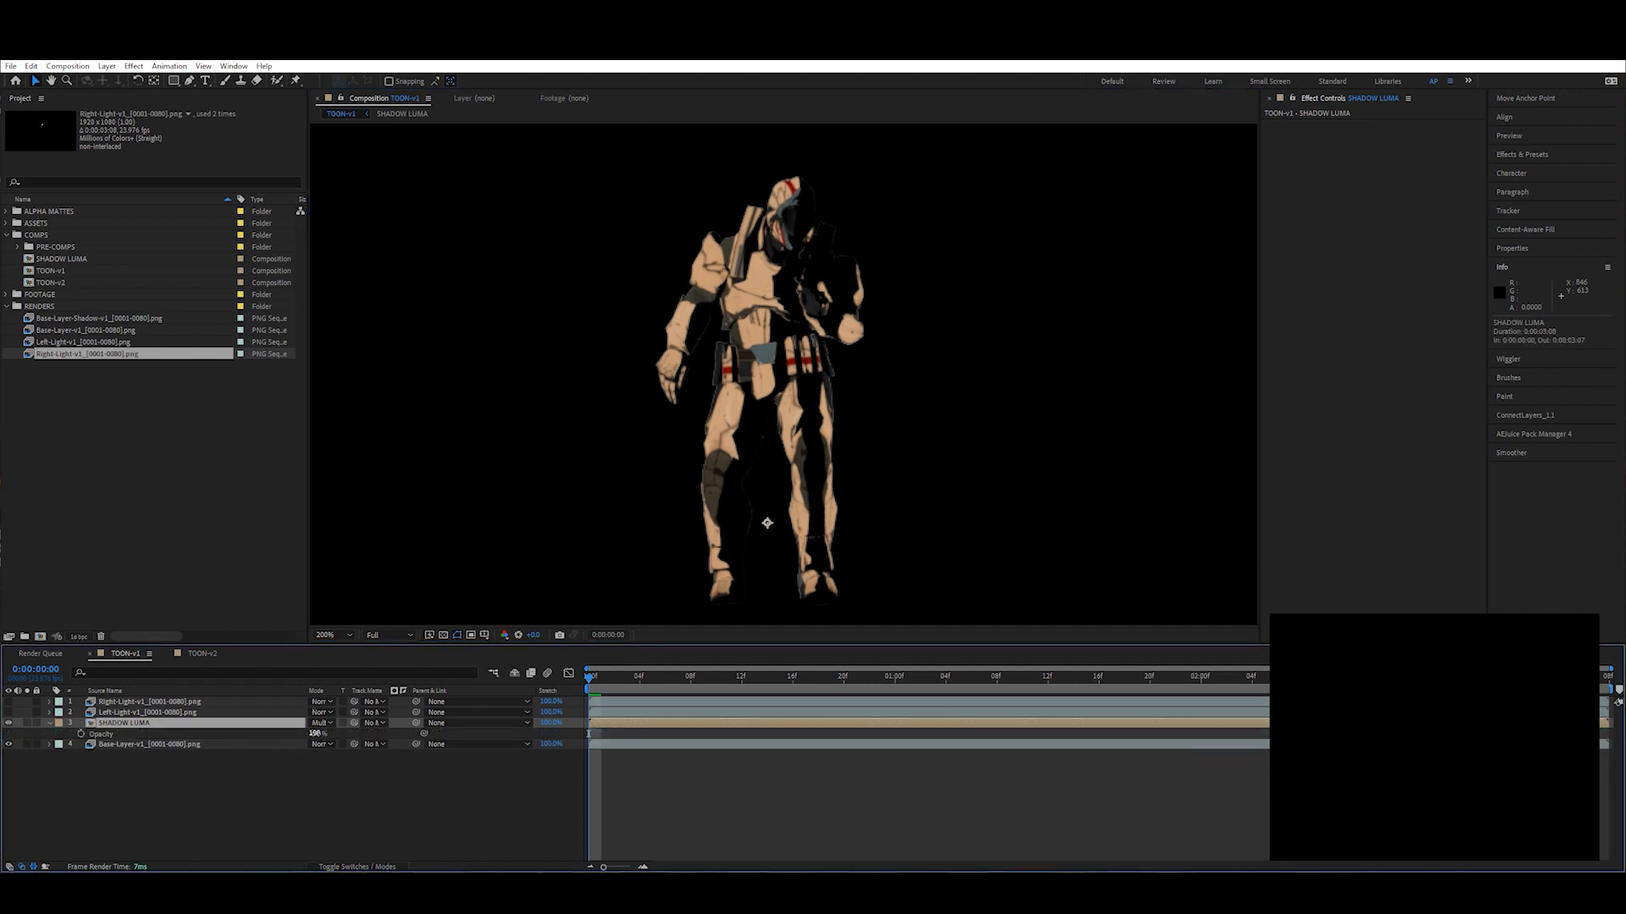
{"action": "type", "text": "75"}
{"action": "key", "text": "Return"}
{"action": "left_click_drag", "start_coordinate": [299, 734], "coordinate": [304, 733]}
{"action": "left_click_drag", "start_coordinate": [627, 677], "coordinate": [1226, 687]}
{"action": "scroll", "coordinate": [932, 450], "scroll_direction": "down", "scroll_amount": 2}
{"action": "scroll", "coordinate": [922, 455], "scroll_direction": "up", "scroll_amount": 1}
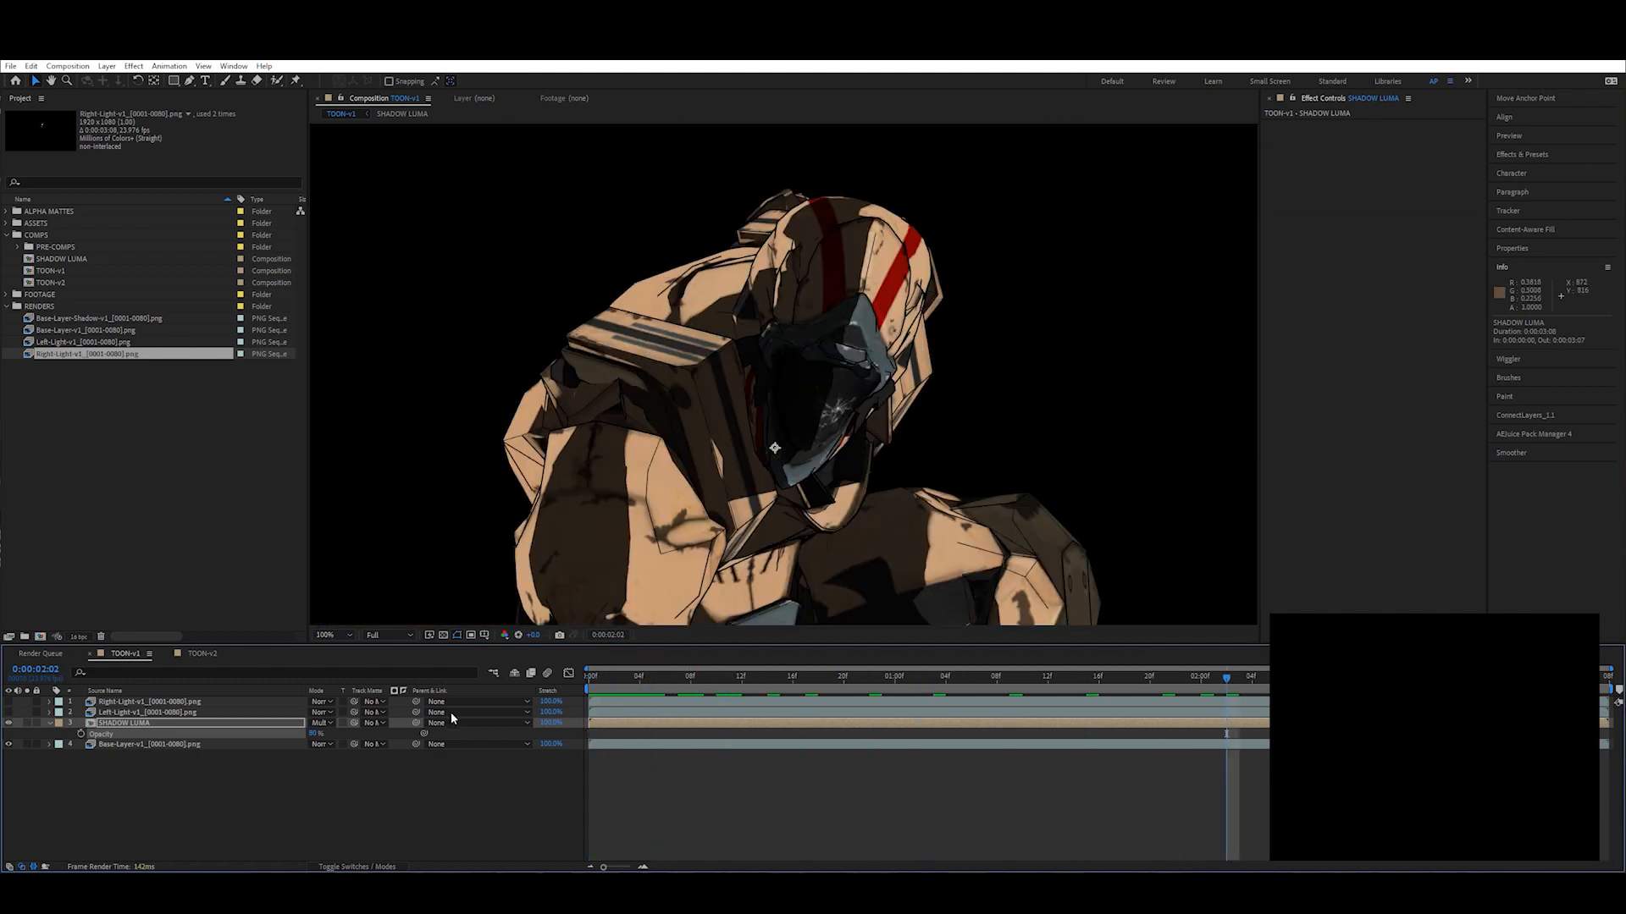
Step: Apply Lumetri Color to the Base-Layer layer and slightly lower the midtones, shadows and highlights levels in its color wheels
{"action": "left_click", "coordinate": [134, 745]}
{"action": "left_click", "coordinate": [1523, 156]}
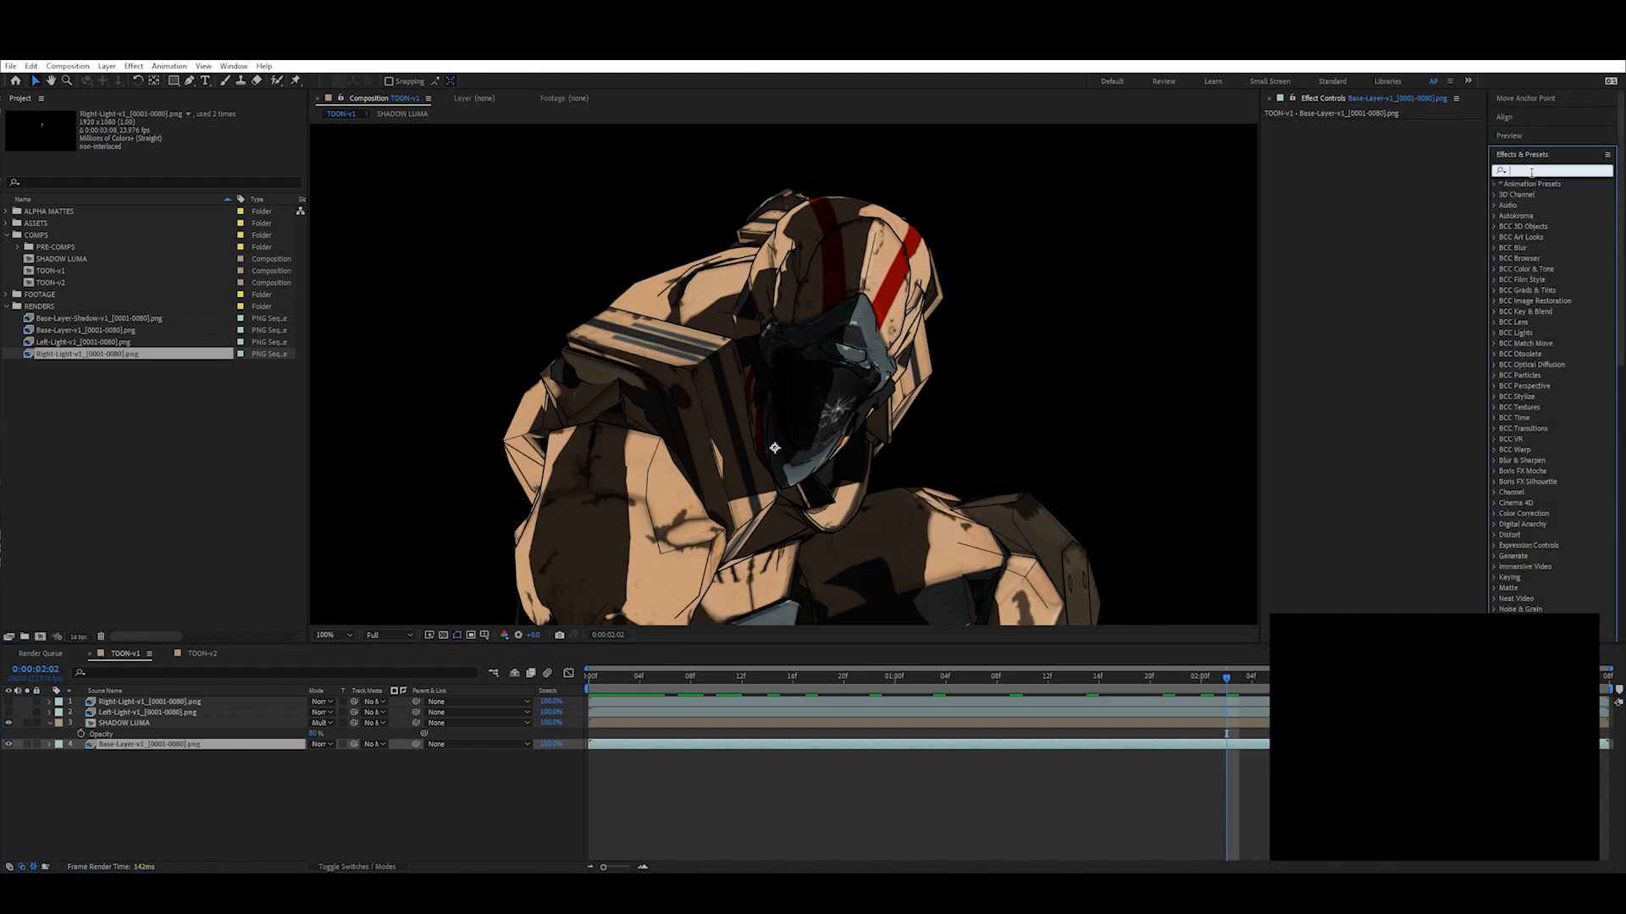
{"action": "type", "text": "lumetr"}
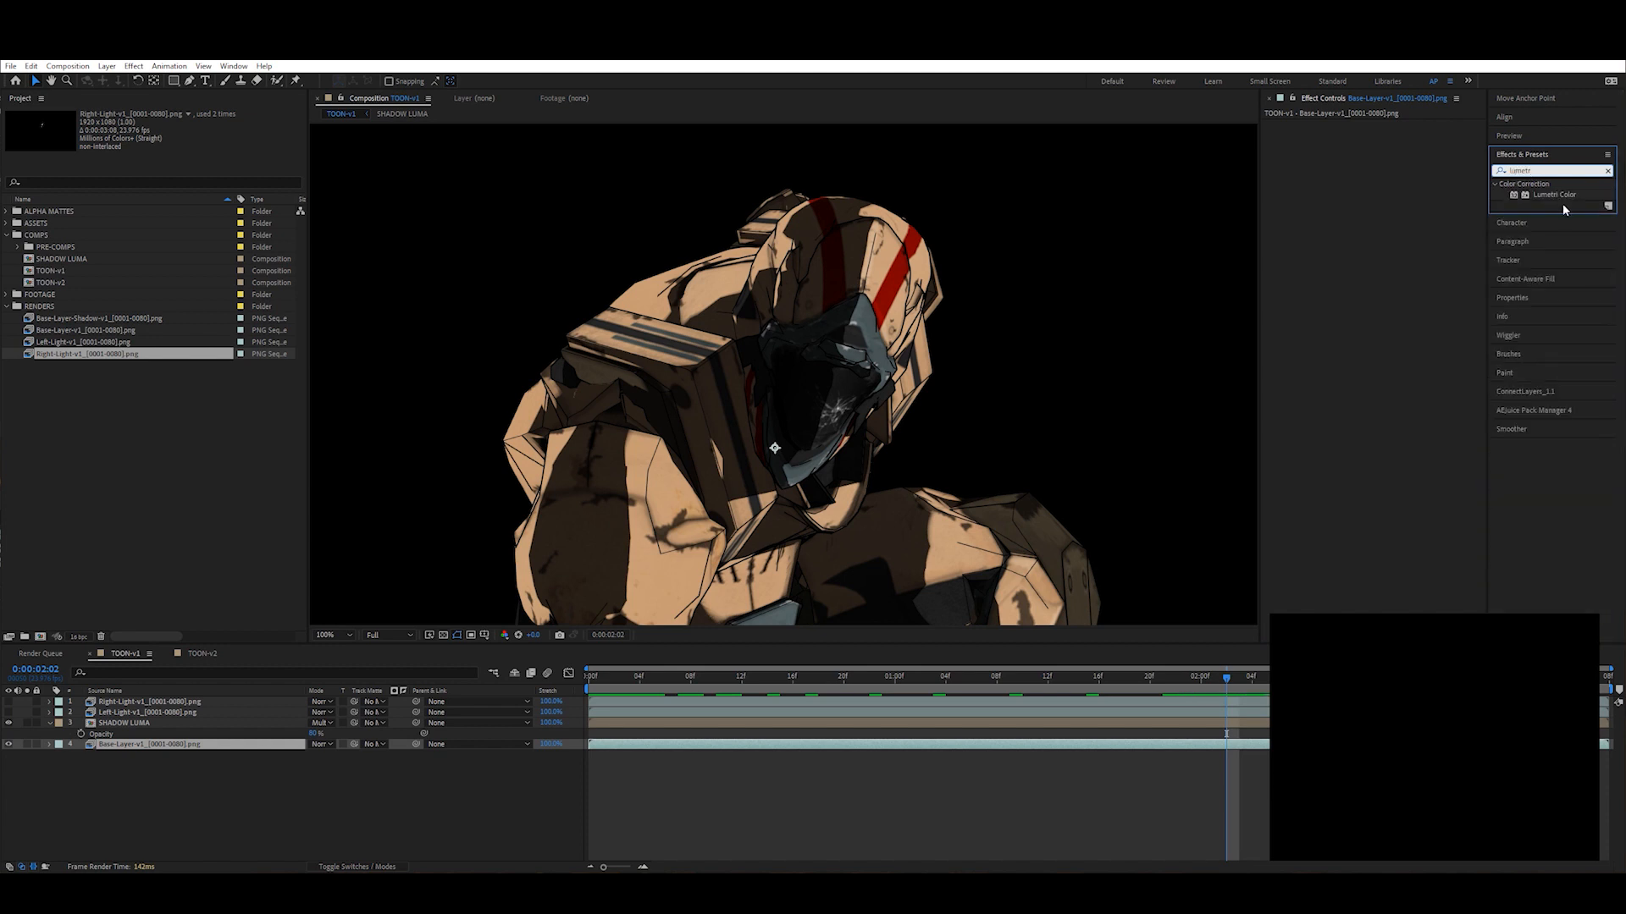
{"action": "double_click", "coordinate": [1562, 194]}
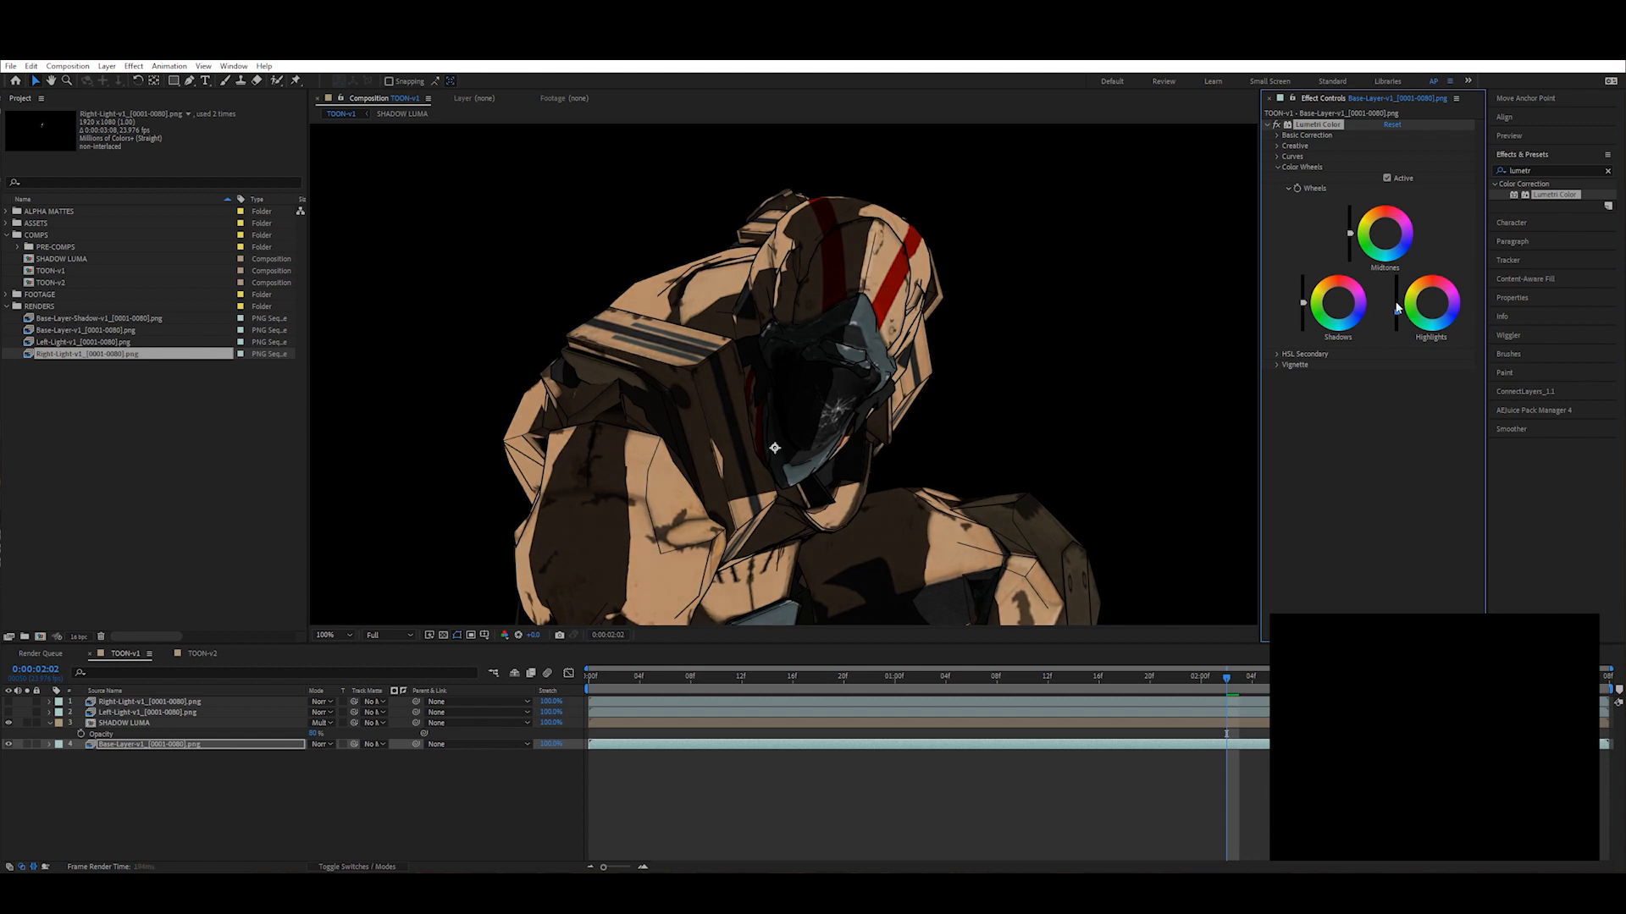
{"action": "left_click", "coordinate": [616, 749]}
{"action": "left_click_drag", "start_coordinate": [1351, 235], "coordinate": [1351, 248]}
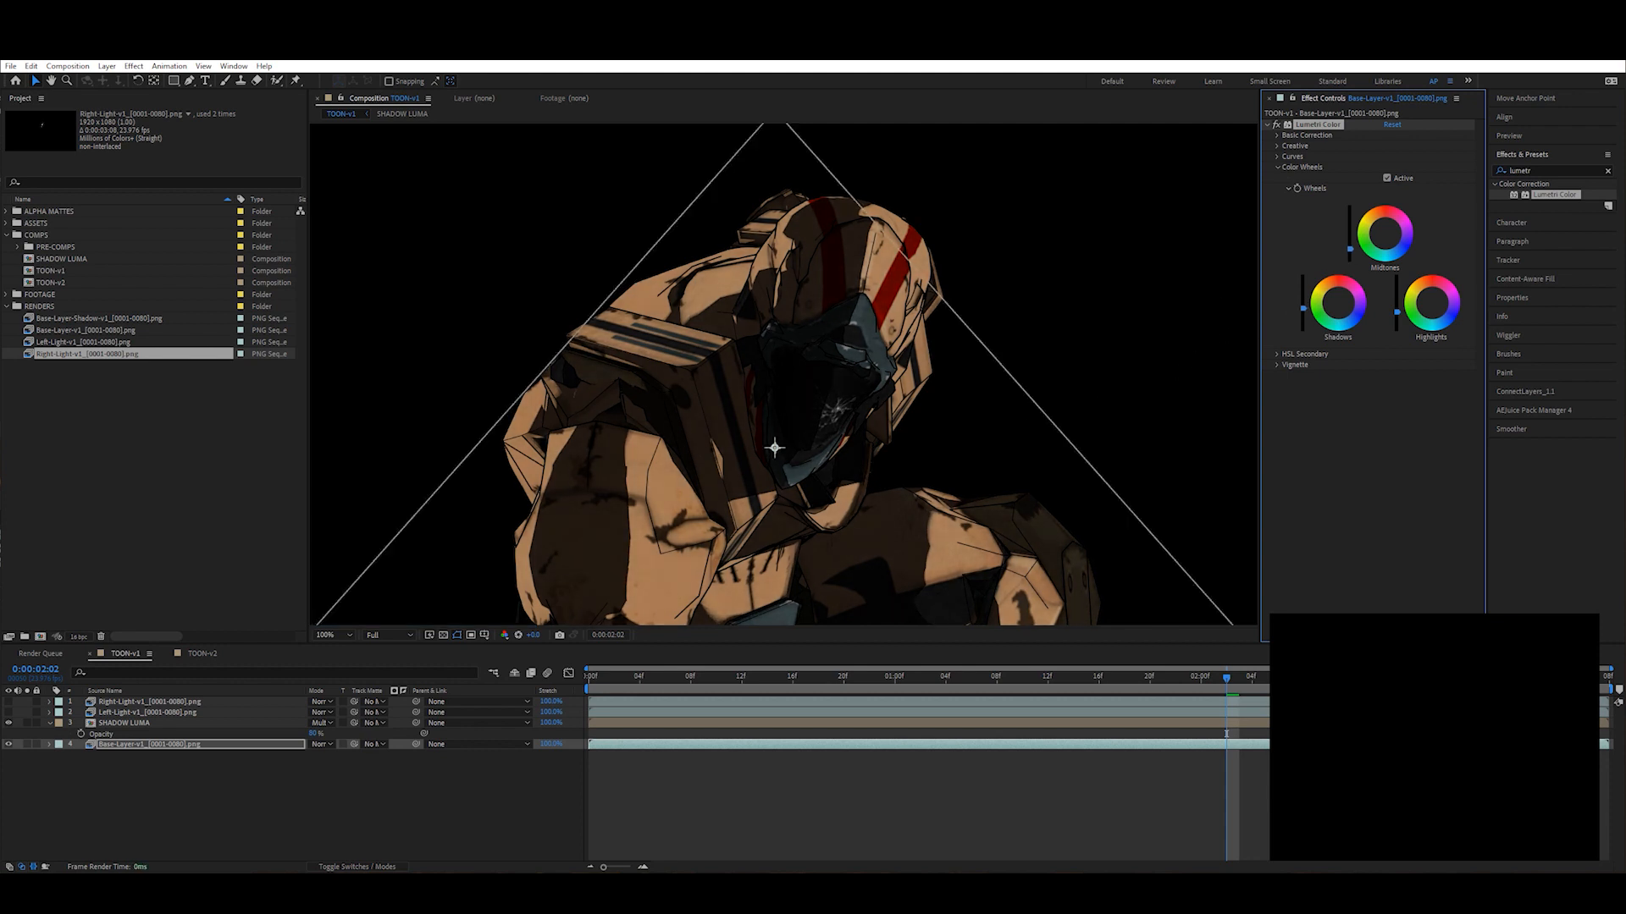
Step: Examine the TOON-v1 shading at 0:00:01:01 and compare it with the TOON-v2 composition
{"action": "scroll", "coordinate": [769, 390], "scroll_direction": "down", "scroll_amount": 2}
{"action": "left_click", "coordinate": [625, 683]}
{"action": "left_click_drag", "start_coordinate": [624, 684], "coordinate": [907, 684]}
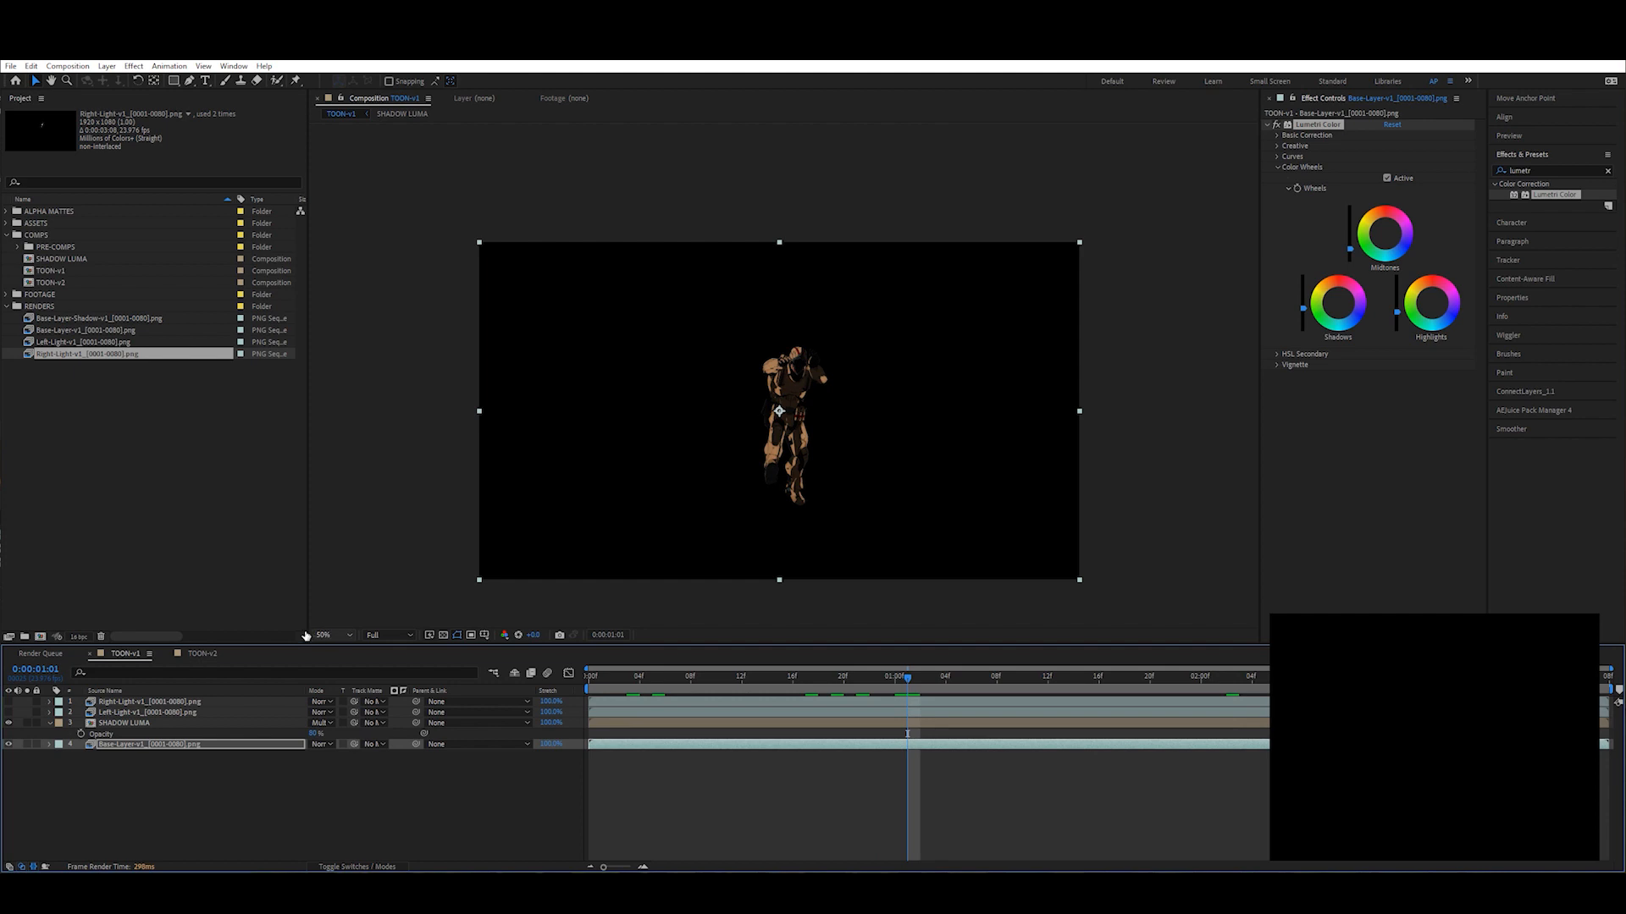
{"action": "left_click", "coordinate": [202, 653]}
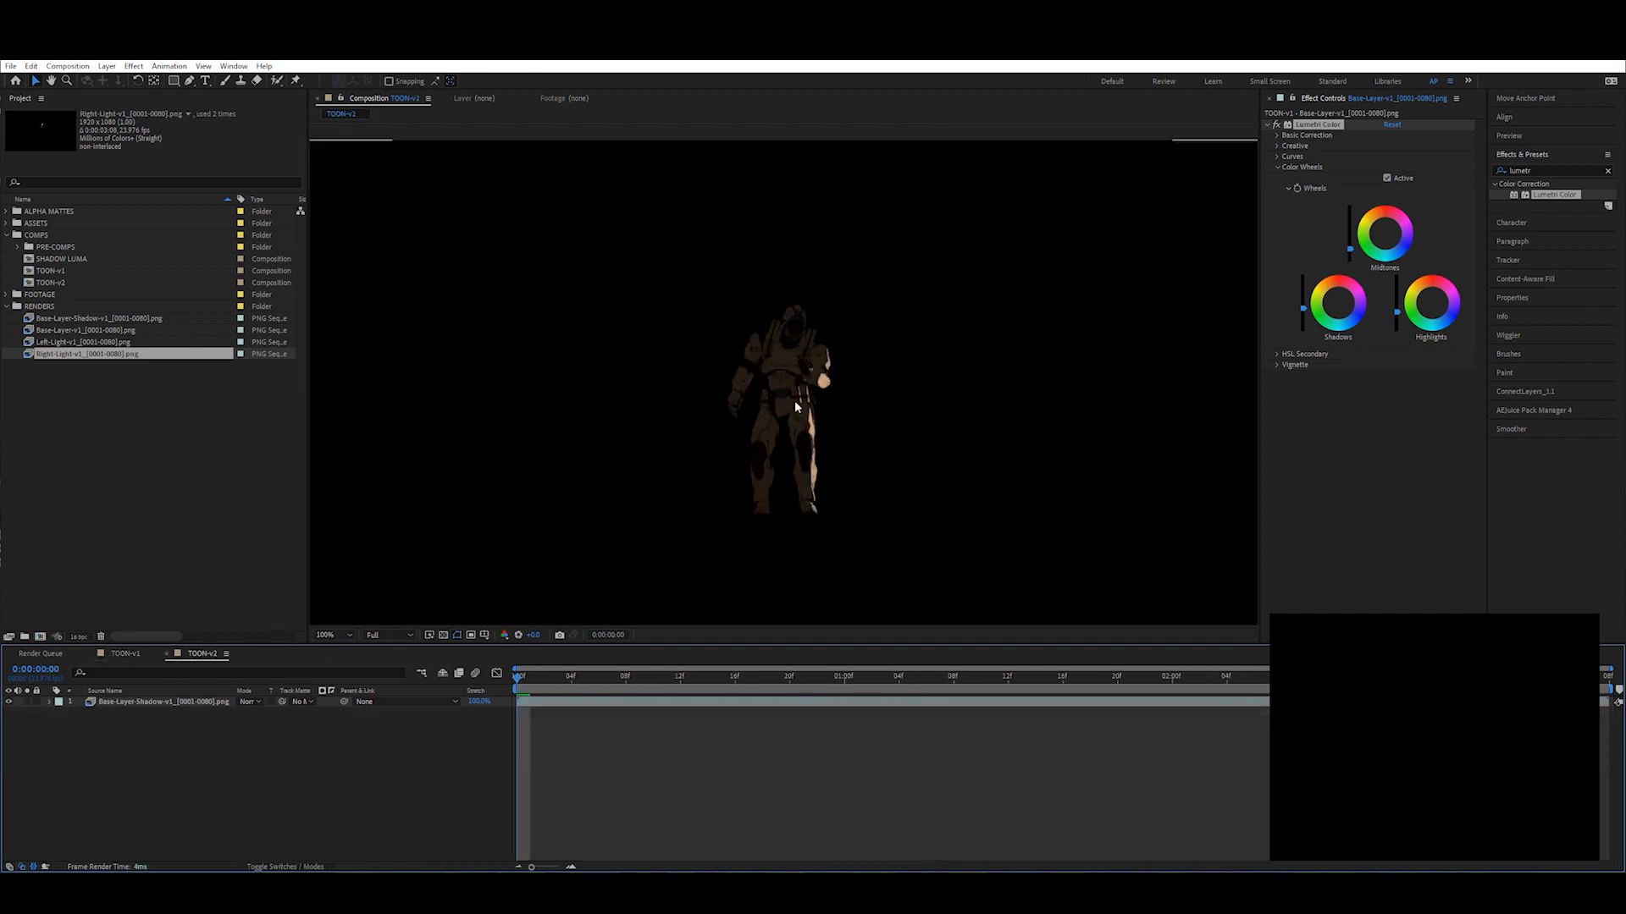
{"action": "left_click", "coordinate": [125, 654]}
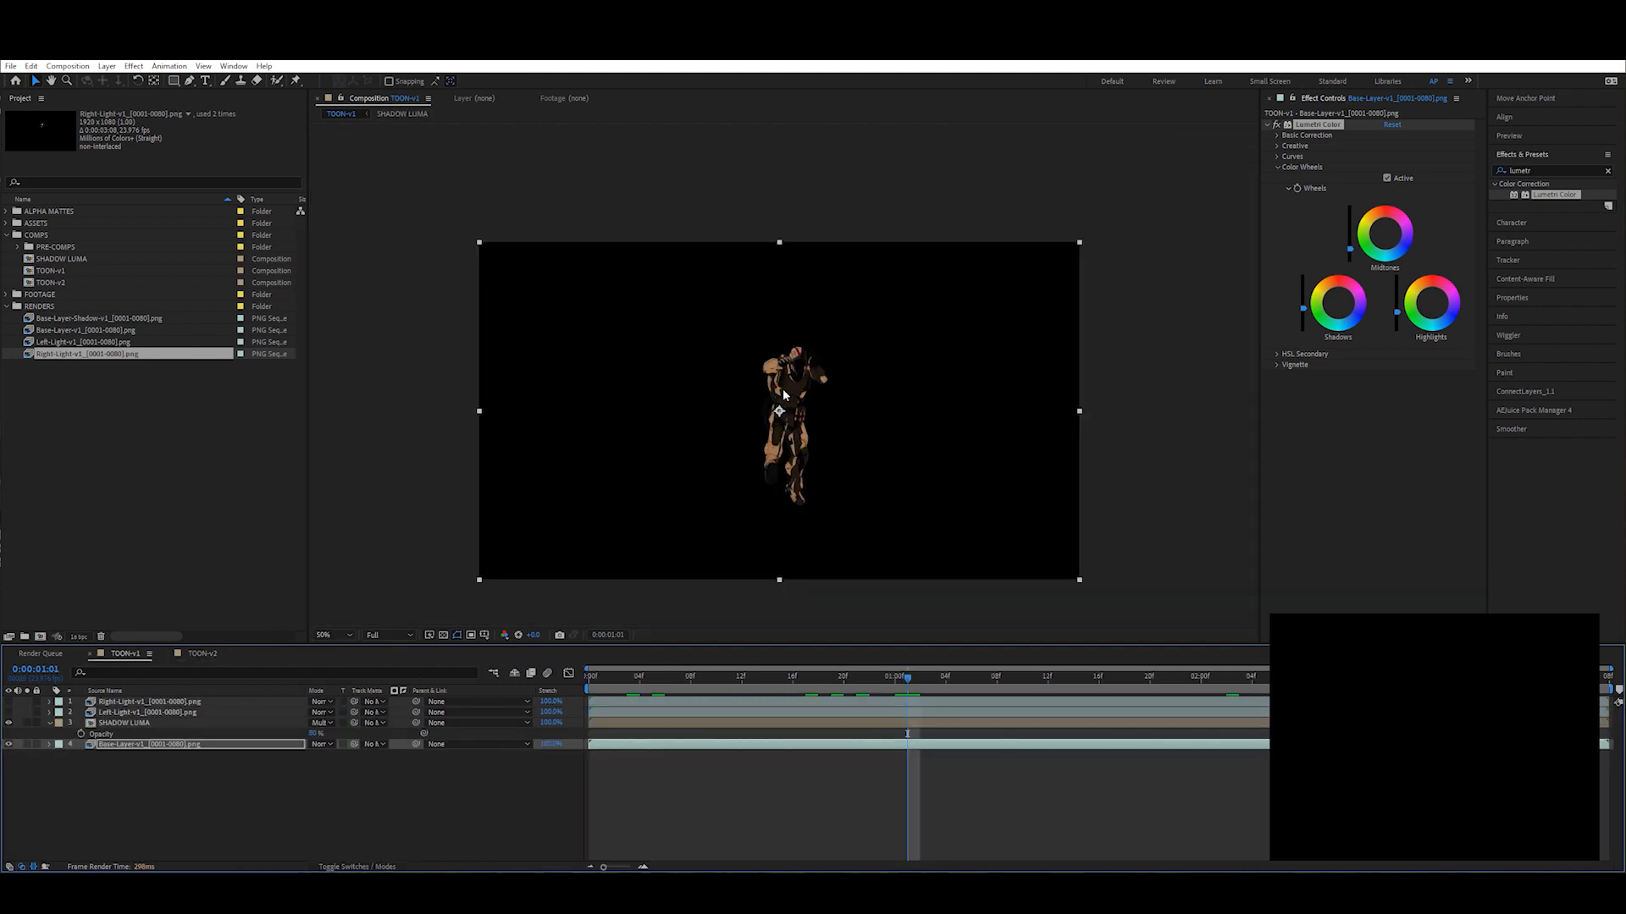
{"action": "key", "text": "slash"}
{"action": "left_click_drag", "start_coordinate": [637, 678], "coordinate": [908, 691]}
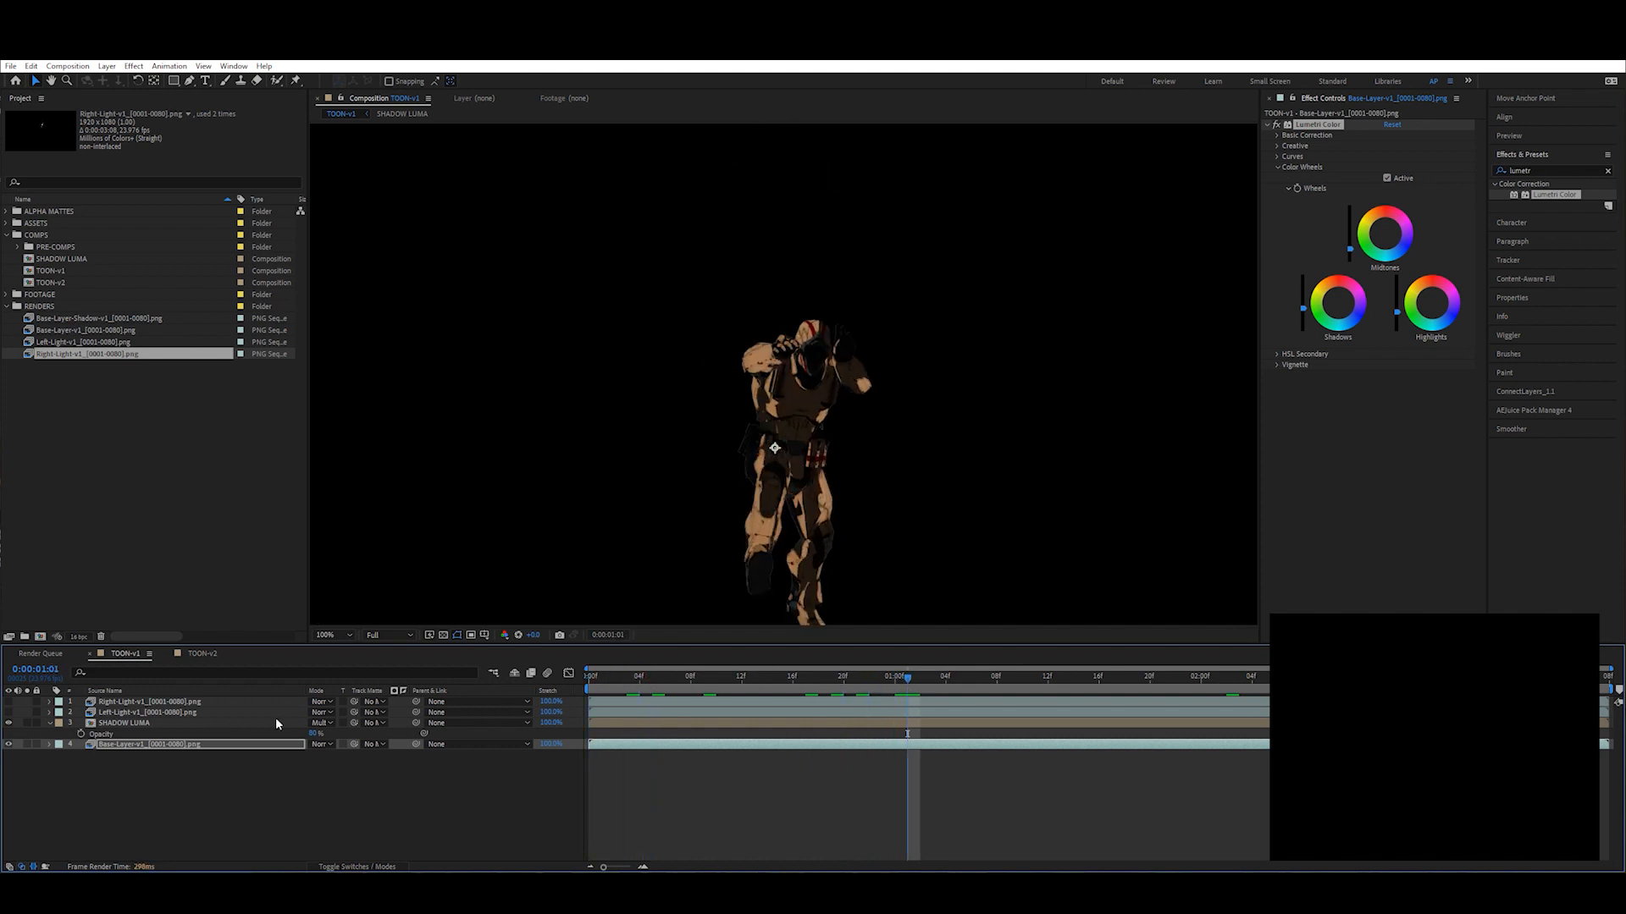
Step: Try a much lower opacity on the Right-Light layer inside SHADOW LUMA, checking TOON-v1 at 0:00:01:23
{"action": "double_click", "coordinate": [118, 723]}
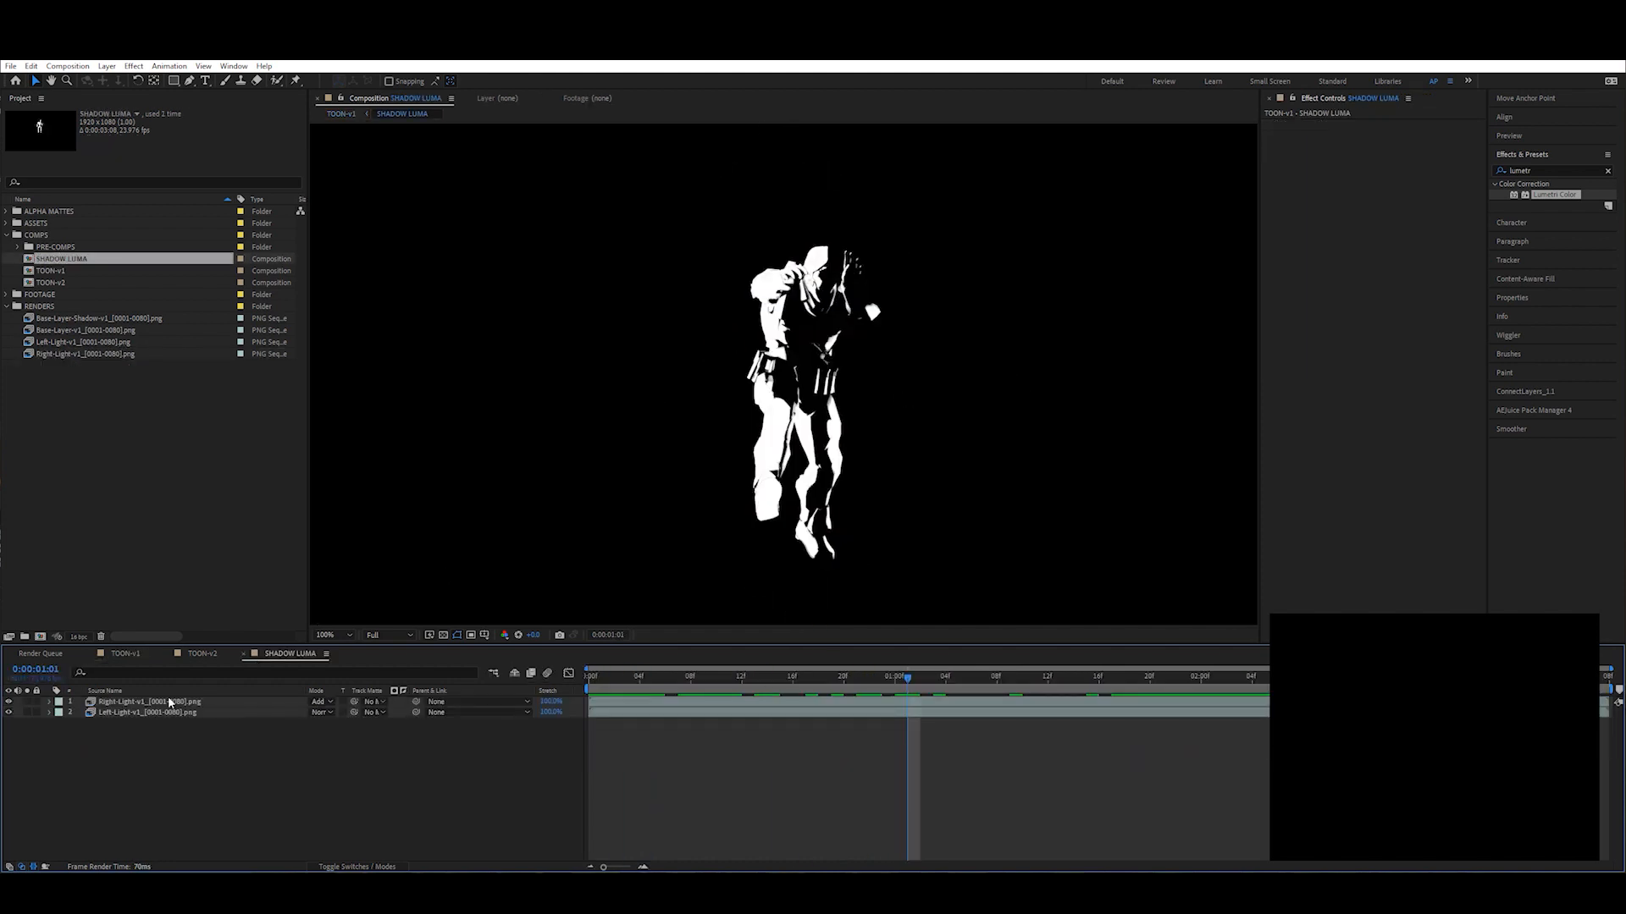
{"action": "left_click", "coordinate": [149, 701]}
{"action": "key", "text": "t"}
{"action": "left_click_drag", "start_coordinate": [314, 712], "coordinate": [241, 713]}
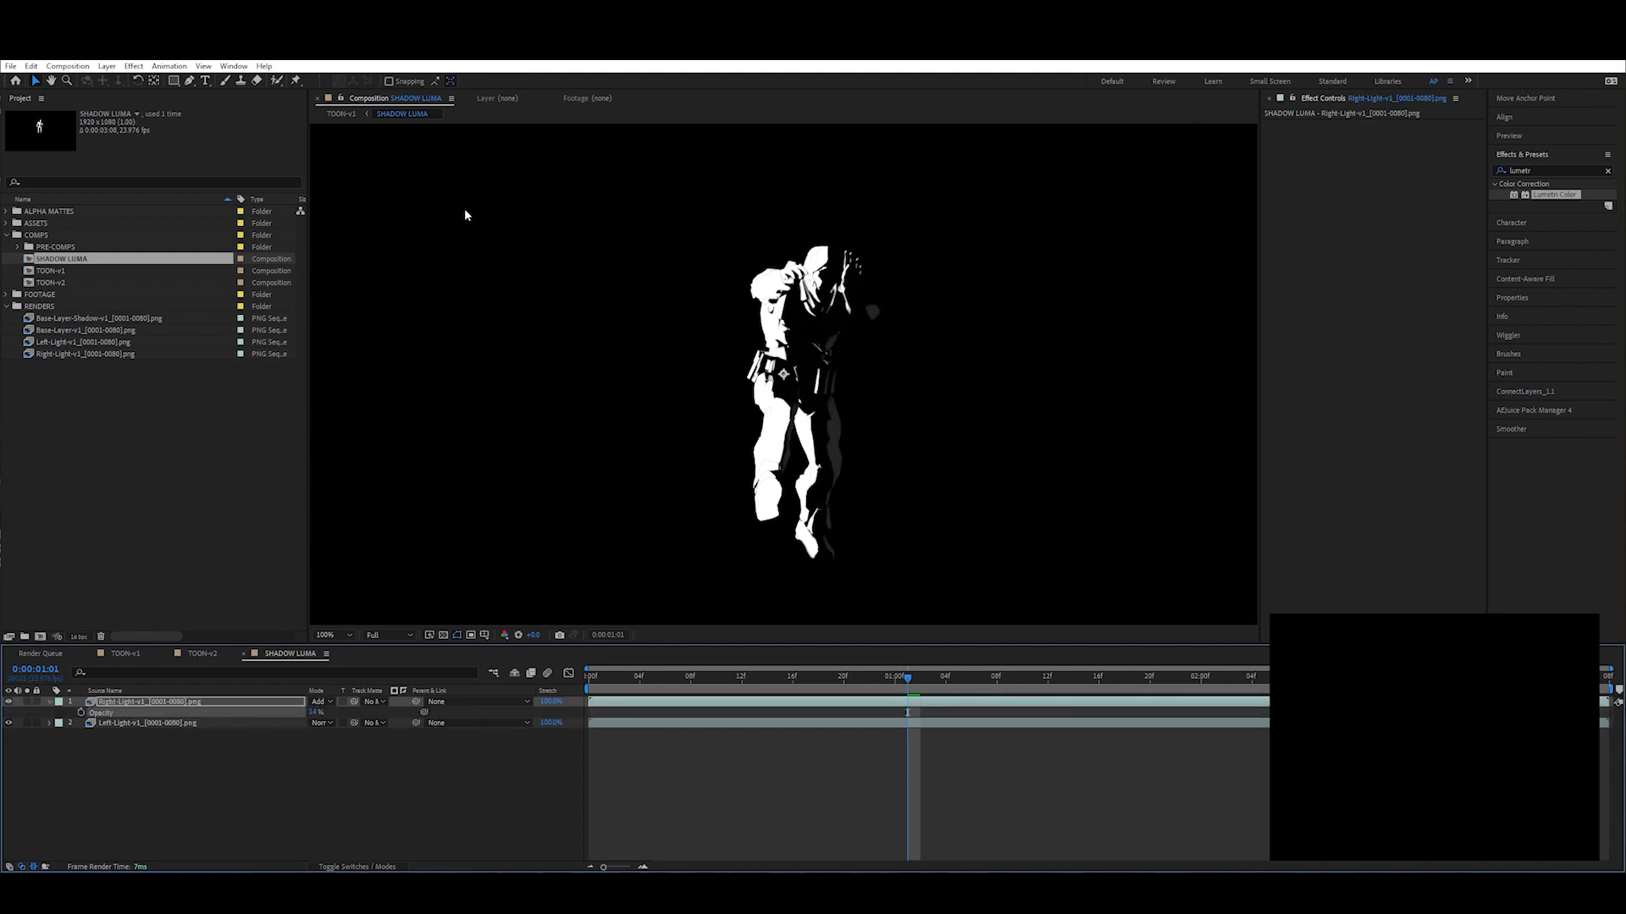
{"action": "left_click", "coordinate": [342, 114]}
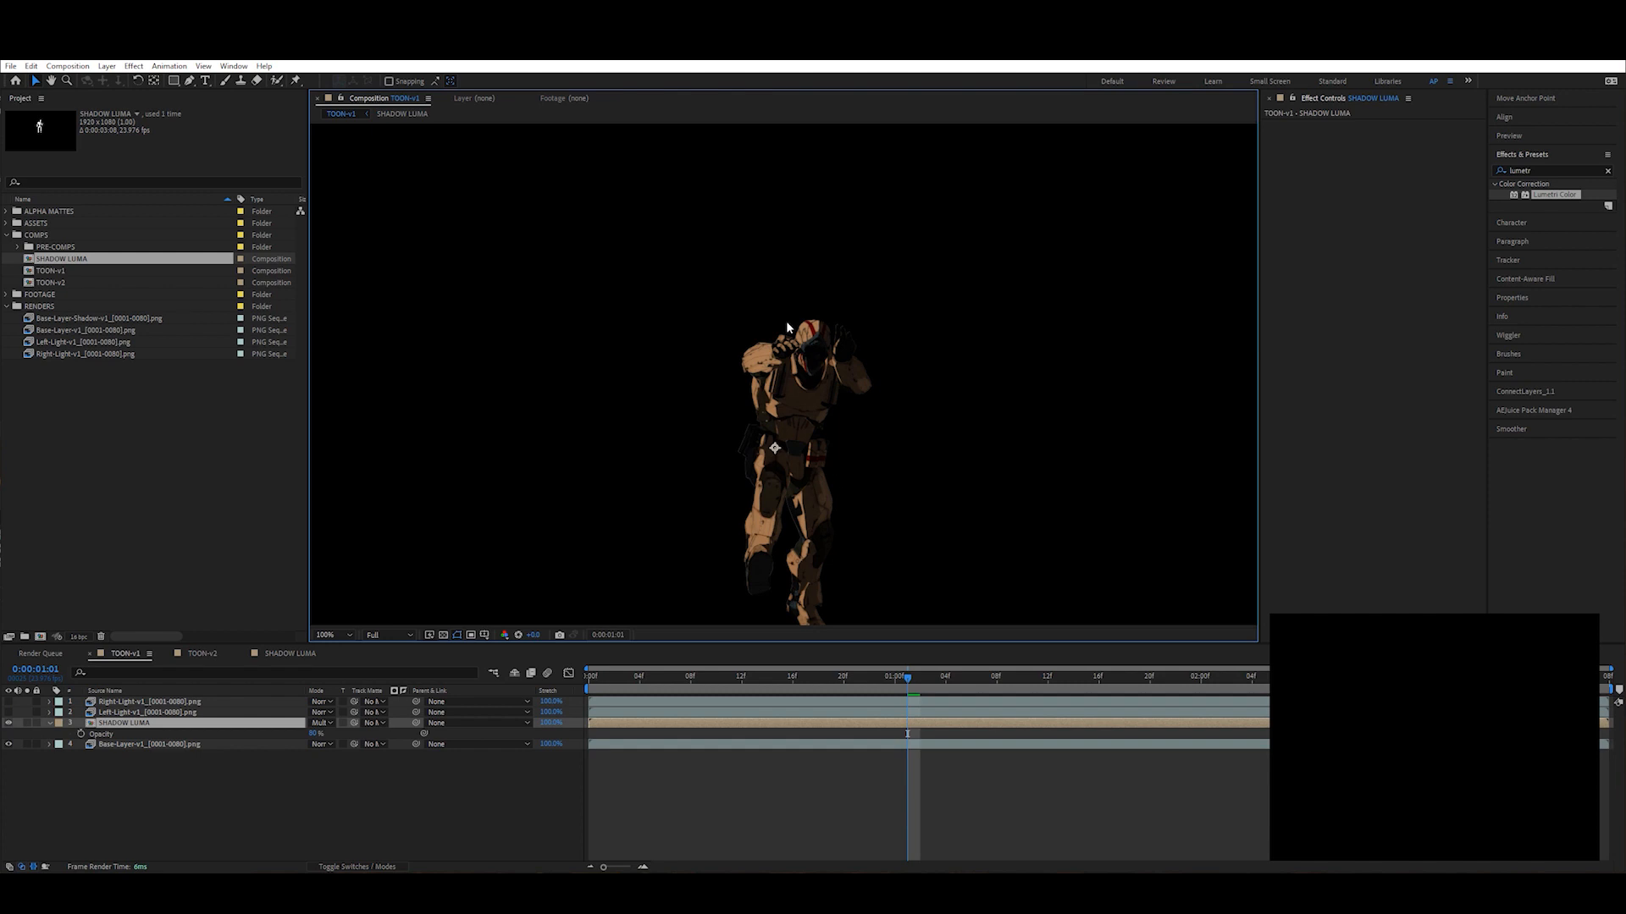
{"action": "left_click_drag", "start_coordinate": [624, 682], "coordinate": [1189, 678]}
{"action": "key", "text": "comma"}
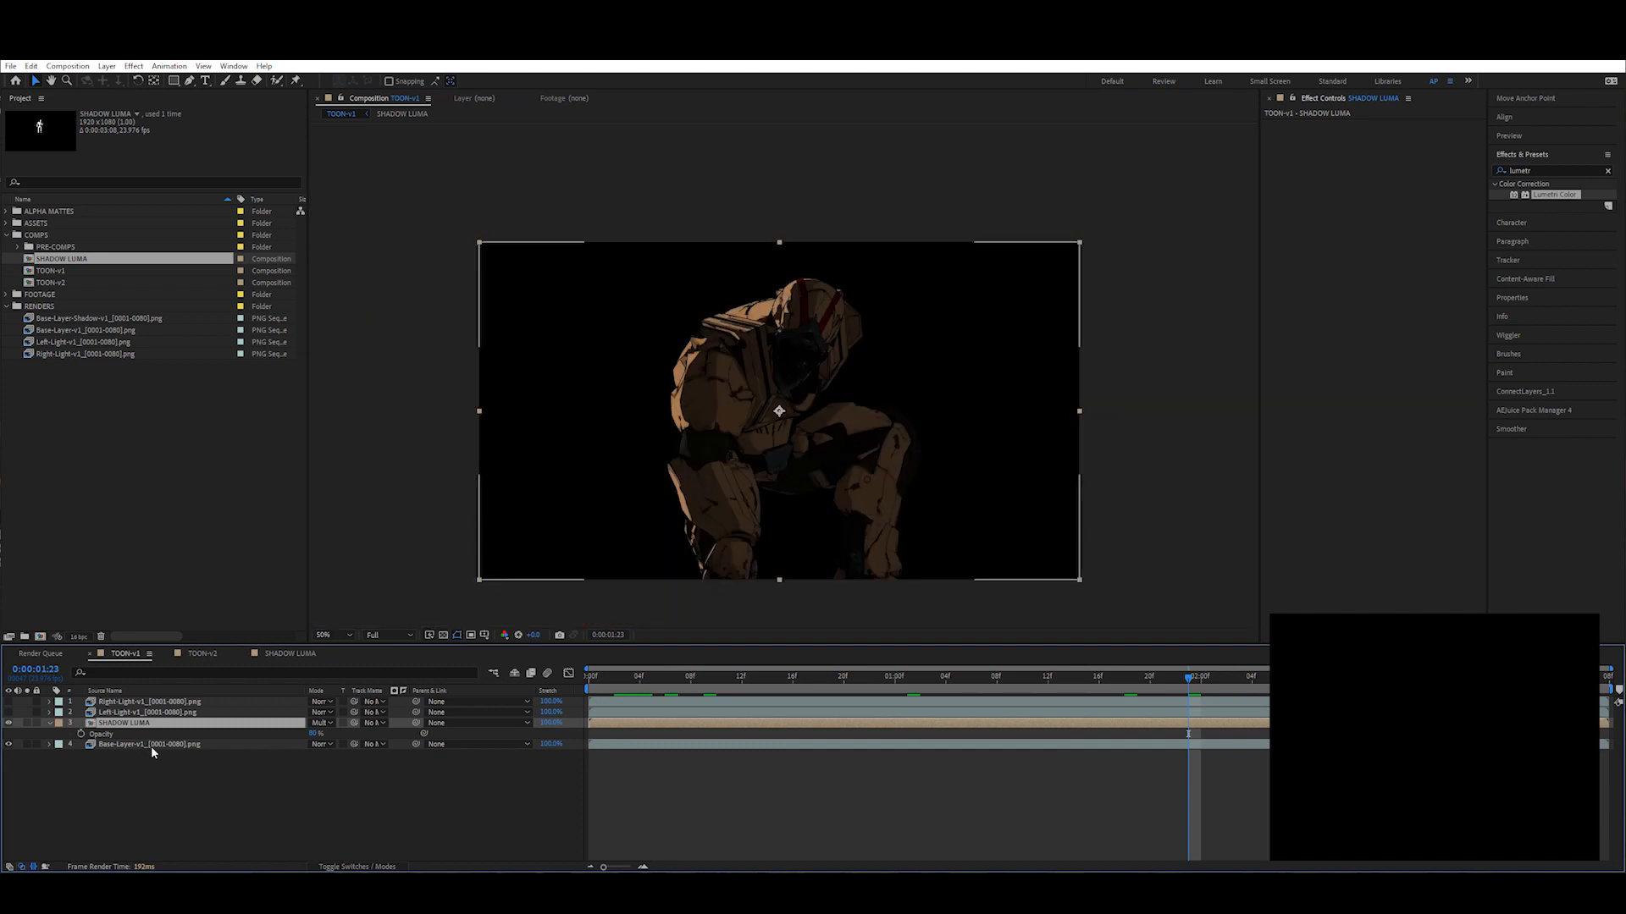
Step: Raise the SHADOW LUMA layer's opacity in TOON-v1 and undo the Right-Light opacity change inside the pre-comp
{"action": "left_click_drag", "start_coordinate": [338, 734], "coordinate": [350, 734]}
{"action": "key", "text": "Return"}
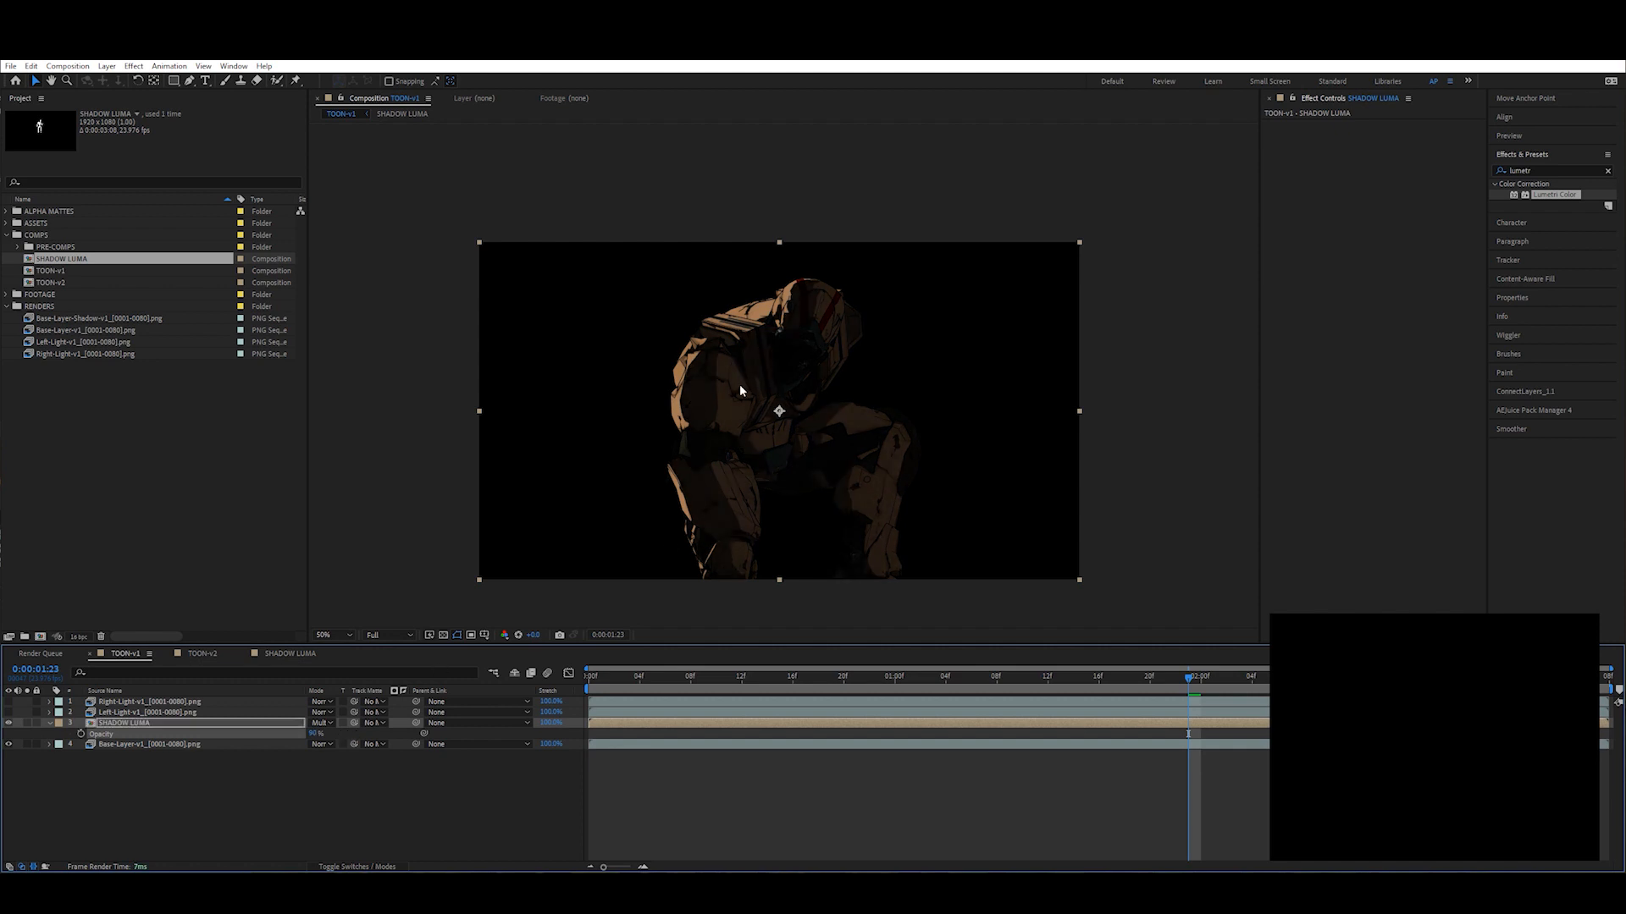
{"action": "double_click", "coordinate": [115, 723]}
{"action": "key", "text": "ctrl+z"}
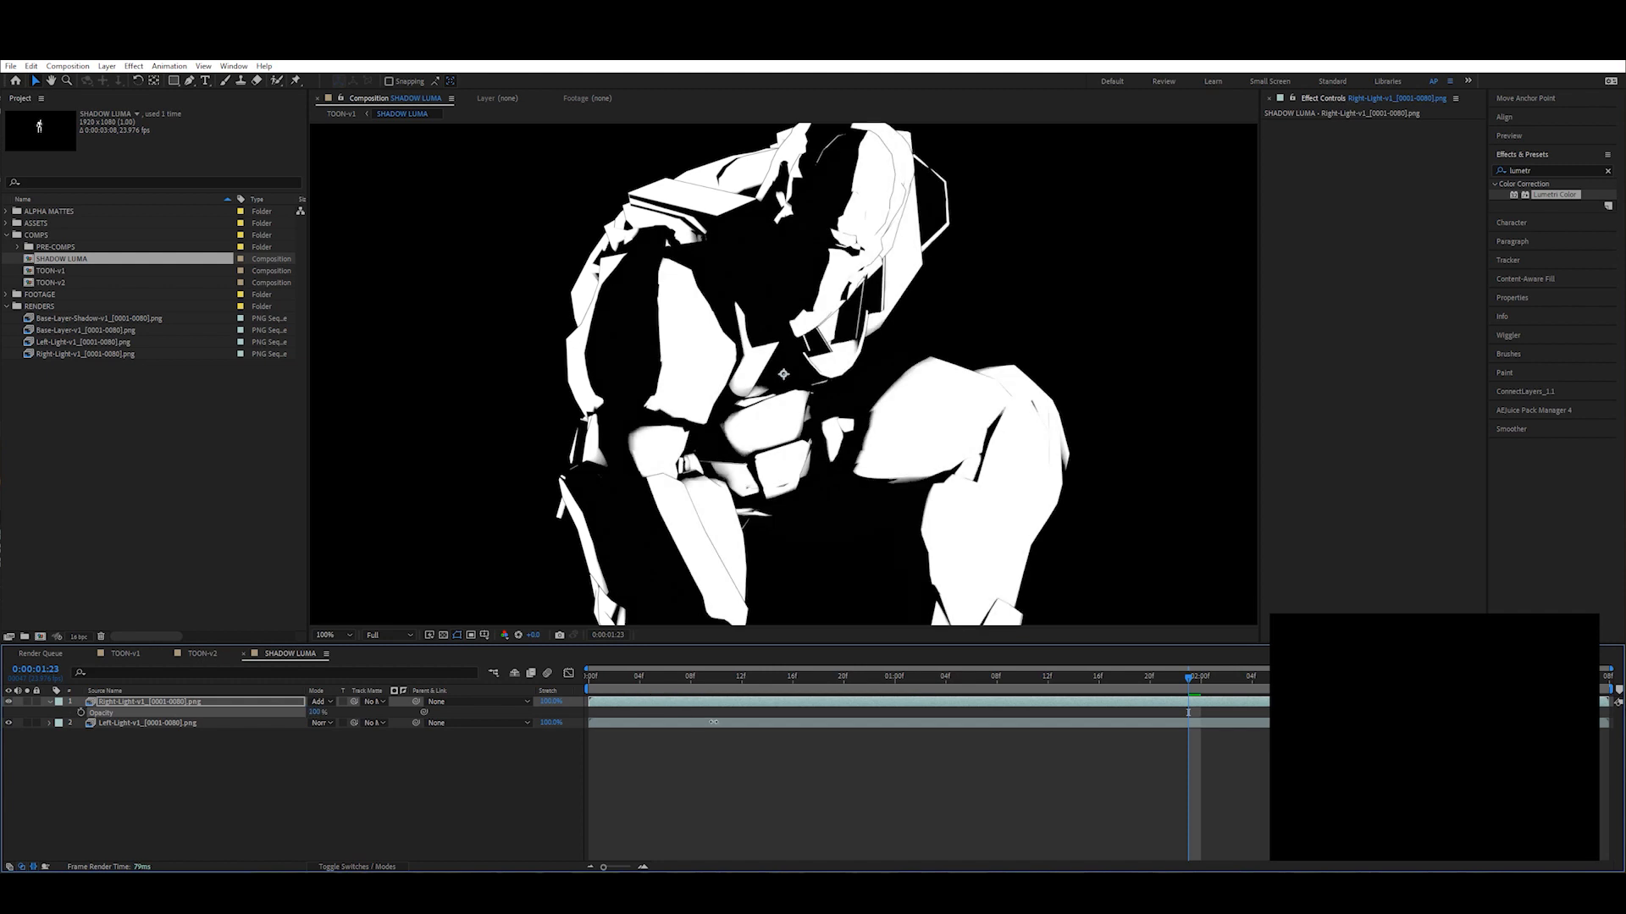
{"action": "left_click", "coordinate": [340, 116]}
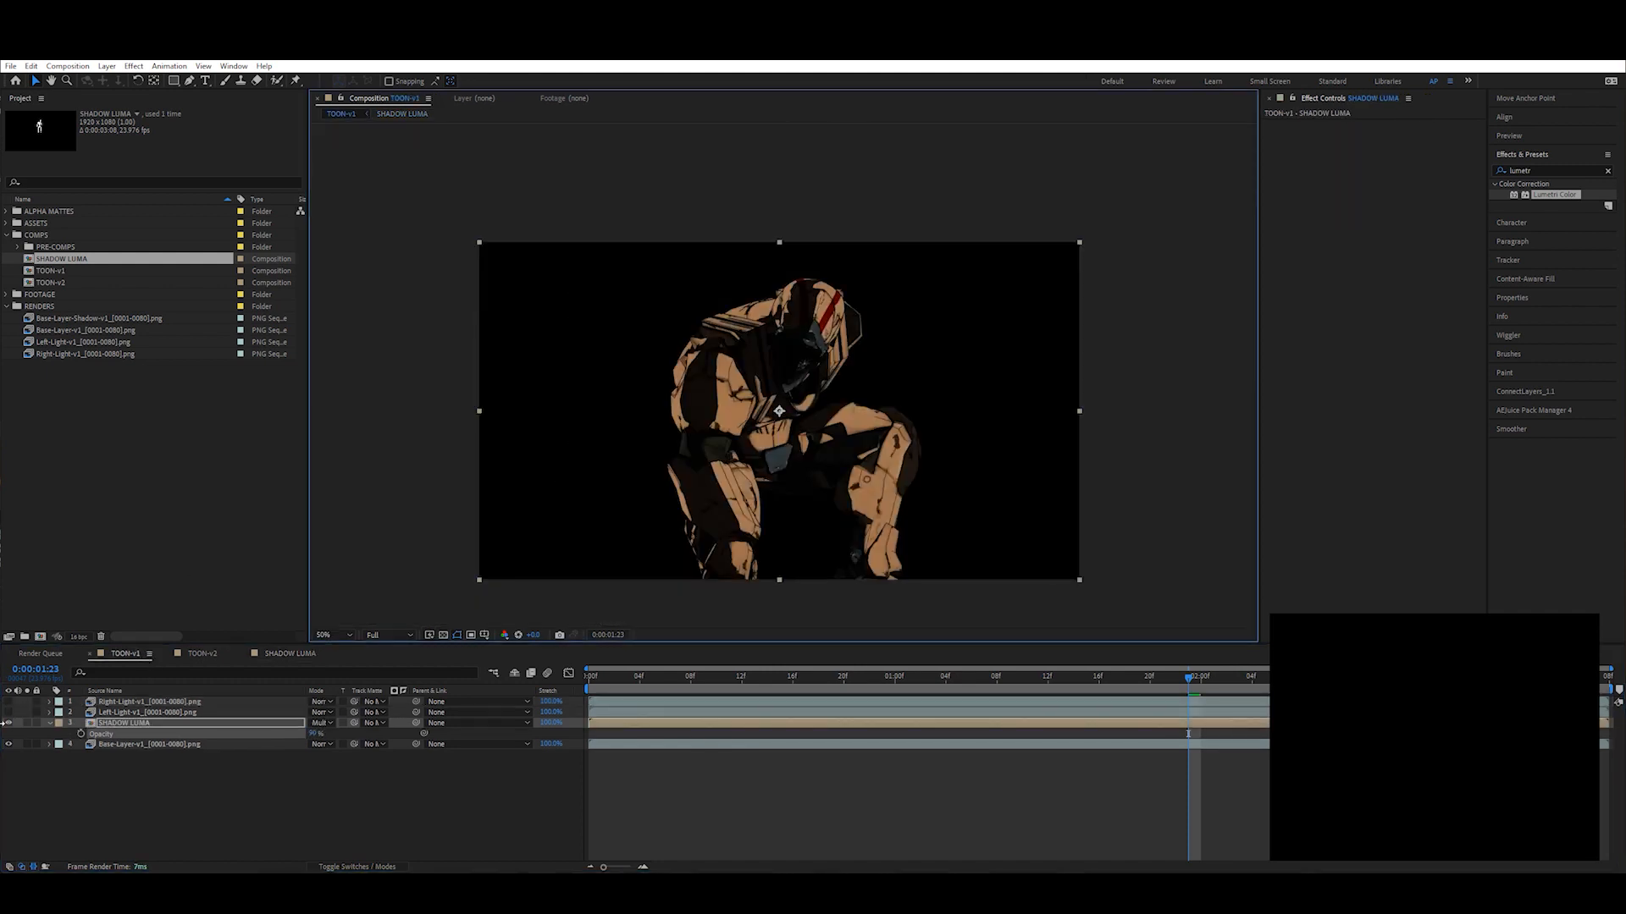
Step: Toggle the SHADOW LUMA layer's visibility to compare the shading, leaving the layer hidden
{"action": "left_click", "coordinate": [8, 723]}
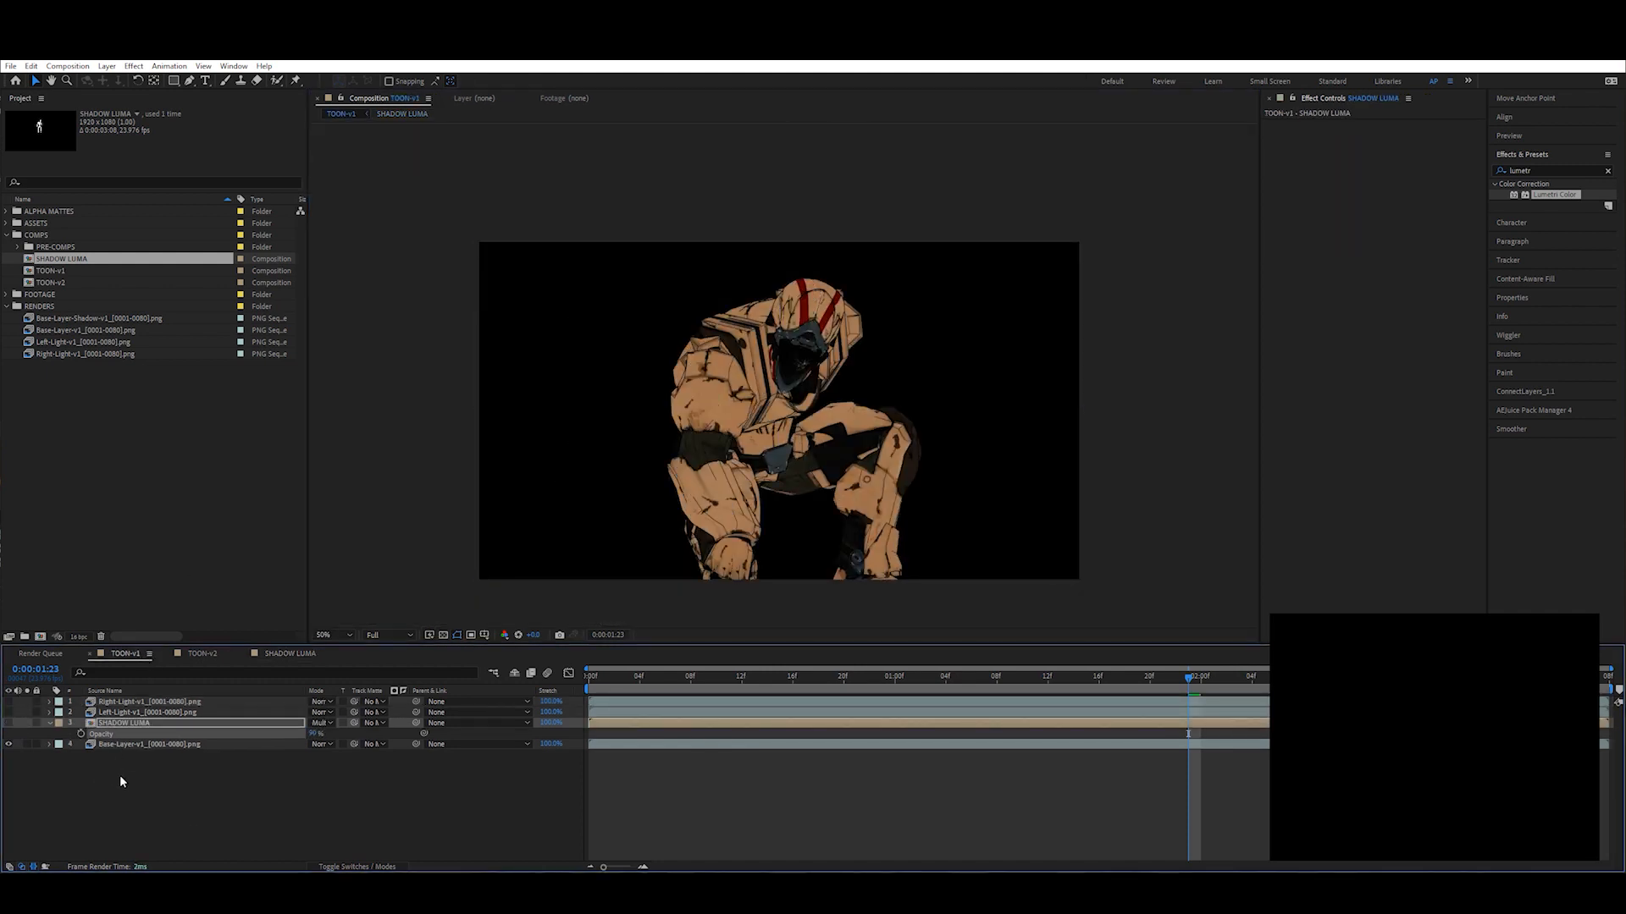
{"action": "left_click", "coordinate": [121, 783]}
{"action": "left_click", "coordinate": [8, 723]}
{"action": "left_click", "coordinate": [9, 723]}
Step: Create a 1920 x 1080 cyan solid directly above the Left-Light layer
{"action": "left_click", "coordinate": [125, 712]}
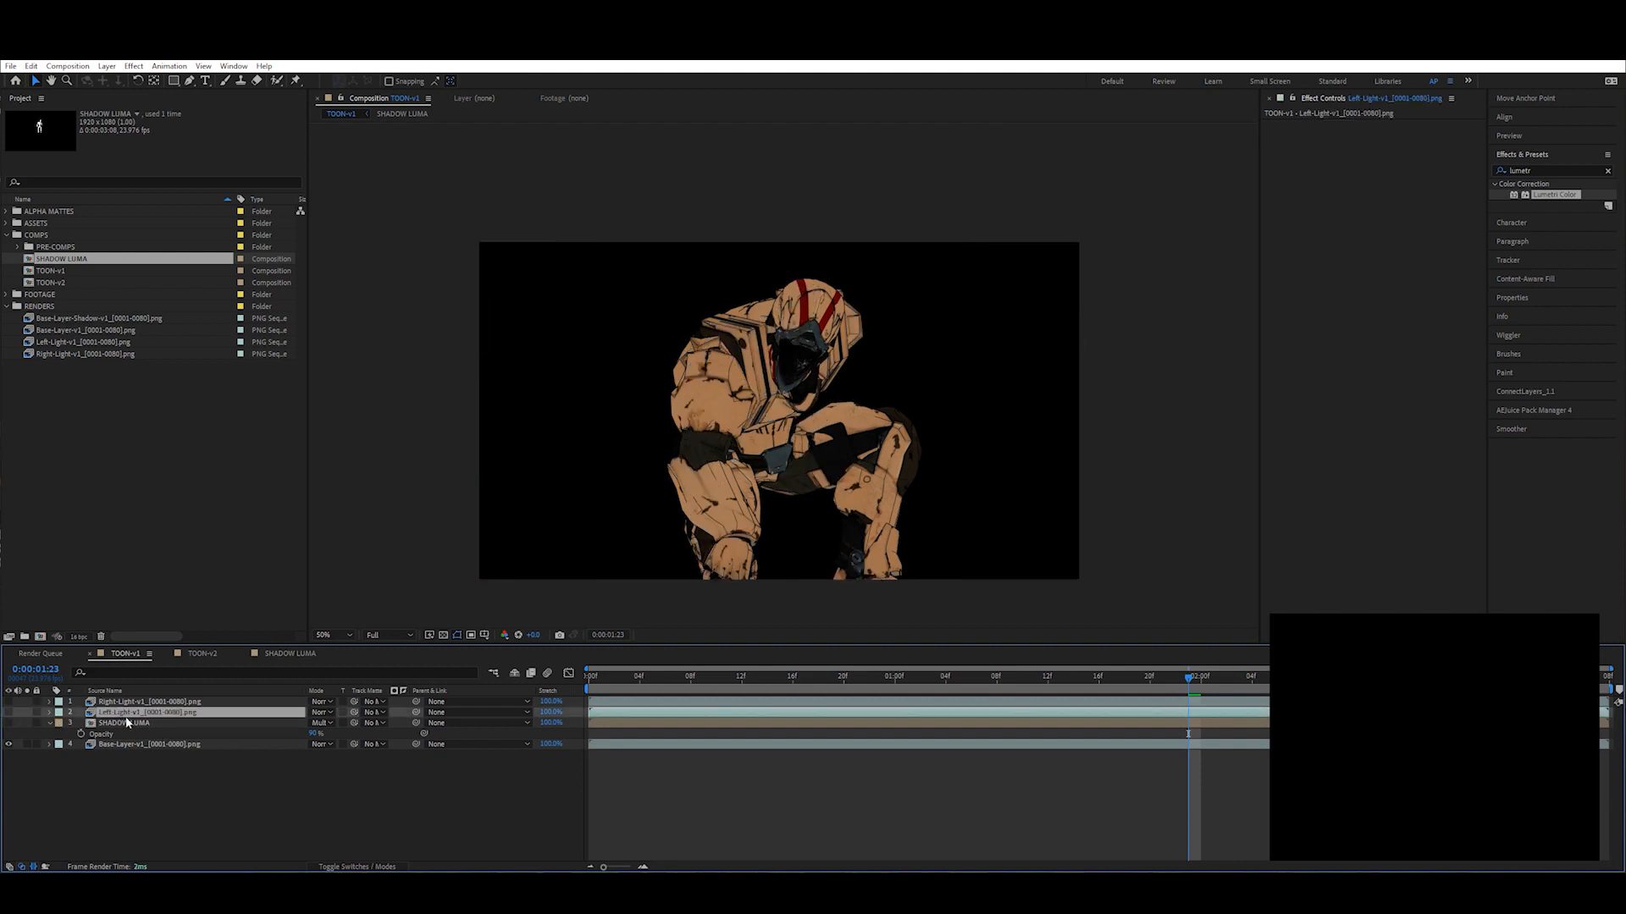
{"action": "key", "text": "ctrl+y"}
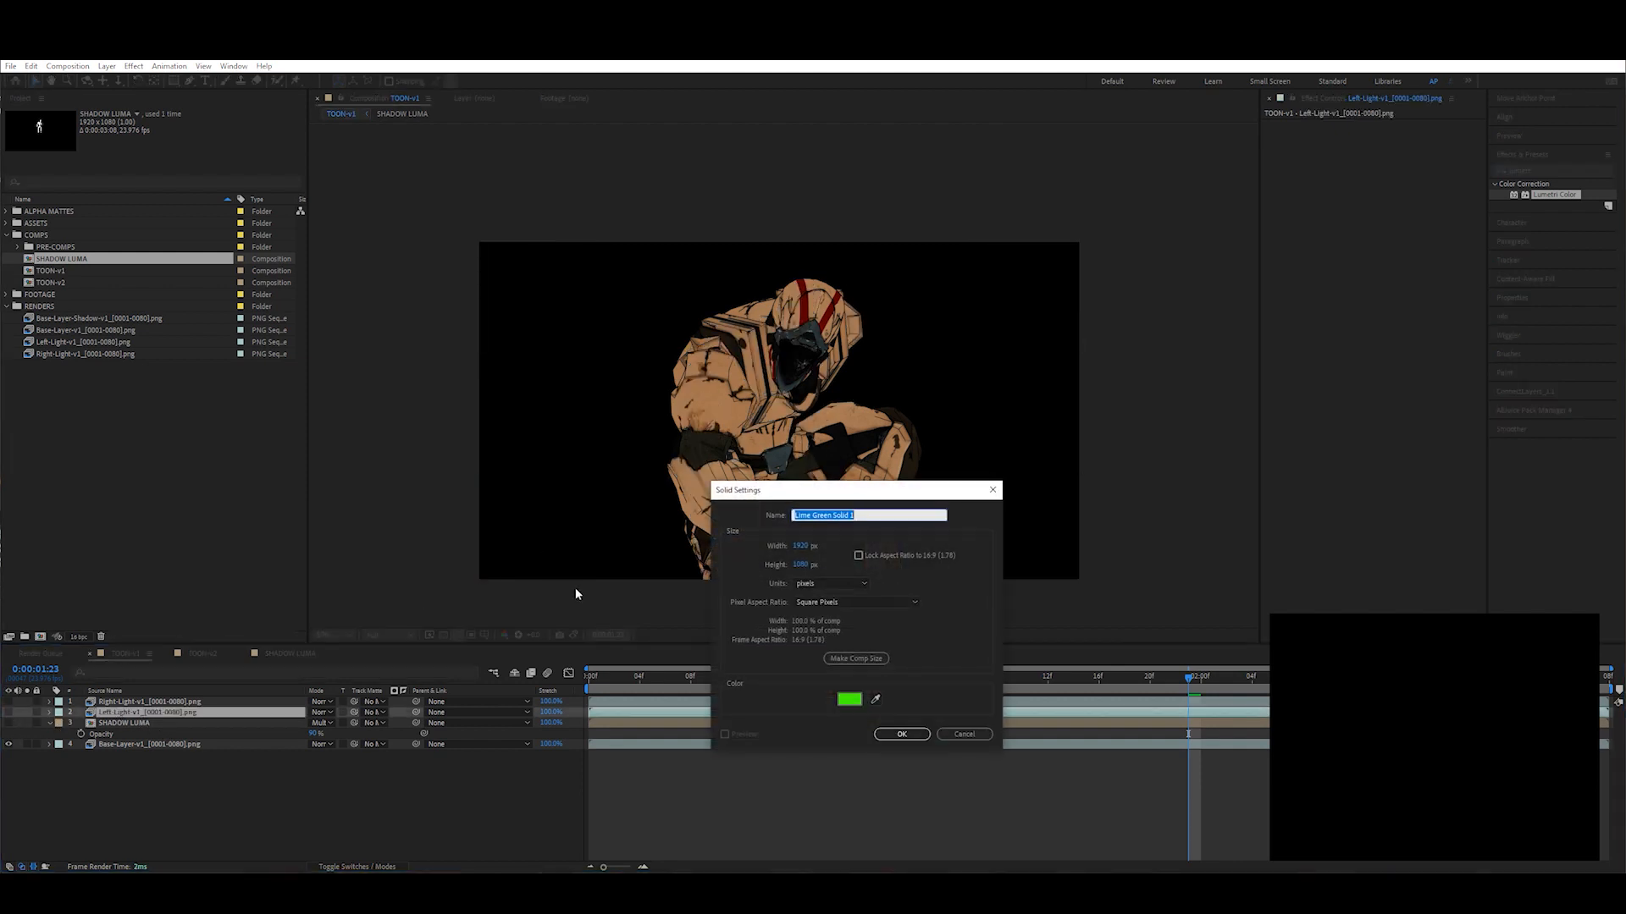
{"action": "left_click", "coordinate": [849, 699]}
{"action": "left_click", "coordinate": [575, 641]}
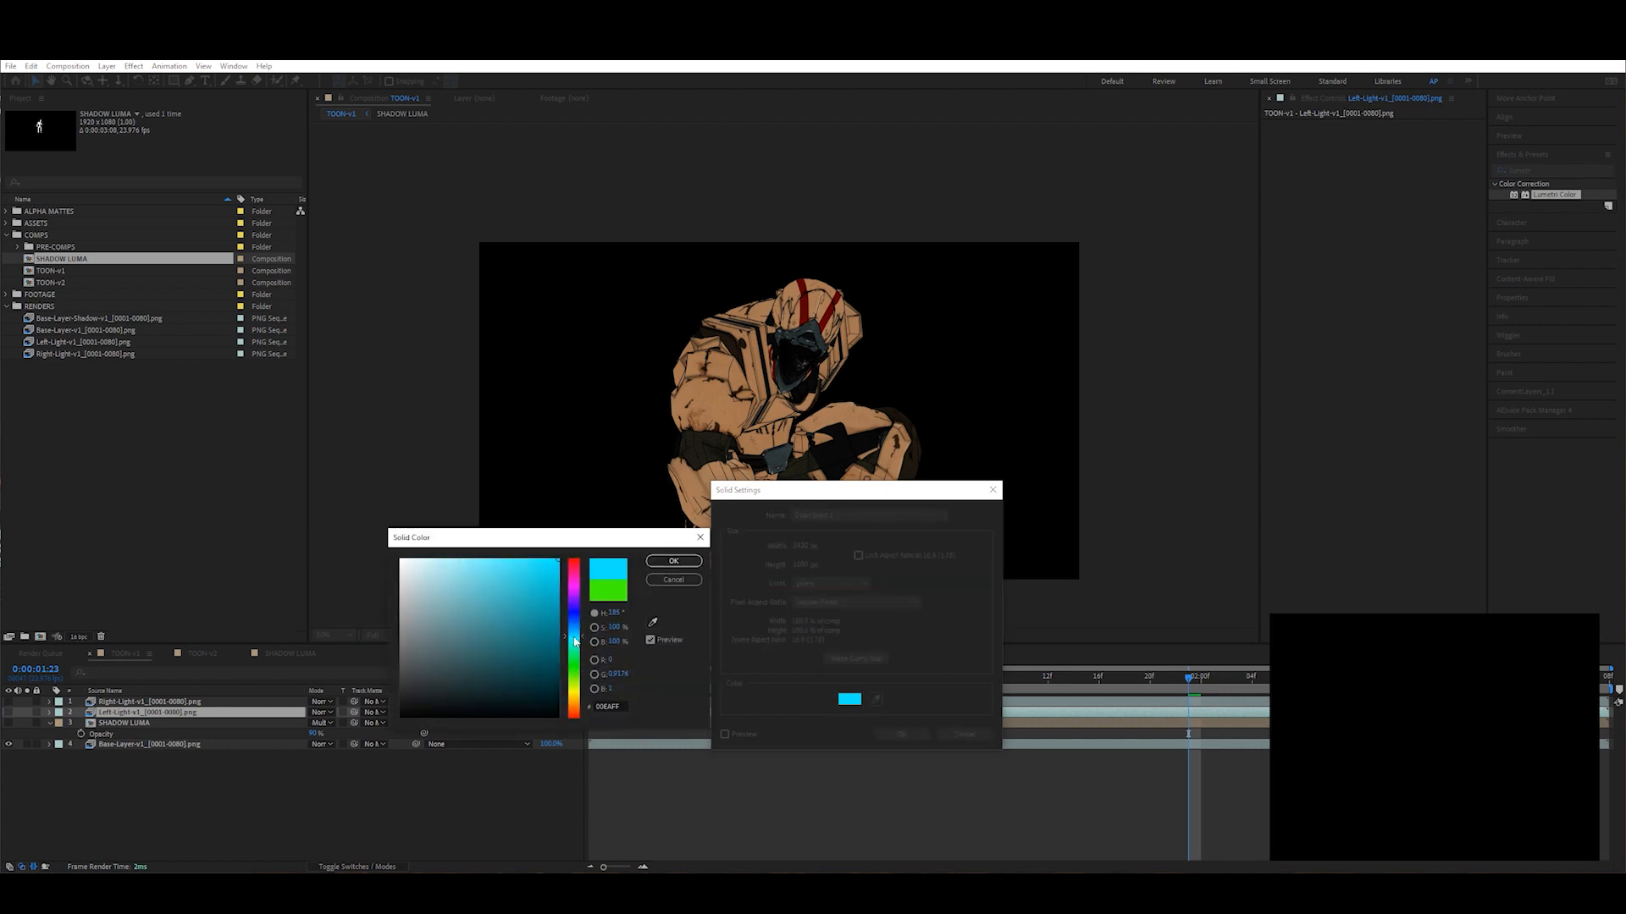
{"action": "left_click", "coordinate": [673, 561]}
{"action": "left_click", "coordinate": [910, 734]}
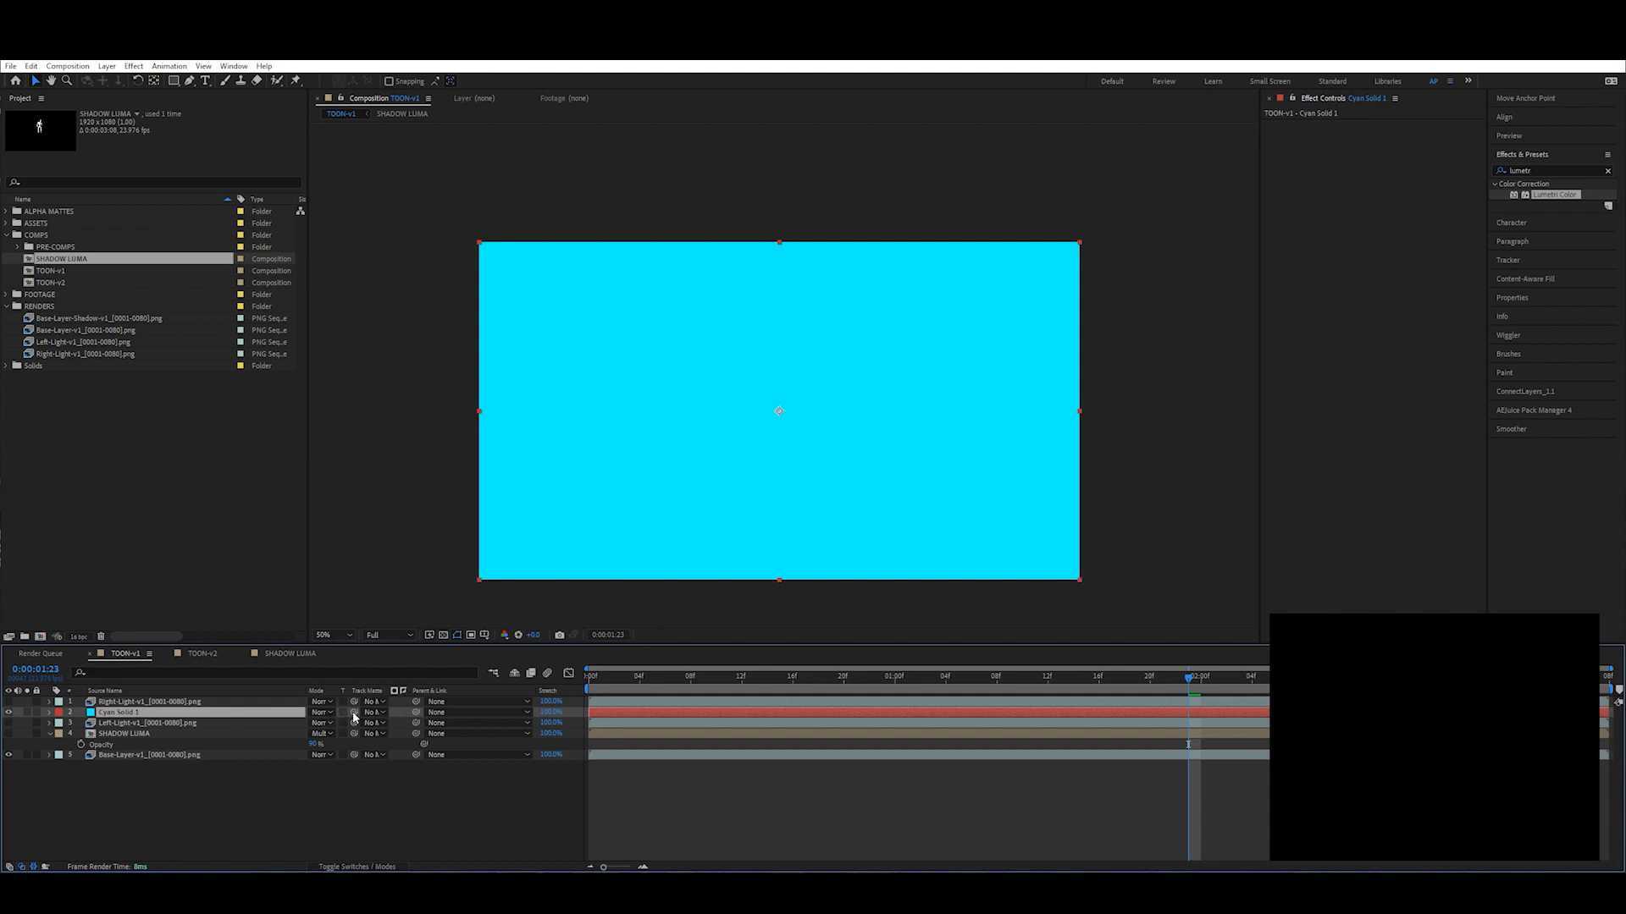
Step: Set the Left-Light layer as the cyan solid's track matte so the color fills only the left-lit areas
{"action": "left_click_drag", "start_coordinate": [354, 716], "coordinate": [127, 726]}
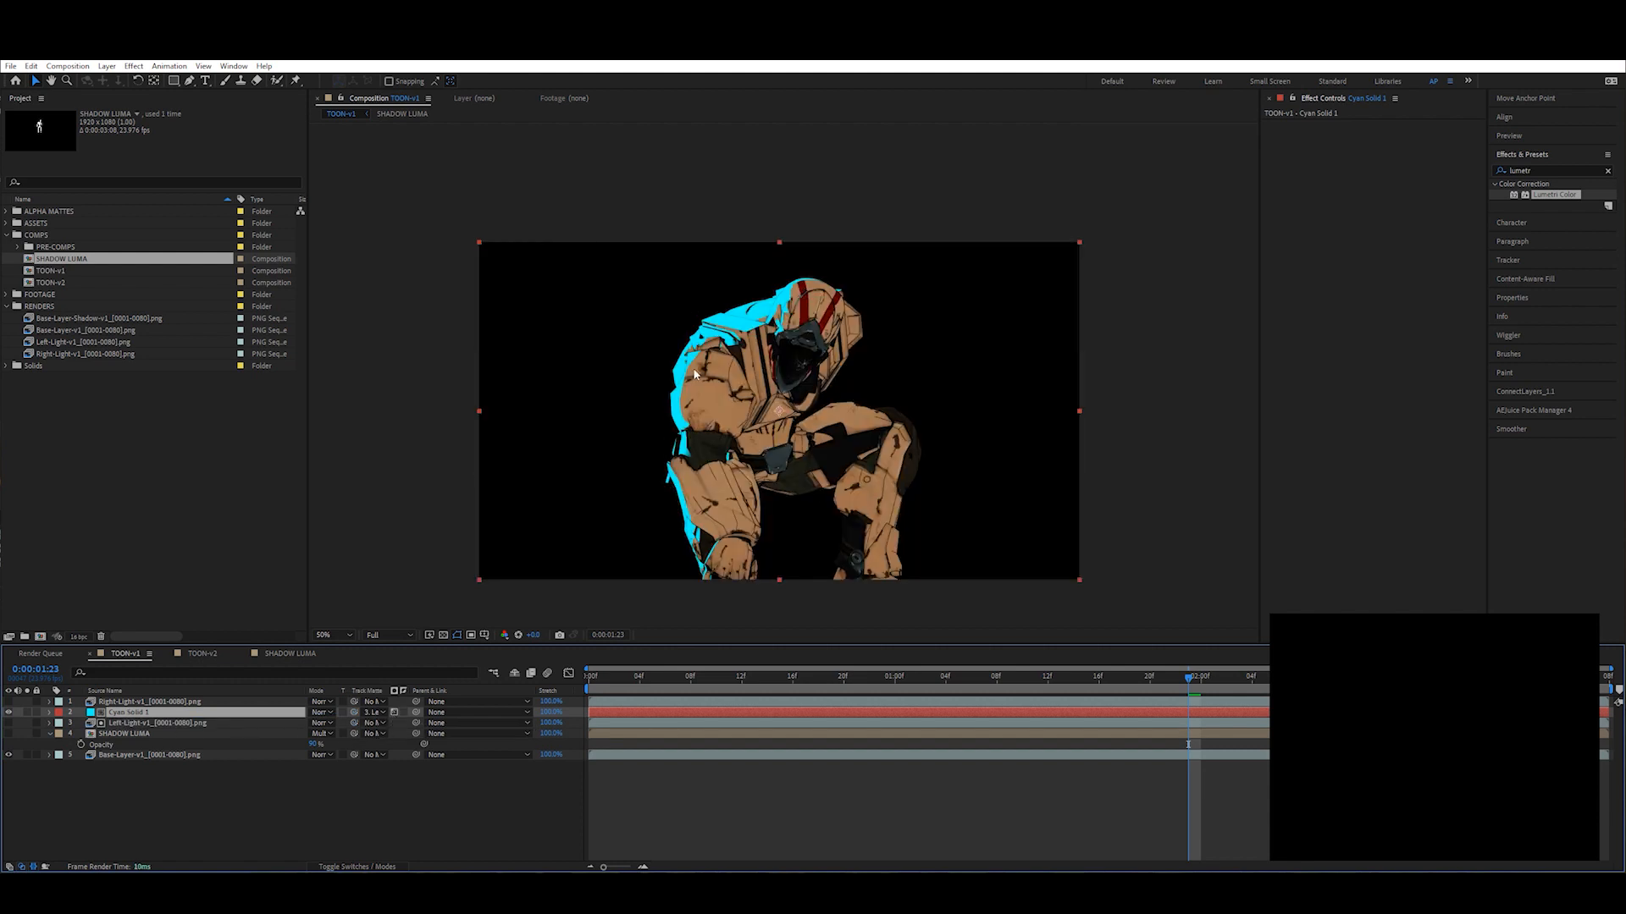
{"action": "scroll", "coordinate": [768, 311], "scroll_direction": "up", "scroll_amount": 1}
{"action": "scroll", "coordinate": [762, 326], "scroll_direction": "down", "scroll_amount": 1}
Step: Create an orange solid above the cyan one and set the Right-Light layer as its luma track matte
{"action": "key", "text": "ctrl+shift+y"}
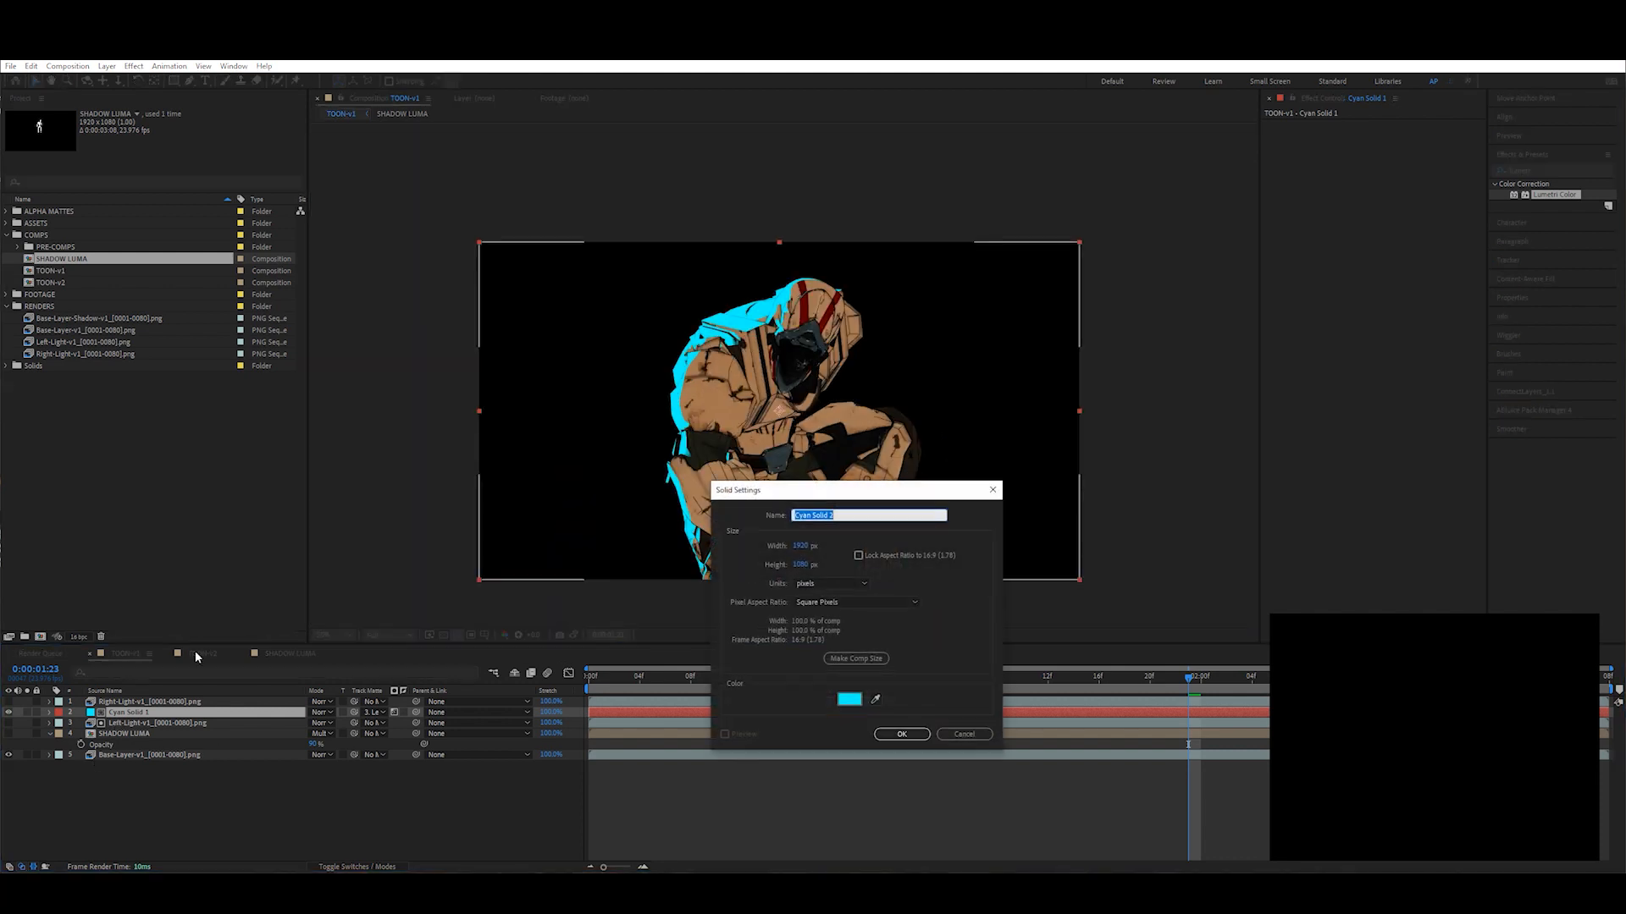
{"action": "left_click", "coordinate": [850, 699]}
{"action": "left_click_drag", "start_coordinate": [575, 636], "coordinate": [583, 708]}
{"action": "left_click", "coordinate": [673, 560]}
{"action": "left_click", "coordinate": [902, 734]}
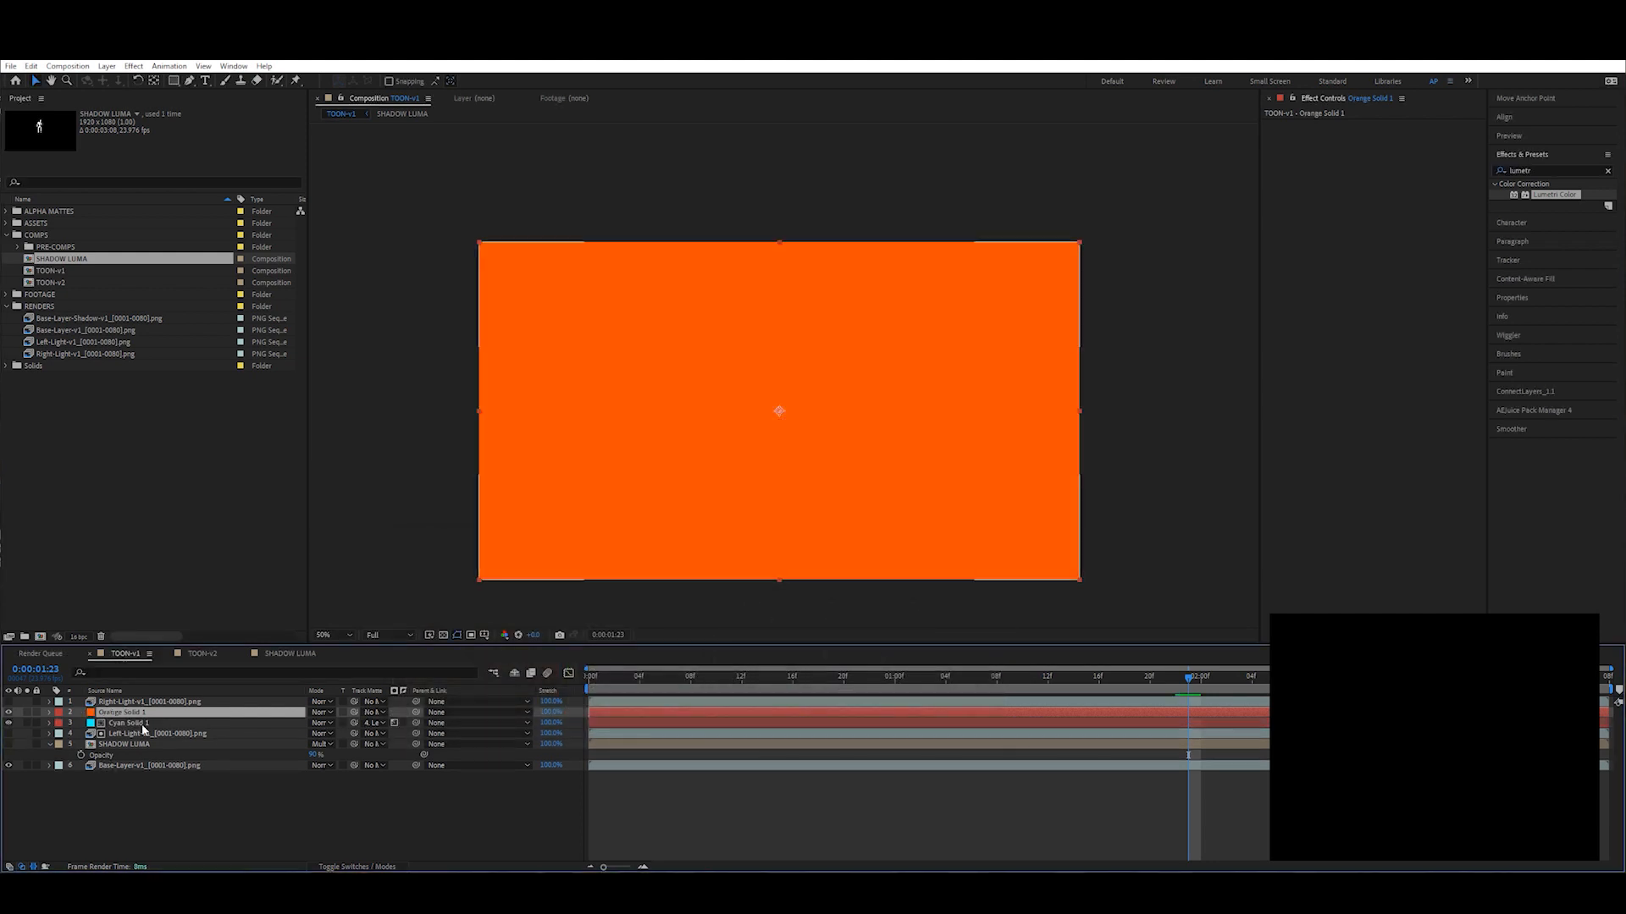
{"action": "left_click_drag", "start_coordinate": [165, 717], "coordinate": [166, 702]}
{"action": "left_click", "coordinate": [395, 713]}
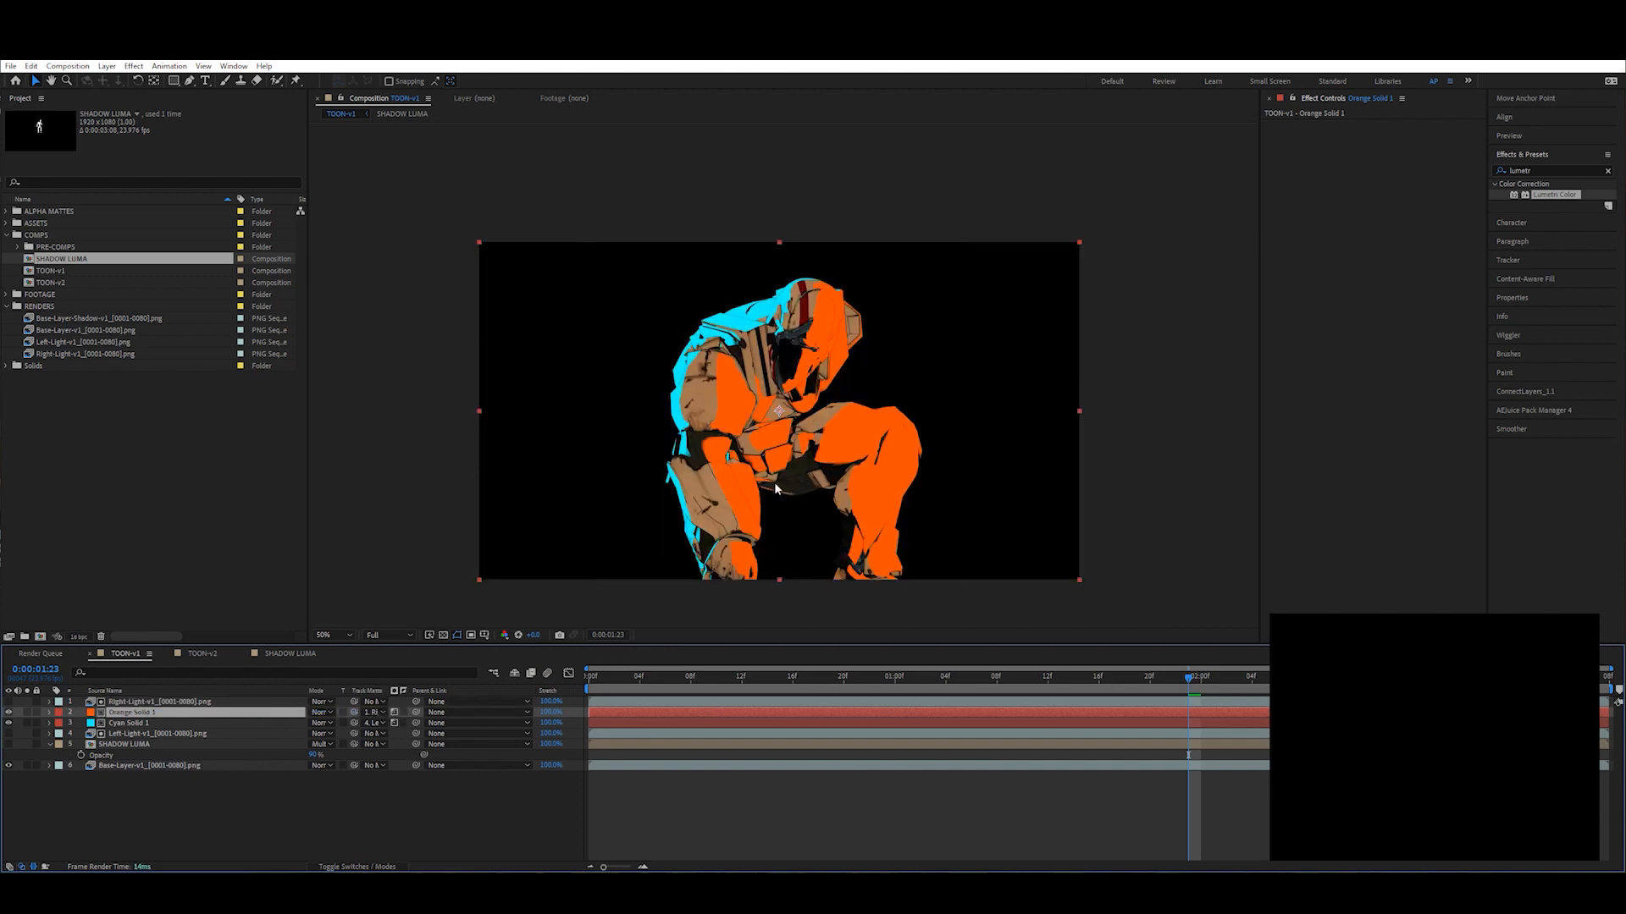
Step: Move the Right-Light and Left-Light matte layers below the base layer and give both the Cyan label color
{"action": "left_click", "coordinate": [118, 702]}
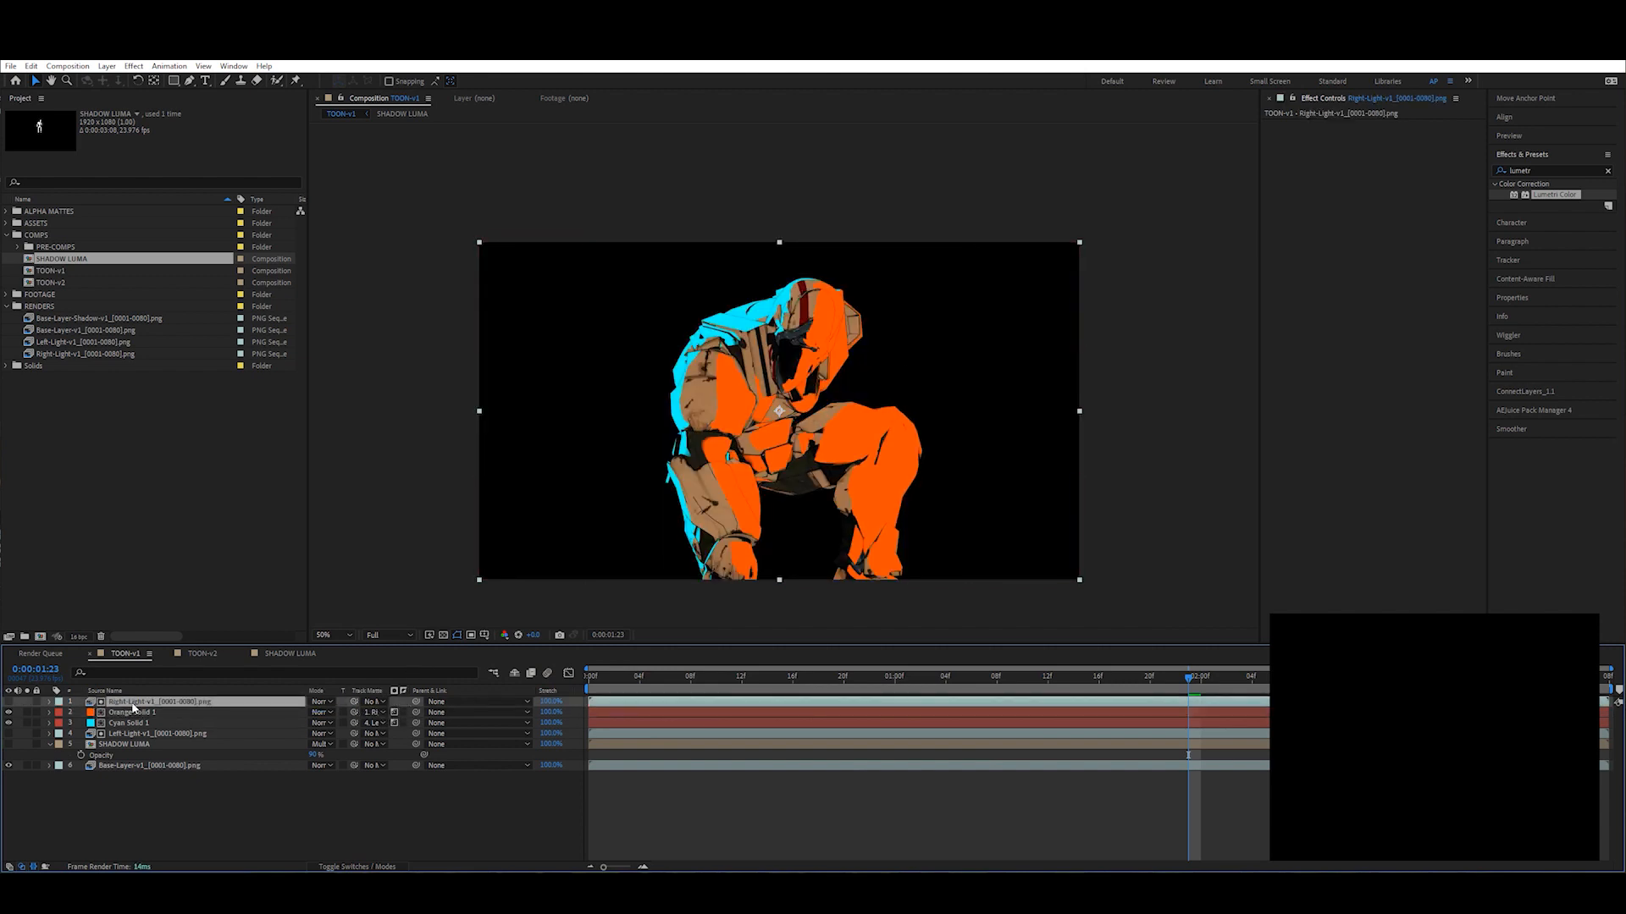
{"action": "left_click", "coordinate": [125, 734], "text": "ctrl"}
{"action": "mouse_move", "coordinate": [125, 734]}
{"action": "left_mouse_down"}
{"action": "mouse_move", "coordinate": [127, 772]}
{"action": "mouse_move", "coordinate": [121, 758]}
{"action": "left_mouse_up"}
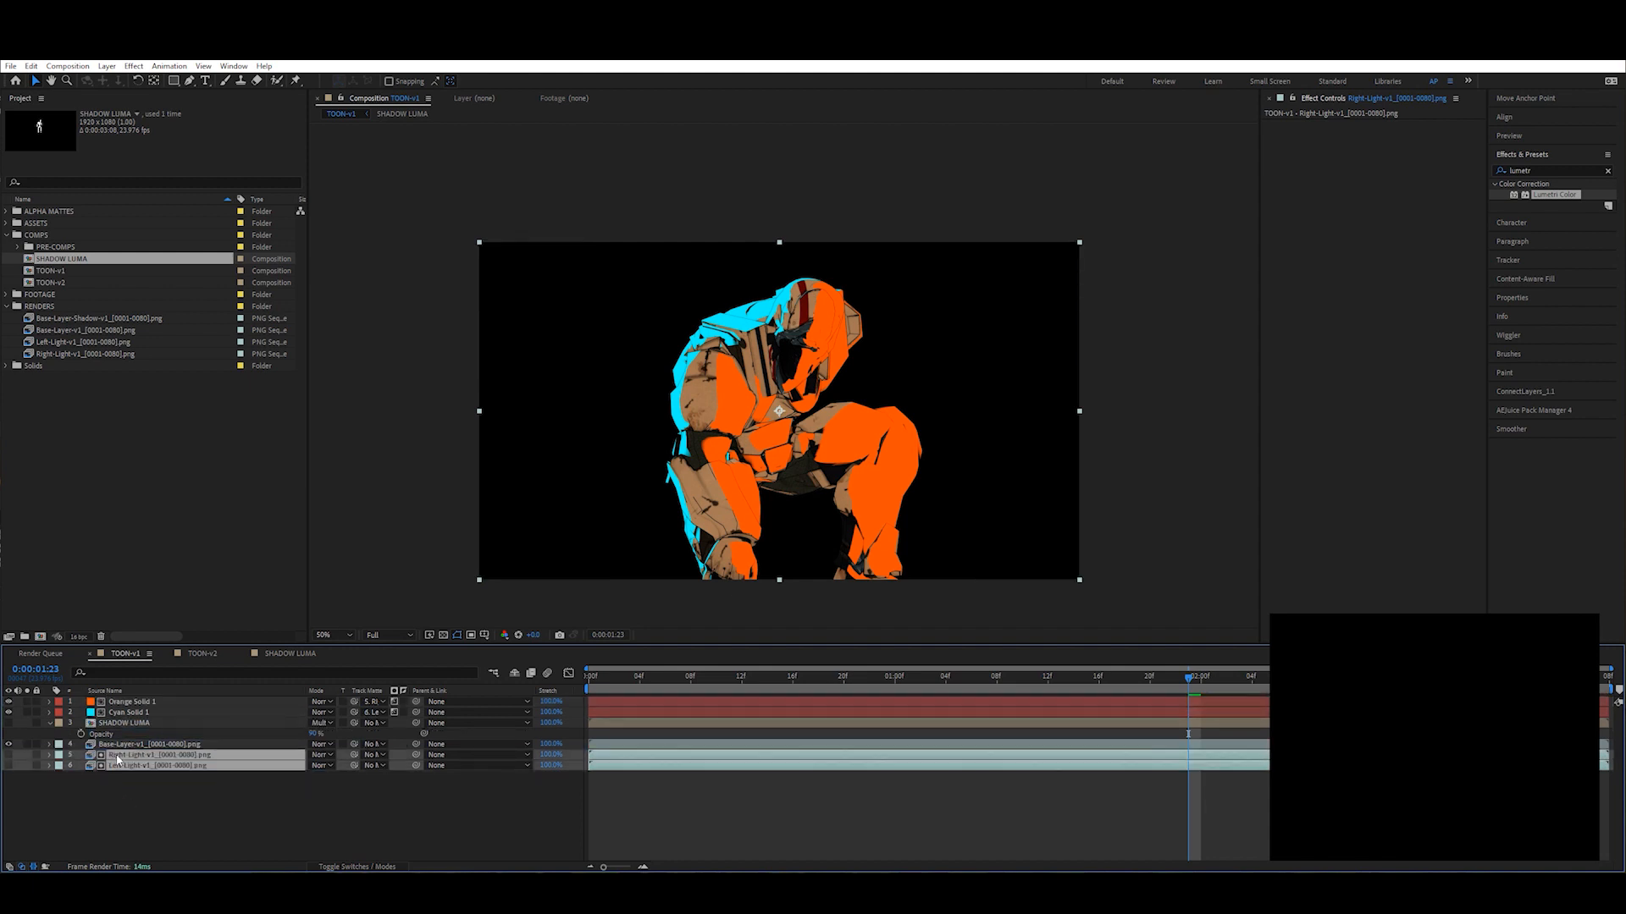
{"action": "left_click", "coordinate": [59, 755]}
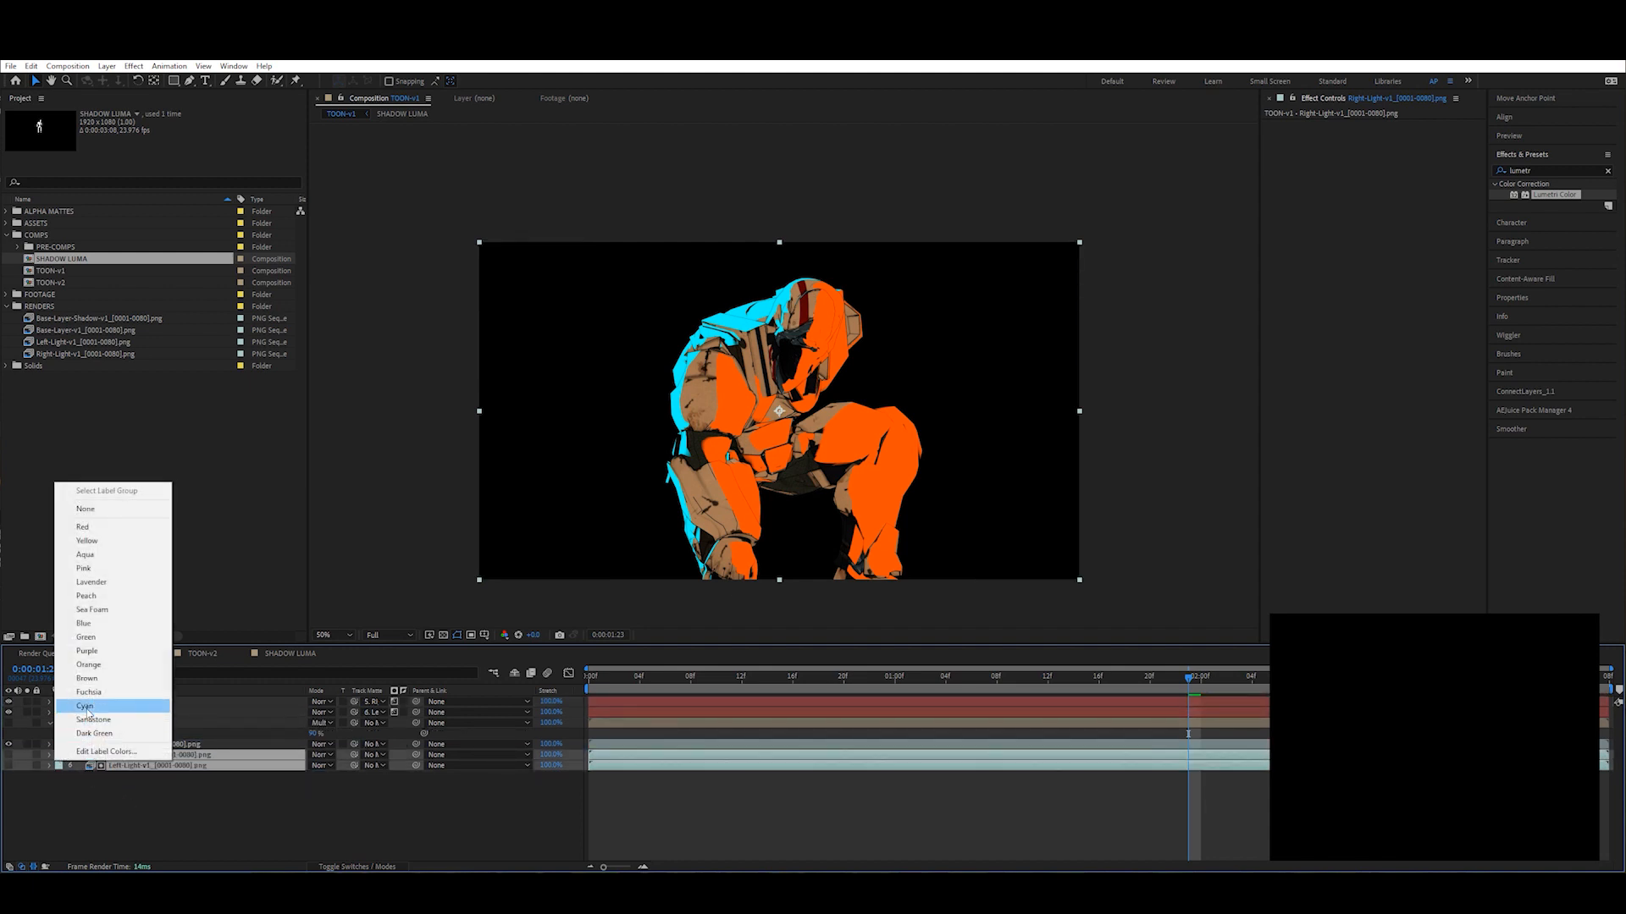
{"action": "left_click", "coordinate": [85, 712]}
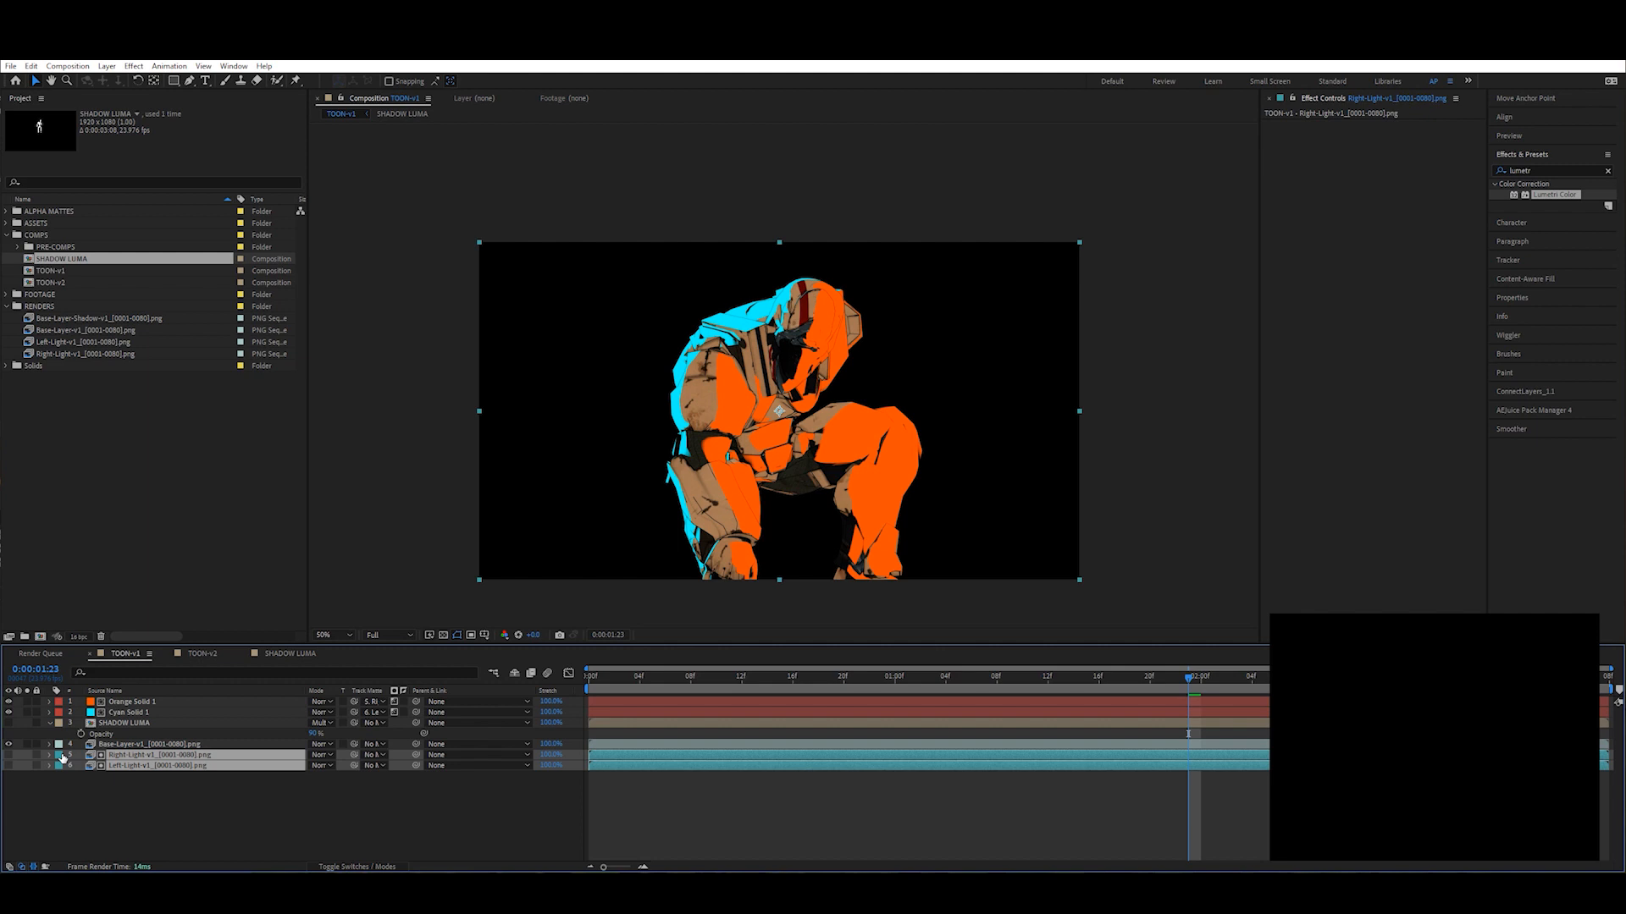
{"action": "left_click", "coordinate": [61, 760]}
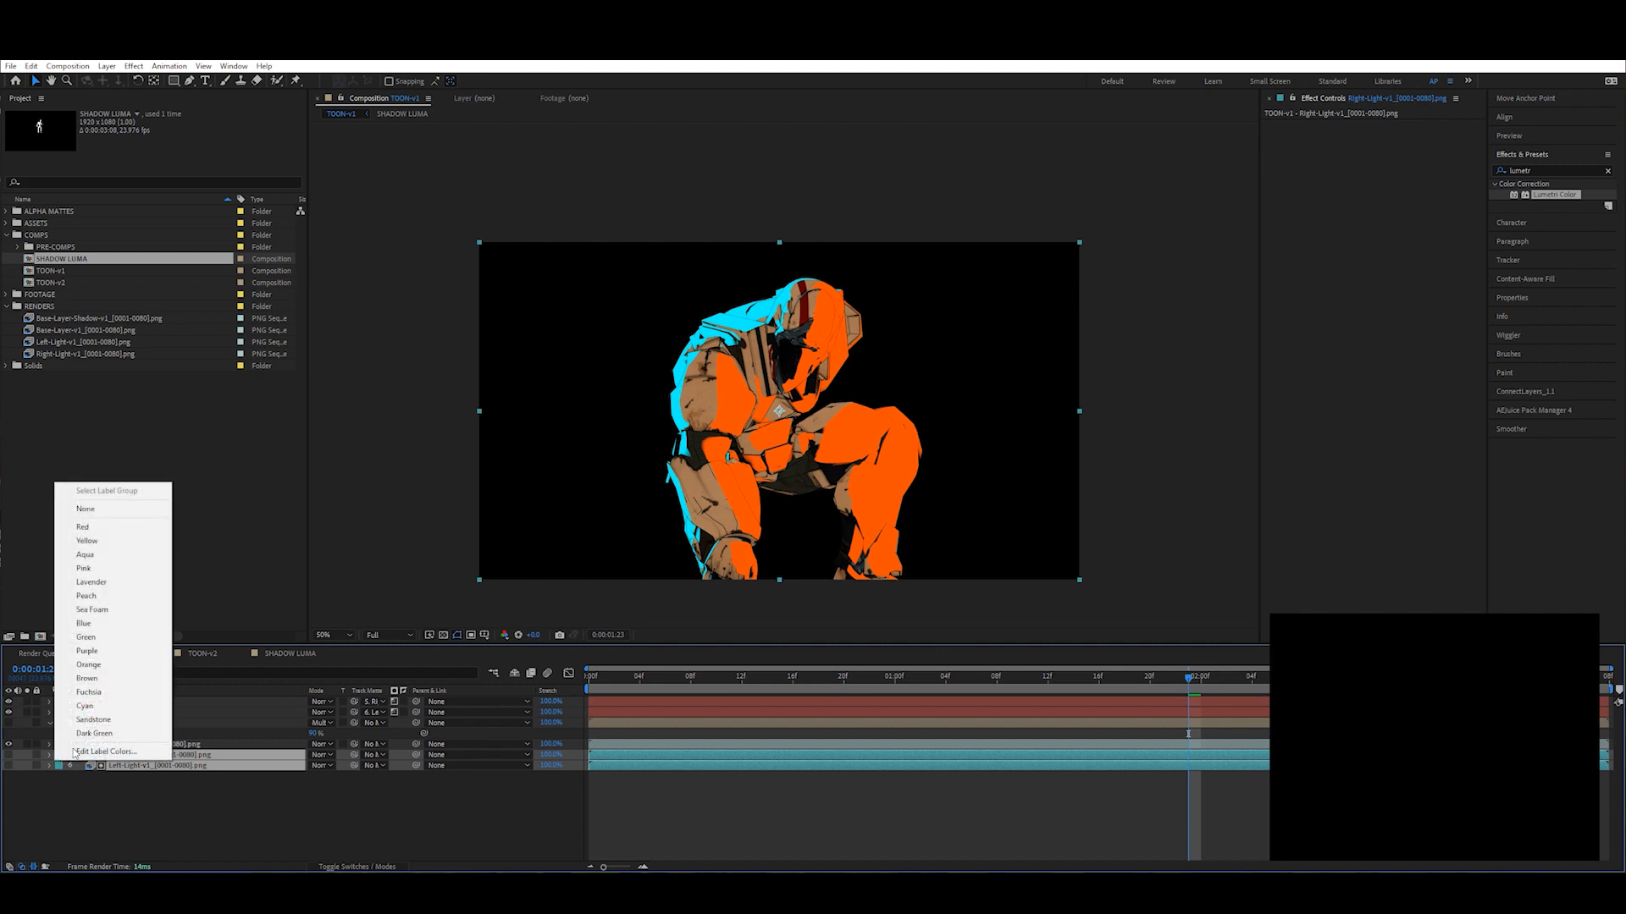
{"action": "left_click", "coordinate": [115, 790]}
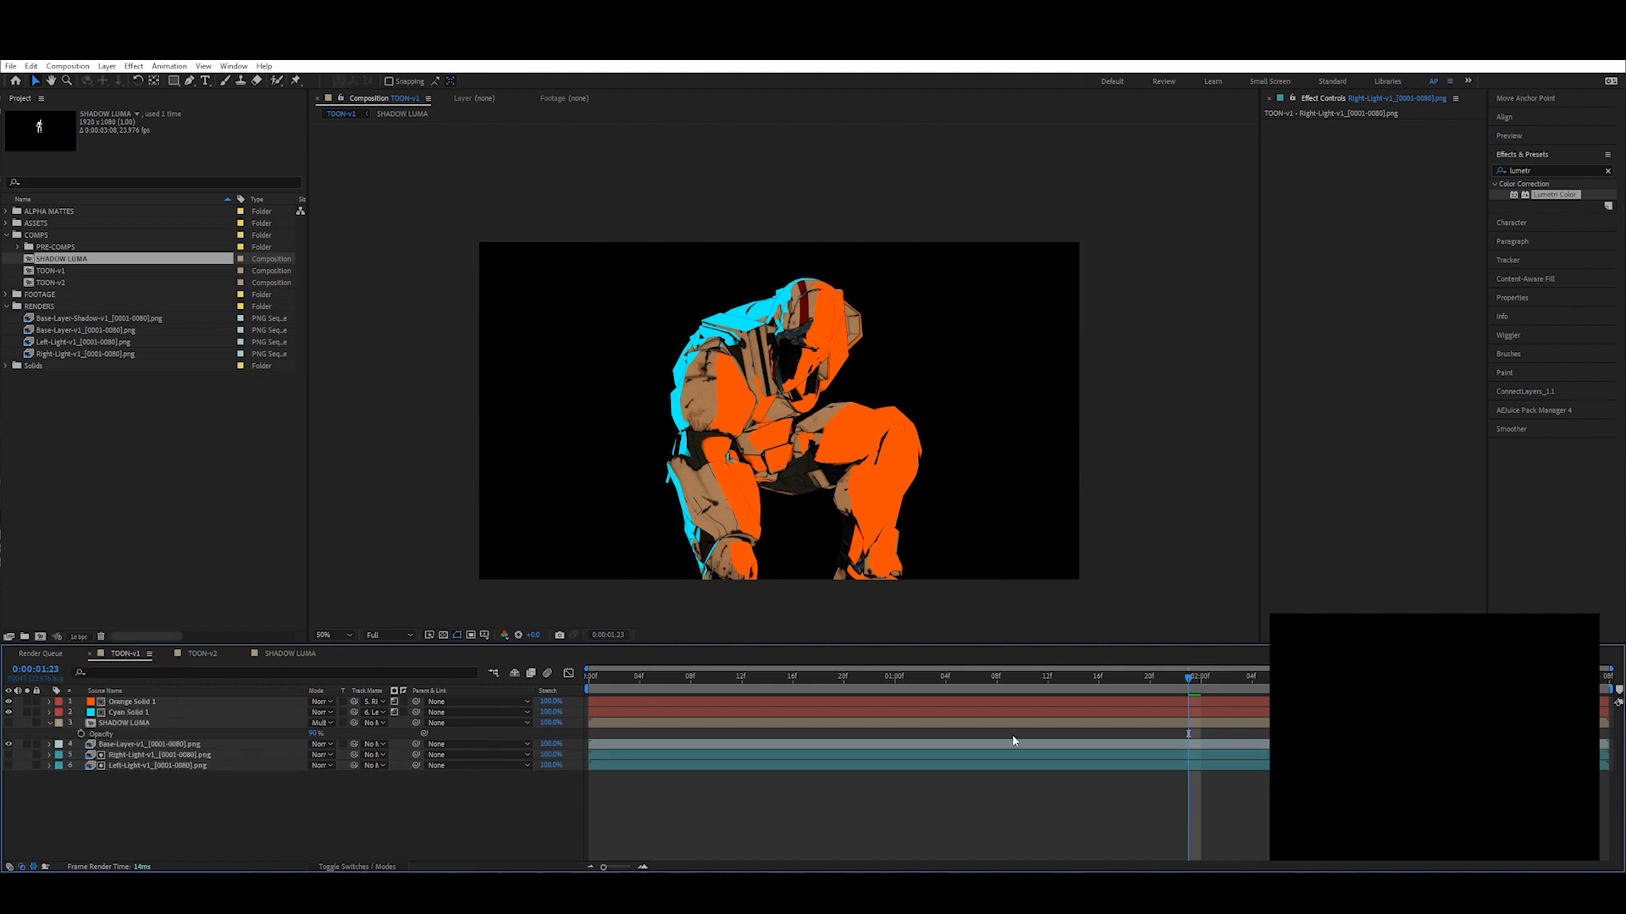
{"action": "left_click", "coordinate": [130, 764]}
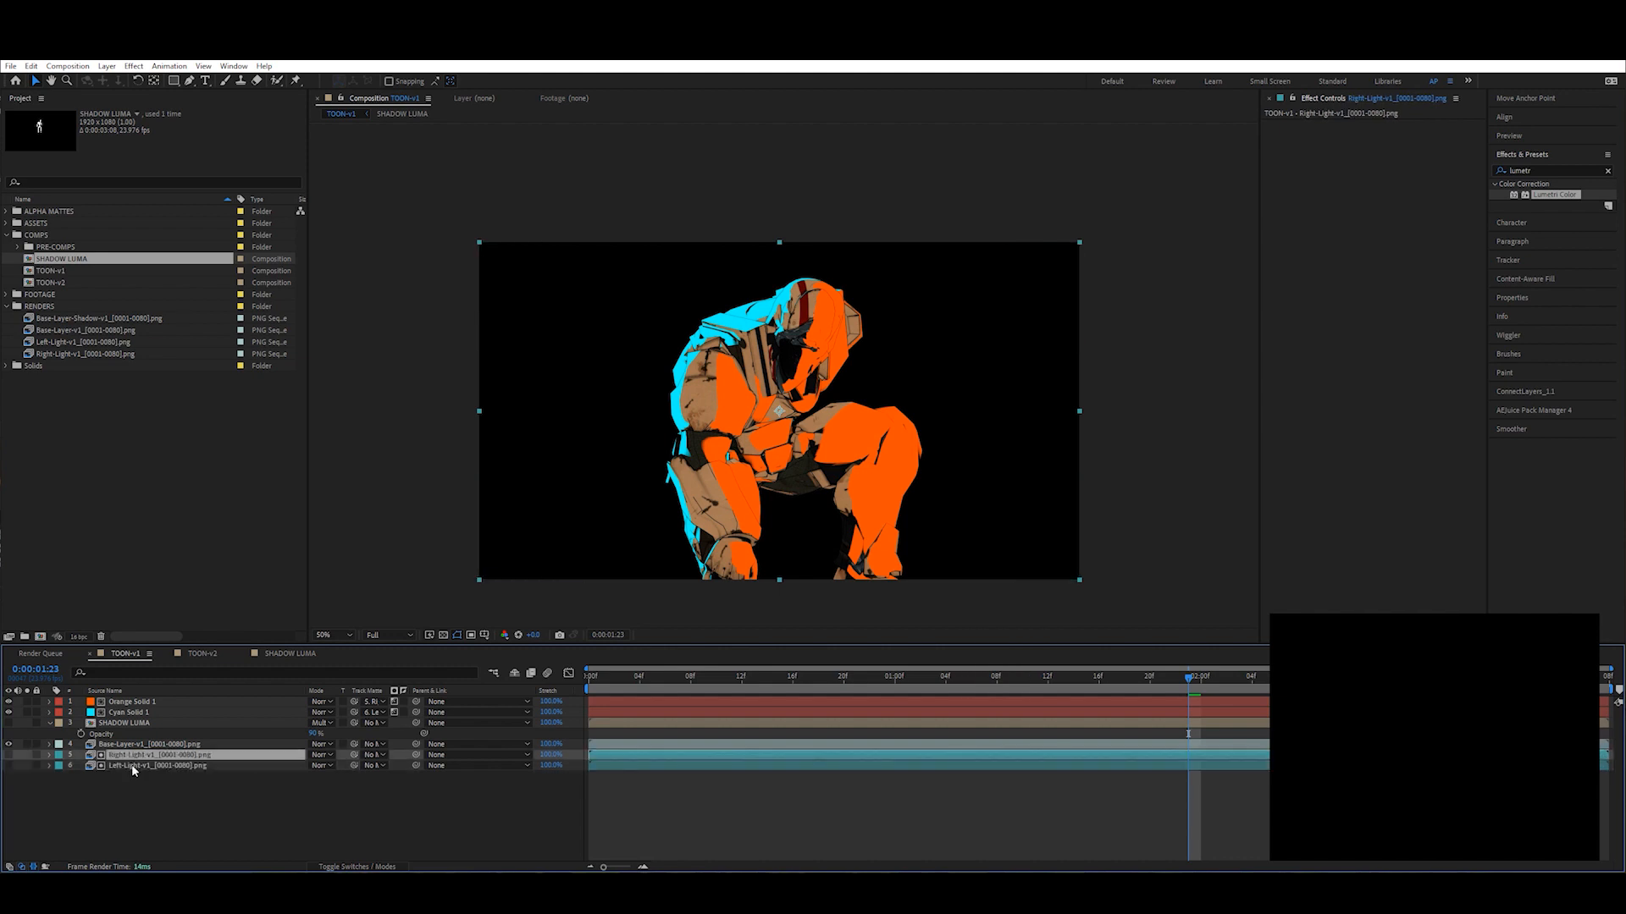
{"action": "left_click", "coordinate": [128, 754]}
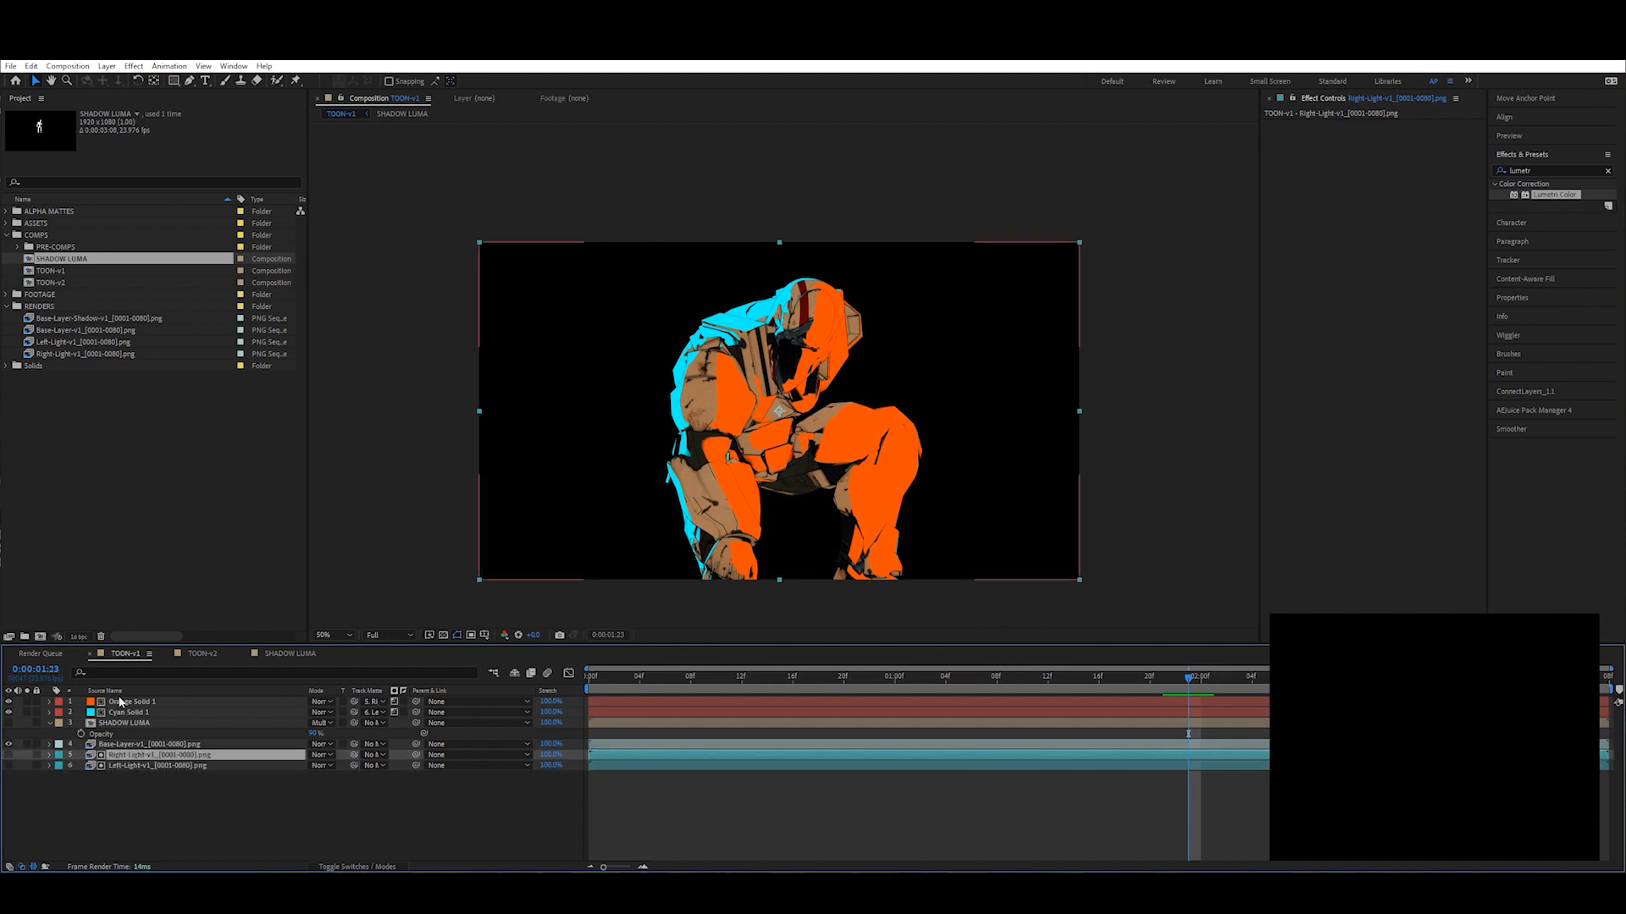
Step: Collapse the SHADOW LUMA layer's opacity property and widen the timeline's mode and track matte columns so the matte names are readable
{"action": "left_click", "coordinate": [49, 723]}
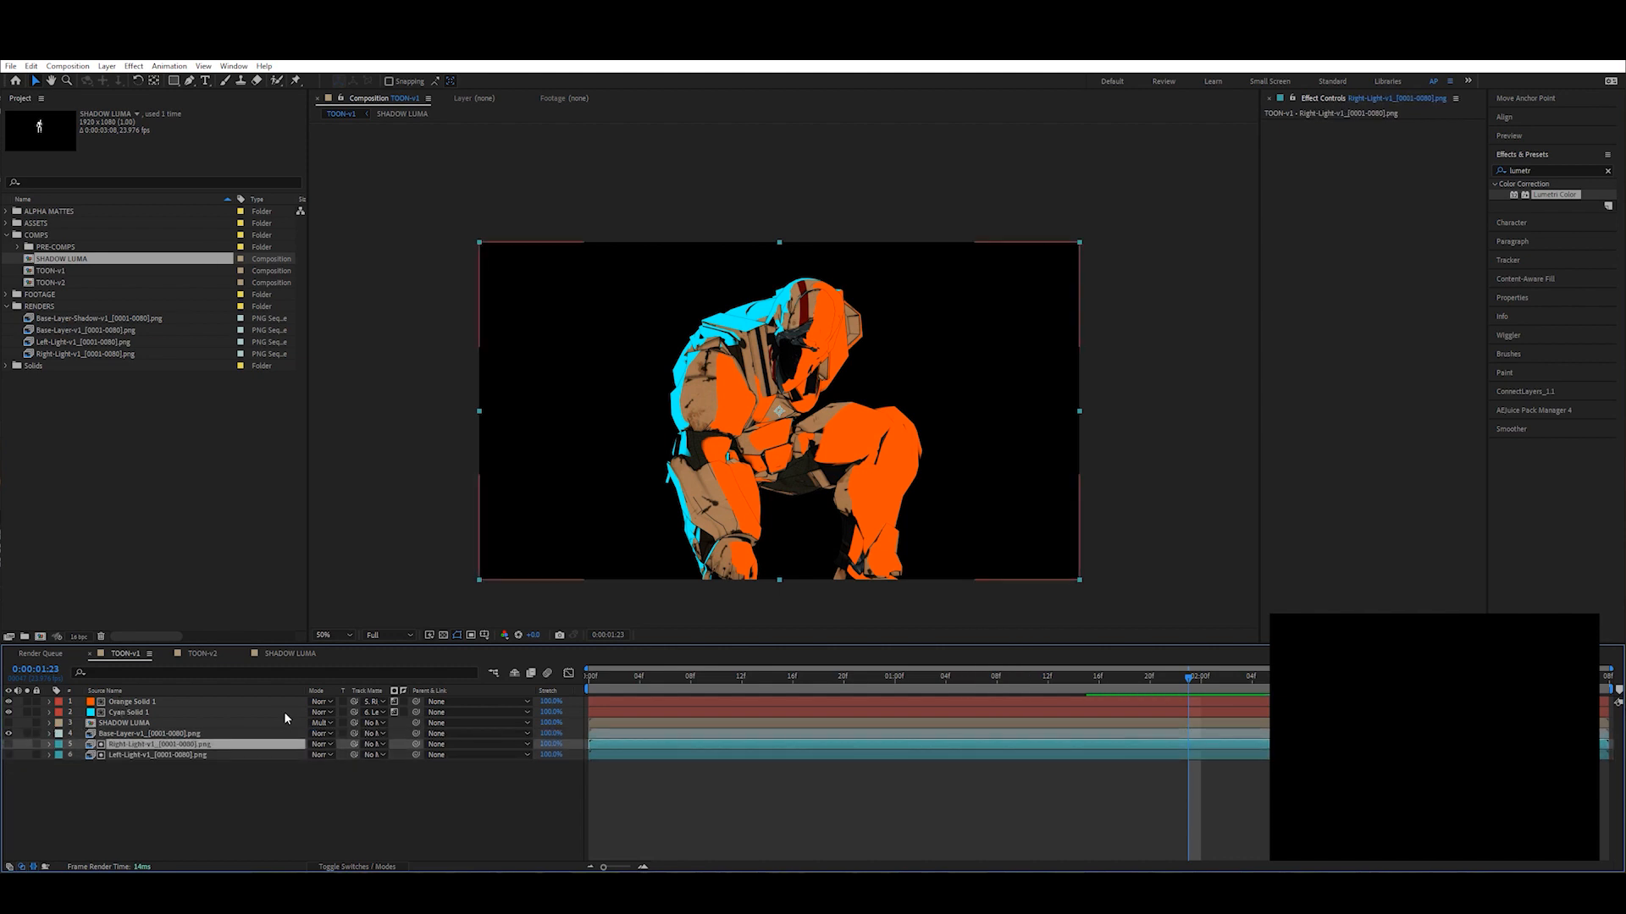
{"action": "left_click_drag", "start_coordinate": [409, 690], "coordinate": [506, 691]}
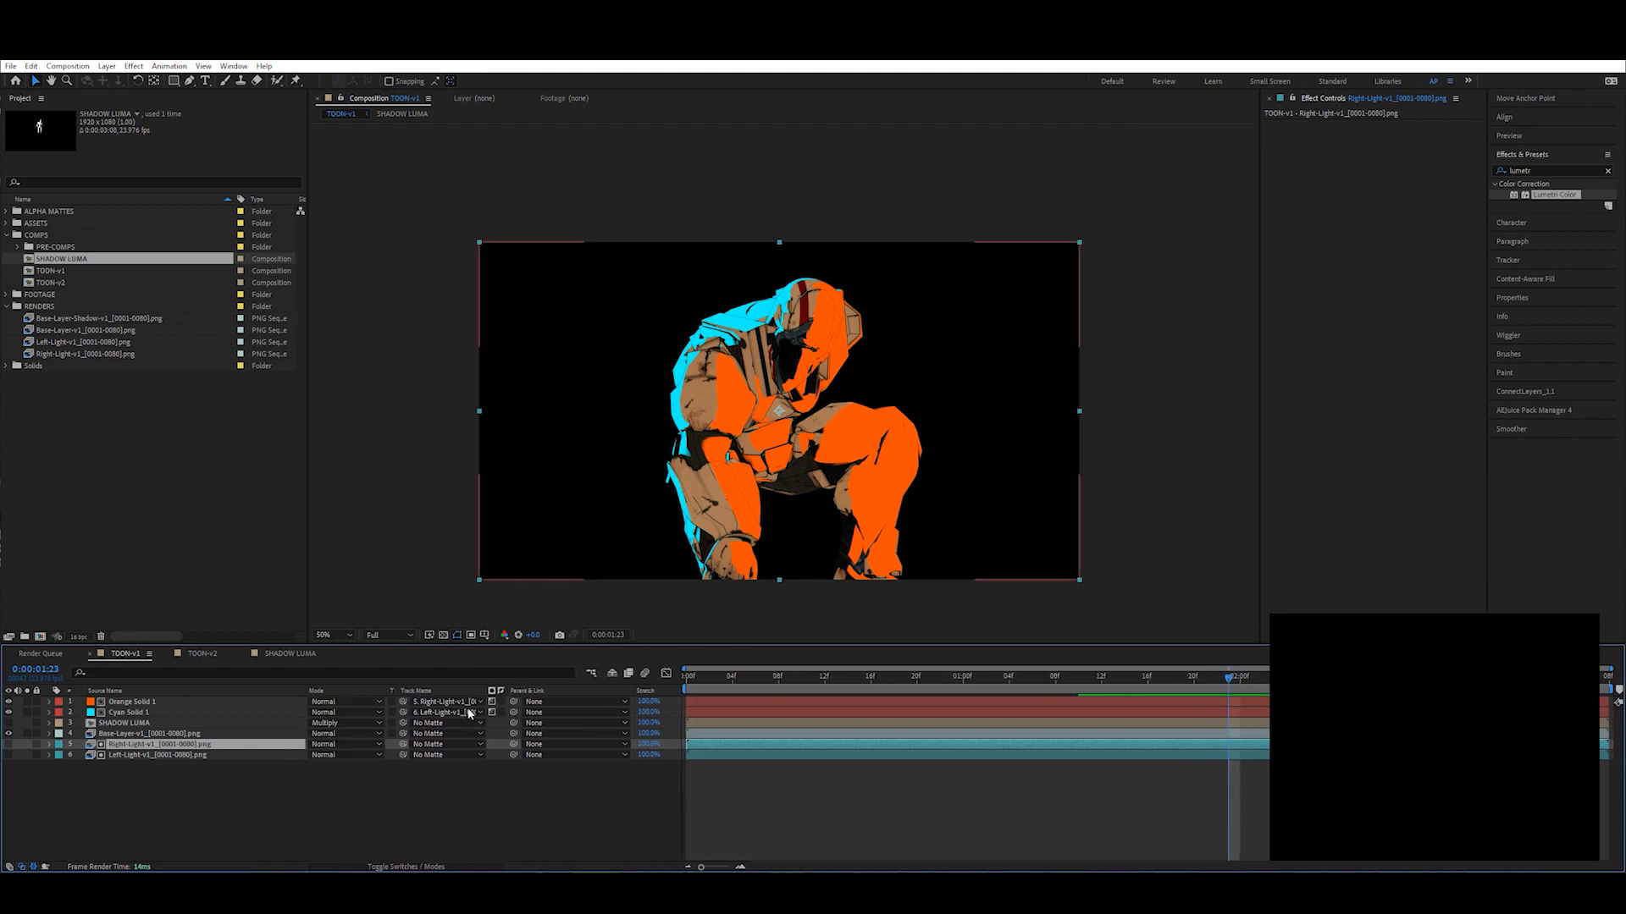
{"action": "left_click", "coordinate": [134, 712]}
{"action": "left_click", "coordinate": [133, 744]}
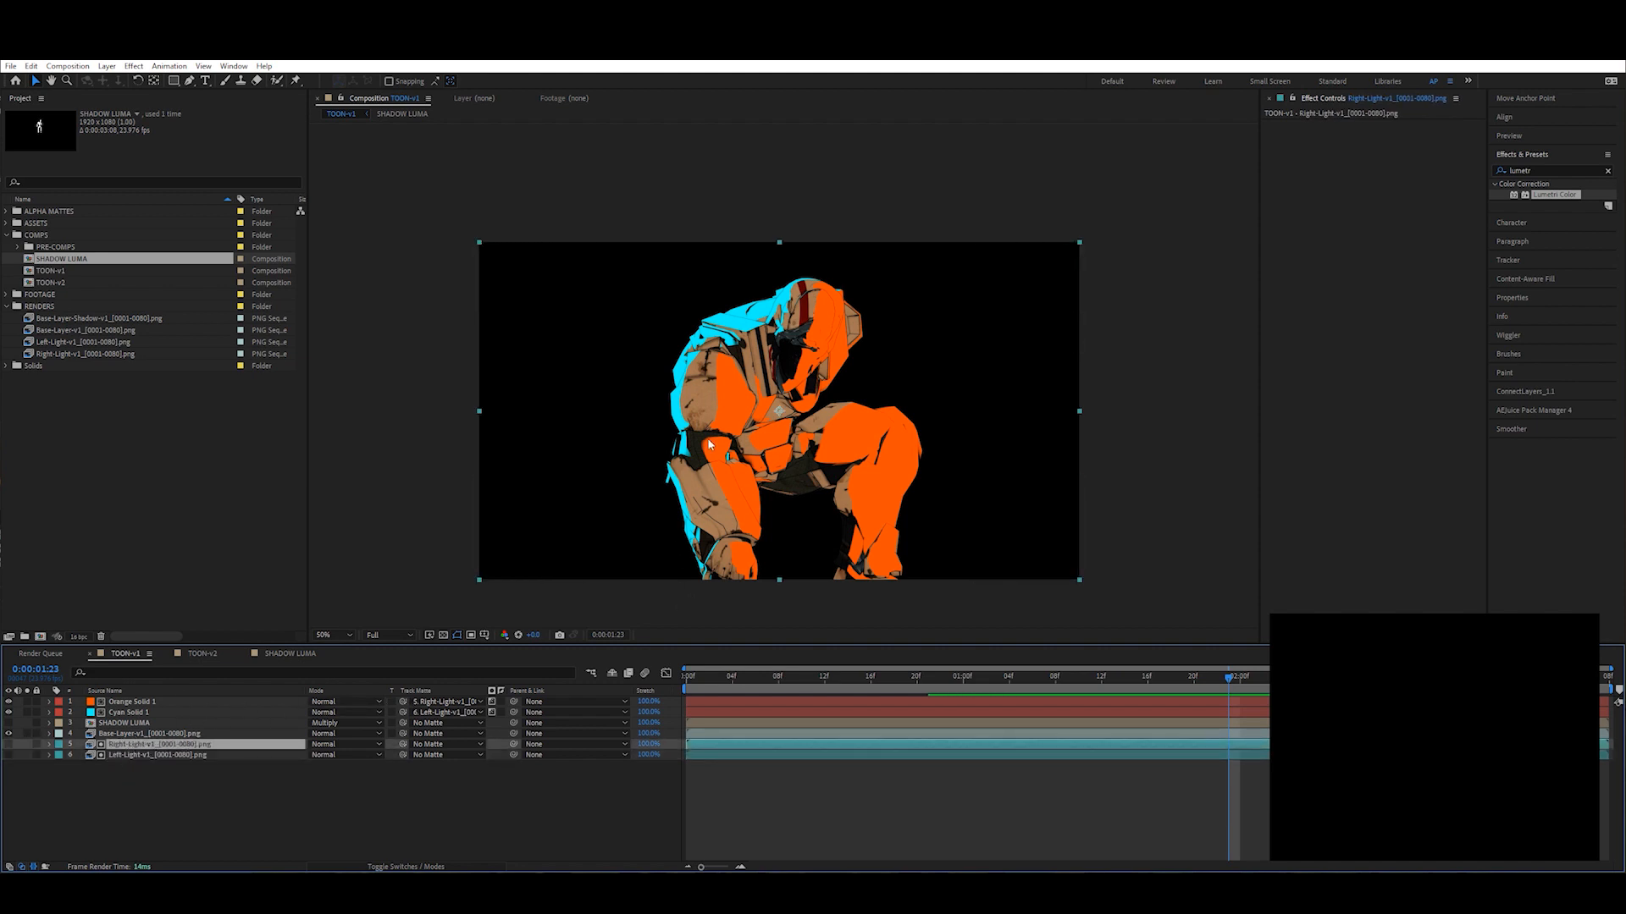
Step: Try the Multiply blending mode on the orange solid over the character
{"action": "key", "text": "period"}
{"action": "scroll", "coordinate": [721, 513], "scroll_direction": "down", "scroll_amount": 1}
{"action": "middle_click", "coordinate": [759, 503]}
{"action": "scroll", "coordinate": [755, 436], "scroll_direction": "up", "scroll_amount": 2}
{"action": "scroll", "coordinate": [753, 428], "scroll_direction": "down", "scroll_amount": 1}
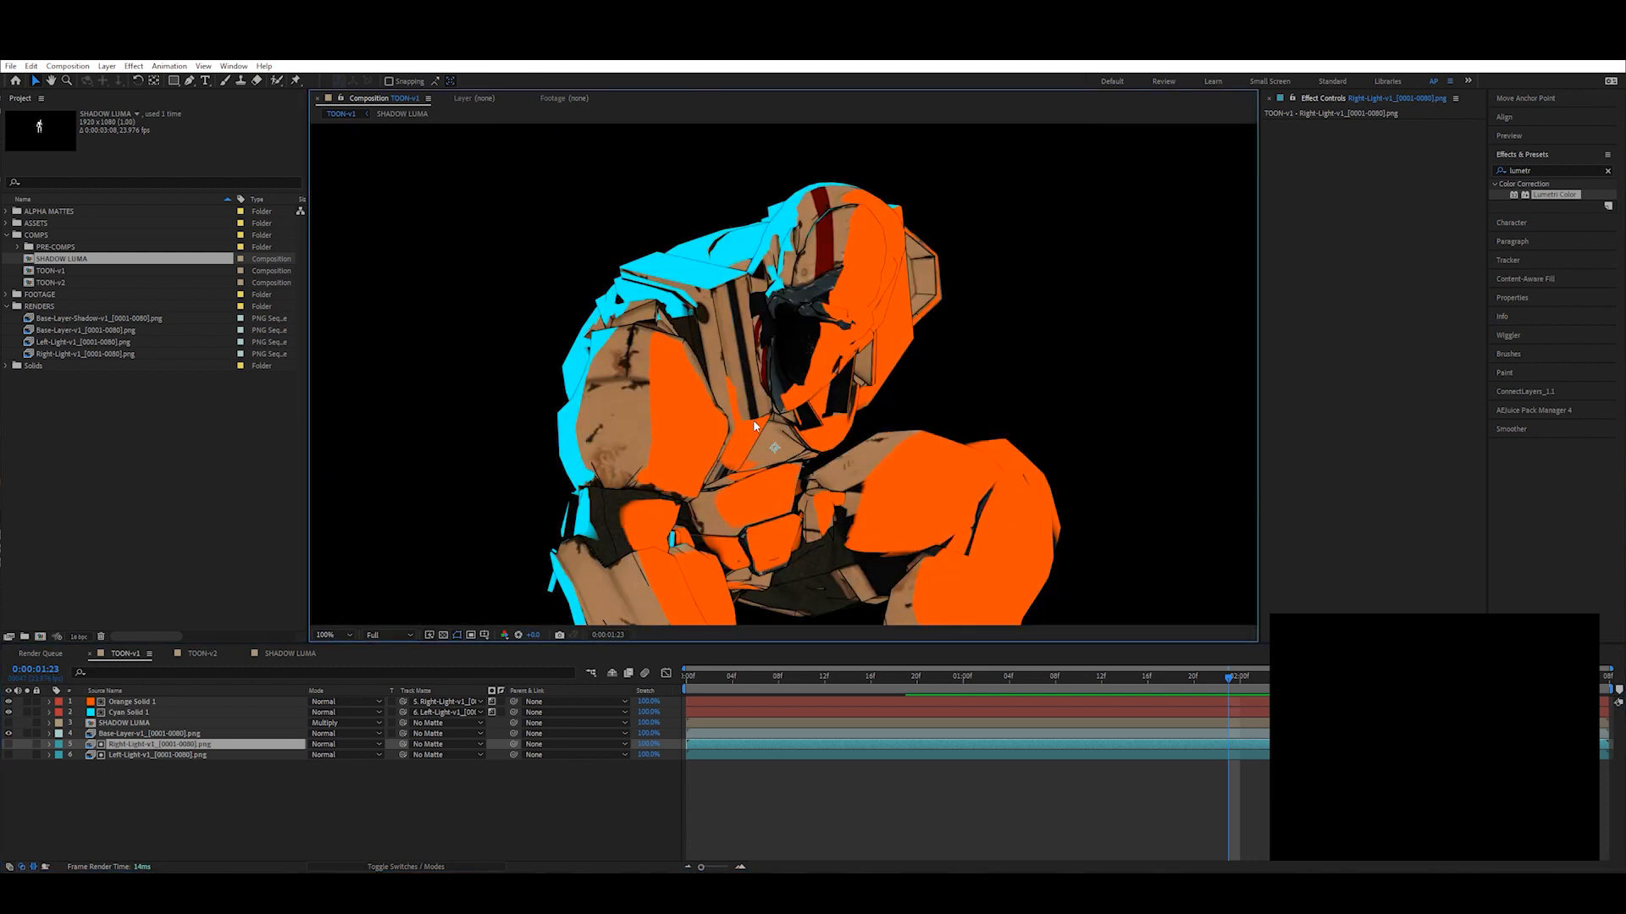
{"action": "left_click", "coordinate": [142, 702]}
{"action": "key", "text": "t"}
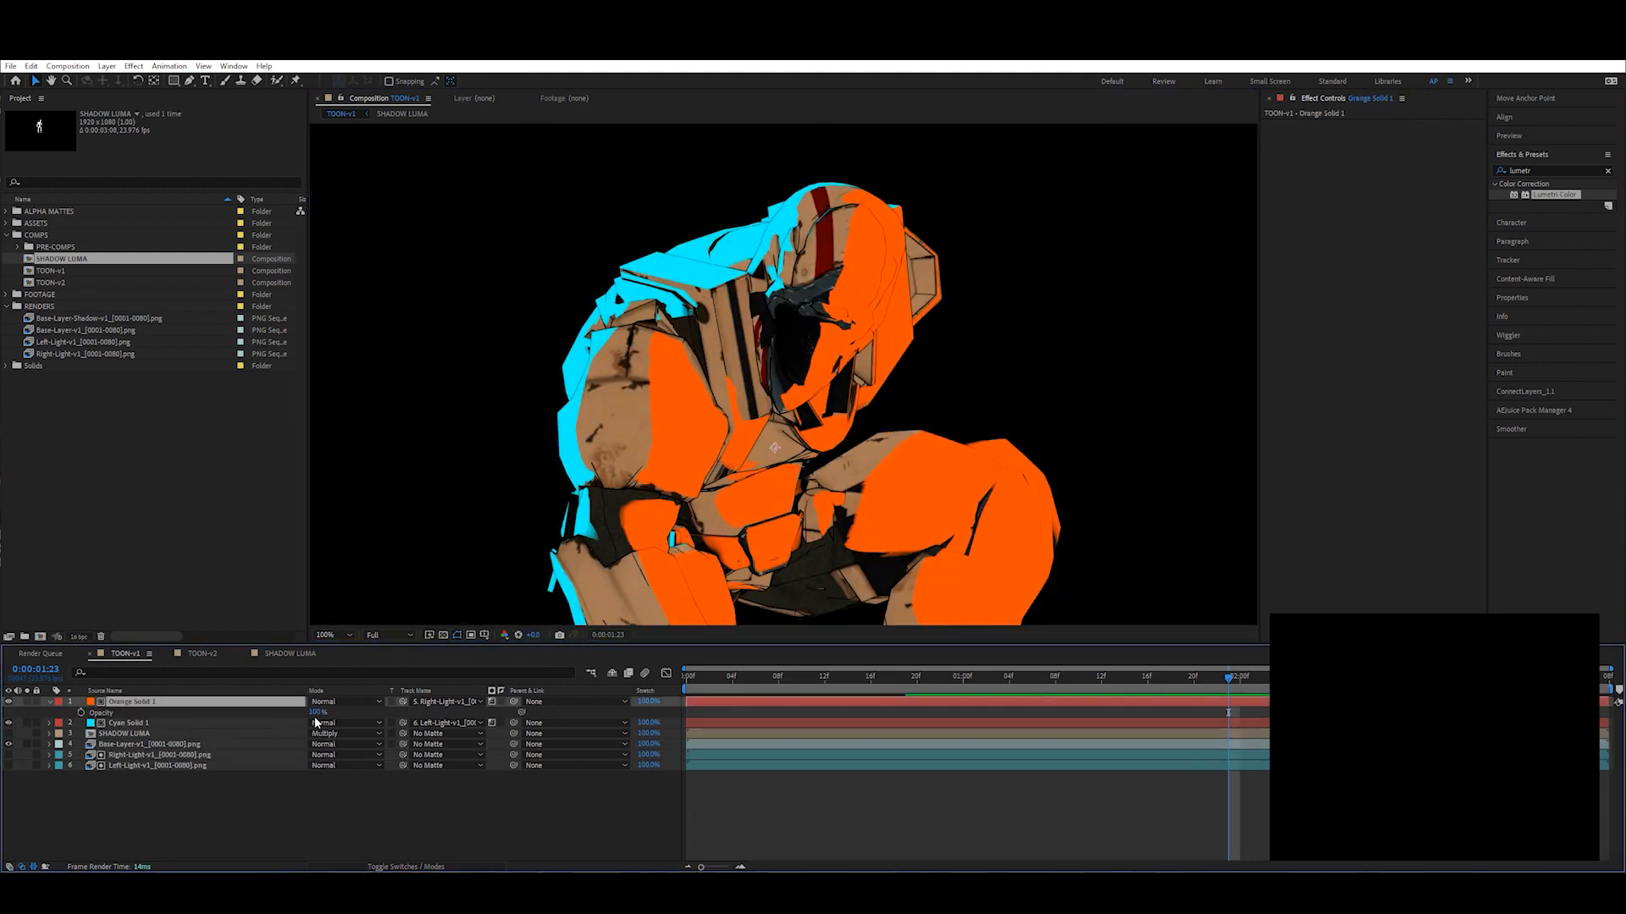
{"action": "left_click_drag", "start_coordinate": [315, 712], "coordinate": [344, 701]}
{"action": "left_click", "coordinate": [347, 701]}
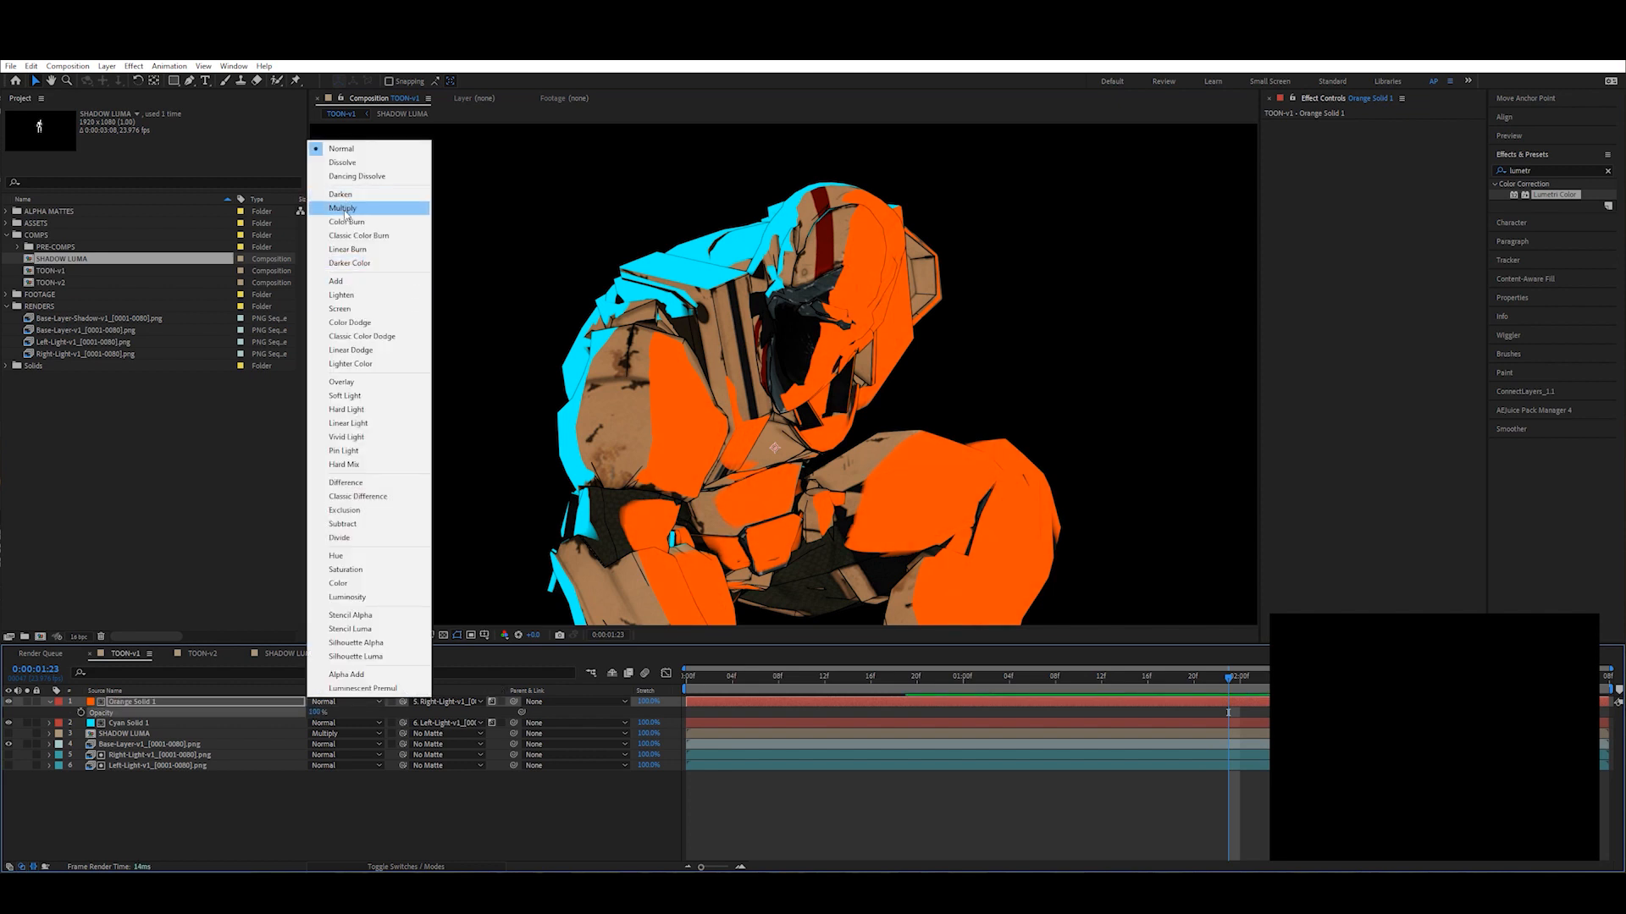
{"action": "left_click", "coordinate": [343, 209]}
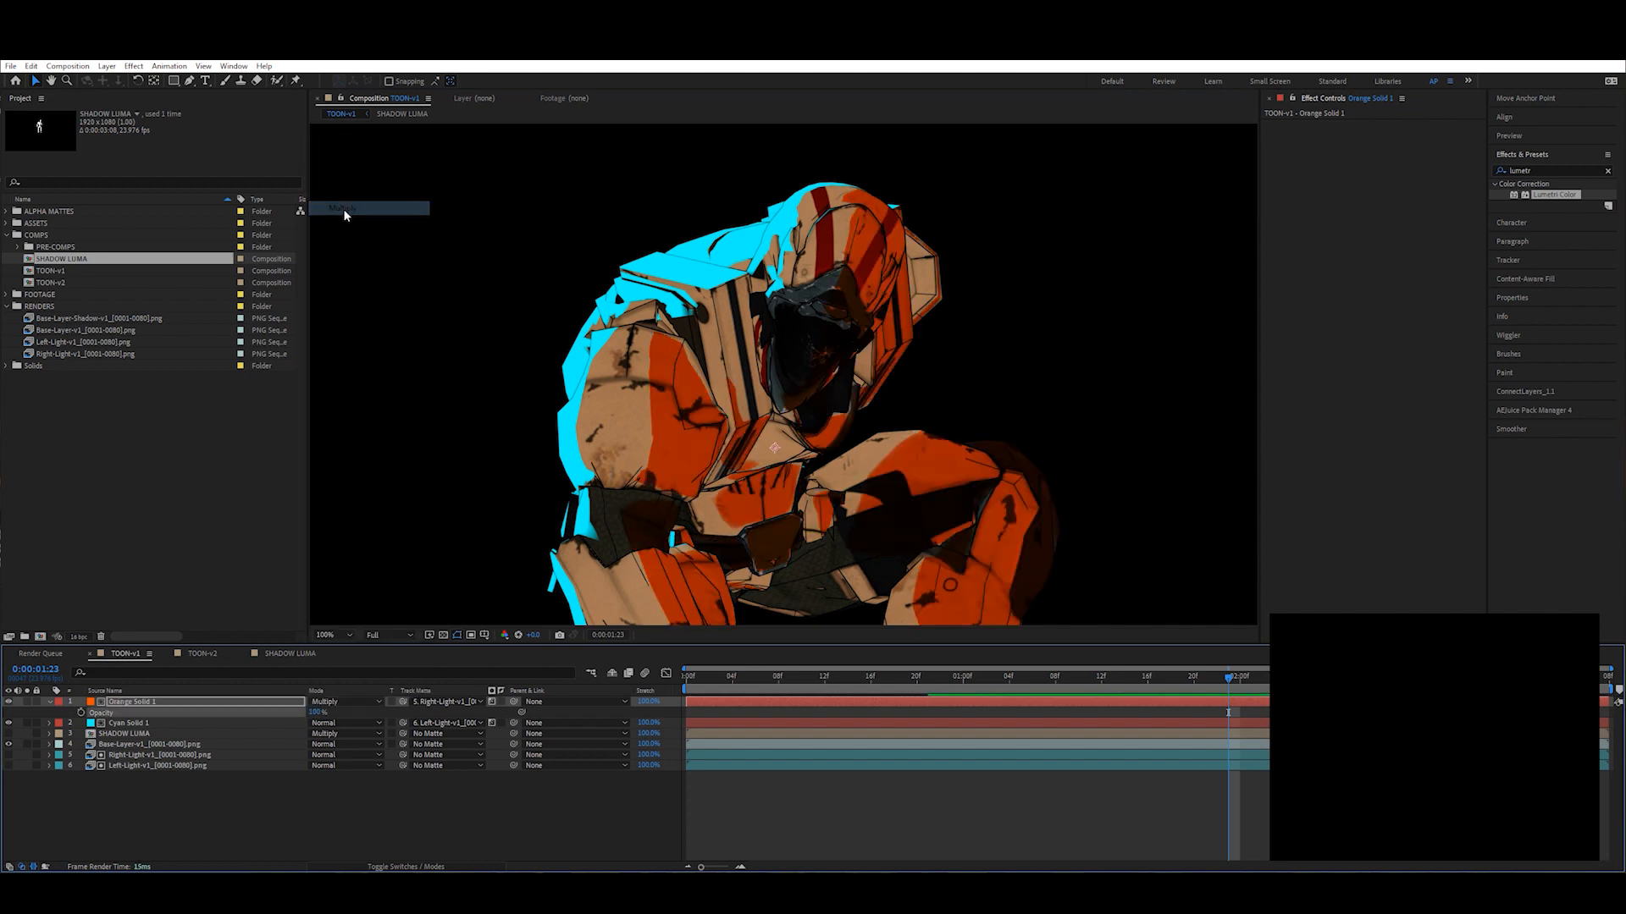
Step: Compare the Screen, Add, Hard Light and Soft Light blending modes on the orange solid, ending on Soft Light
{"action": "left_click", "coordinate": [347, 702]}
{"action": "left_click", "coordinate": [341, 310]}
{"action": "left_click", "coordinate": [322, 703]}
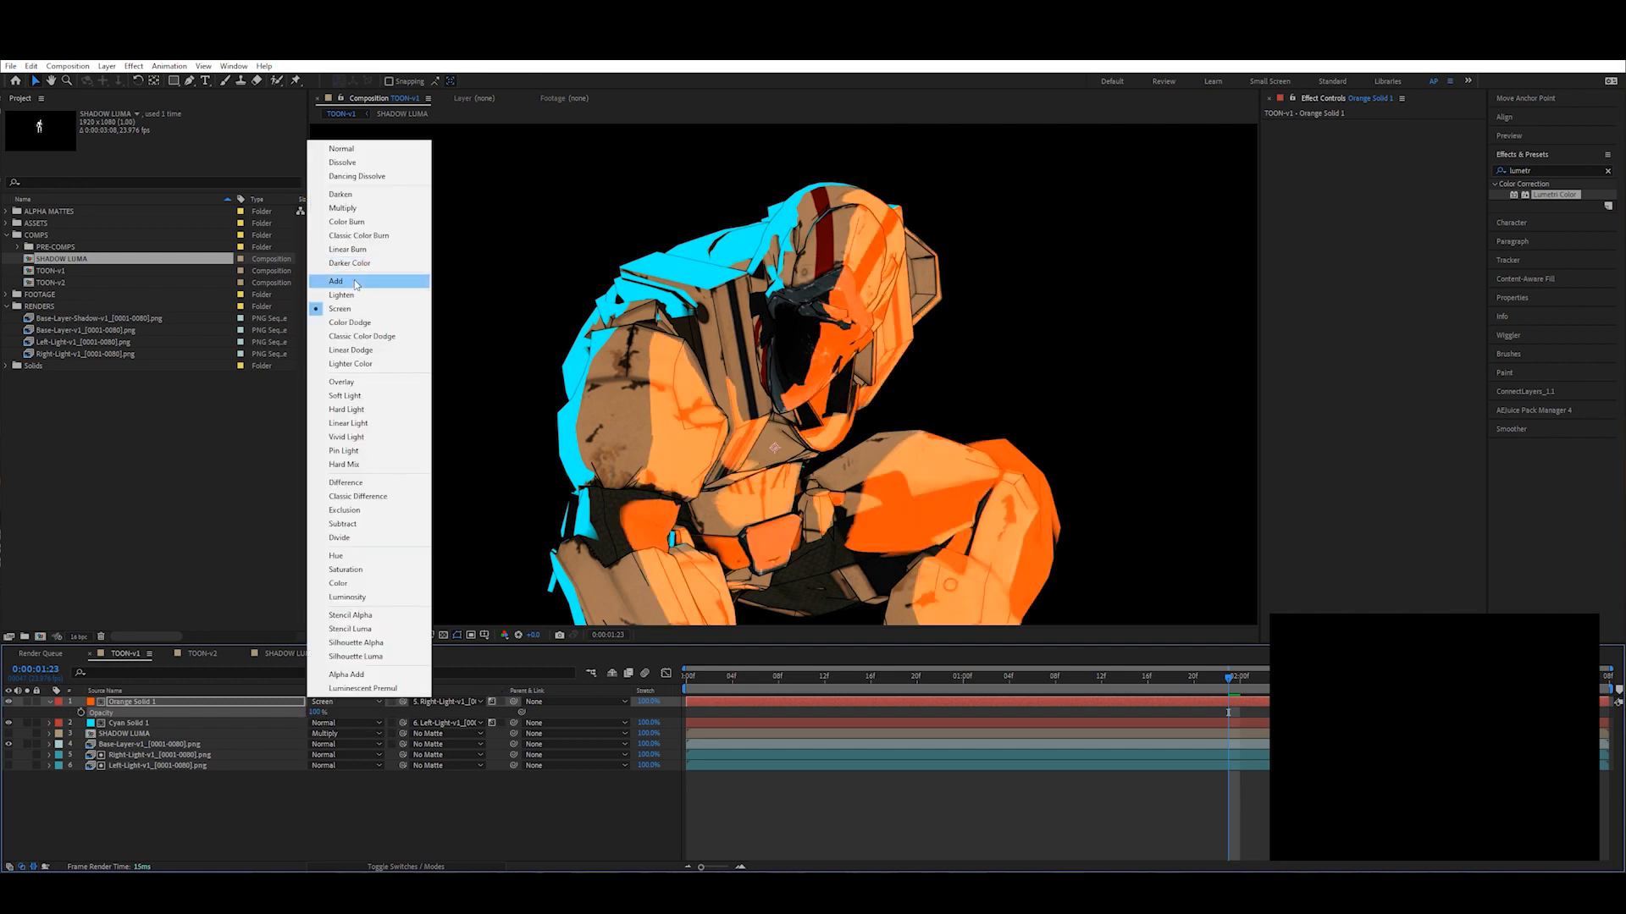
{"action": "left_click", "coordinate": [356, 281]}
{"action": "left_click", "coordinate": [318, 703]}
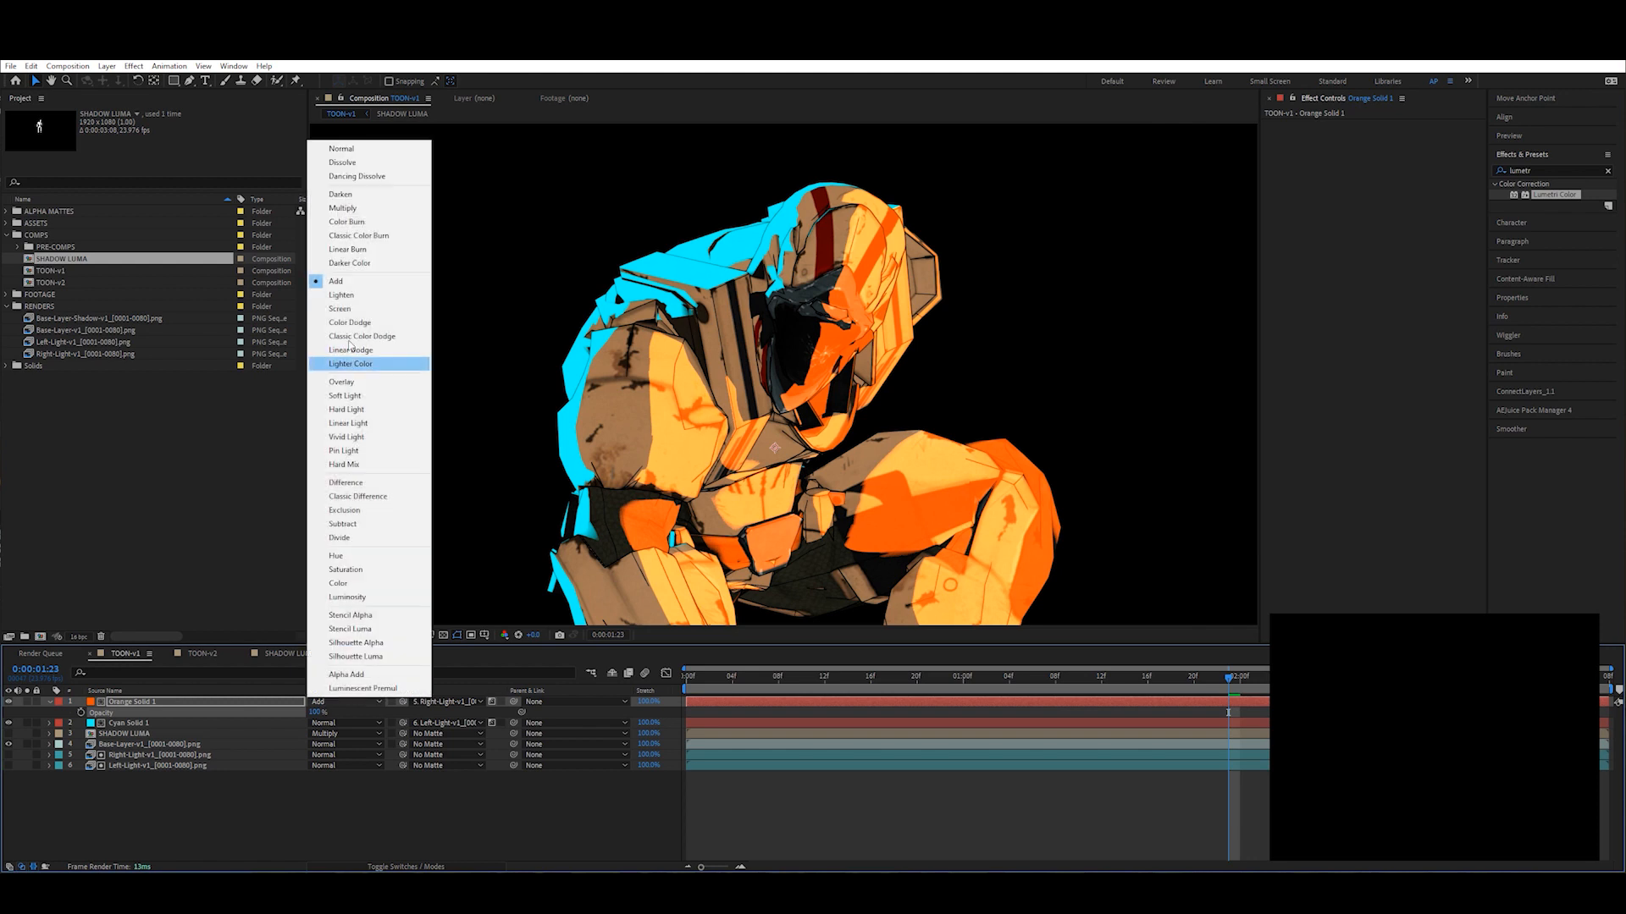
{"action": "left_click", "coordinate": [351, 411]}
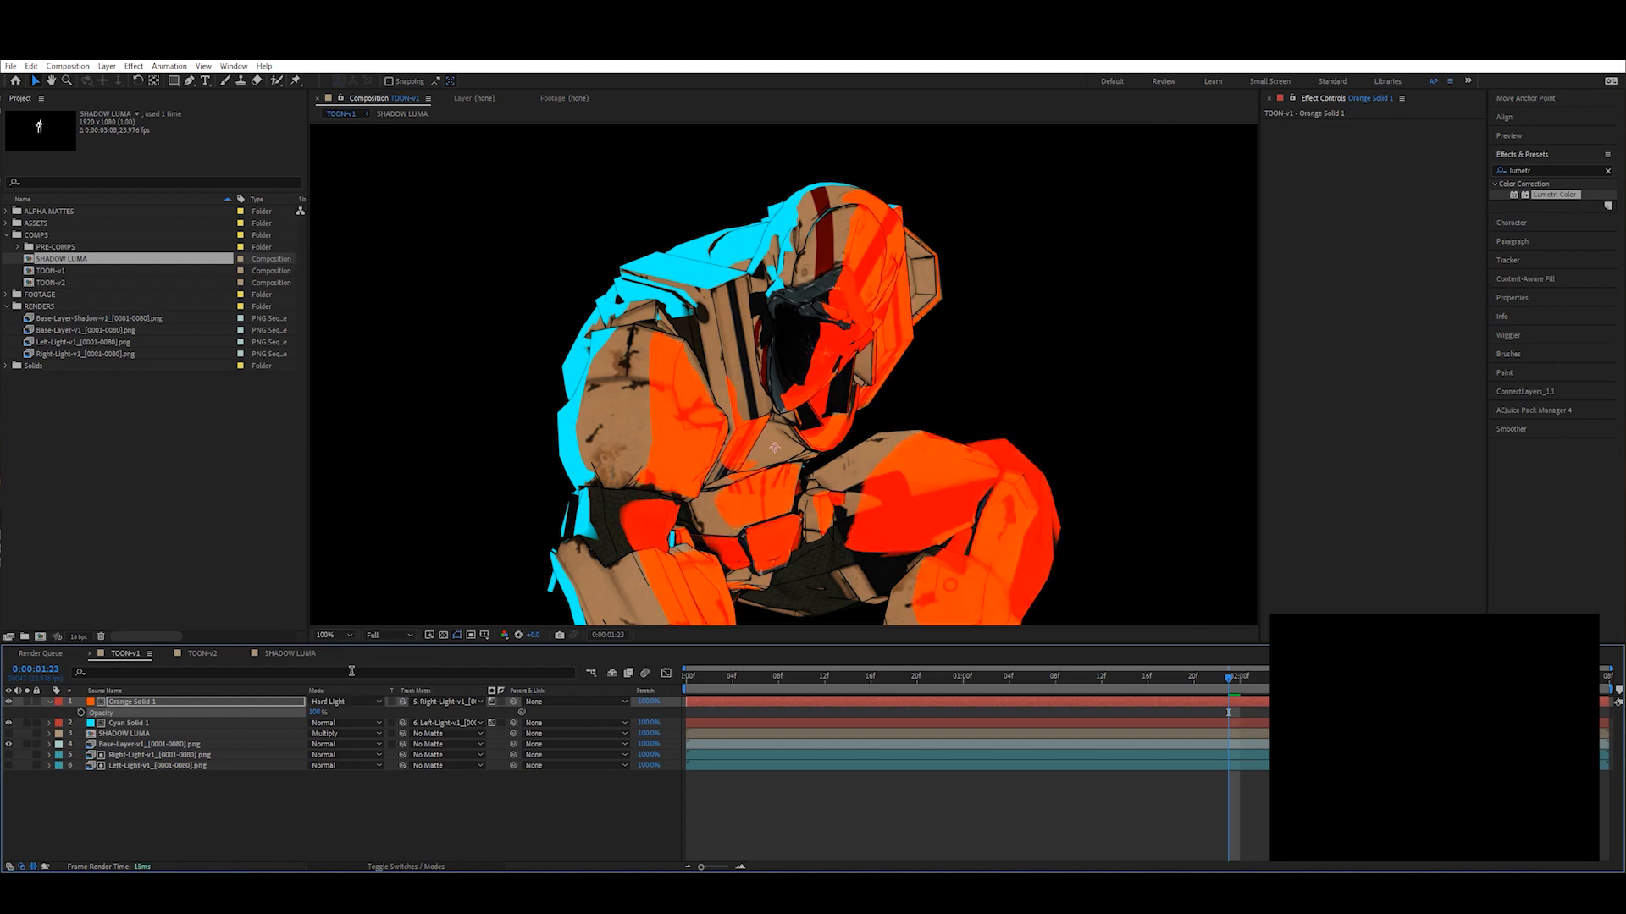
{"action": "left_click", "coordinate": [344, 701]}
{"action": "left_click", "coordinate": [347, 397]}
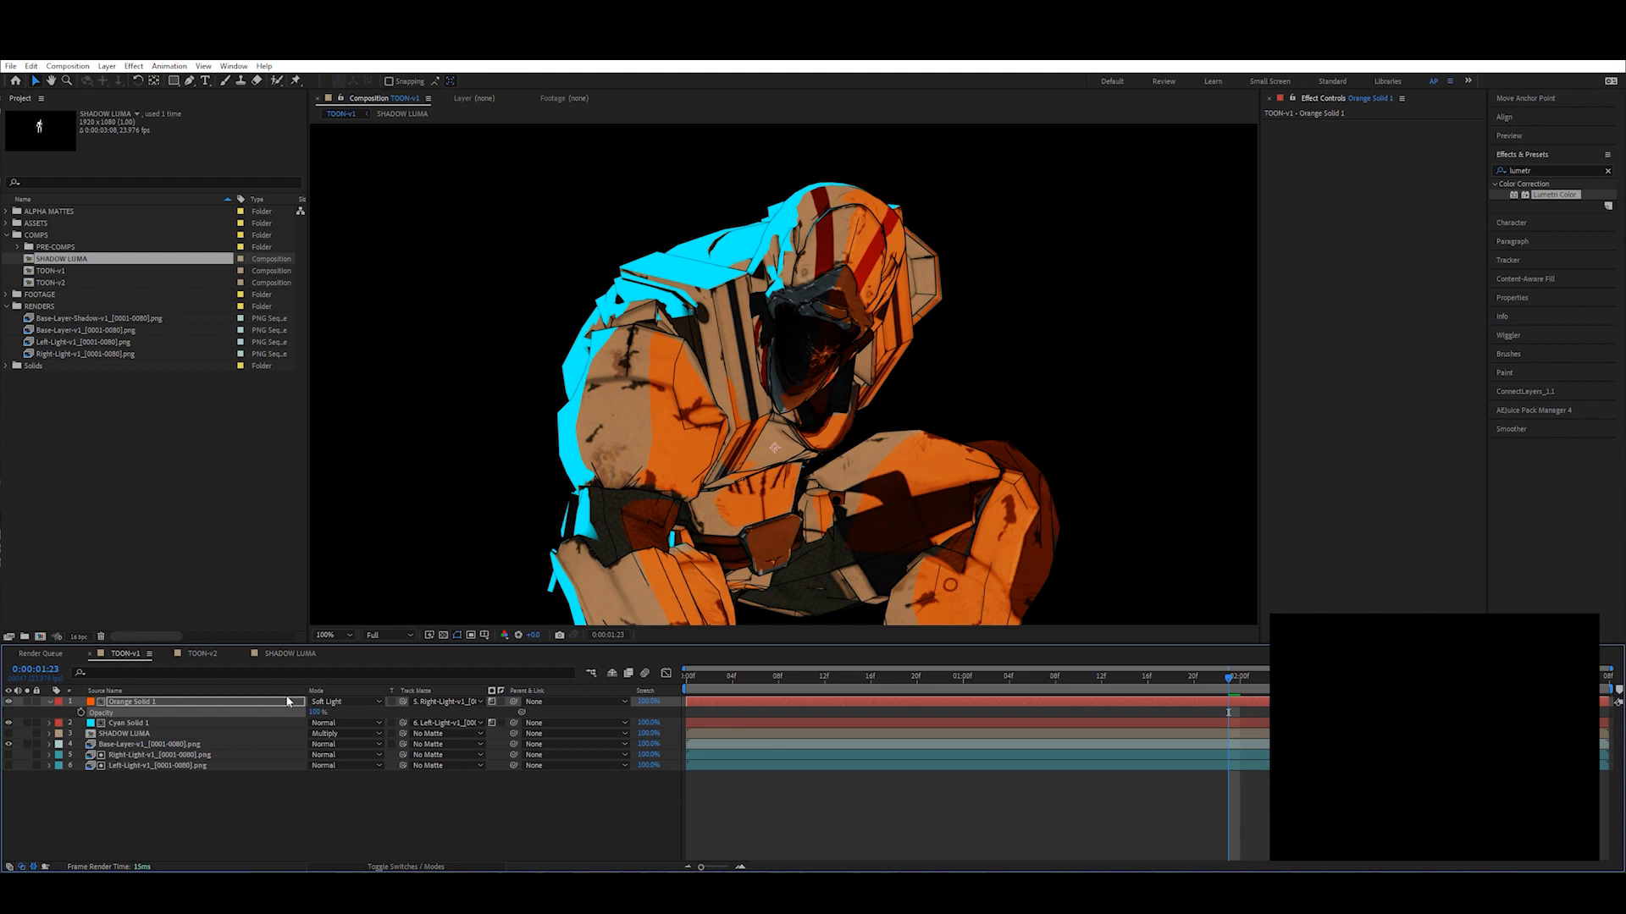
Step: Try Hard Light and Soft Light on the cyan solid, and settle on Add as its blending mode
{"action": "left_click", "coordinate": [140, 726]}
{"action": "left_click", "coordinate": [342, 722]}
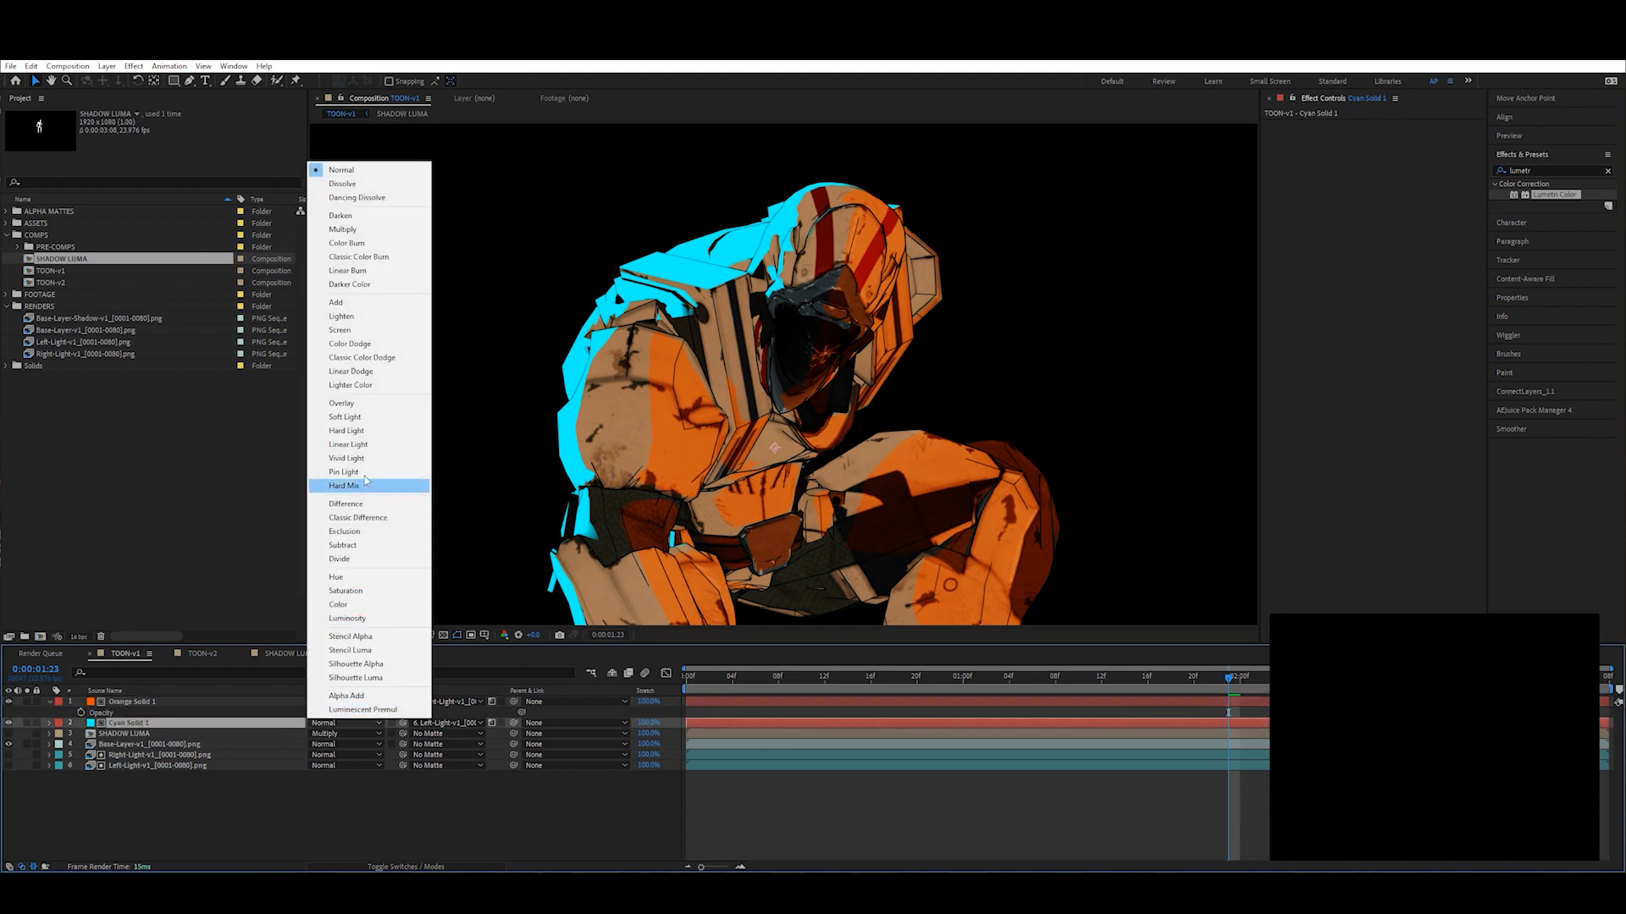
{"action": "left_click", "coordinate": [360, 432]}
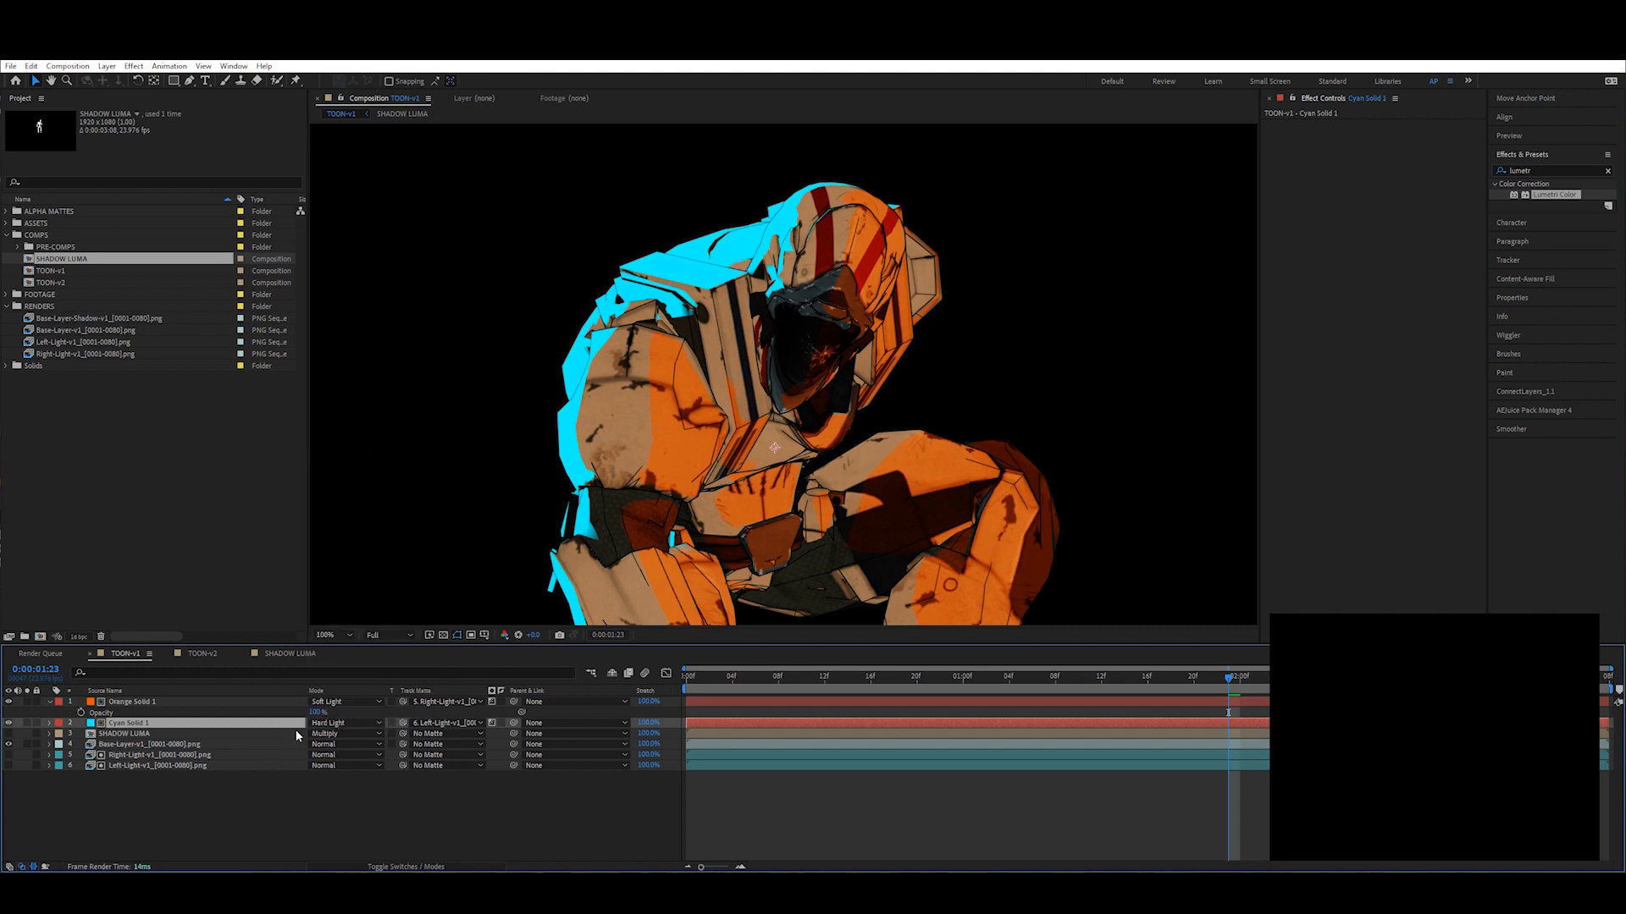
{"action": "left_click", "coordinate": [339, 723]}
{"action": "left_click", "coordinate": [360, 421]}
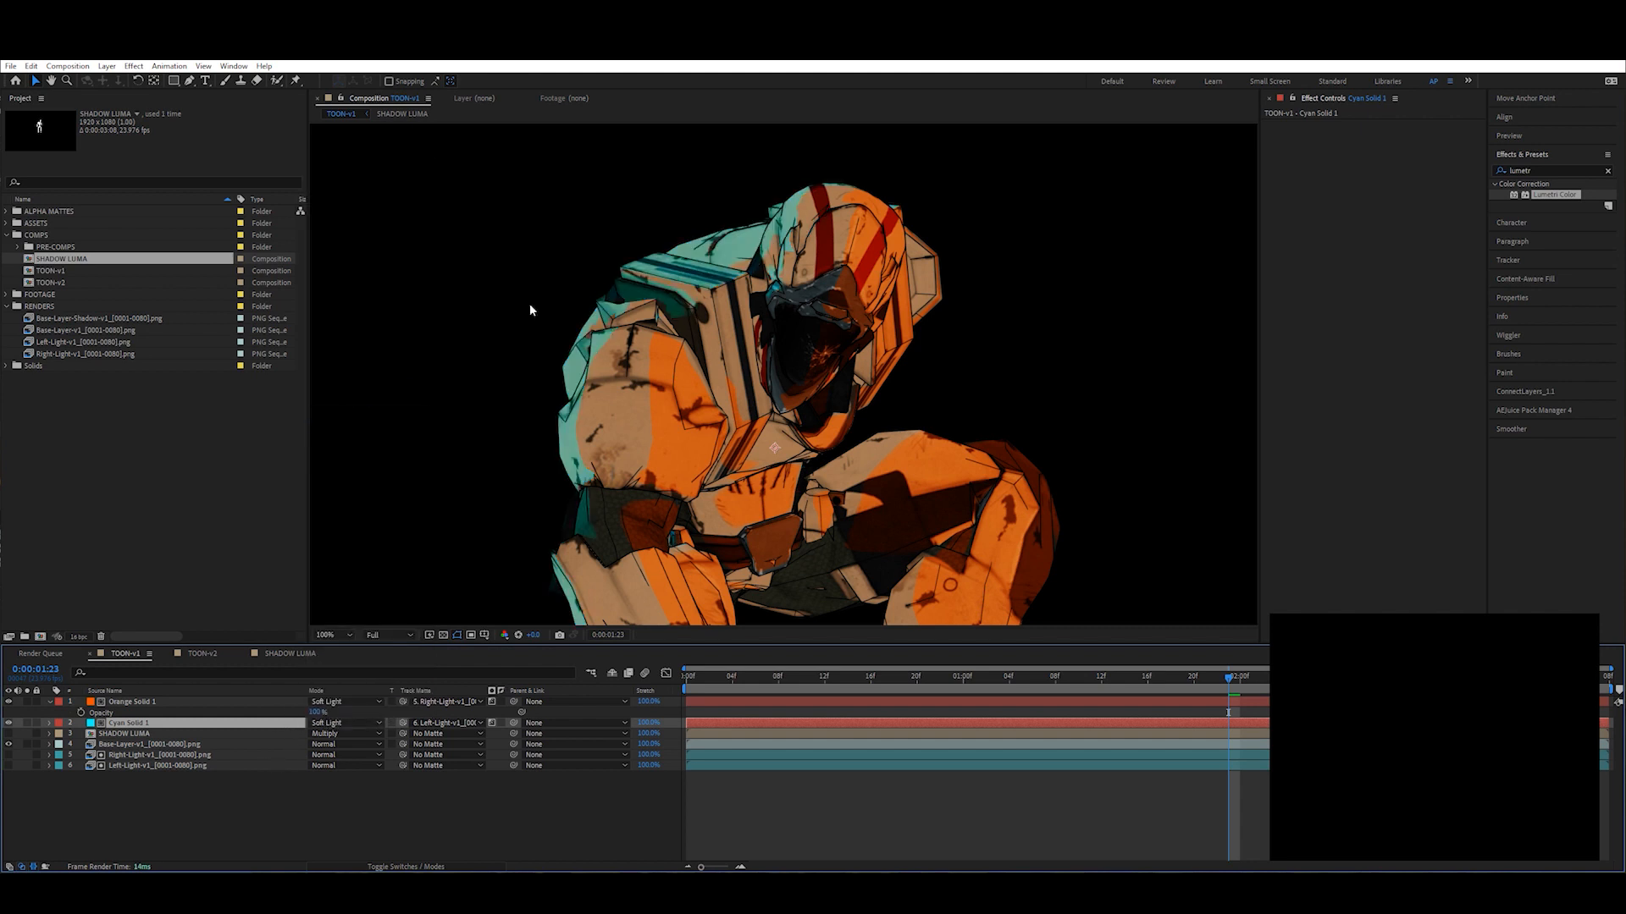
{"action": "left_click", "coordinate": [338, 723]}
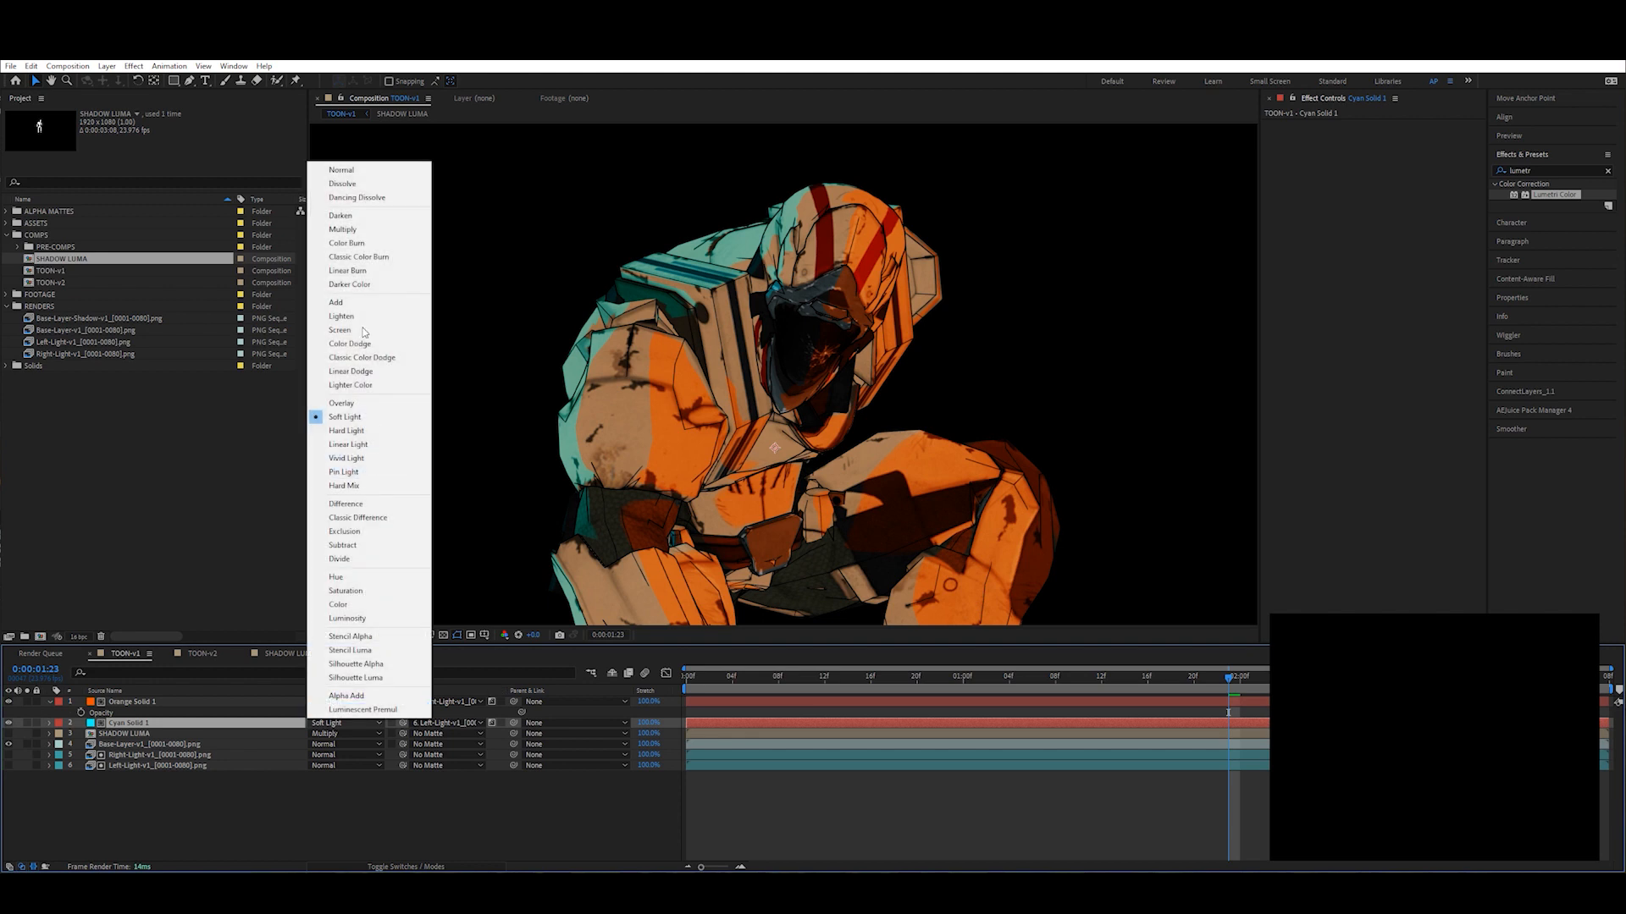
{"action": "left_click", "coordinate": [354, 301]}
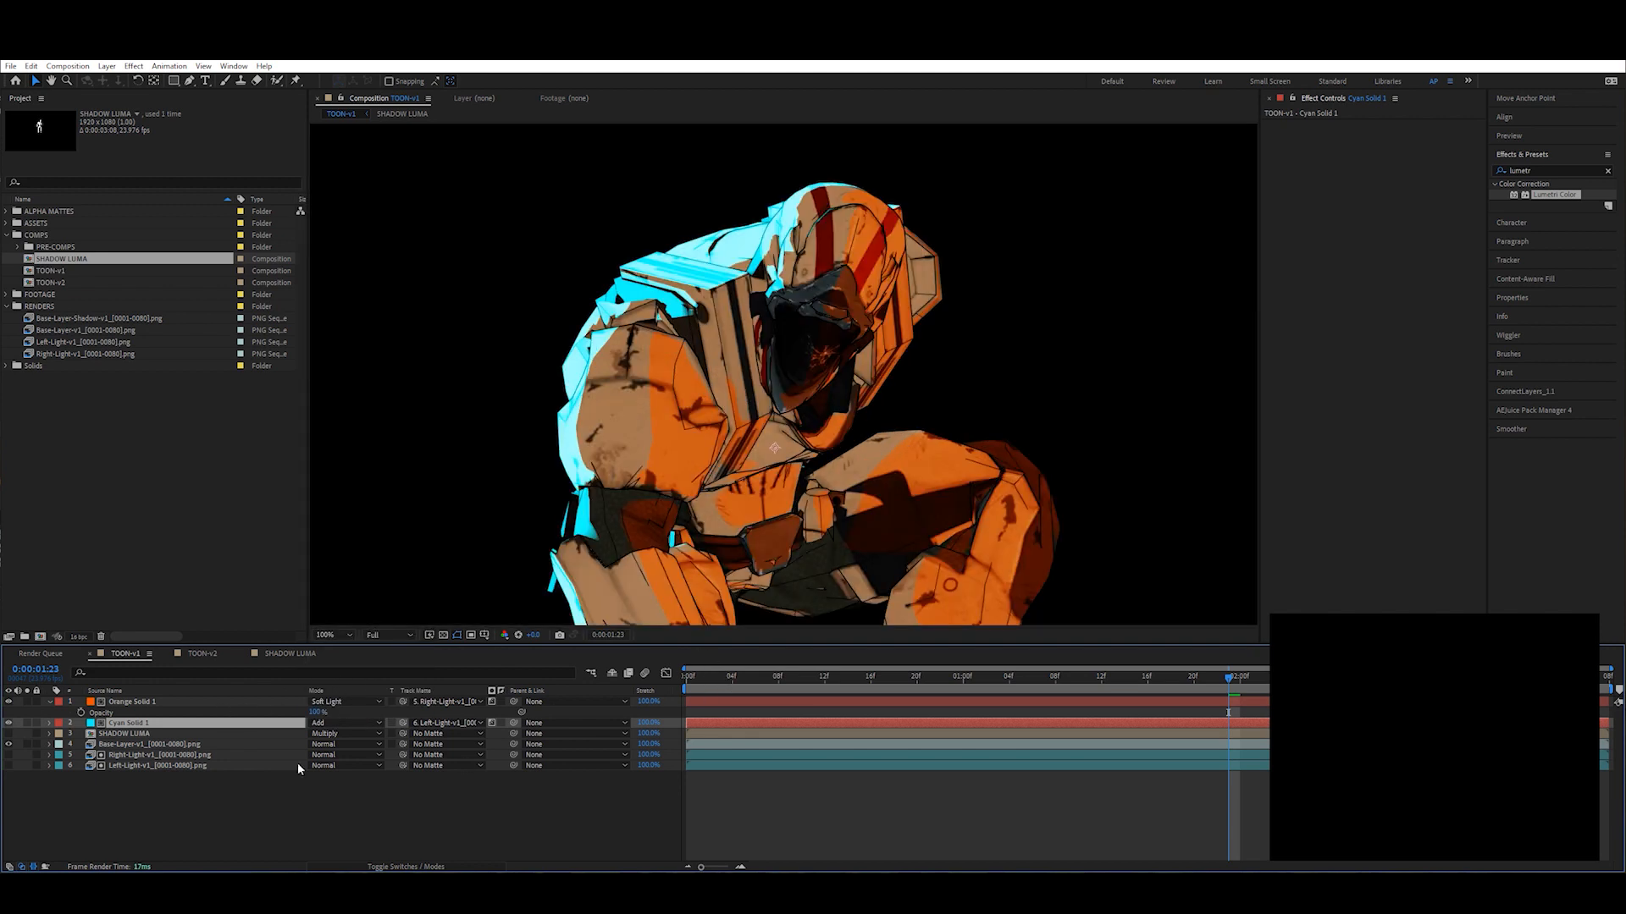
Step: Lower the exposure in the base layer's Lumetri Color basic correction to -3.2
{"action": "left_click", "coordinate": [138, 748]}
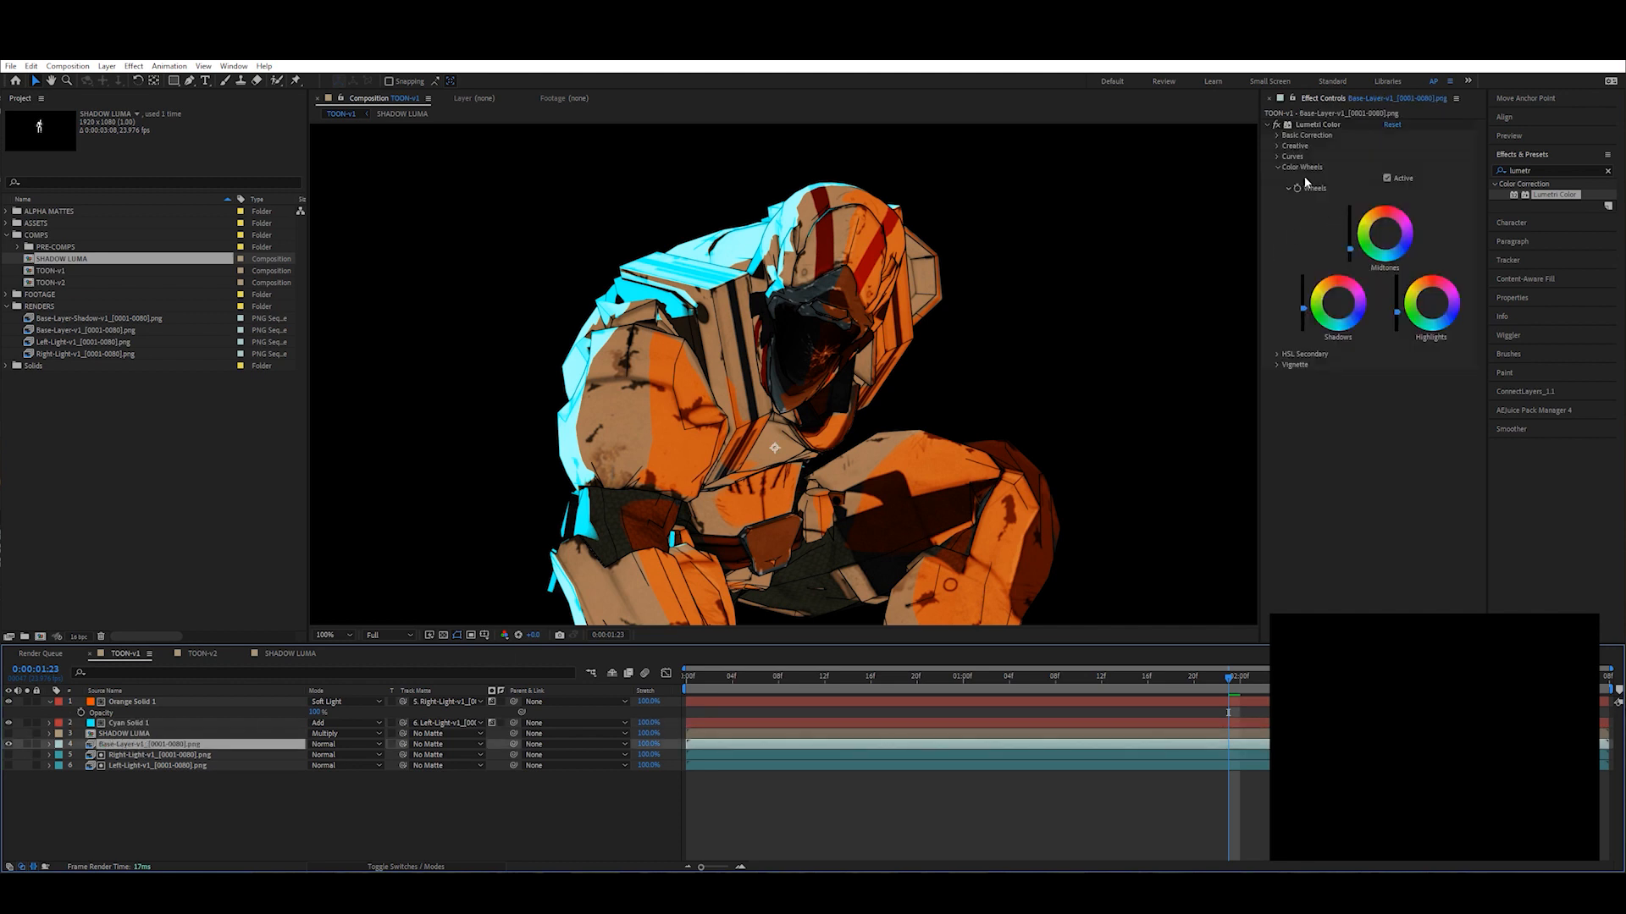
{"action": "left_click", "coordinate": [1278, 135]}
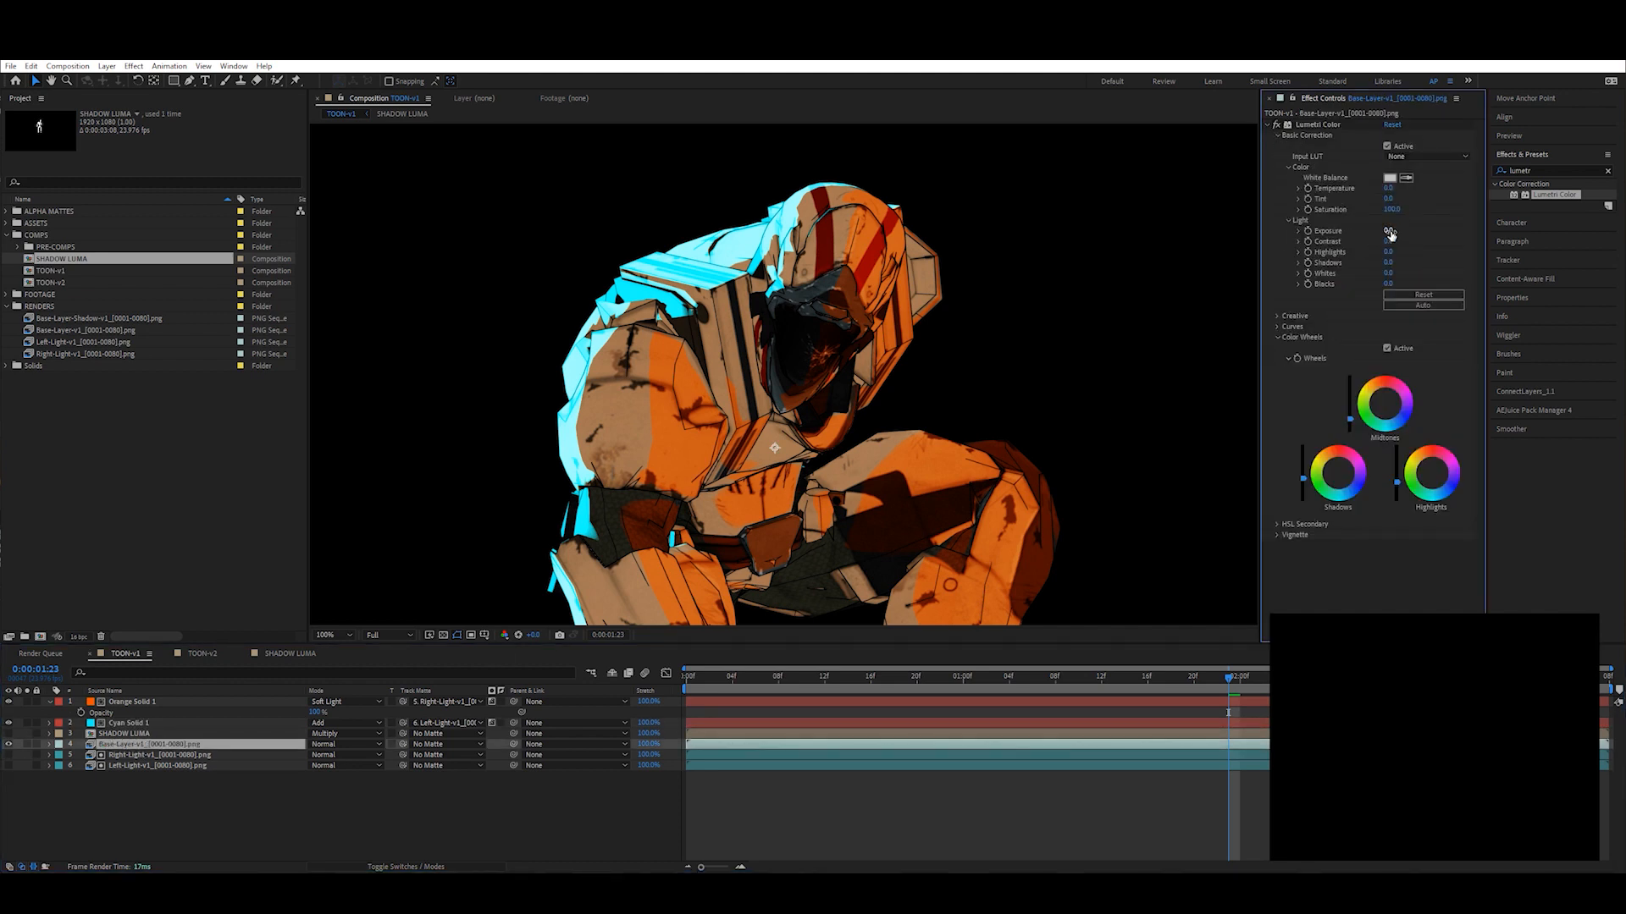
{"action": "left_click_drag", "start_coordinate": [1370, 236], "coordinate": [1367, 235]}
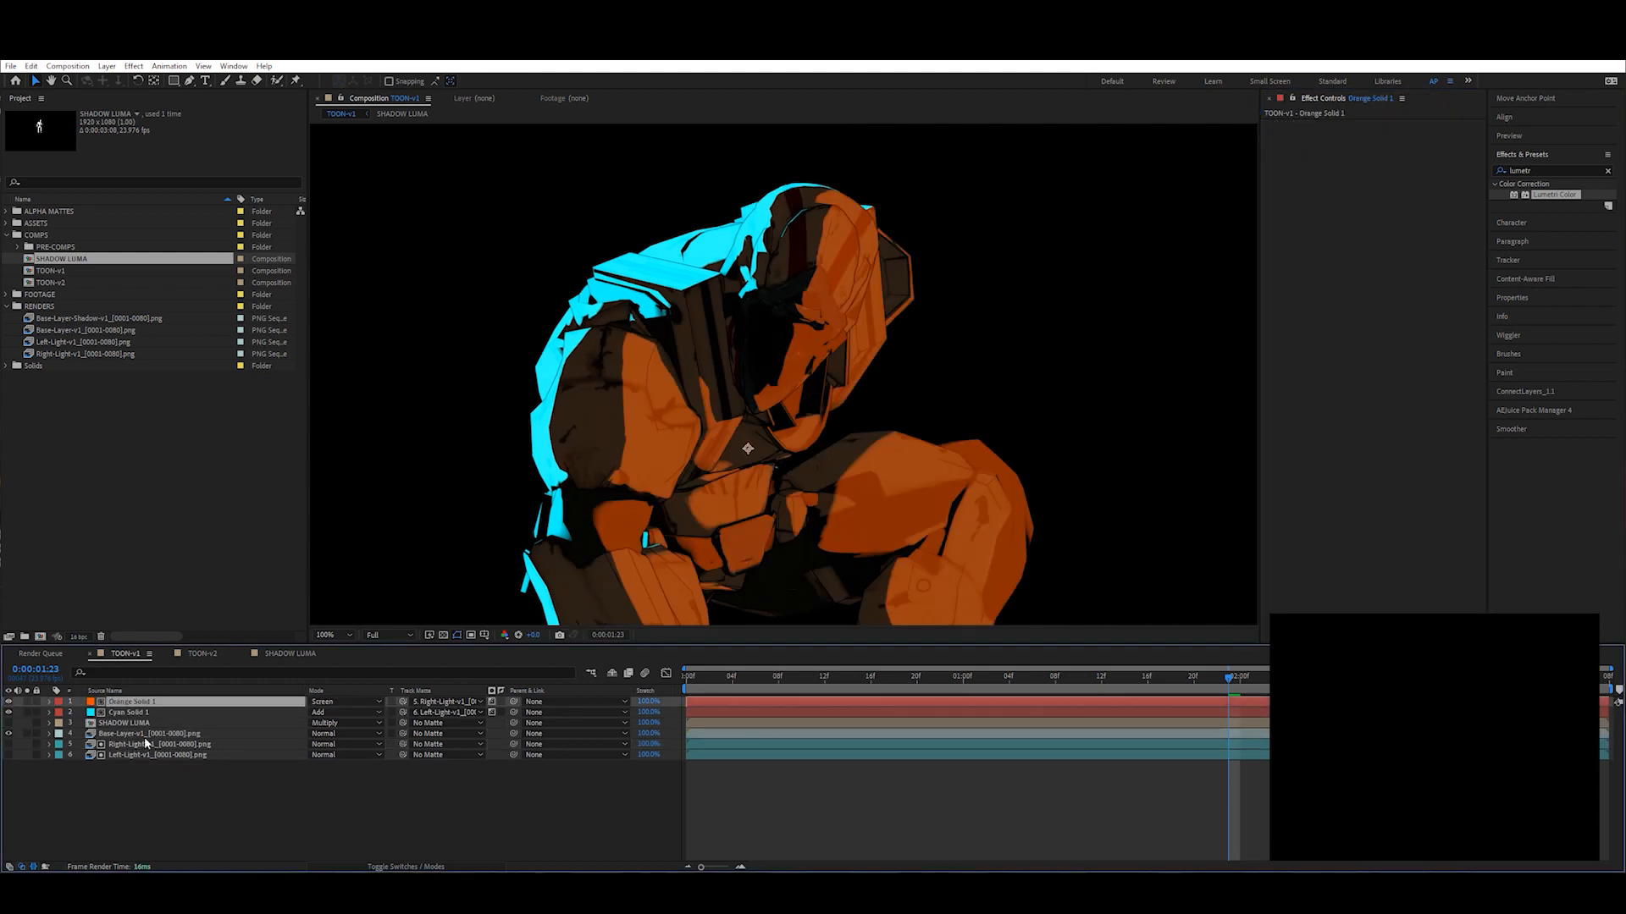
Step: Solo the base layer briefly to inspect the darkened character without the colored lights
{"action": "left_click", "coordinate": [146, 738]}
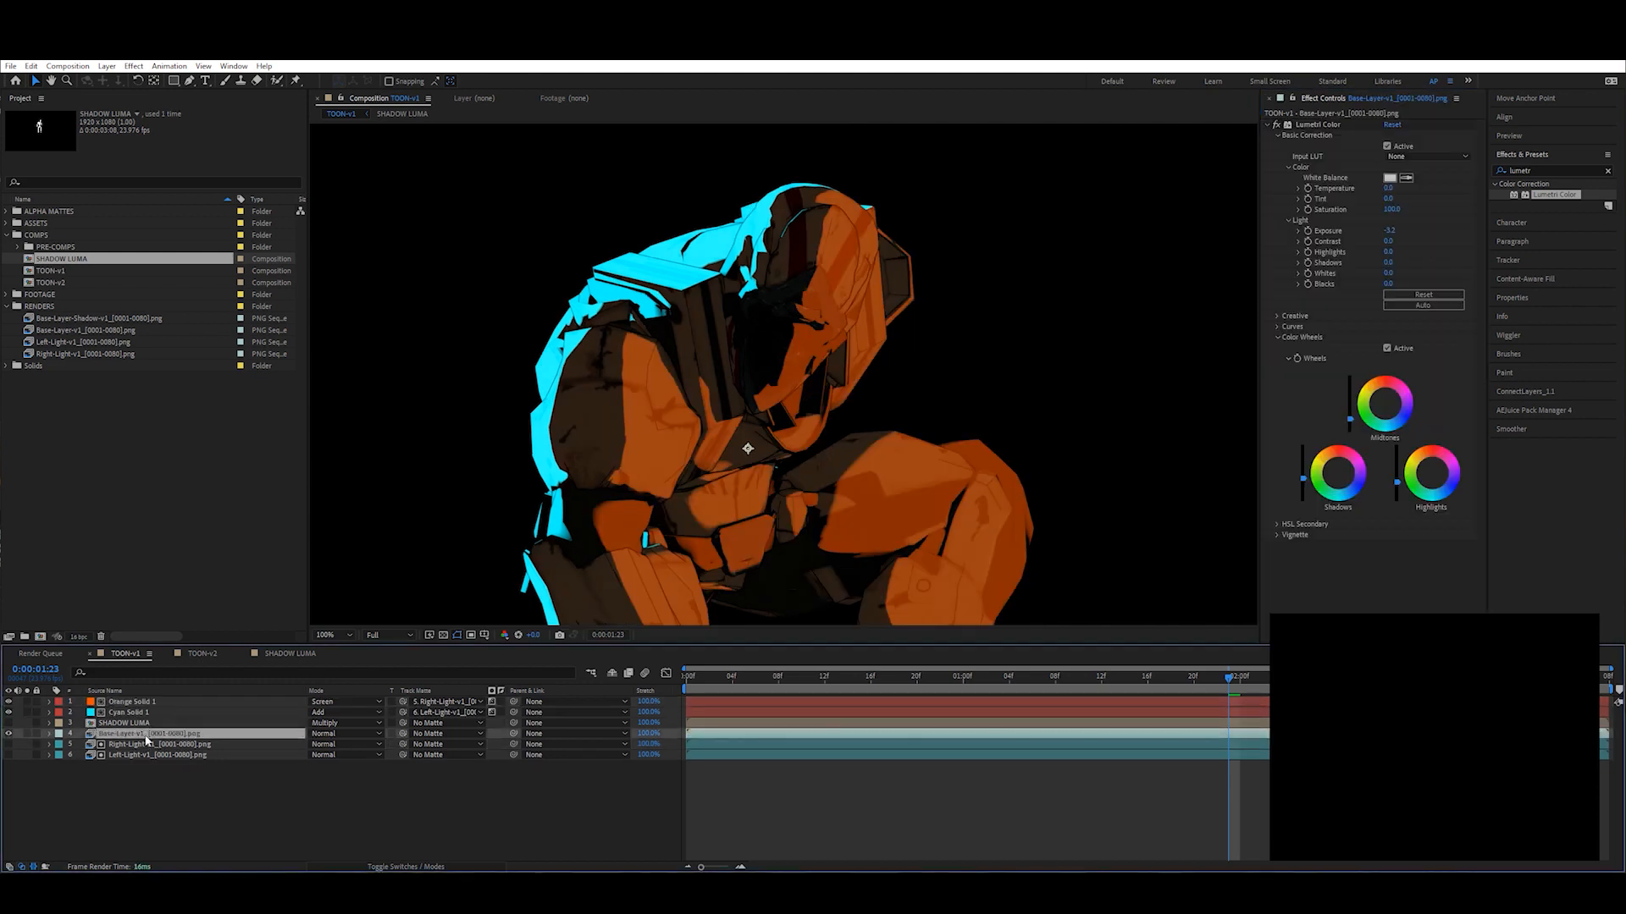
{"action": "left_click", "coordinate": [26, 734]}
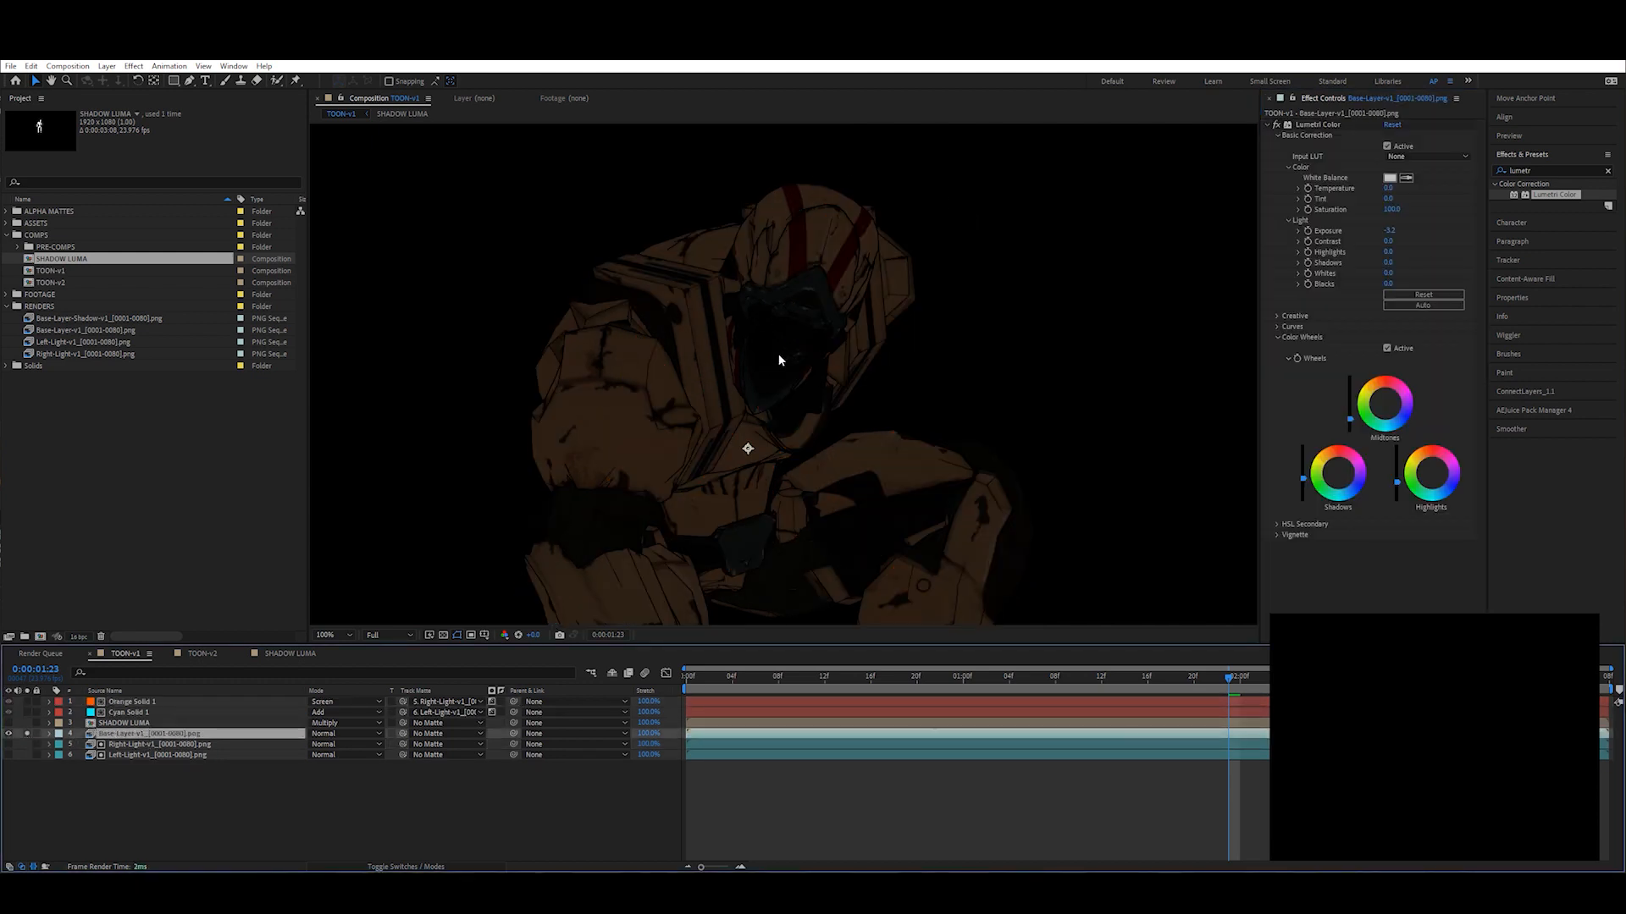
{"action": "left_click", "coordinate": [26, 734]}
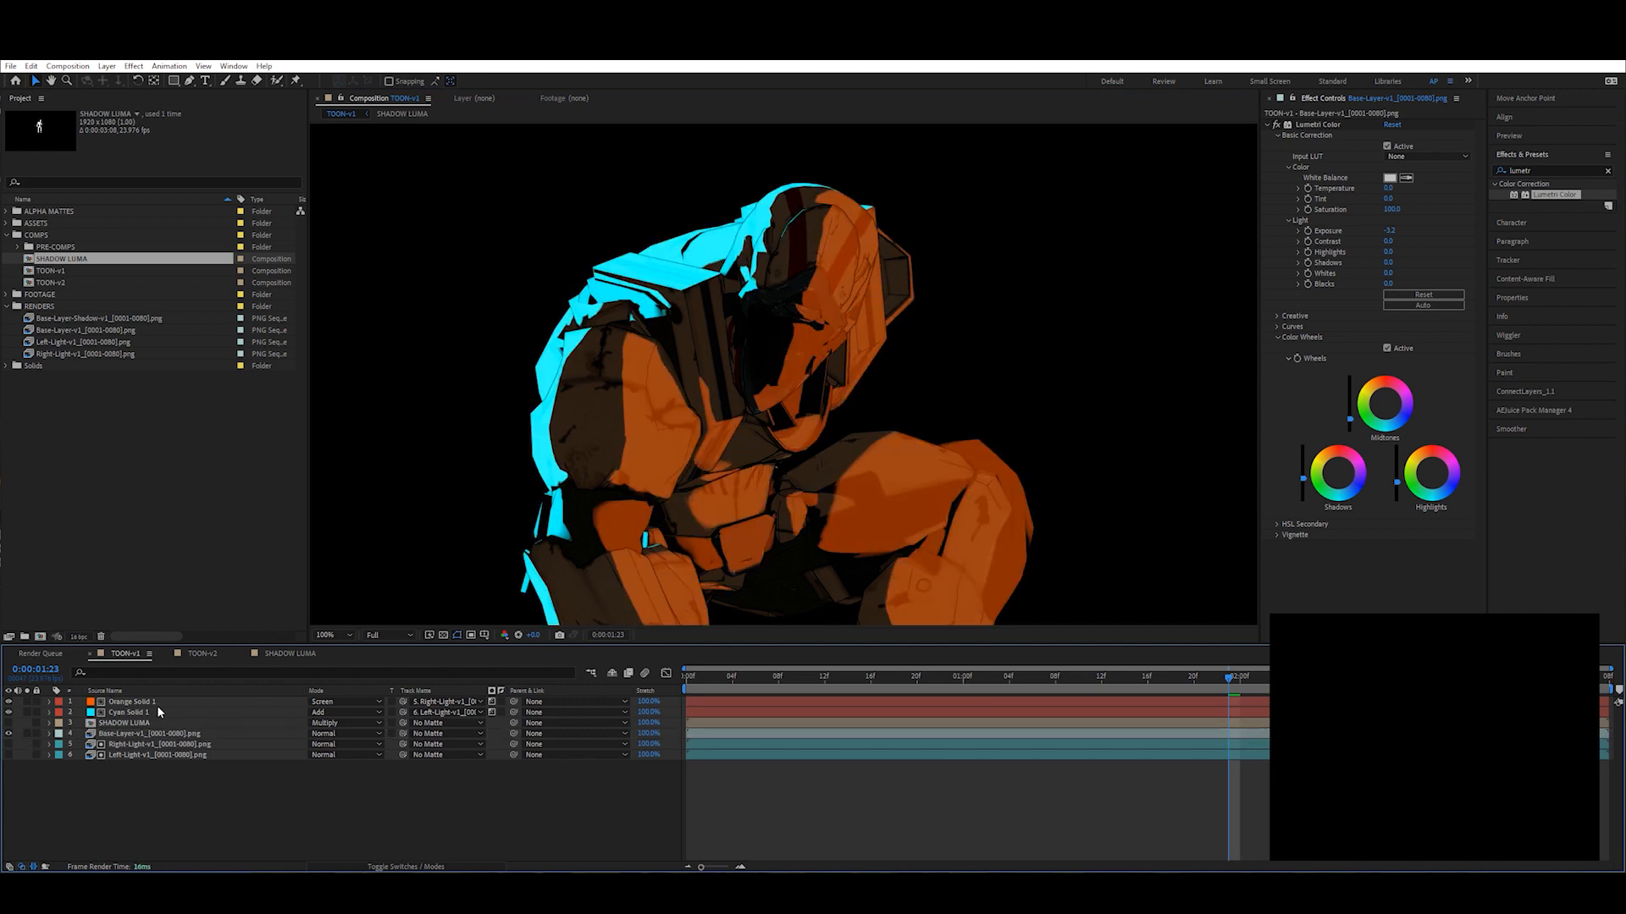
Step: Duplicate the base layer, move the copy to the top of the layer stack and solo it
{"action": "left_click", "coordinate": [156, 704]}
{"action": "left_click", "coordinate": [142, 738]}
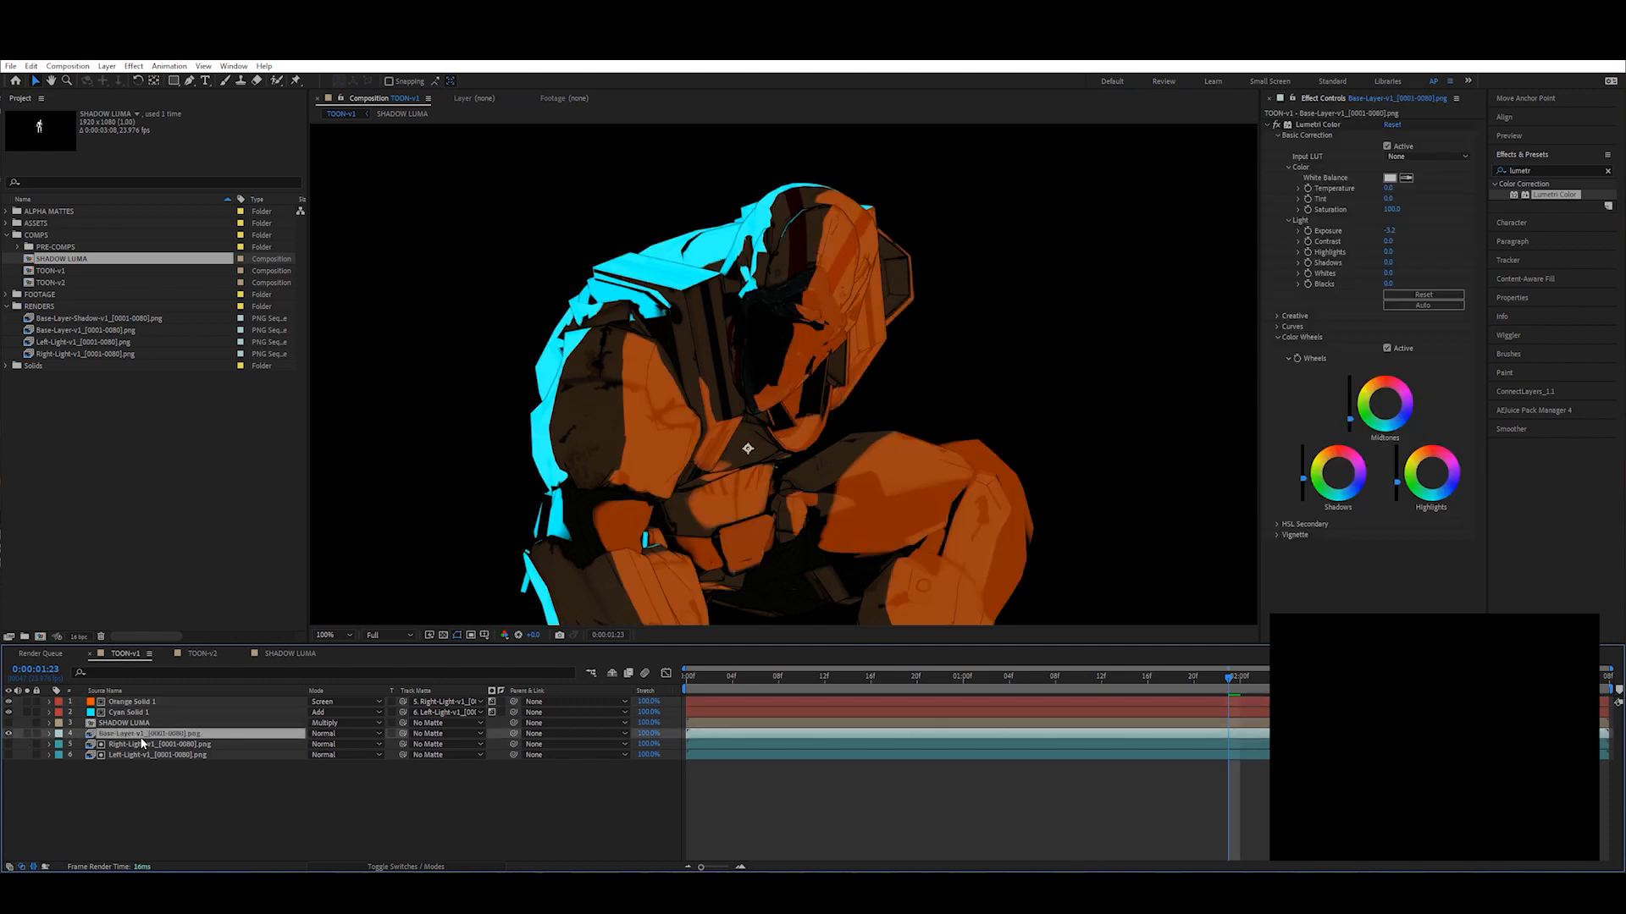
{"action": "key", "text": "ctrl+d"}
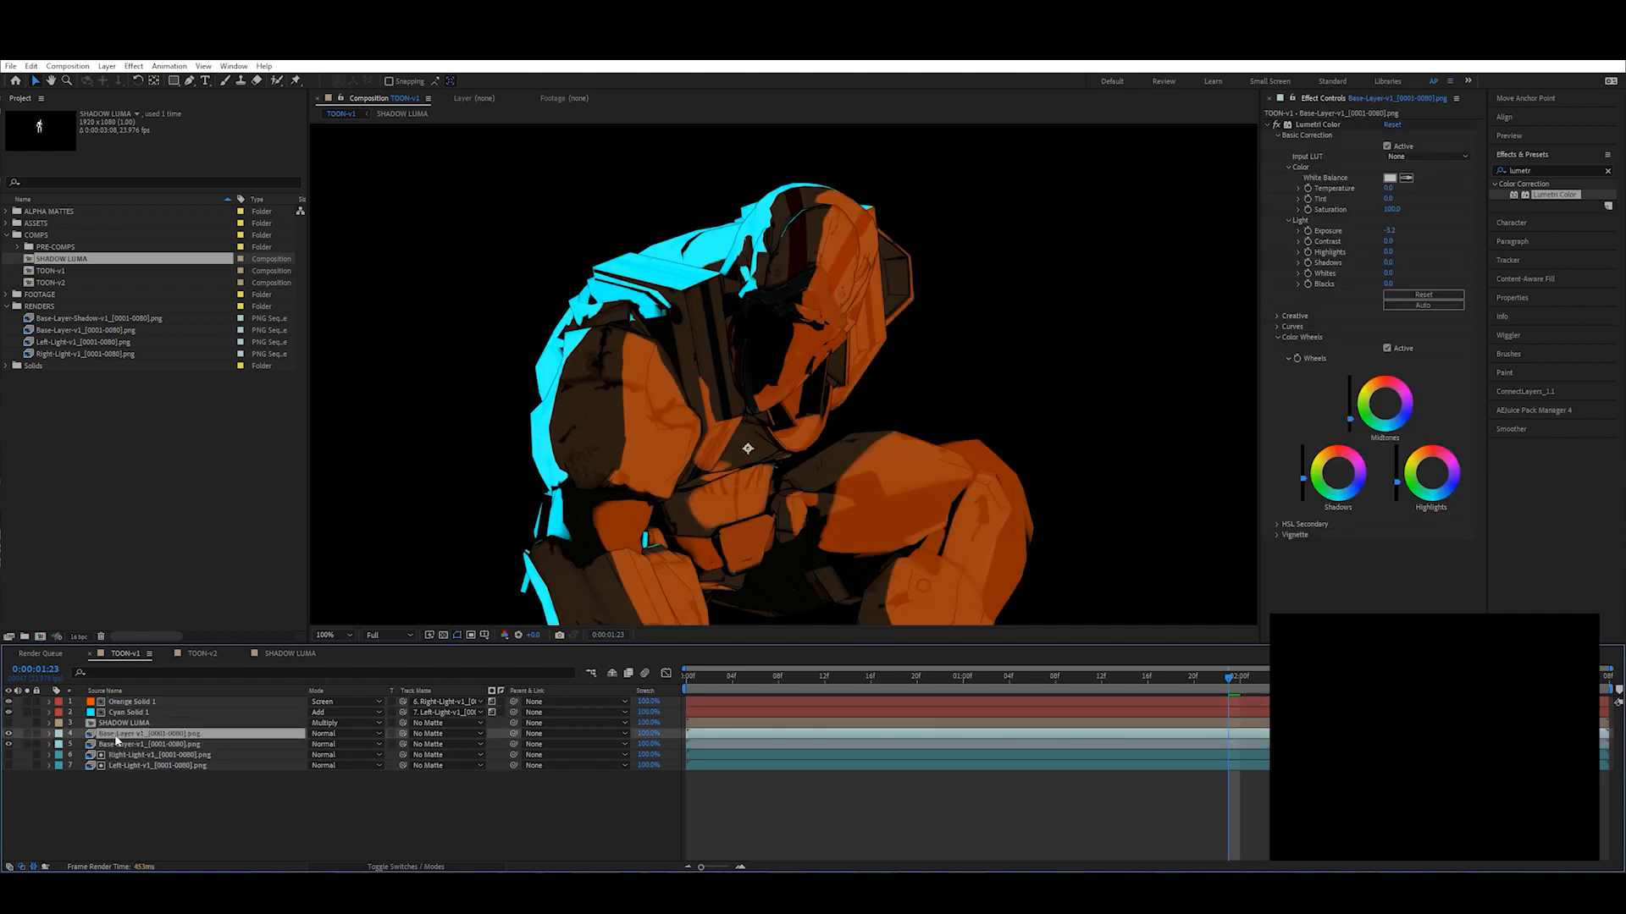
{"action": "left_click_drag", "start_coordinate": [133, 741], "coordinate": [143, 703]}
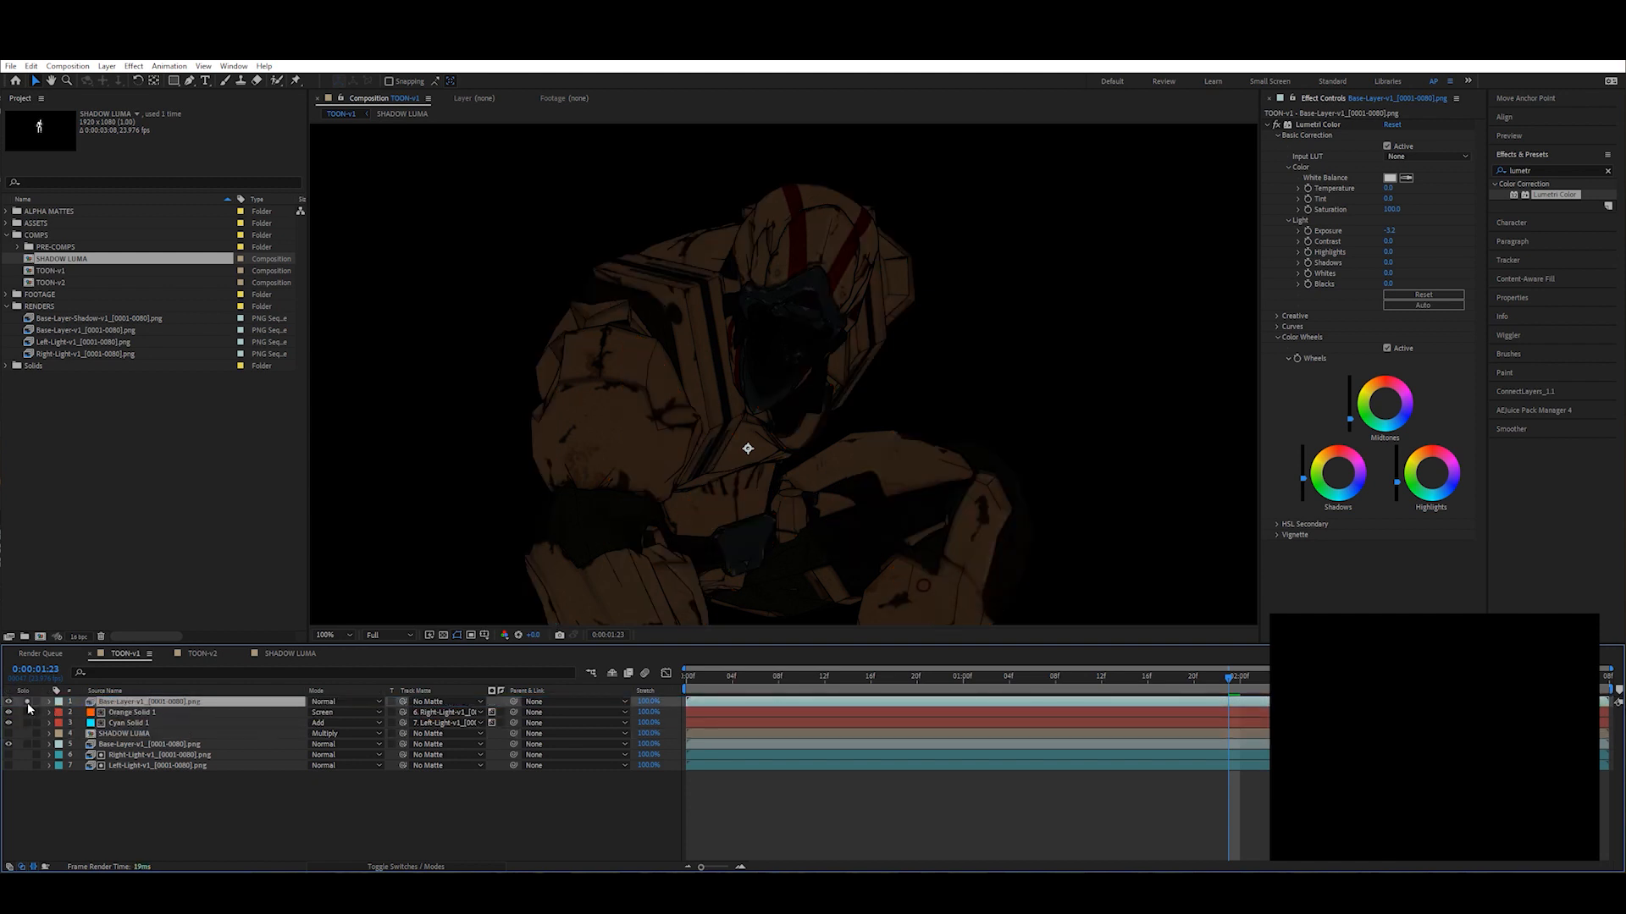
Step: Replace Lumetri Color on the top base layer copy with Levels, setting input black to about 0.07 and input white to about 0.47
{"action": "left_click", "coordinate": [1325, 126]}
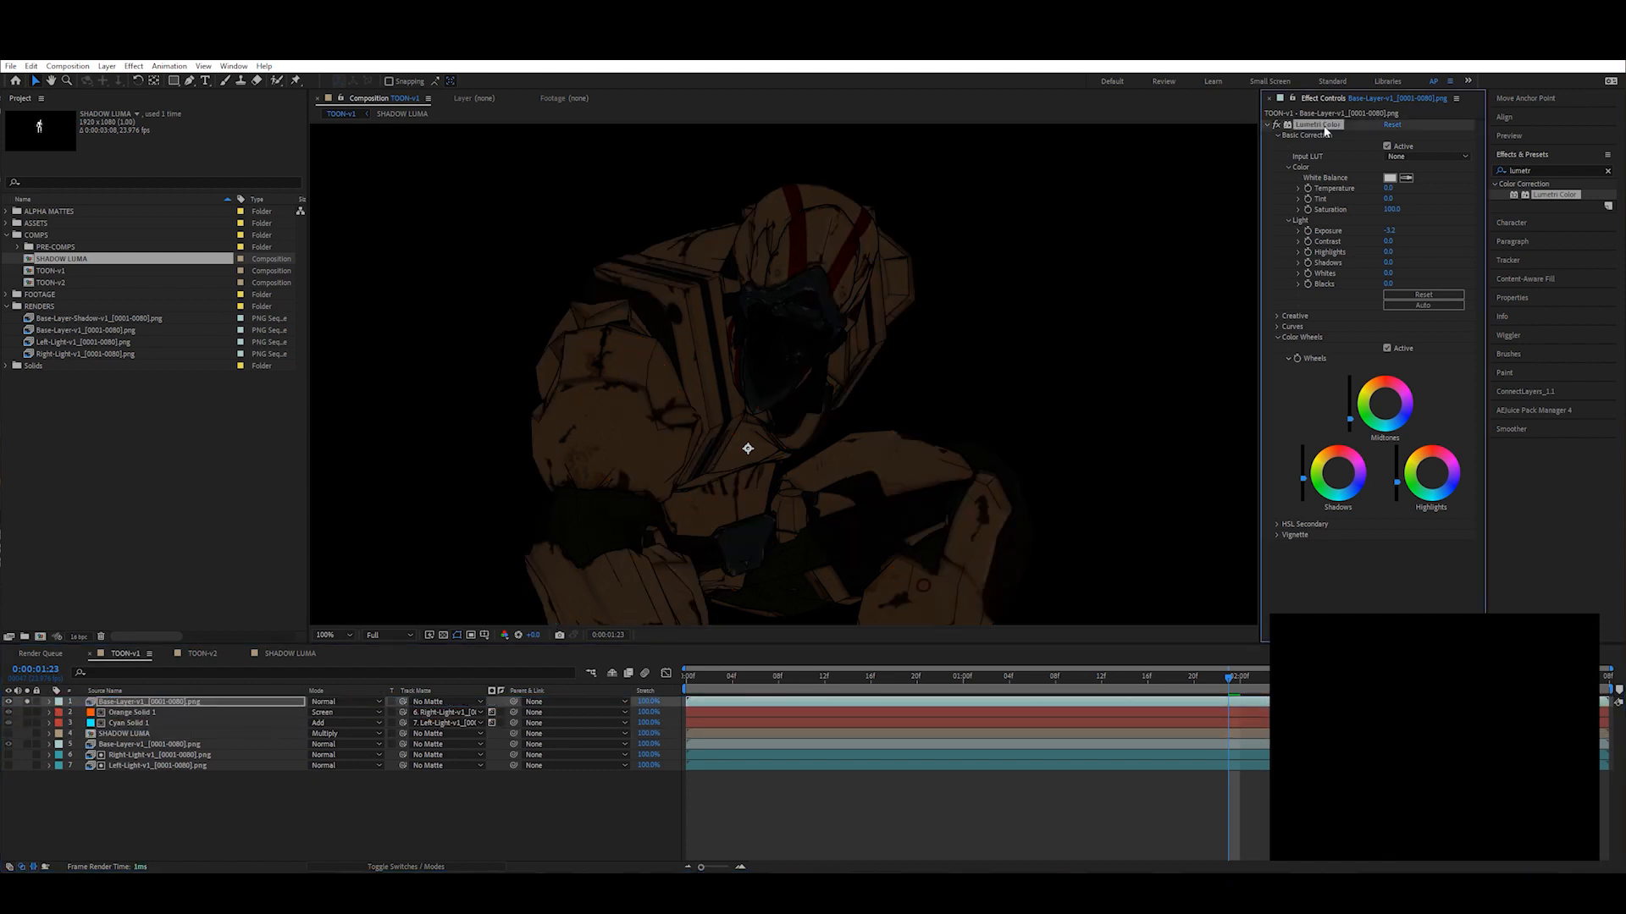
{"action": "key", "text": "Delete"}
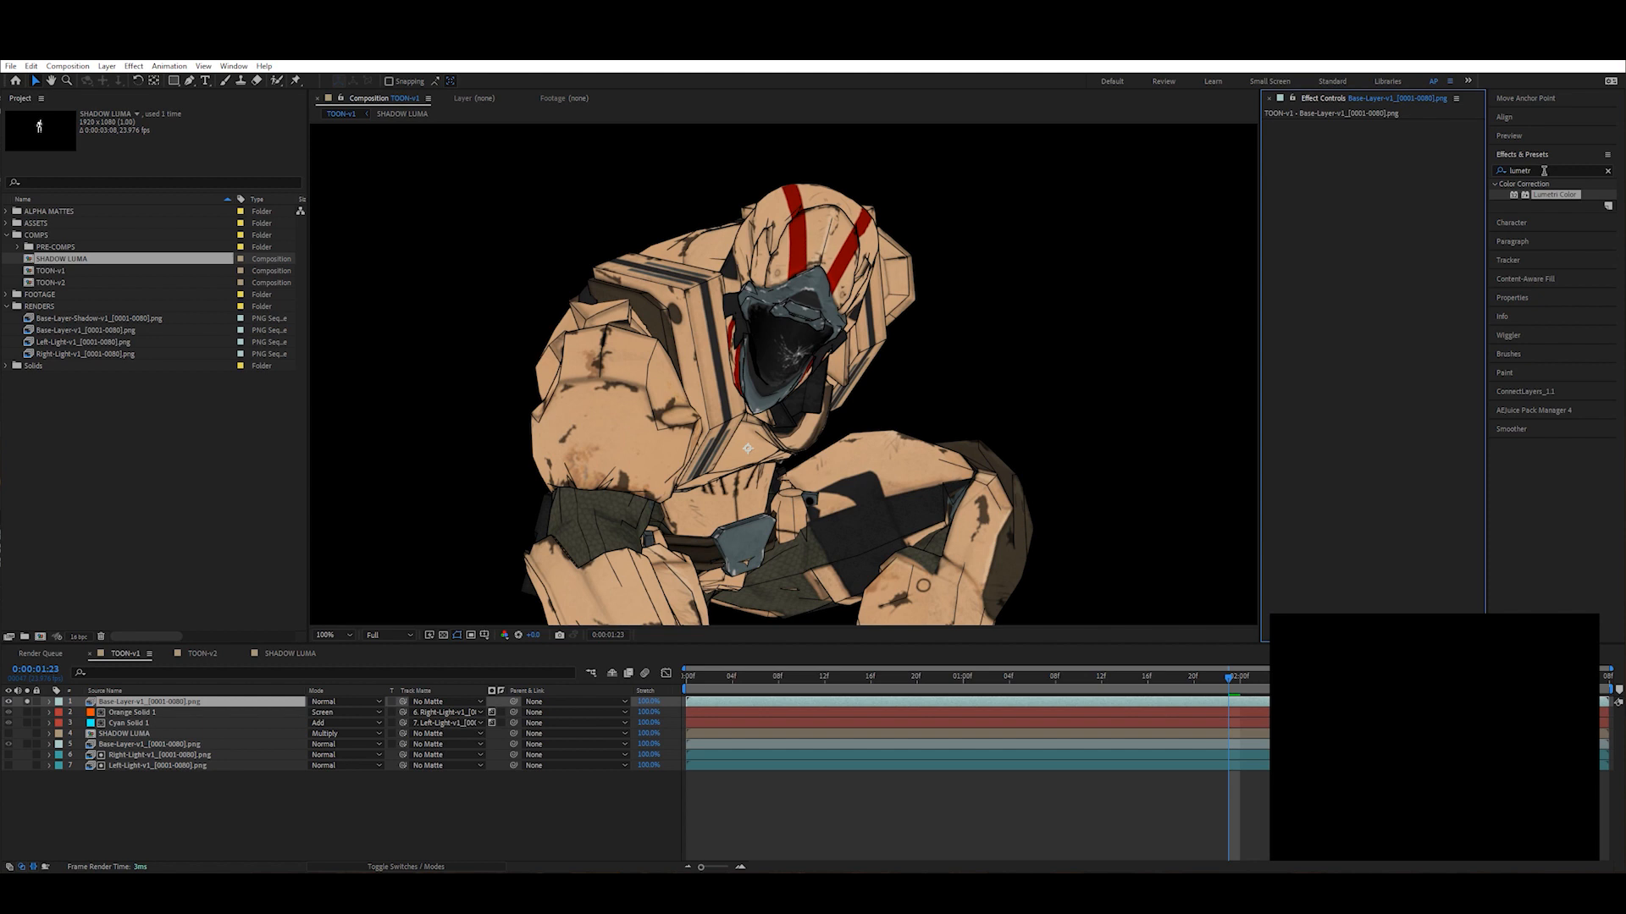
{"action": "left_click", "coordinate": [1501, 171]}
{"action": "type", "text": "lev"}
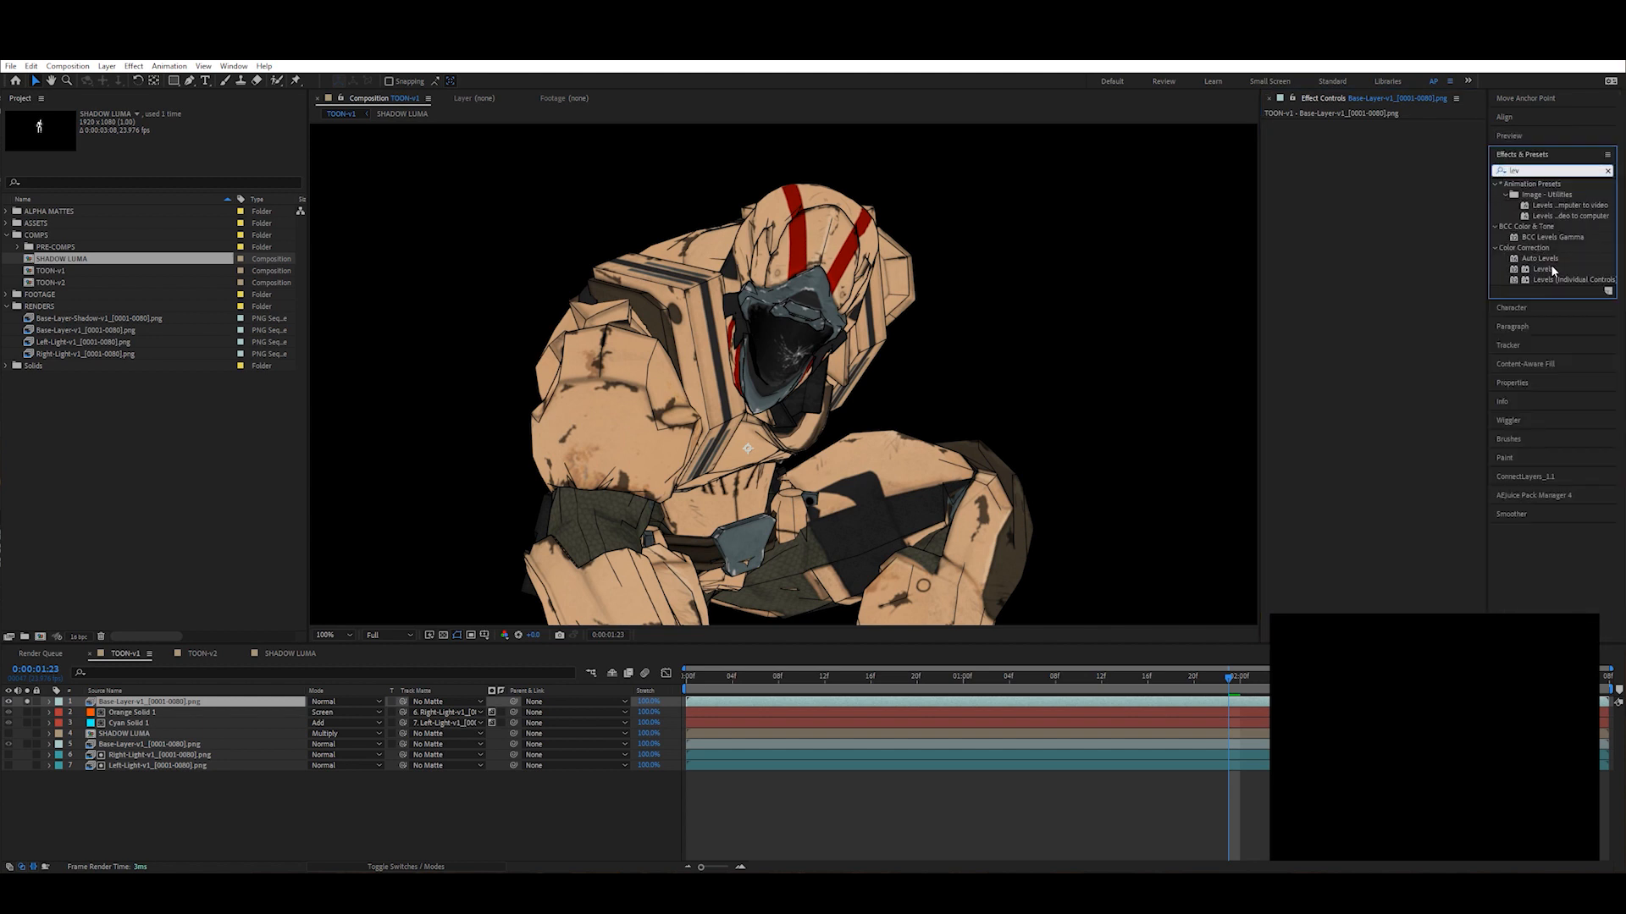
{"action": "left_click_drag", "start_coordinate": [1543, 268], "coordinate": [1309, 199]}
Step: Add the Find Edges and Tint effects to the top base layer copy to produce black-and-white outlines
{"action": "double_click", "coordinate": [1529, 169]}
{"action": "type", "text": "find"}
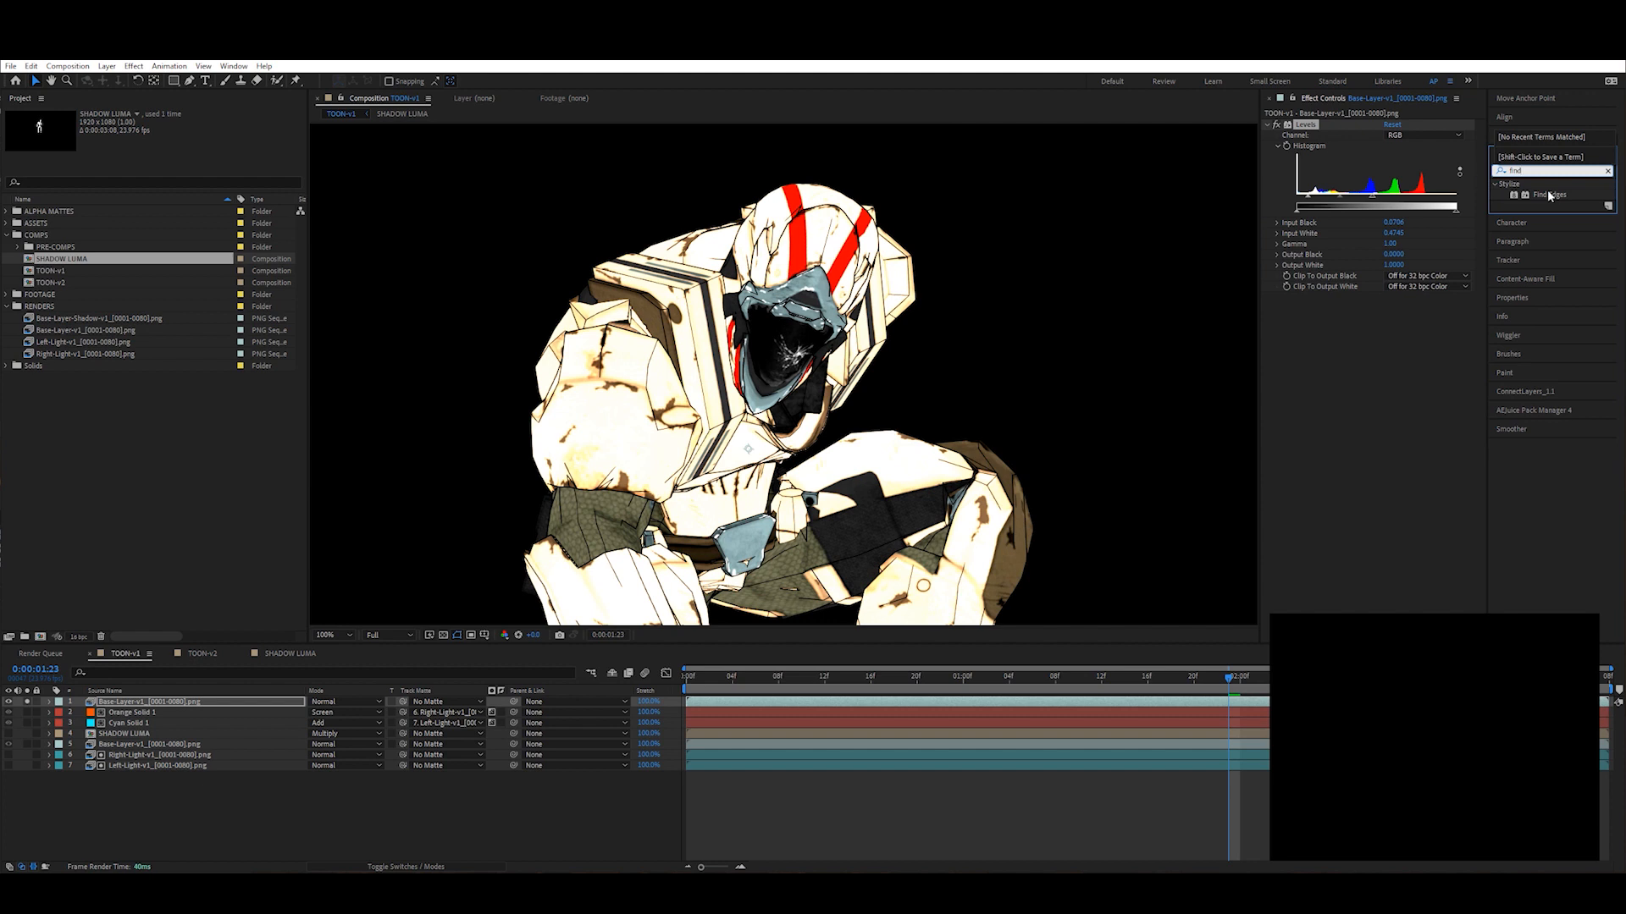
{"action": "double_click", "coordinate": [1549, 196]}
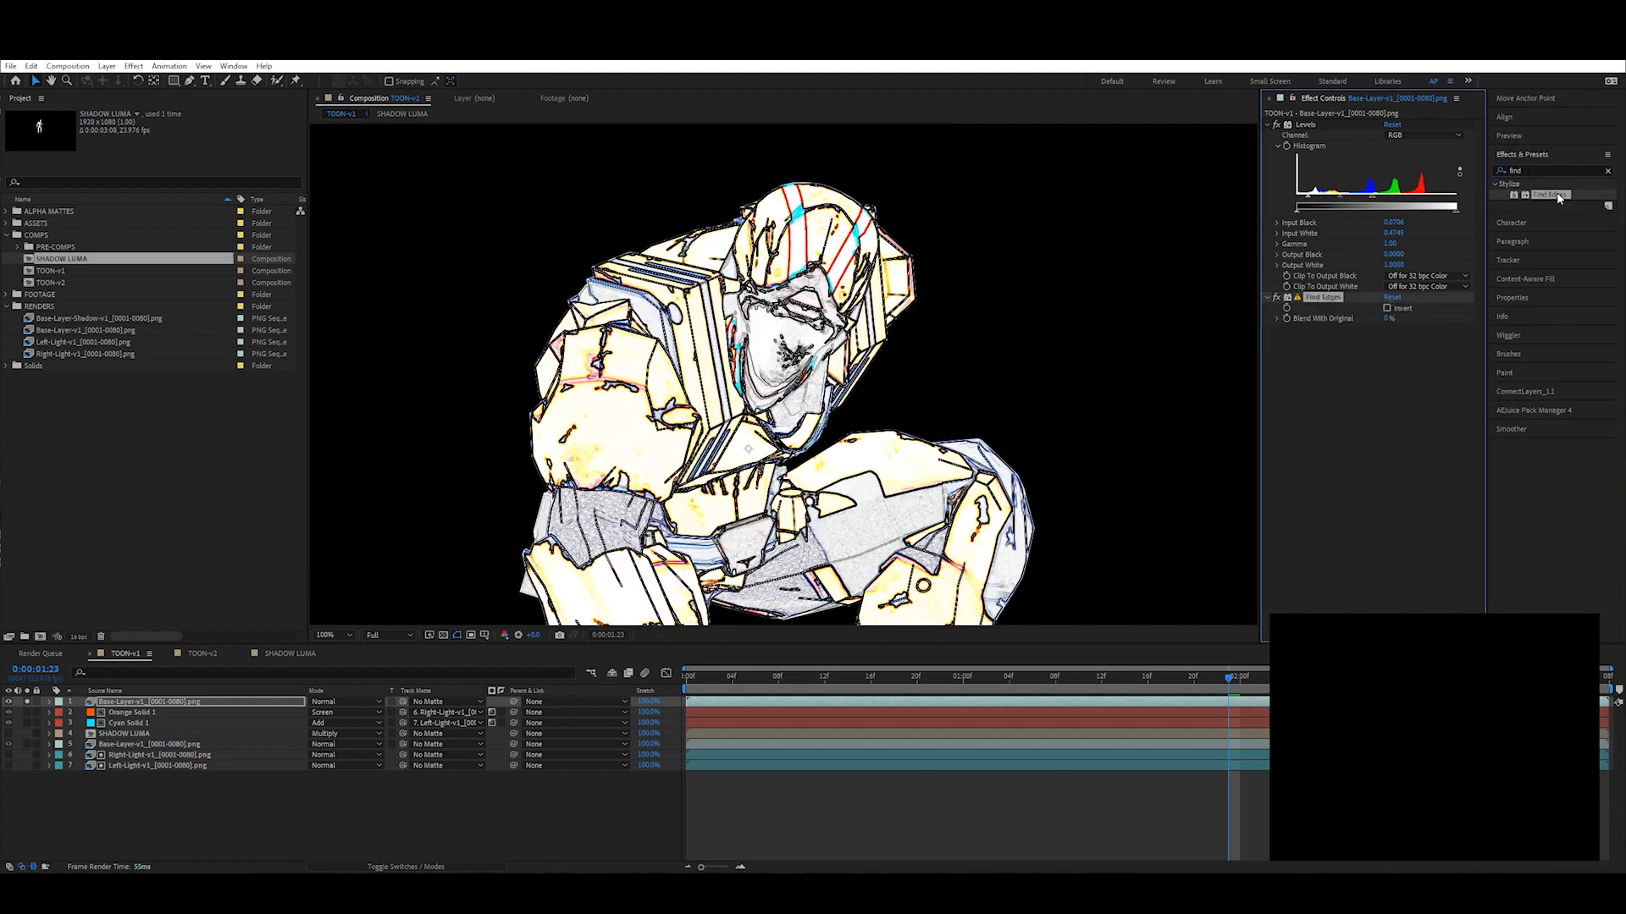
{"action": "type", "text": "tint"}
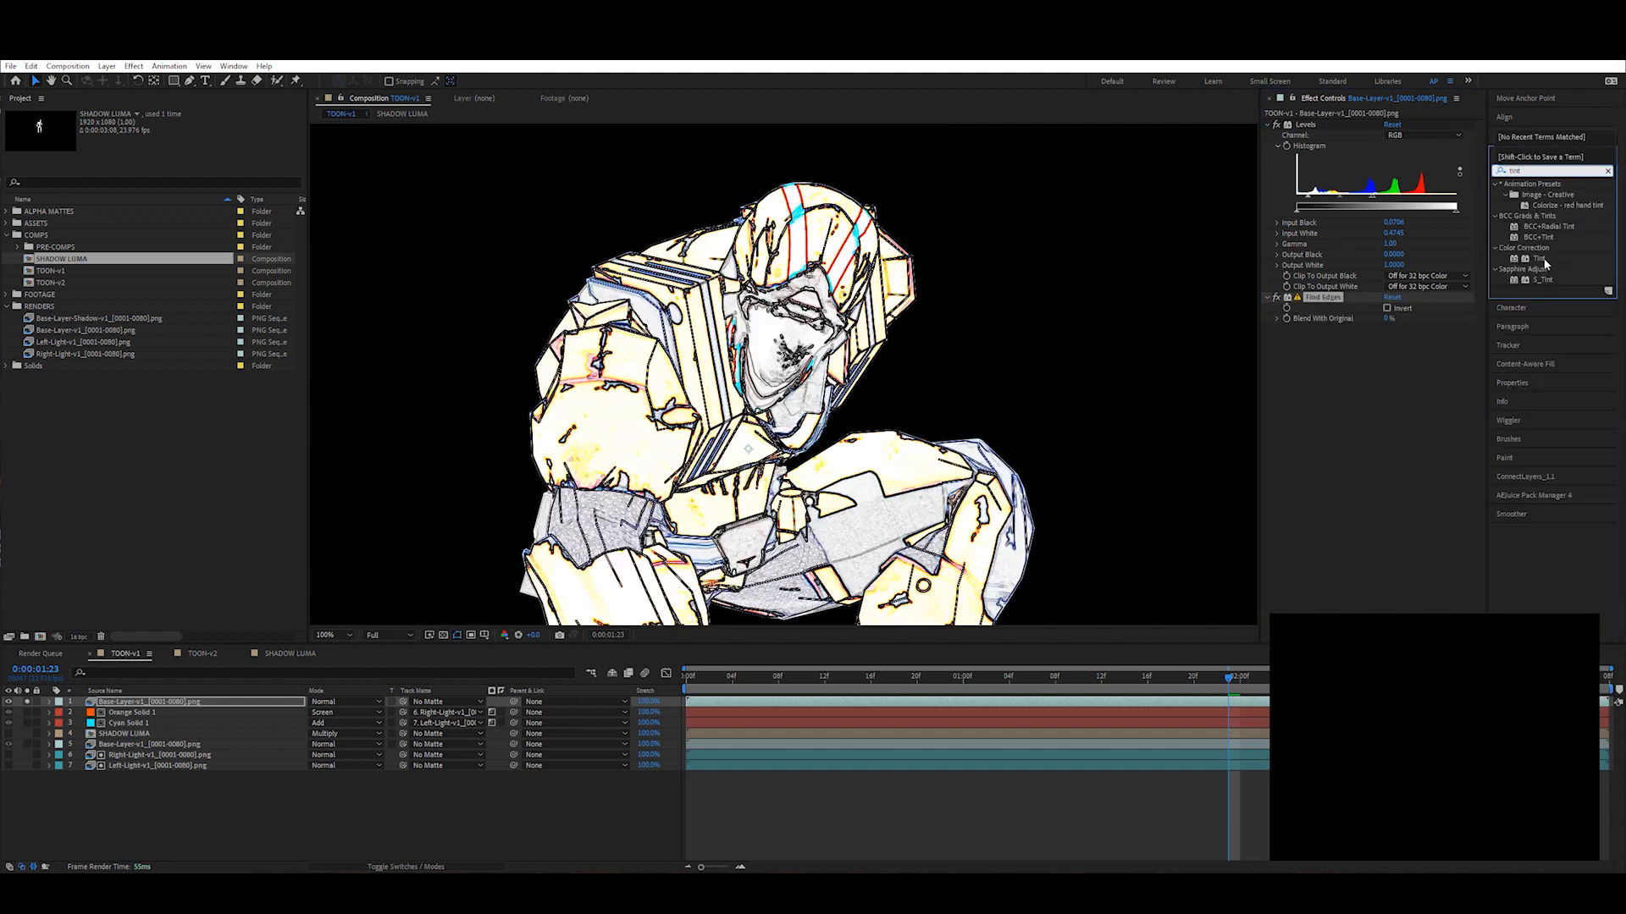
{"action": "double_click", "coordinate": [1543, 259]}
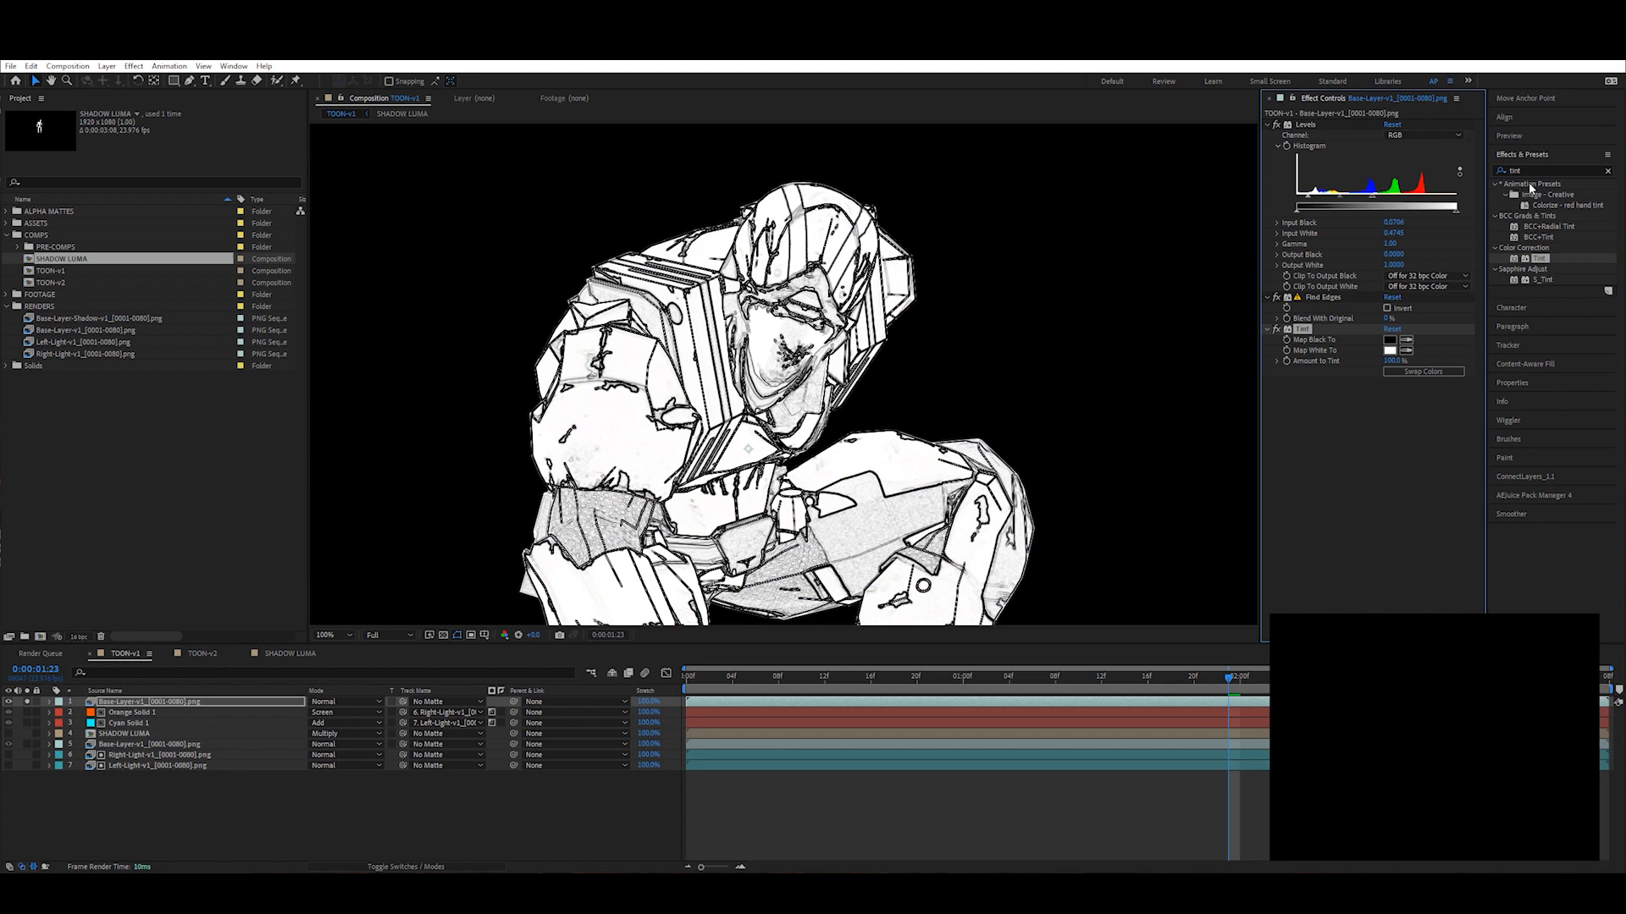
Step: Add a second Levels effect below Tint, with gamma about 2.9 and input white about 0.08, to thin and clean the outlines
{"action": "type", "text": "lev"}
{"action": "left_click_drag", "start_coordinate": [1543, 269], "coordinate": [1363, 462]}
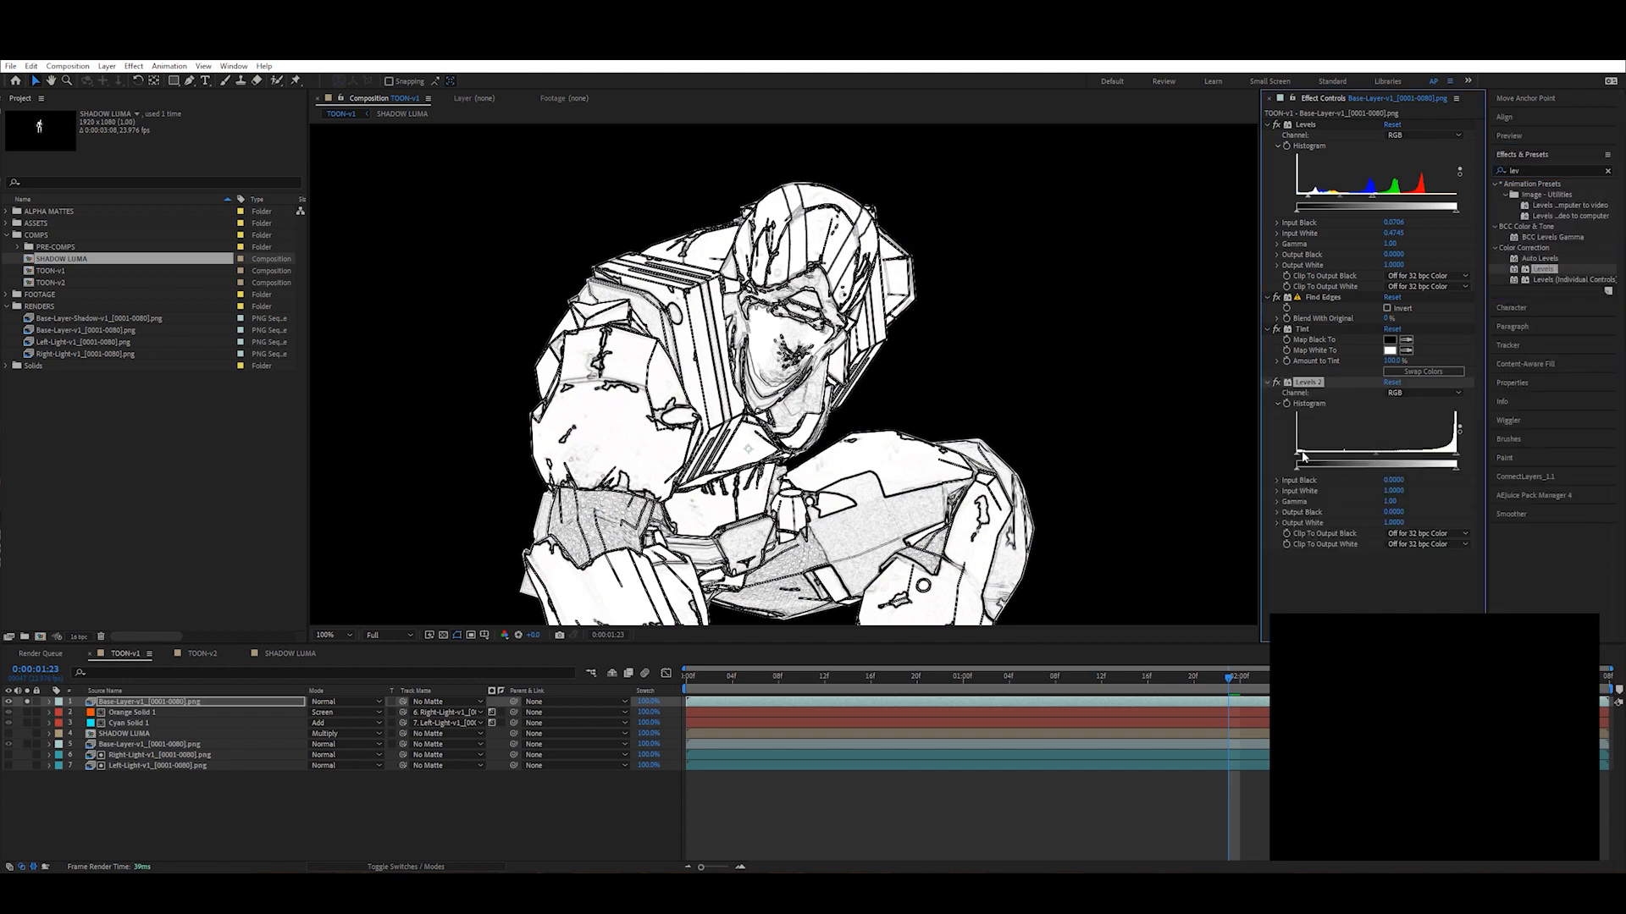
{"action": "left_click_drag", "start_coordinate": [1353, 458], "coordinate": [1304, 459]}
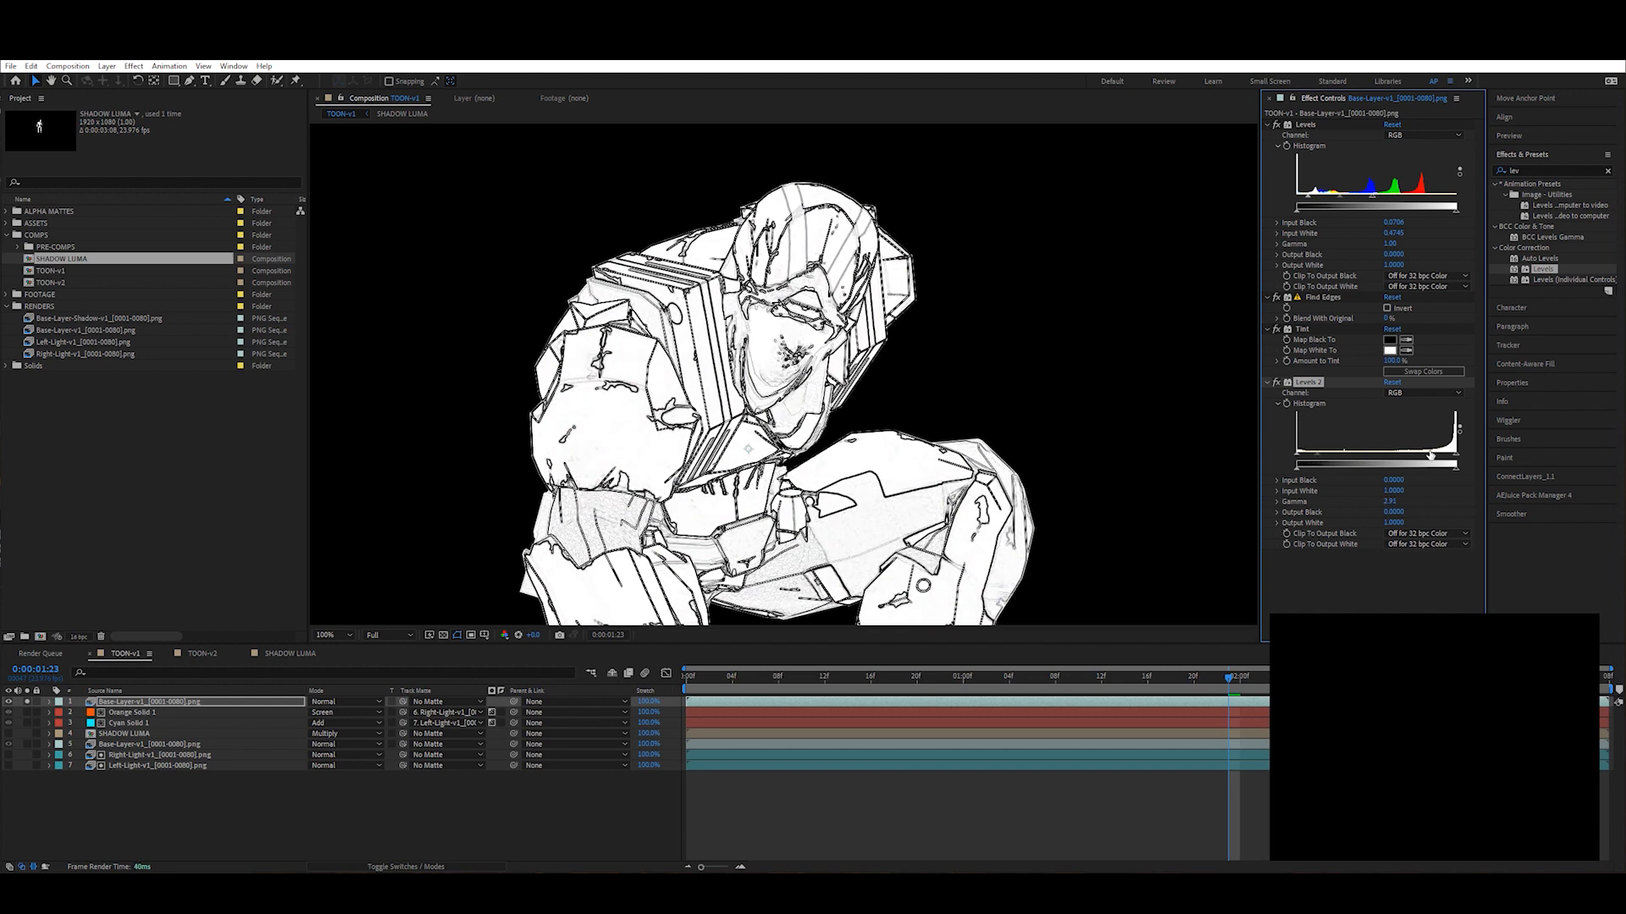
{"action": "left_click_drag", "start_coordinate": [1385, 461], "coordinate": [1308, 459]}
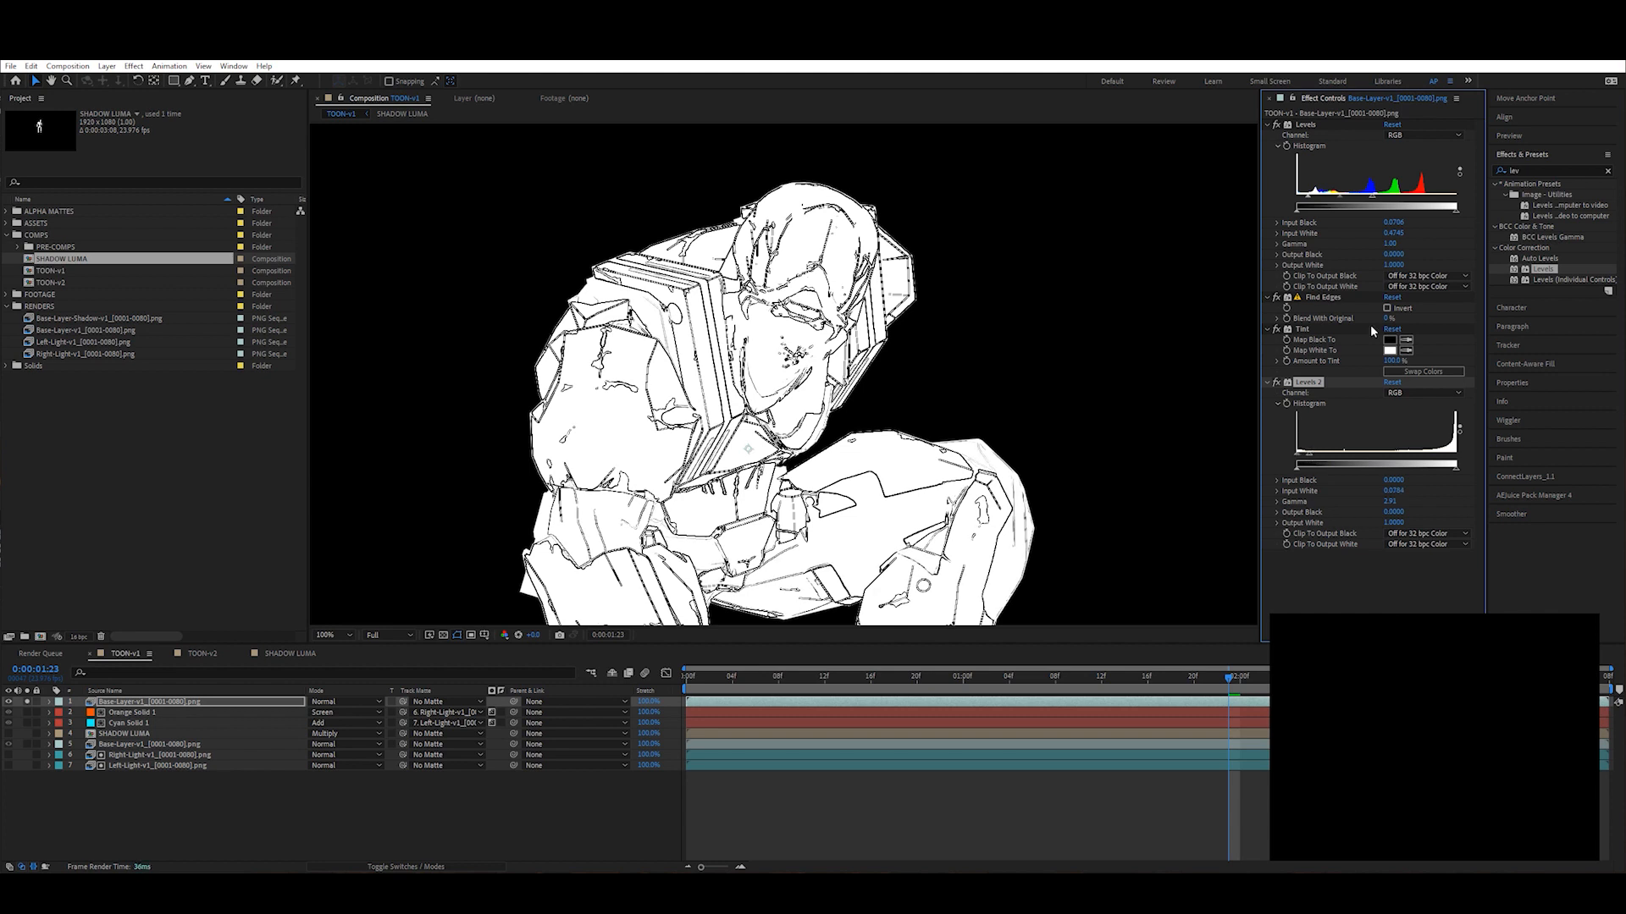
Step: Set the first Levels effect on the outline layer to input black 0 and input white about 0.22
{"action": "left_click_drag", "start_coordinate": [1374, 200], "coordinate": [1291, 198]}
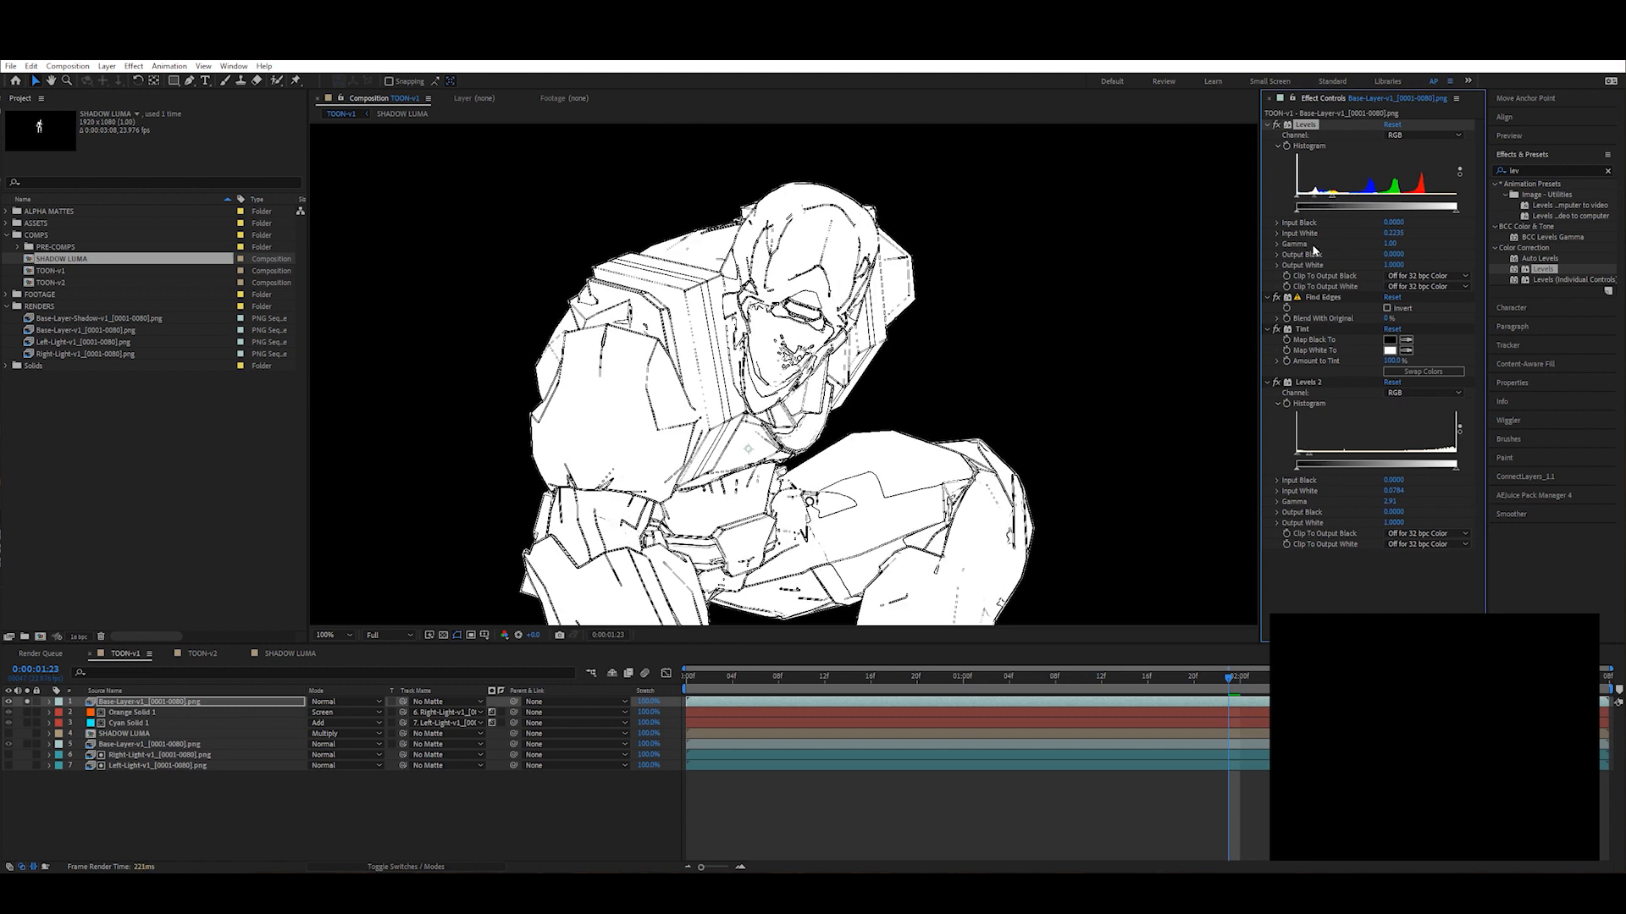
{"action": "scroll", "coordinate": [880, 491], "scroll_direction": "up", "scroll_amount": 1}
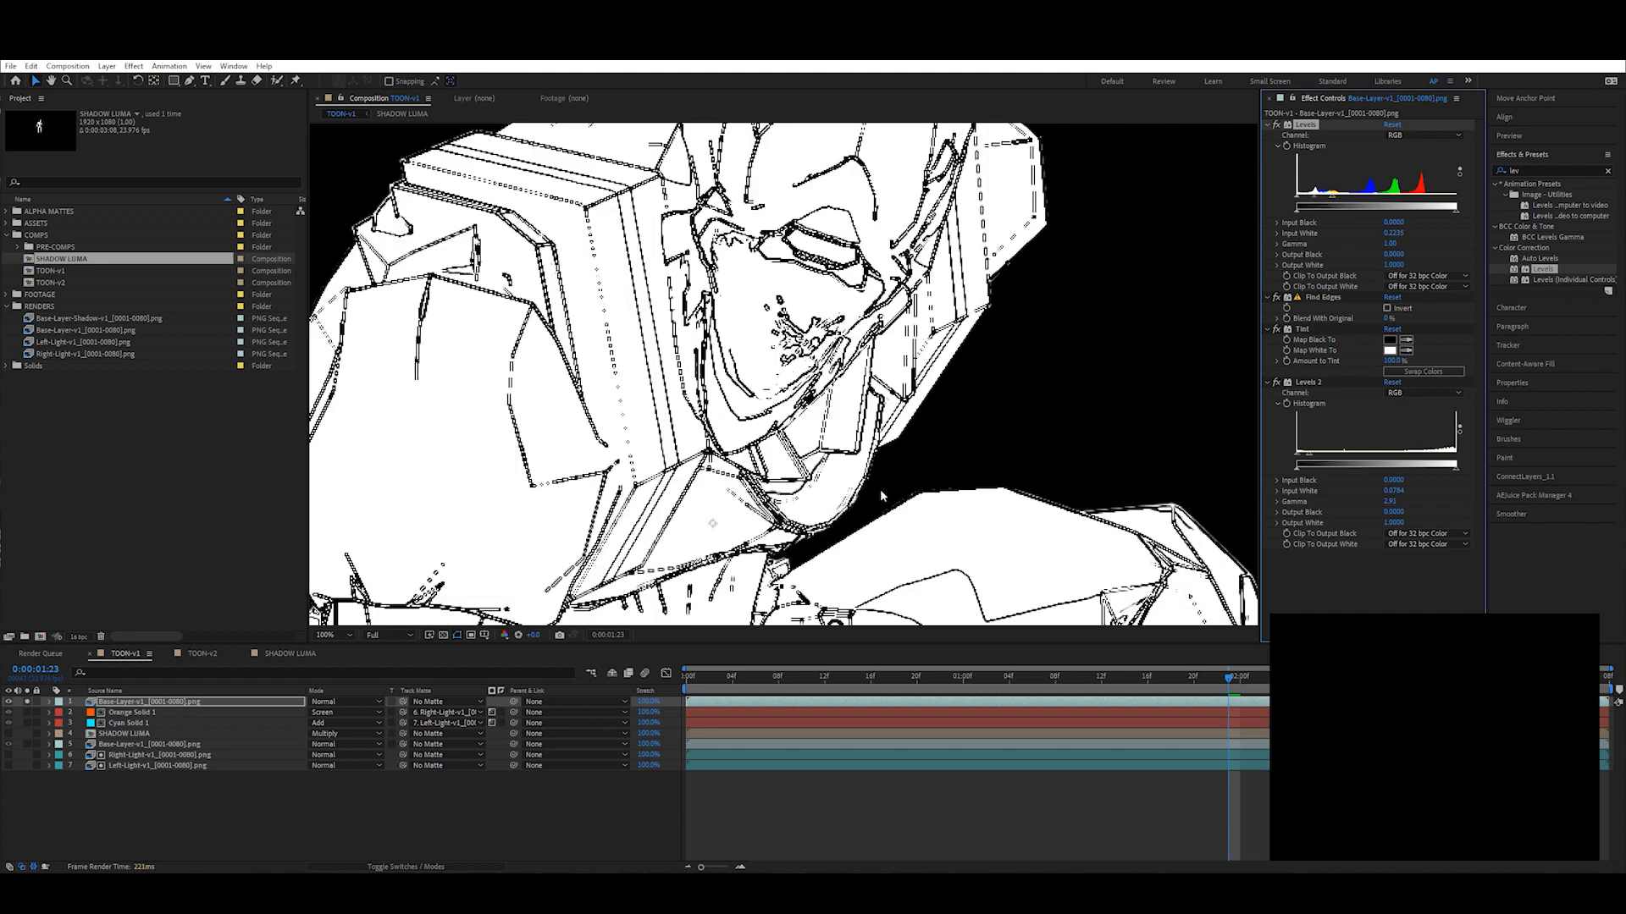
{"action": "scroll", "coordinate": [880, 489], "scroll_direction": "down", "scroll_amount": 2}
{"action": "scroll", "coordinate": [880, 490], "scroll_direction": "up", "scroll_amount": 1}
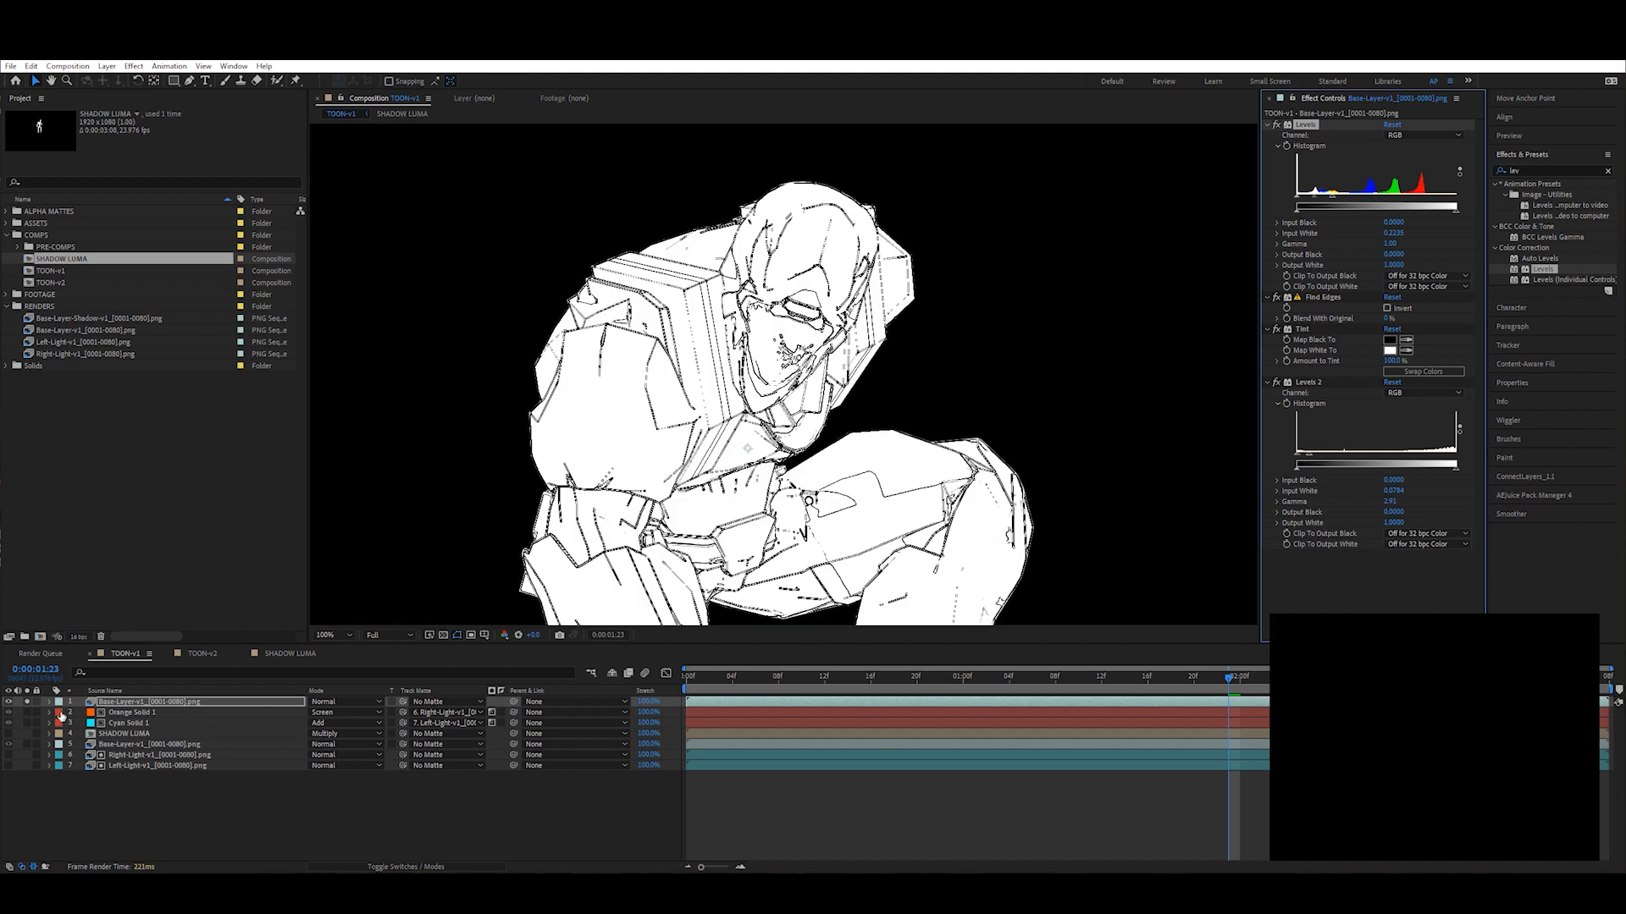
Step: Turn off solo on the outline layer and set its blending mode to Multiply
{"action": "left_click", "coordinate": [343, 702]}
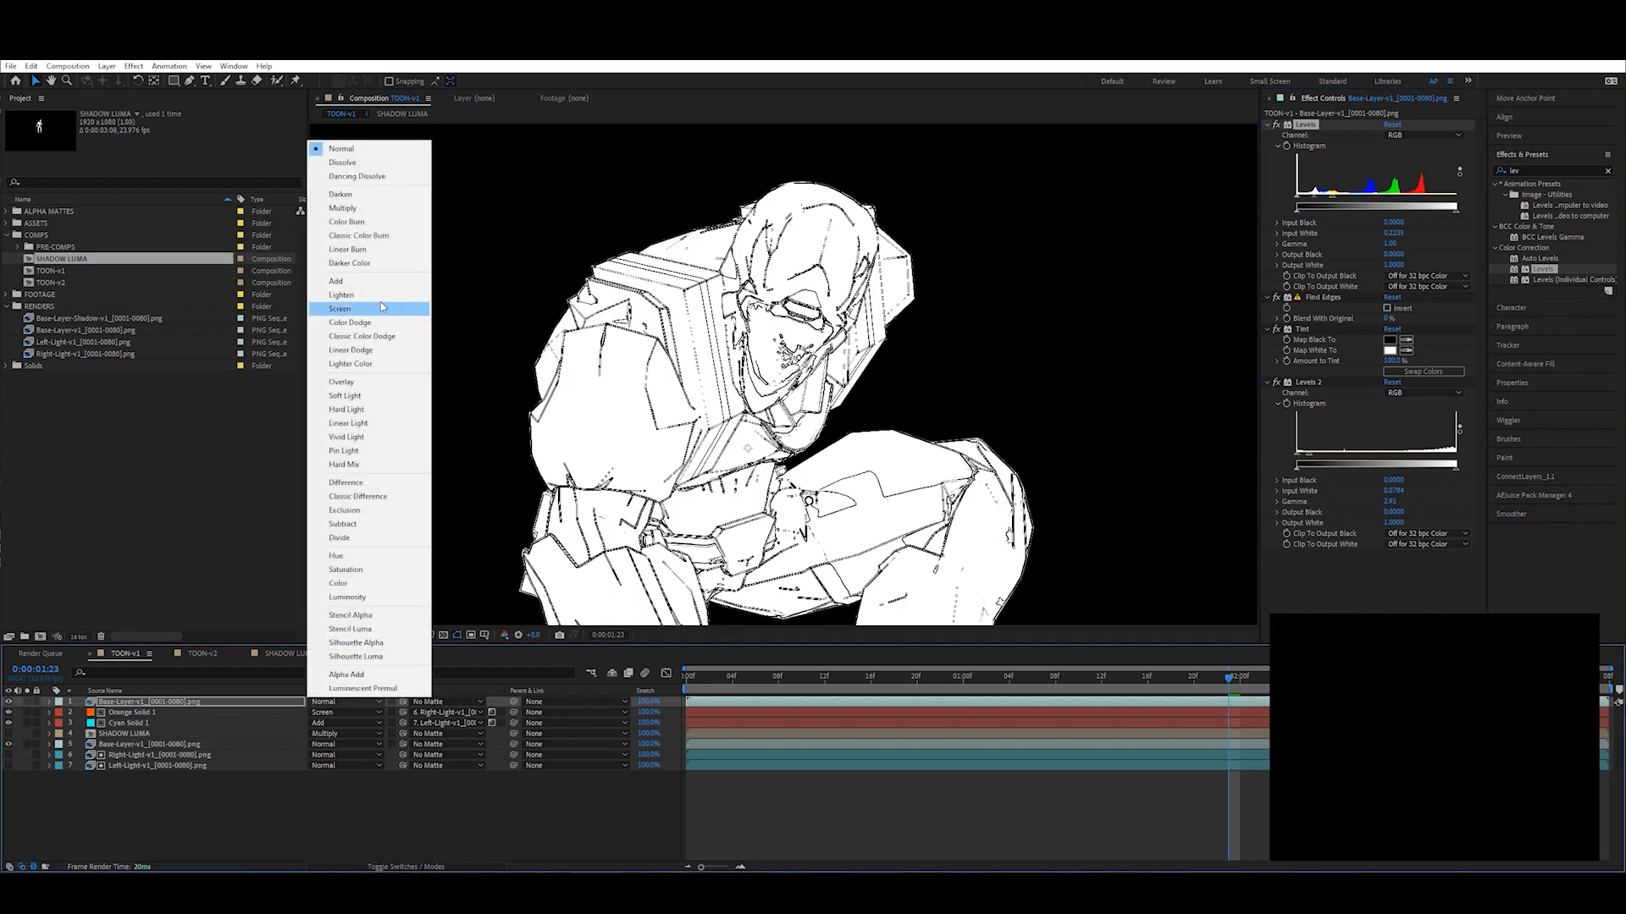
{"action": "left_click", "coordinate": [343, 209]}
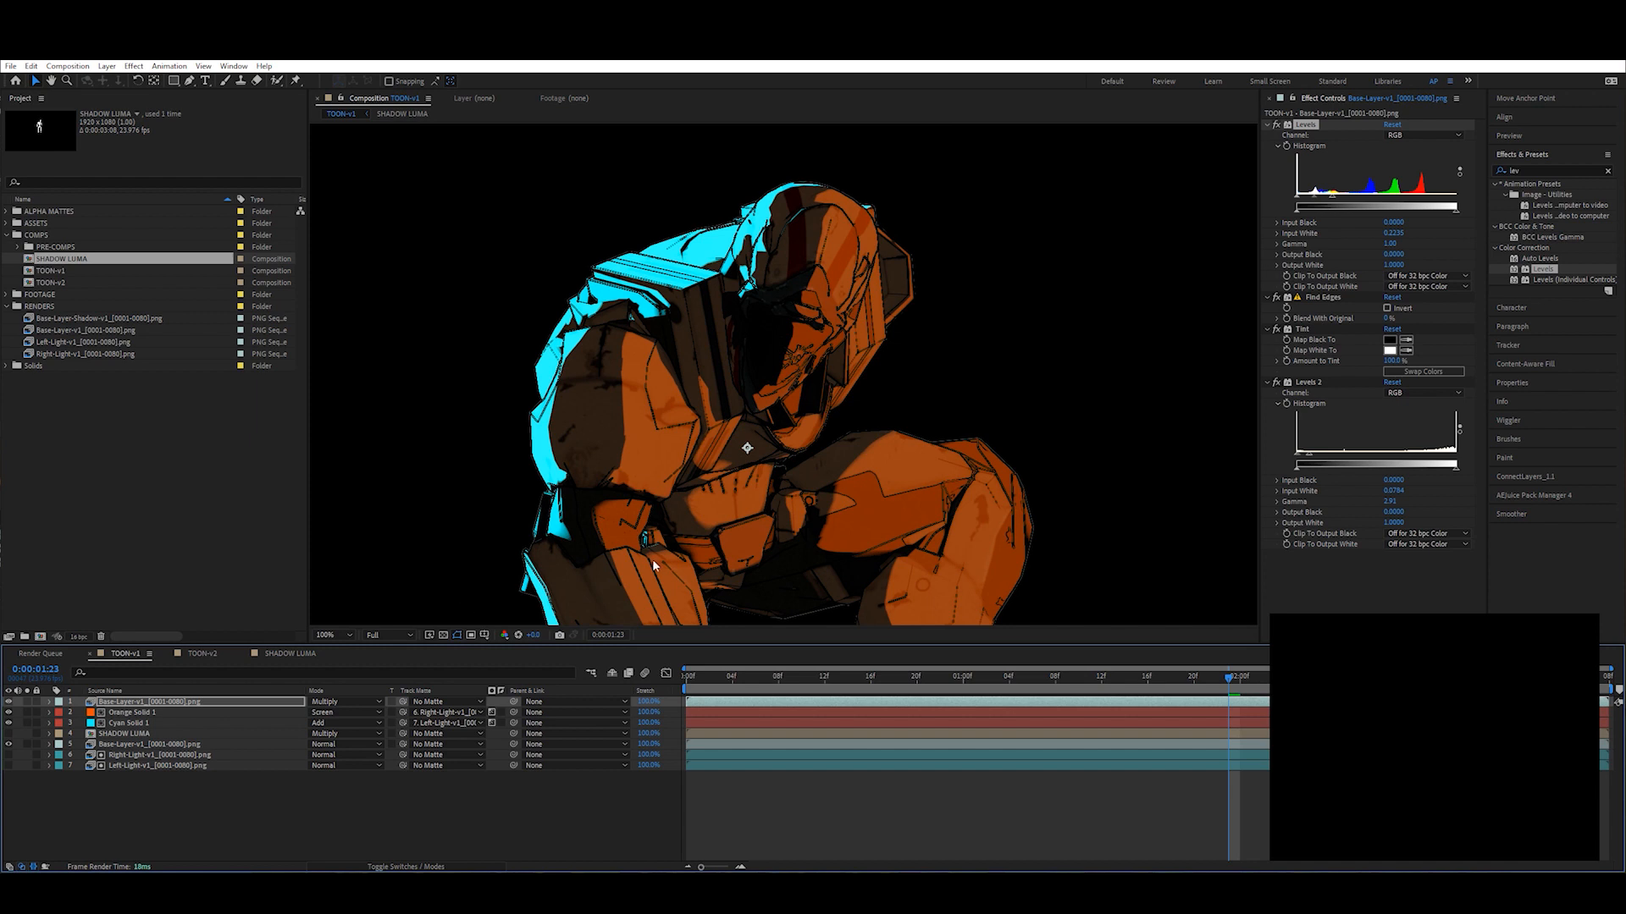
{"action": "key", "text": "period"}
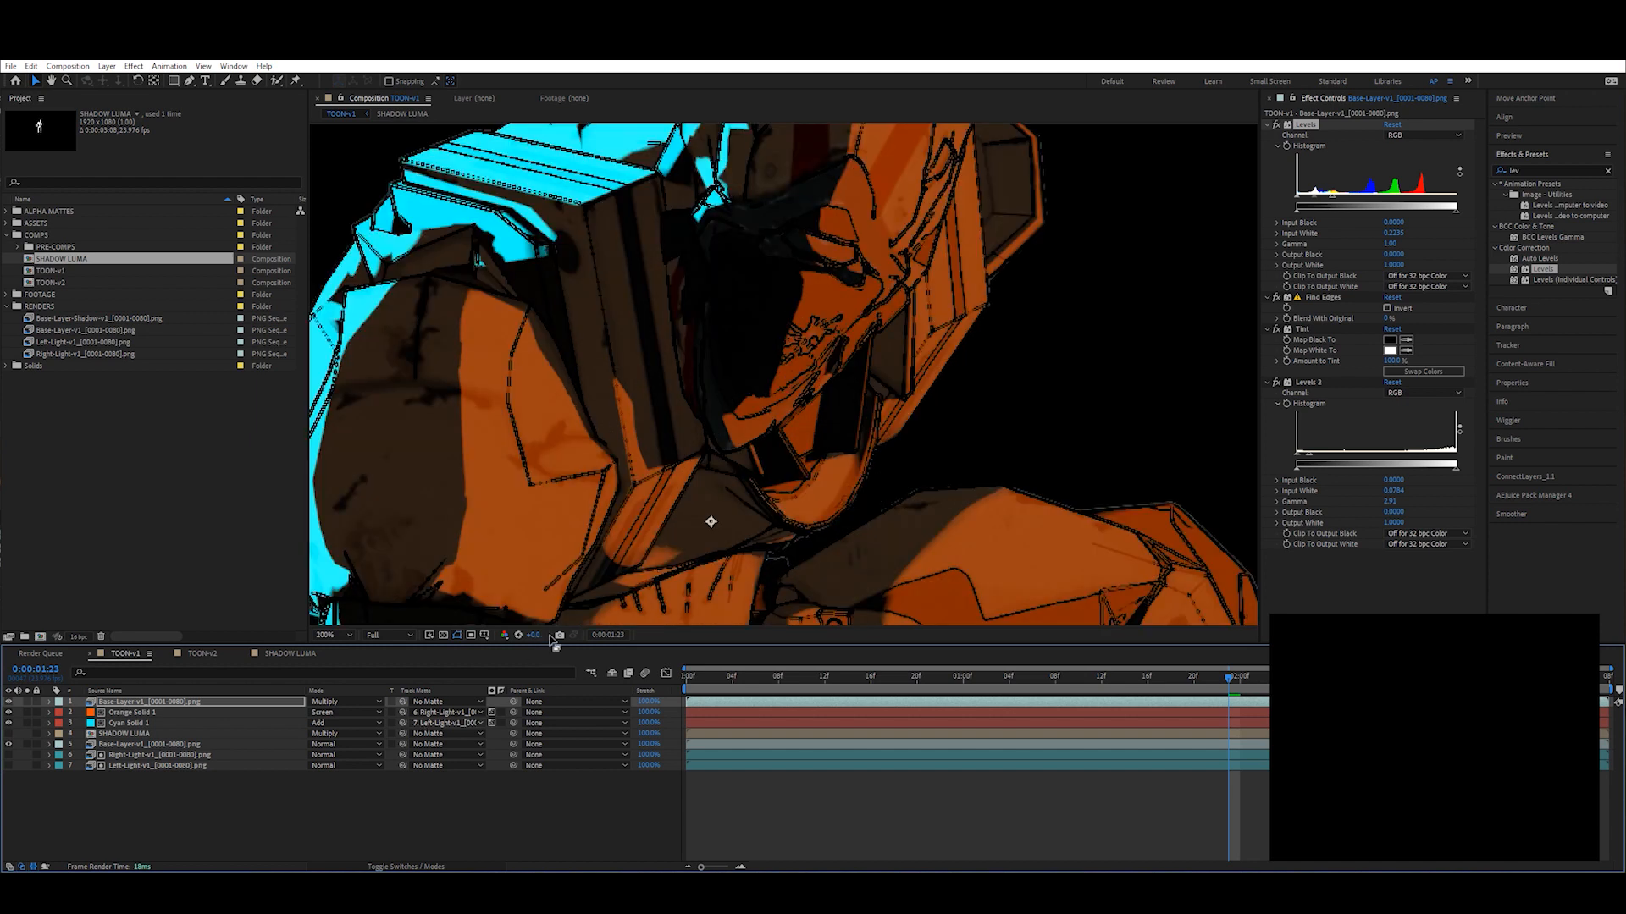
Step: Add Fast Box Blur to the outline layer with a blur radius of 0.5
{"action": "left_click", "coordinate": [1550, 170]}
{"action": "type", "text": "fas"}
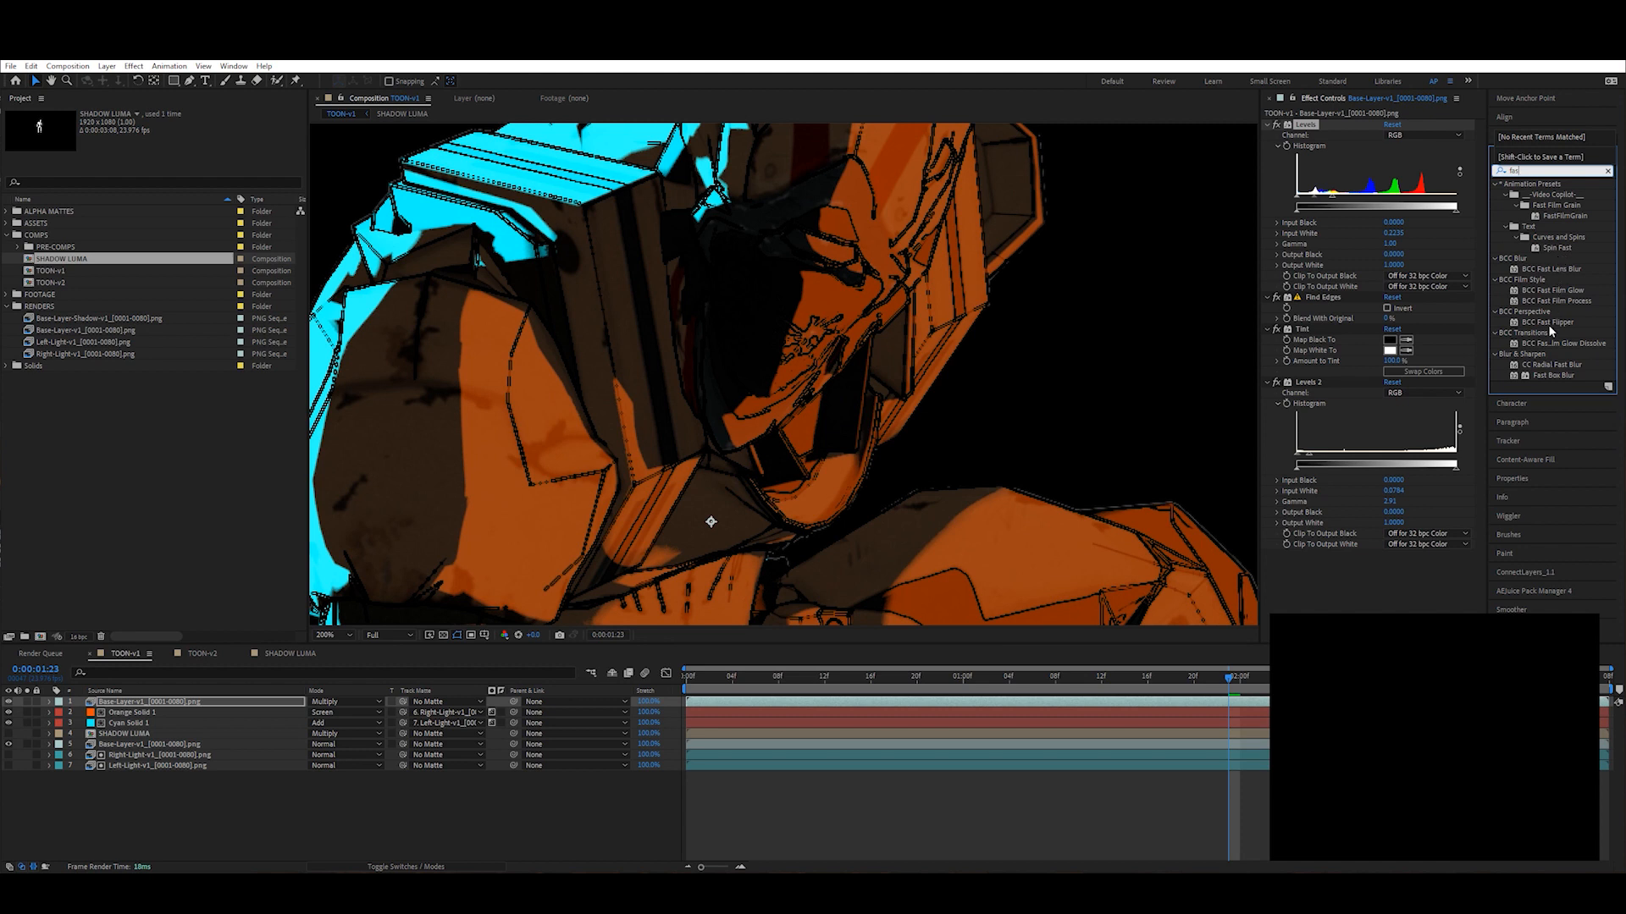
{"action": "left_click", "coordinate": [1554, 375]}
{"action": "double_click", "coordinate": [1554, 375]}
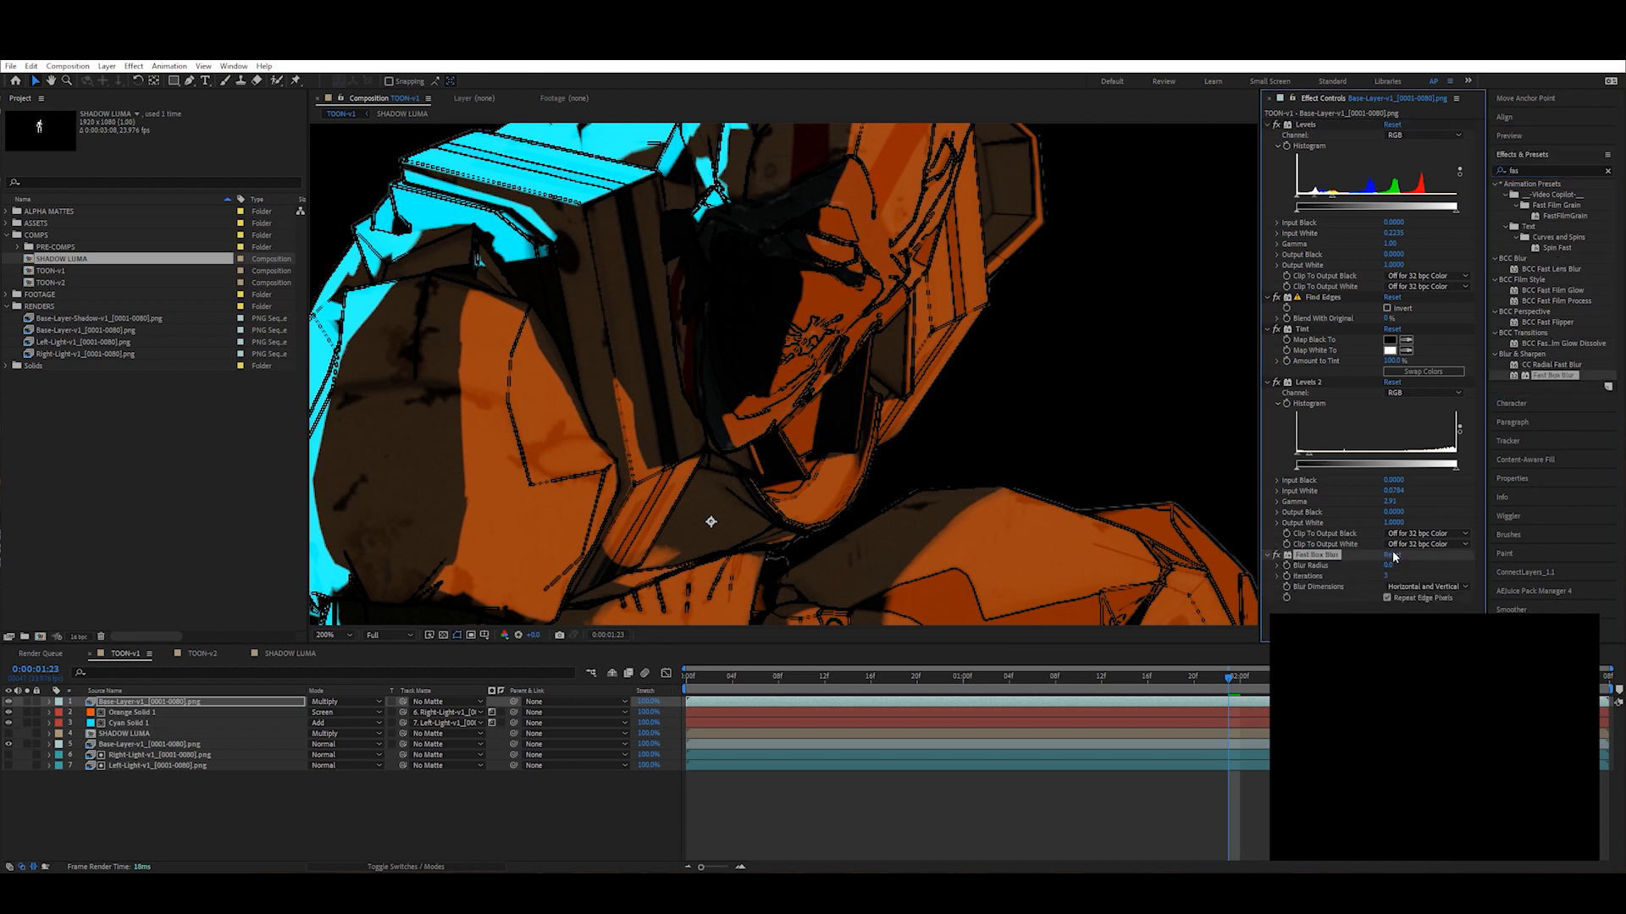
{"action": "left_click", "coordinate": [1391, 565]}
{"action": "type", "text": ".5"}
{"action": "key", "text": "Return"}
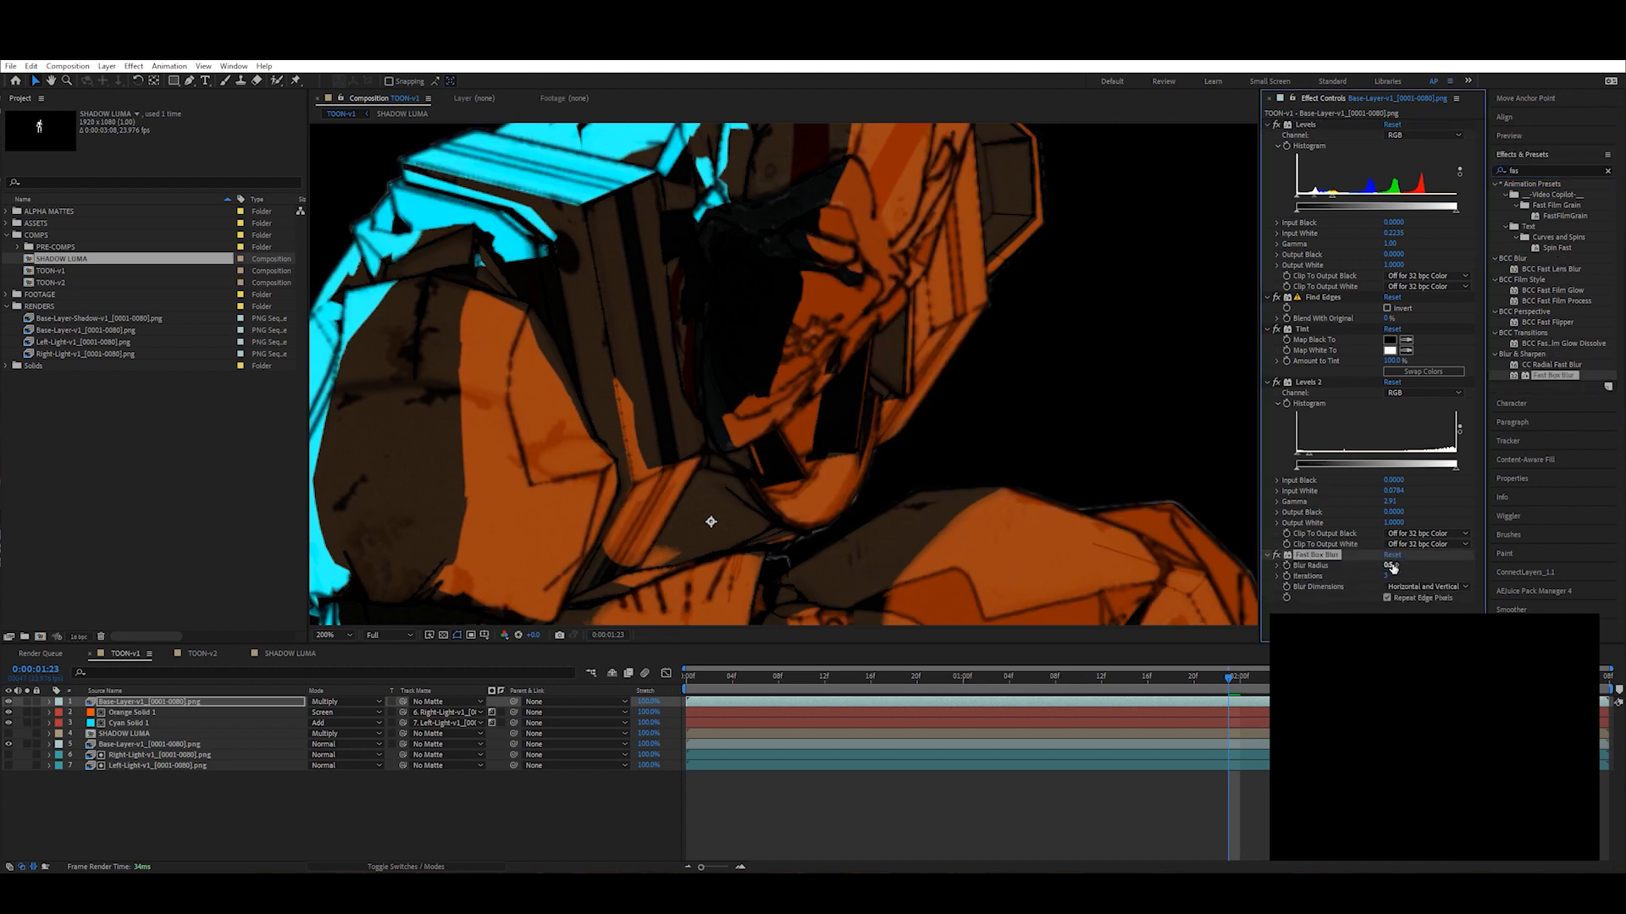
Step: Add a third Levels effect below Fast Box Blur, with input black about 0.34 and input white about 0.61, to sharpen the lines
{"action": "left_click", "coordinate": [1535, 170]}
{"action": "type", "text": "lev"}
{"action": "left_click_drag", "start_coordinate": [1537, 270], "coordinate": [1352, 555]}
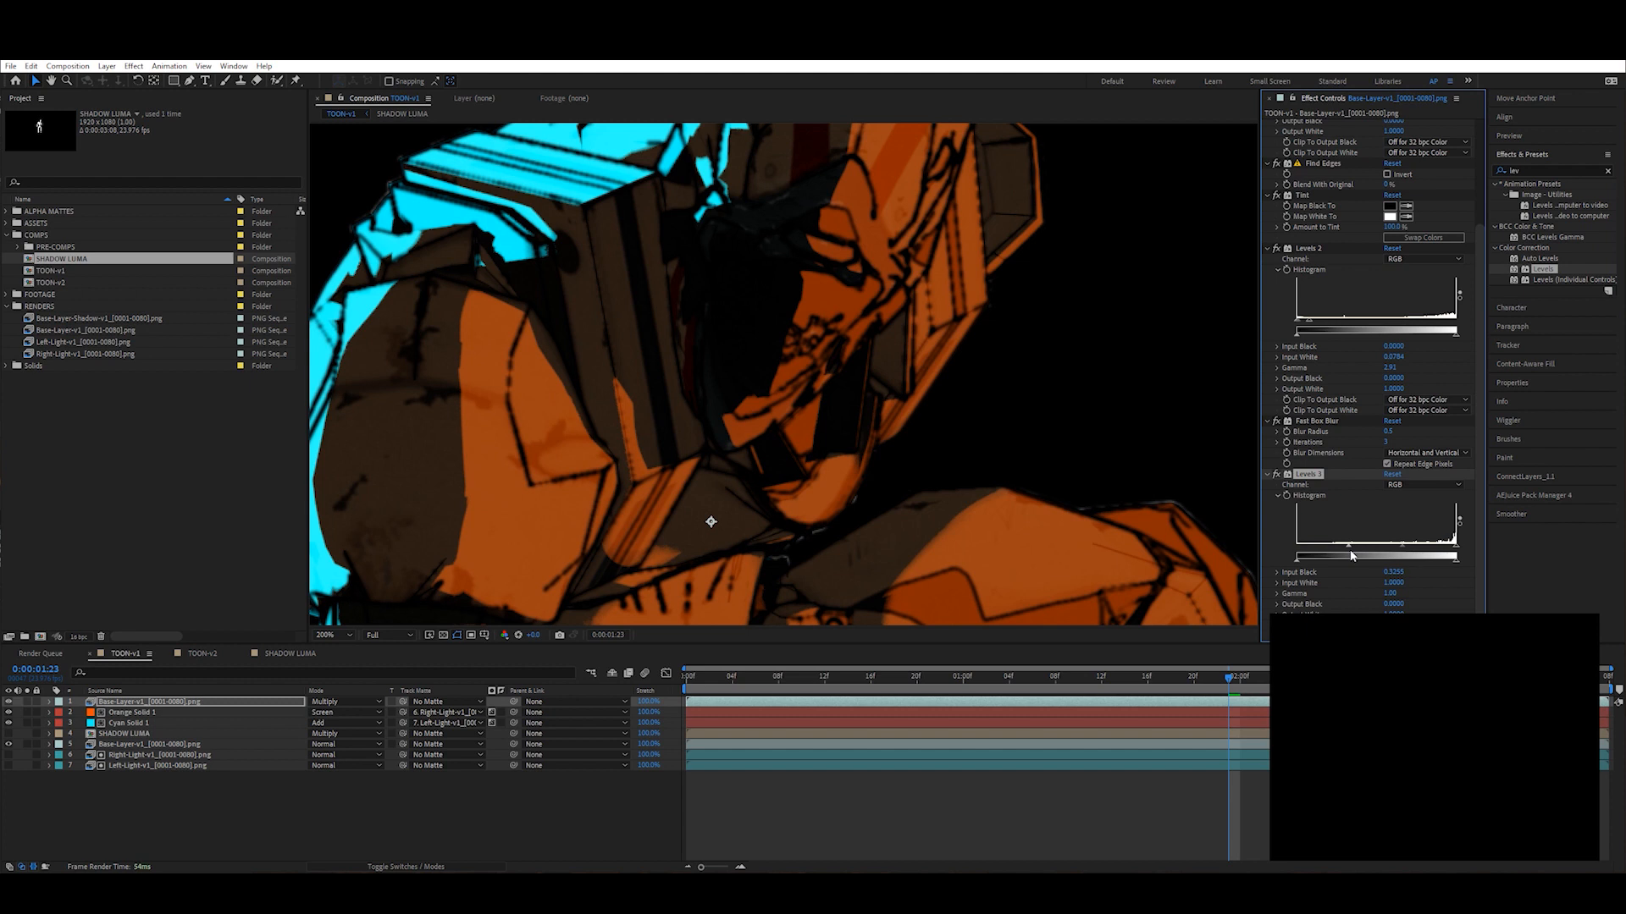
{"action": "left_click_drag", "start_coordinate": [1456, 558], "coordinate": [1397, 555]}
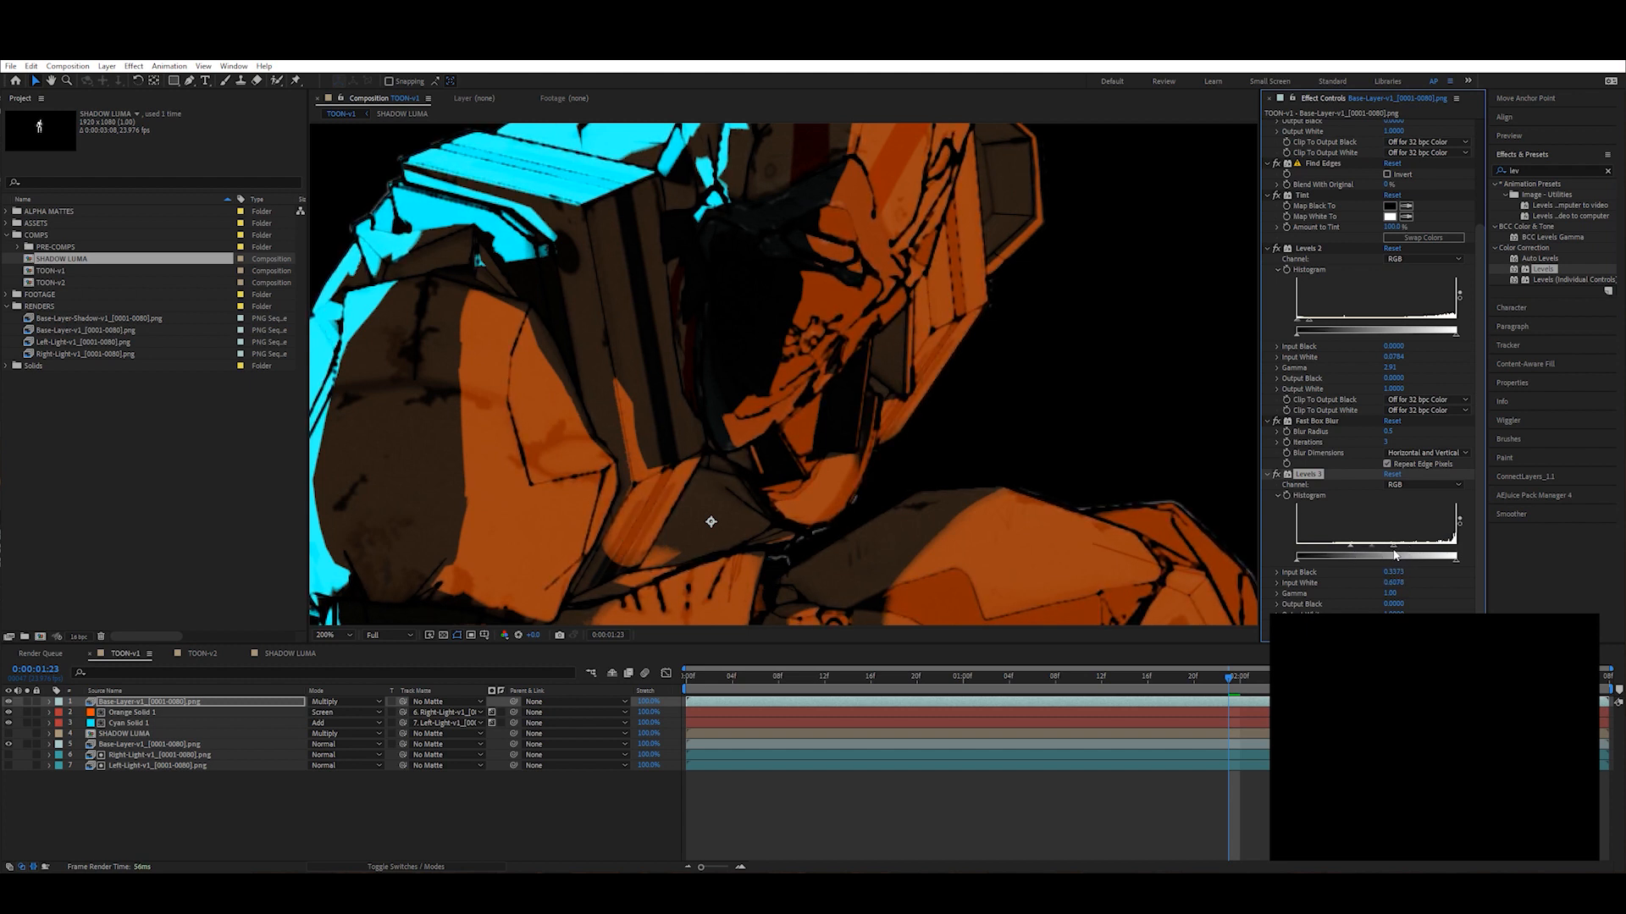
{"action": "scroll", "coordinate": [776, 448], "scroll_direction": "down", "scroll_amount": 1}
{"action": "scroll", "coordinate": [776, 449], "scroll_direction": "up", "scroll_amount": 1}
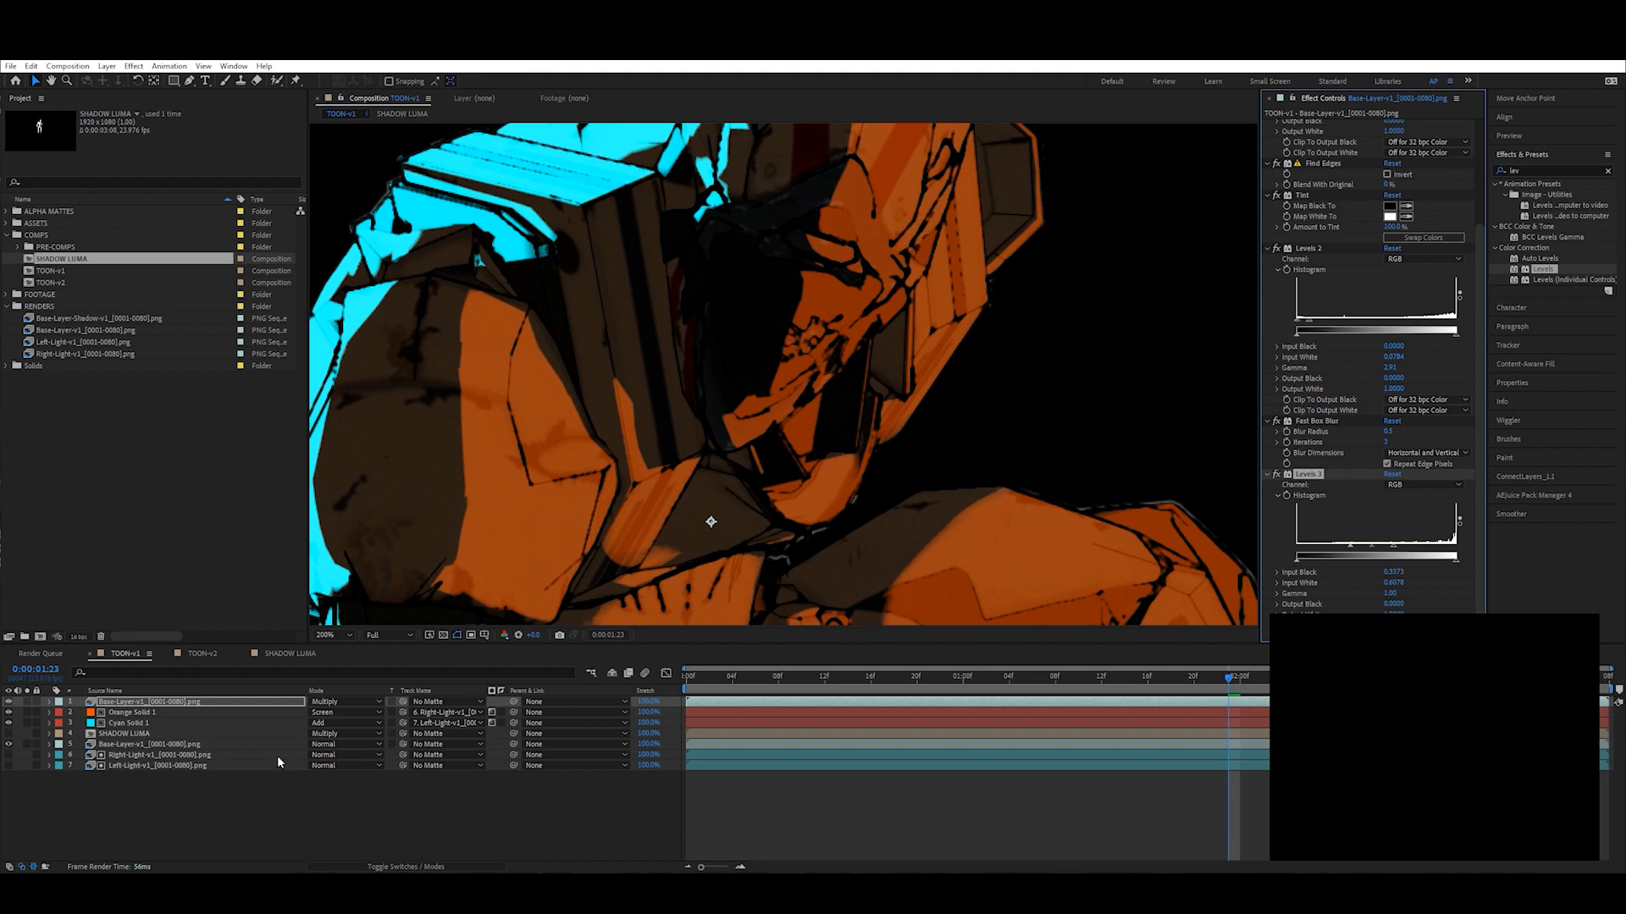
Step: Lower the outline layer's opacity to 50%, raise it again for stronger lines, and toggle the layer's visibility to compare
{"action": "left_click", "coordinate": [180, 703]}
{"action": "key", "text": "t"}
{"action": "left_click", "coordinate": [318, 713]}
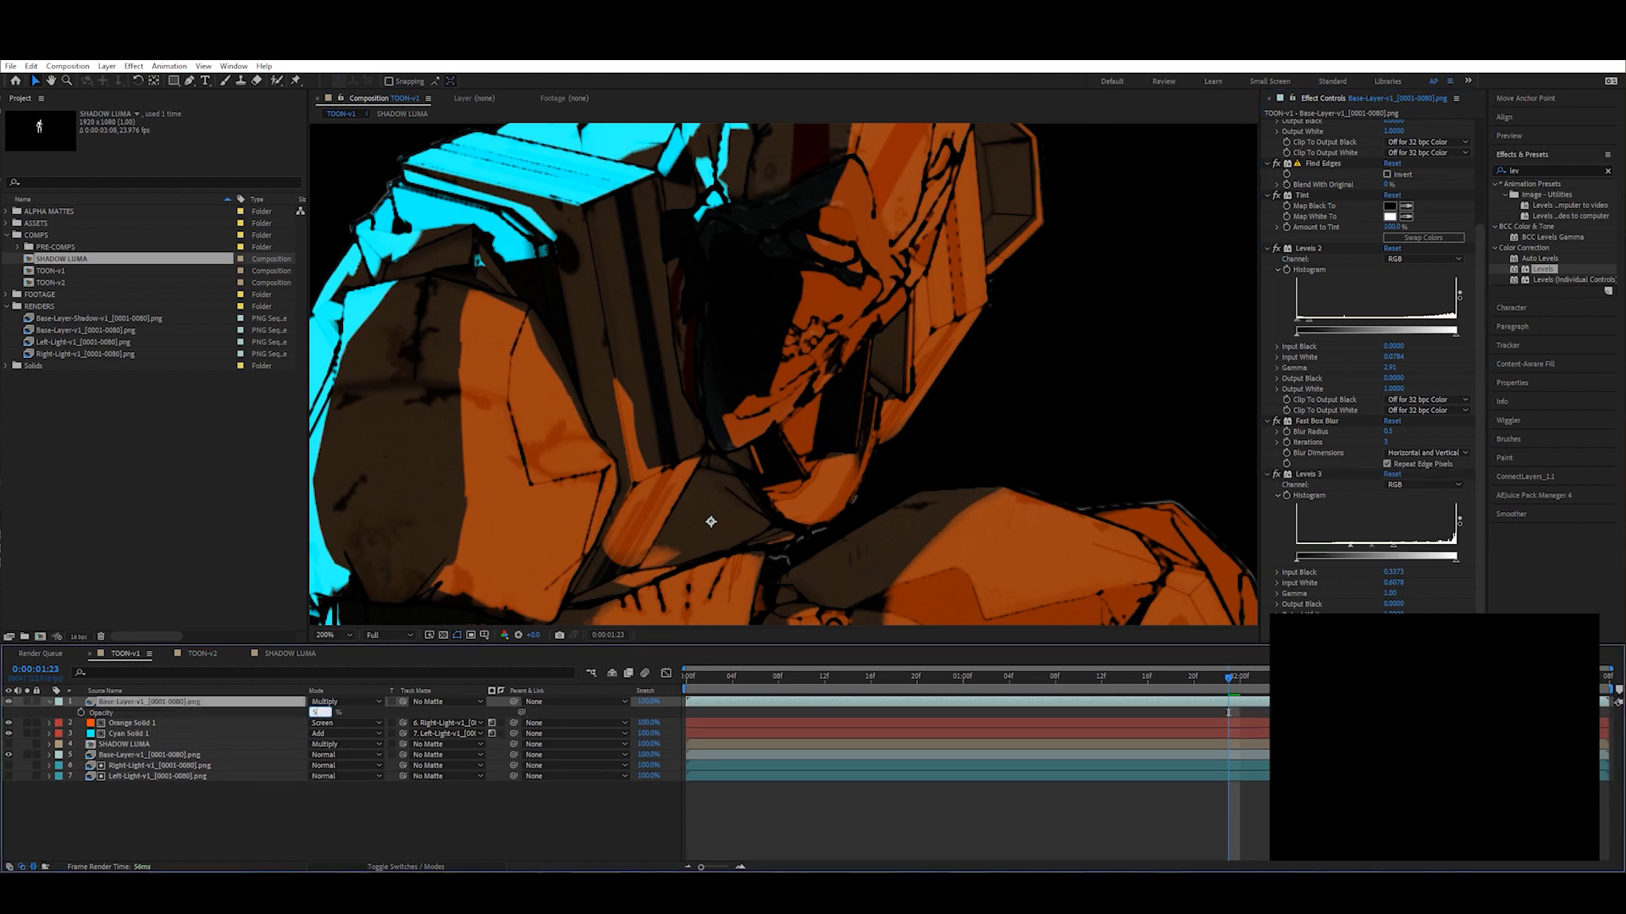
{"action": "type", "text": "50"}
{"action": "key", "text": "Return"}
{"action": "key", "text": "comma"}
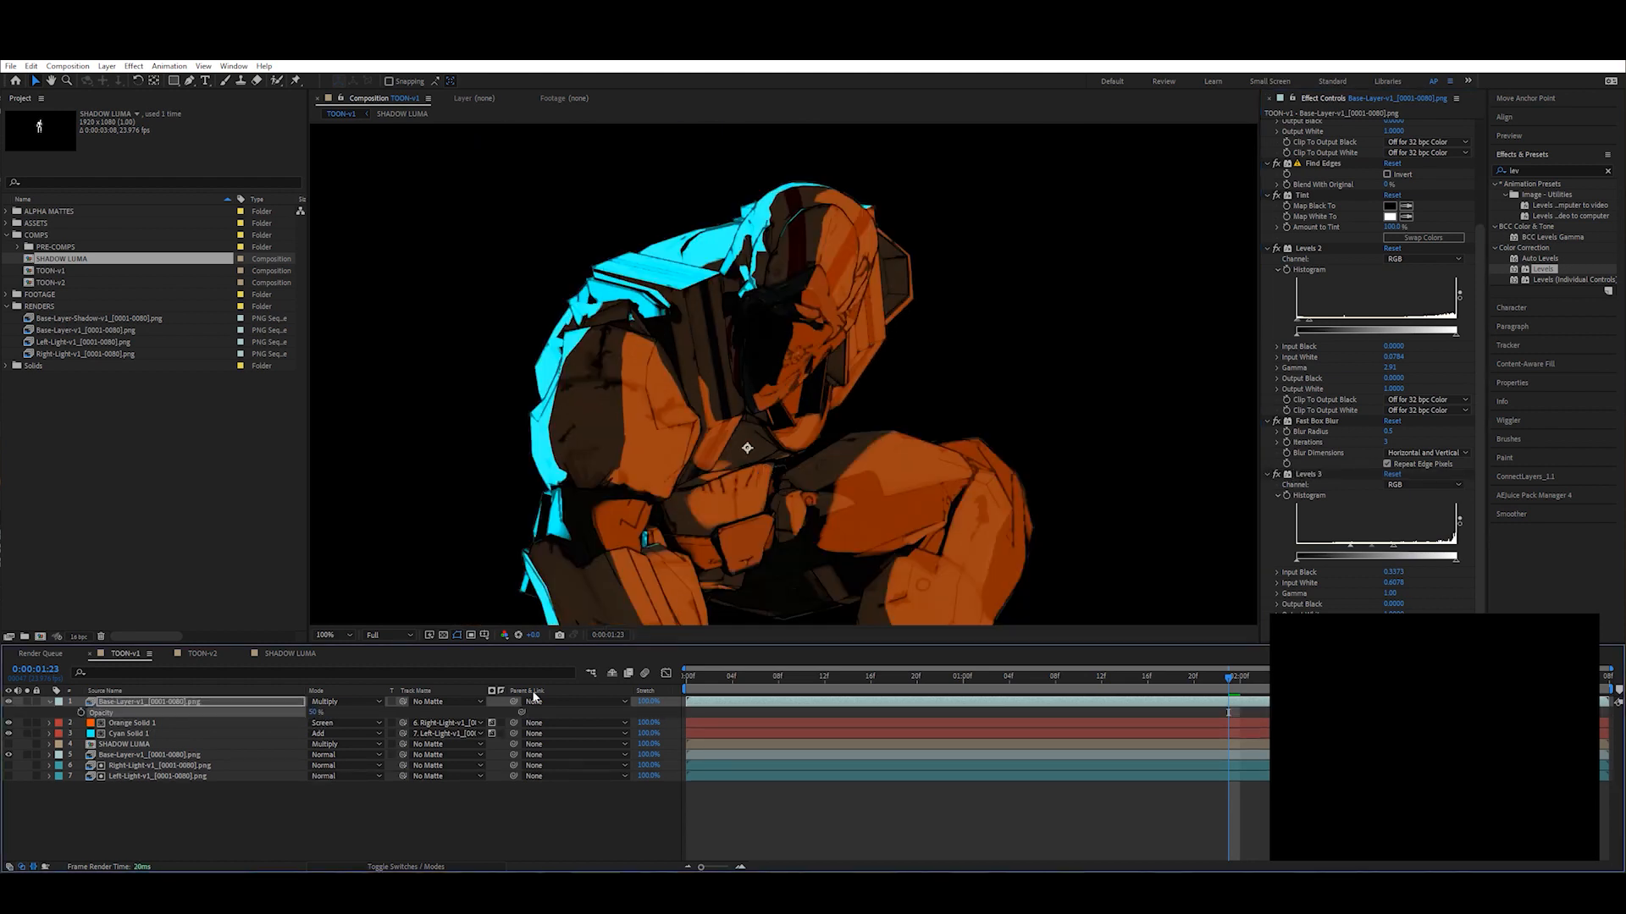
{"action": "left_click_drag", "start_coordinate": [313, 713], "coordinate": [467, 720]}
{"action": "left_click", "coordinate": [837, 797]}
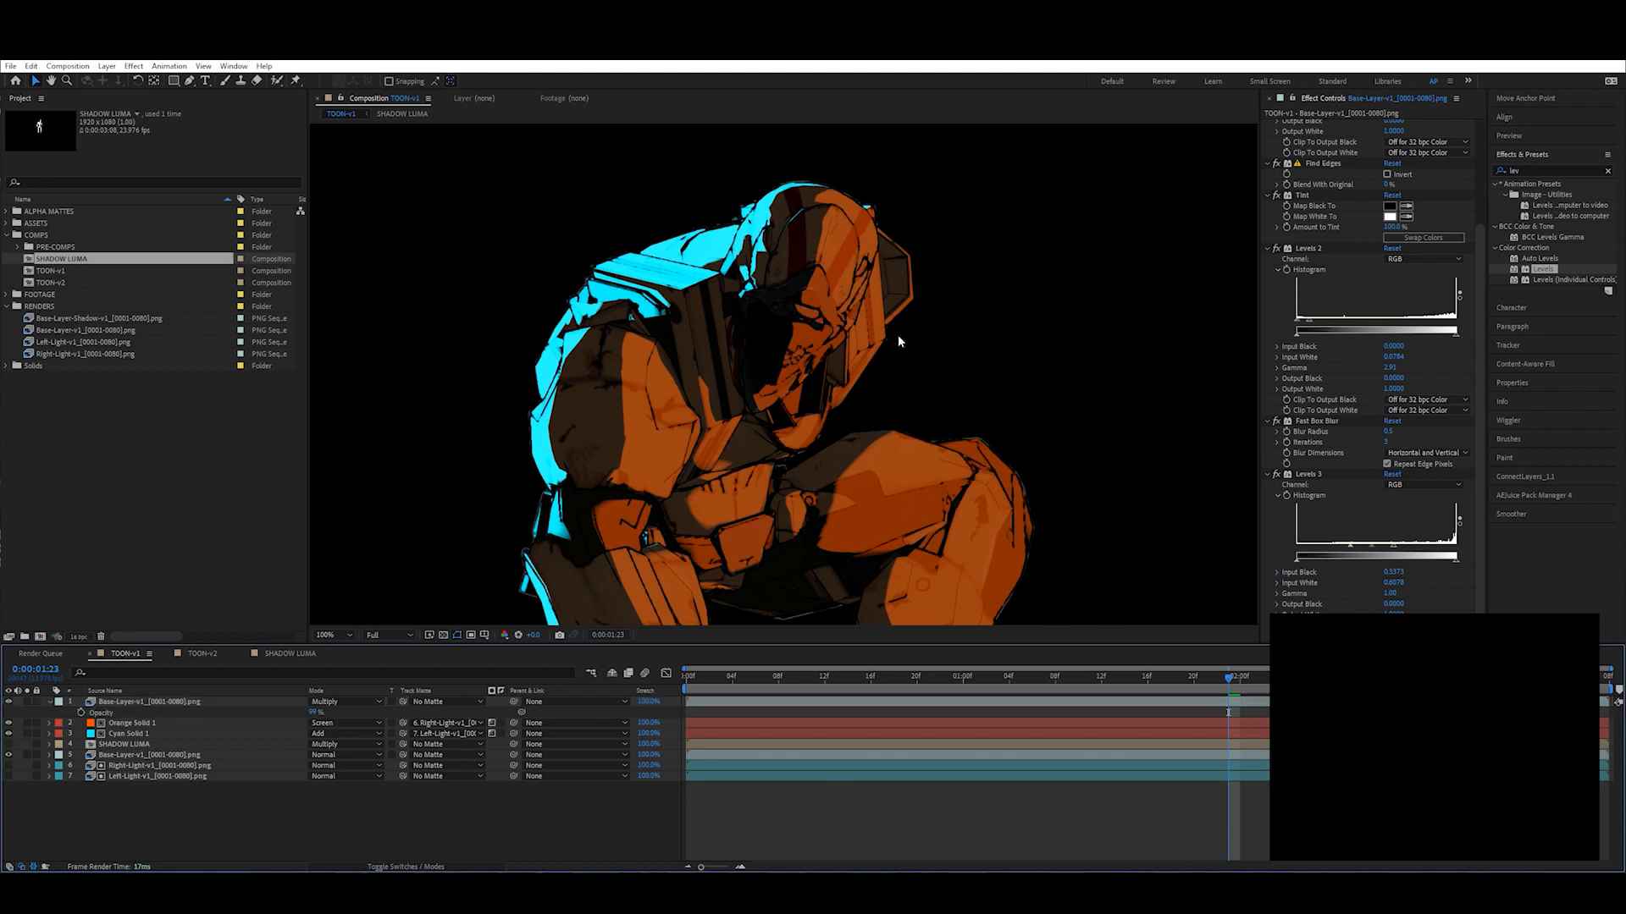
{"action": "left_click", "coordinate": [9, 702]}
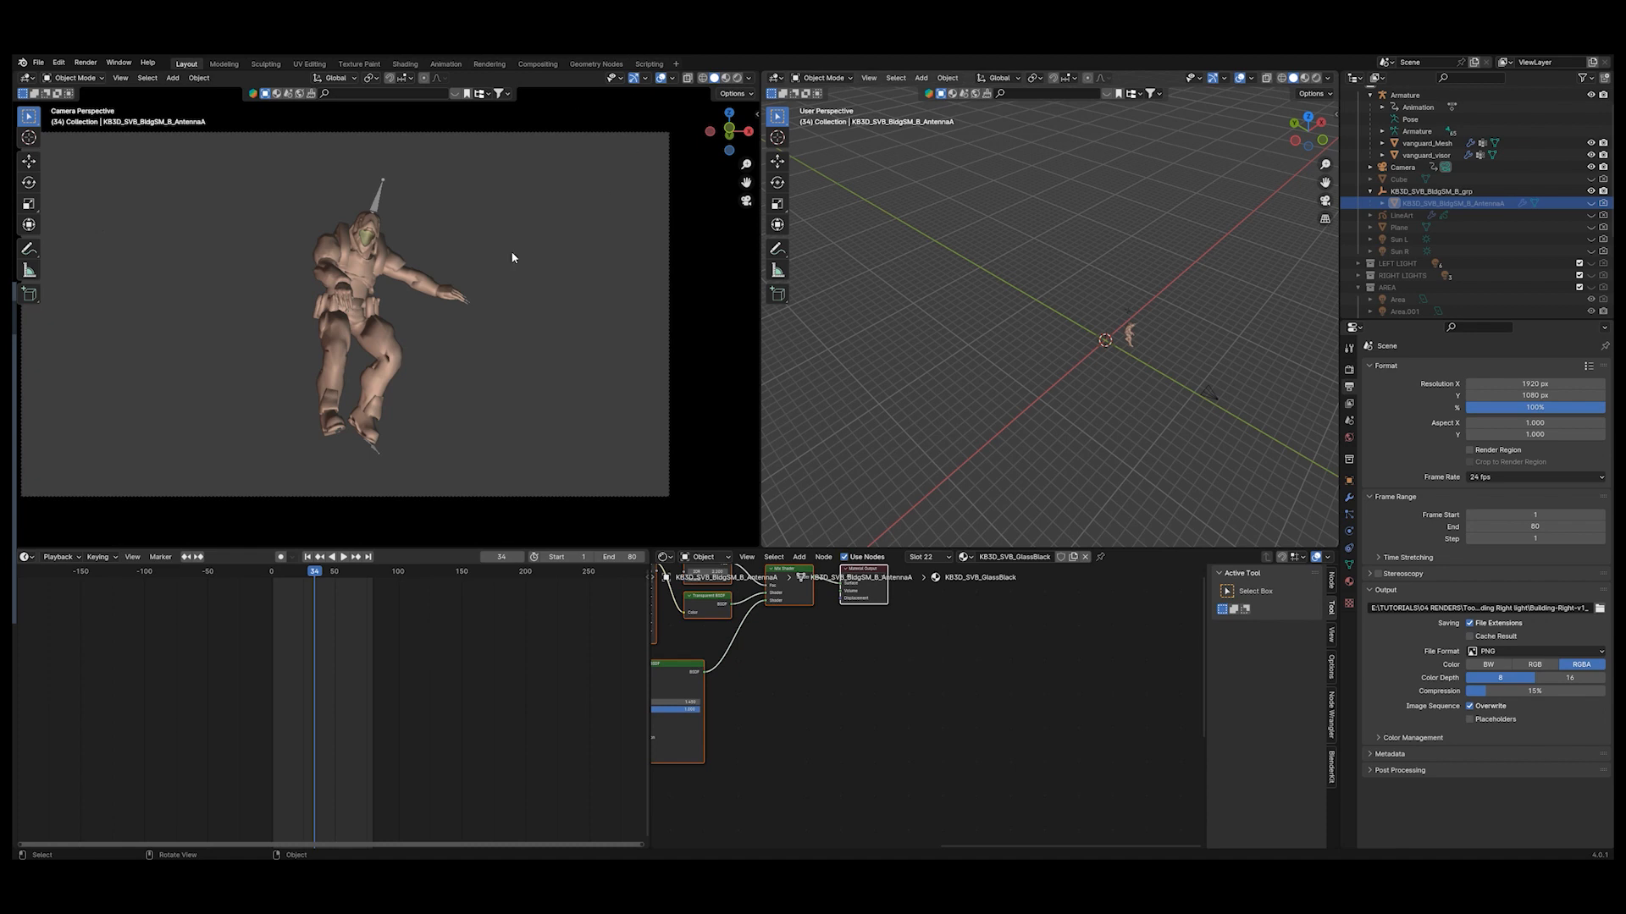
Step: In Blender, show the camera view as rendered and disconnect the texture from the Emission color in vanguard_Mesh's VANGUARD TOON material
{"action": "left_click", "coordinate": [737, 77]}
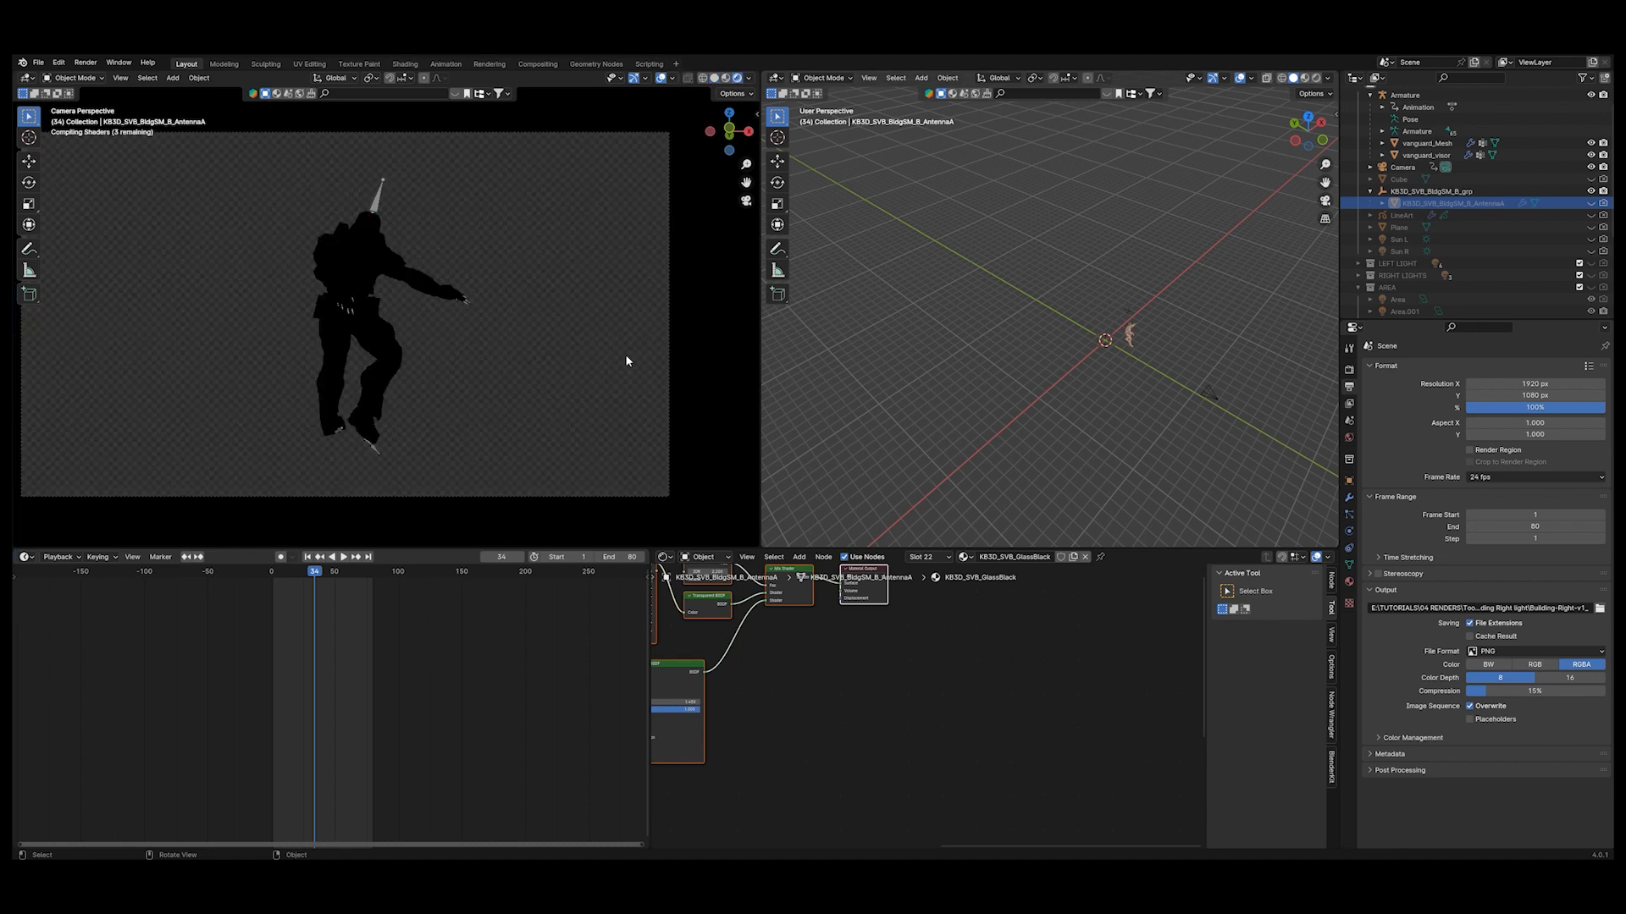
{"action": "left_click", "coordinate": [363, 284]}
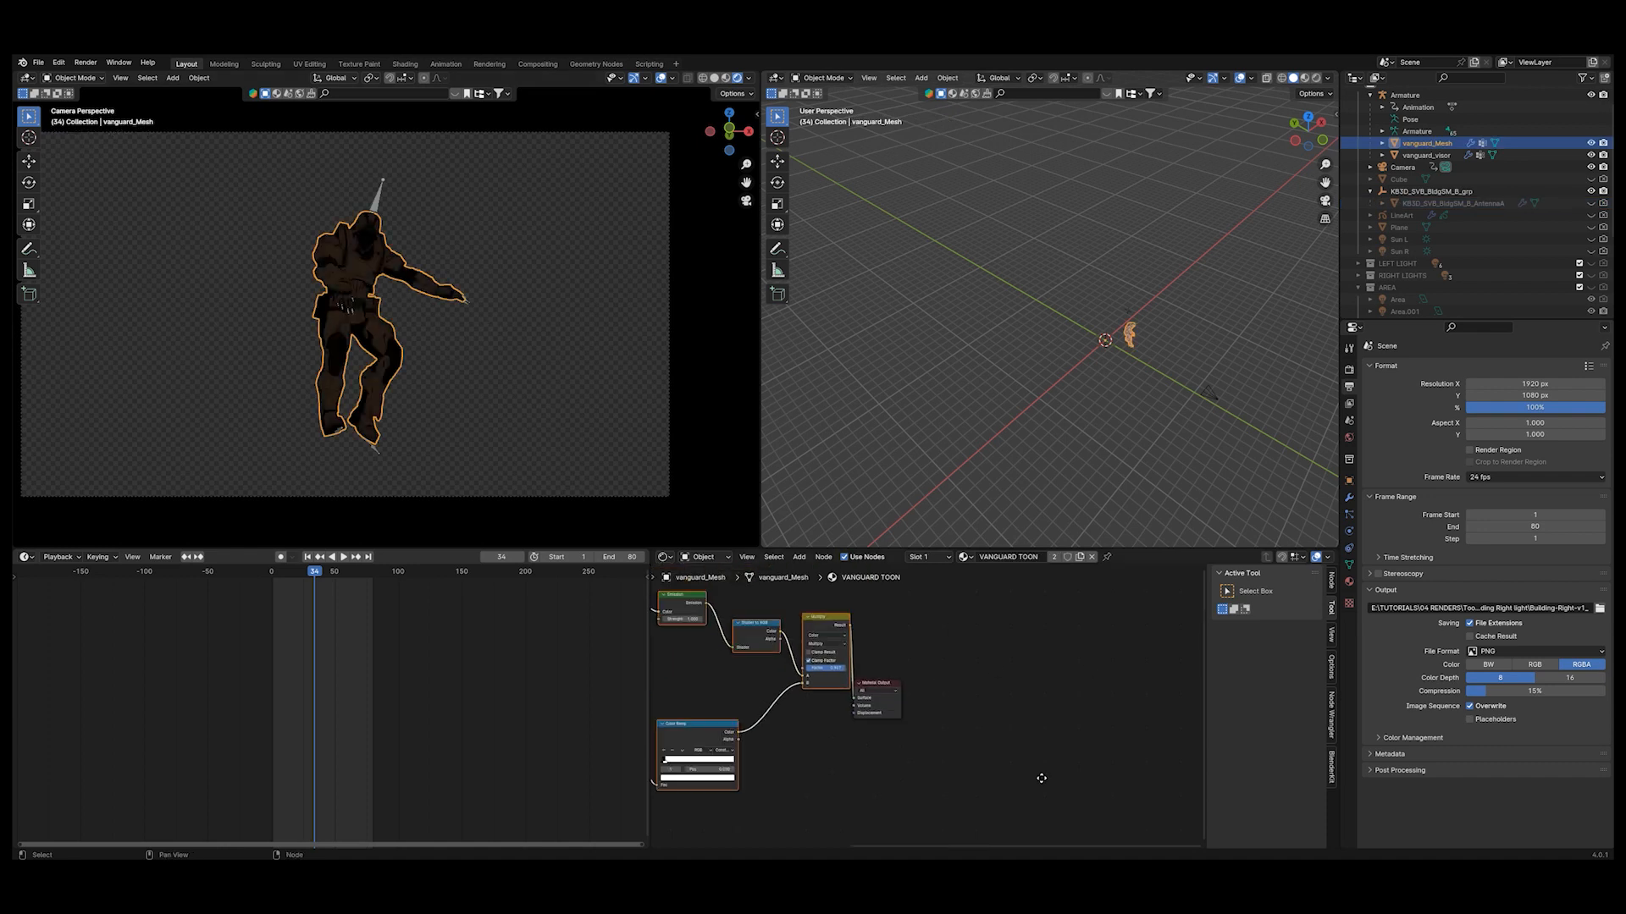
{"action": "scroll", "coordinate": [953, 760], "scroll_direction": "up", "scroll_amount": 1}
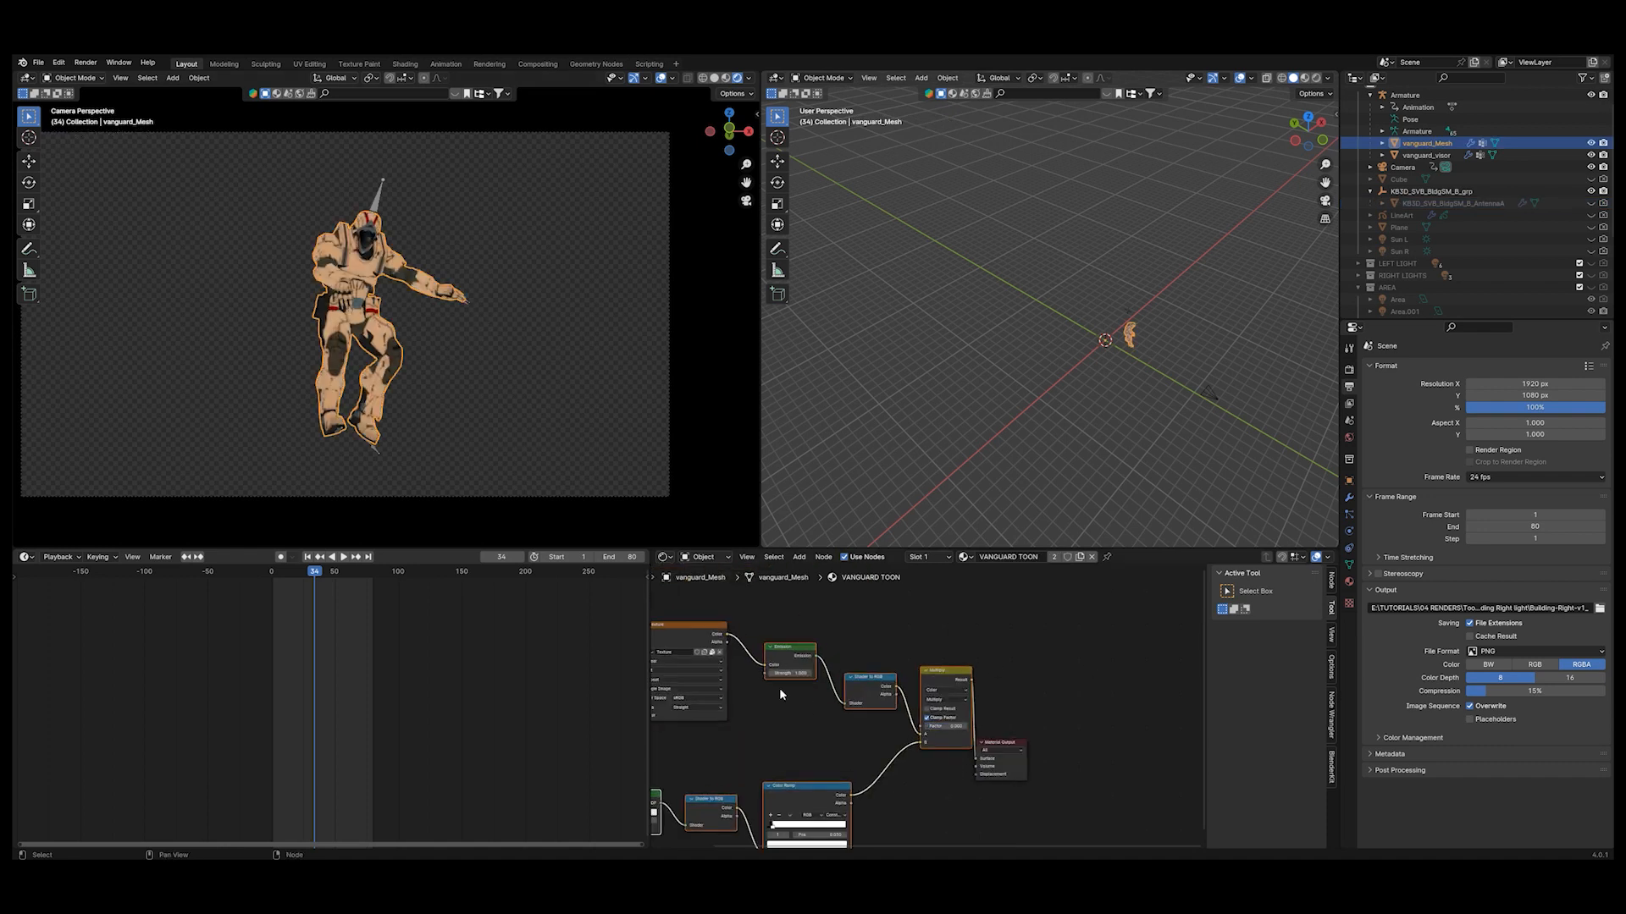
{"action": "left_click_drag", "start_coordinate": [763, 666], "coordinate": [752, 679]}
{"action": "scroll", "coordinate": [332, 247], "scroll_direction": "up", "scroll_amount": 5}
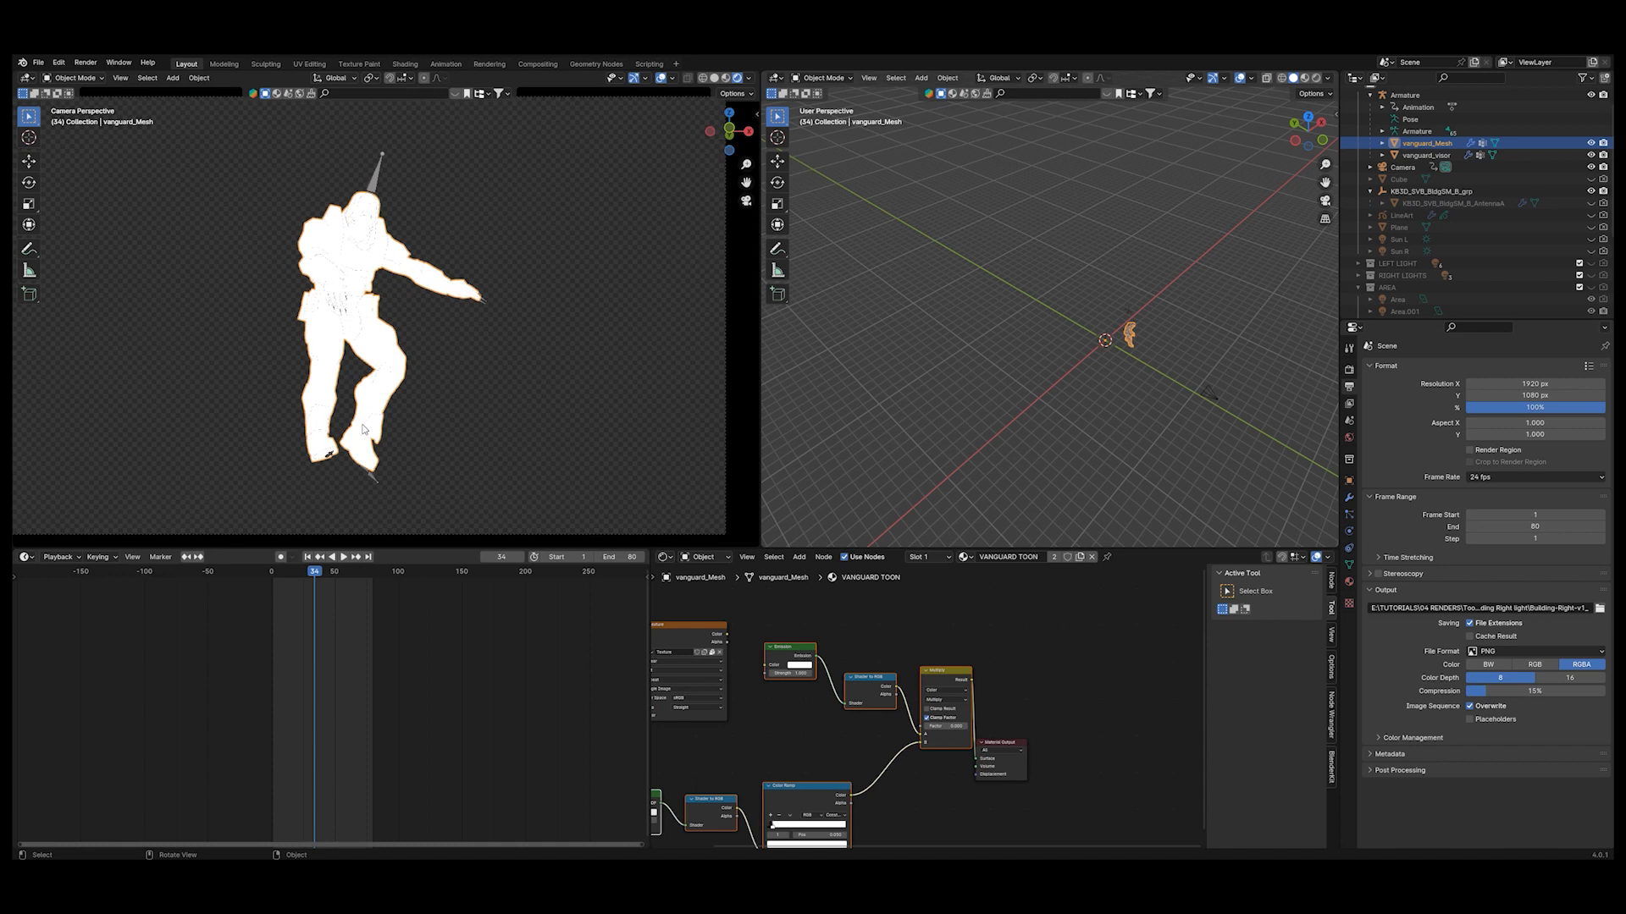
{"action": "left_click_drag", "start_coordinate": [329, 252], "coordinate": [345, 301]}
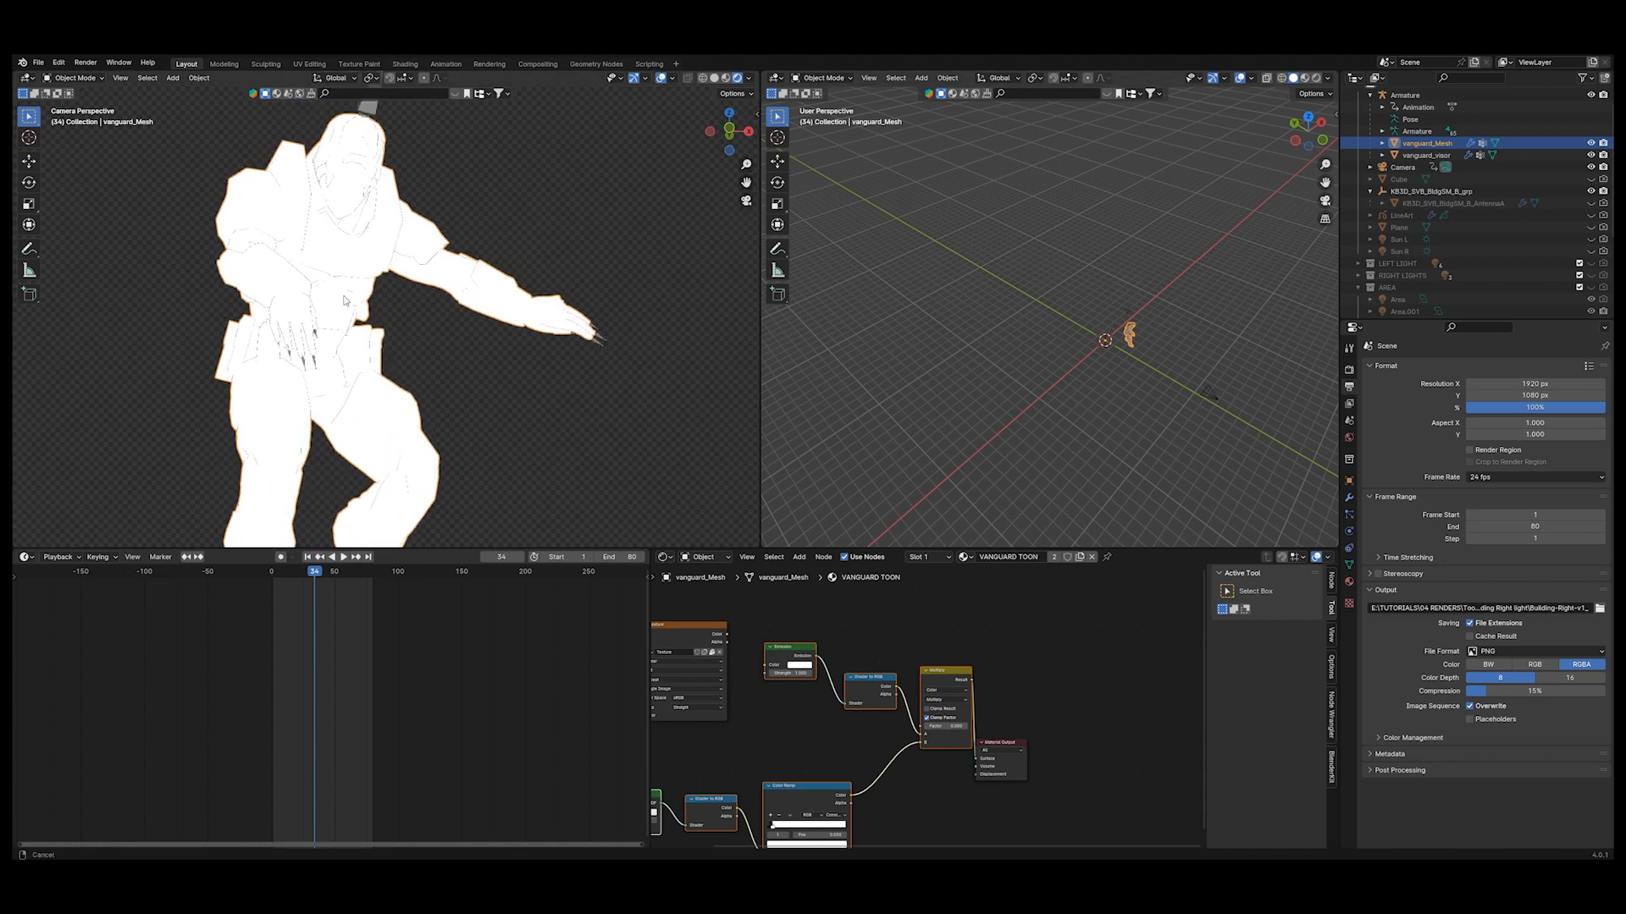
{"action": "scroll", "coordinate": [345, 300], "scroll_direction": "up", "scroll_amount": 6}
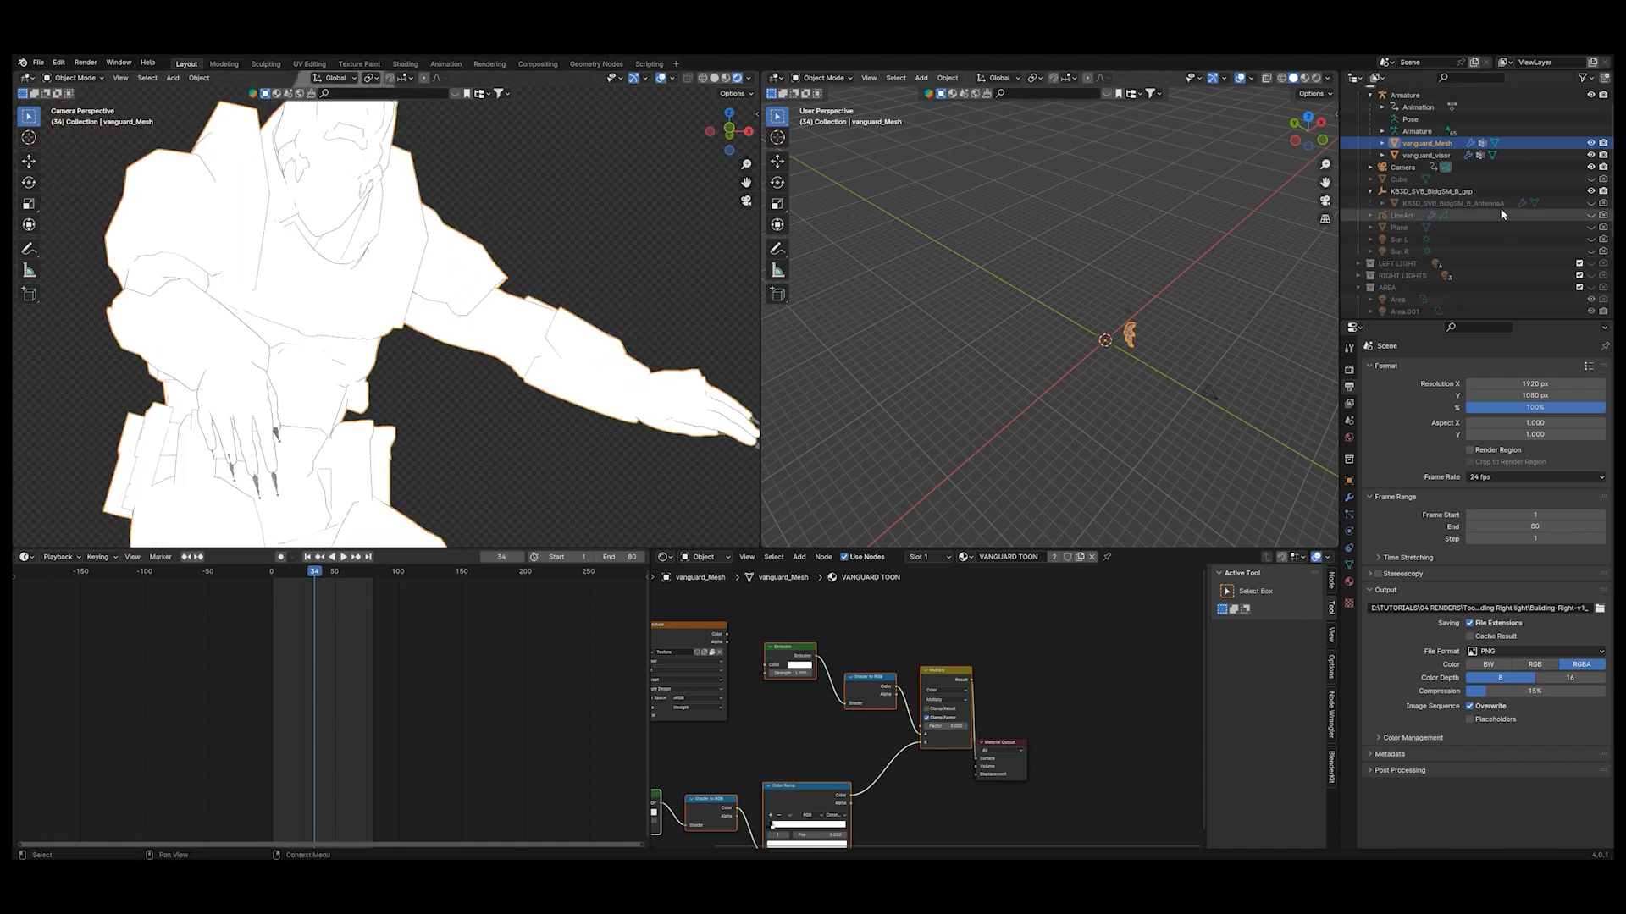
Step: Enable the LineArt object in the viewport and in renders, and review vanguard_Mesh's modifiers and the outlined character
{"action": "left_click", "coordinate": [1370, 191]}
{"action": "left_click", "coordinate": [1591, 225]}
{"action": "left_click", "coordinate": [1602, 226]}
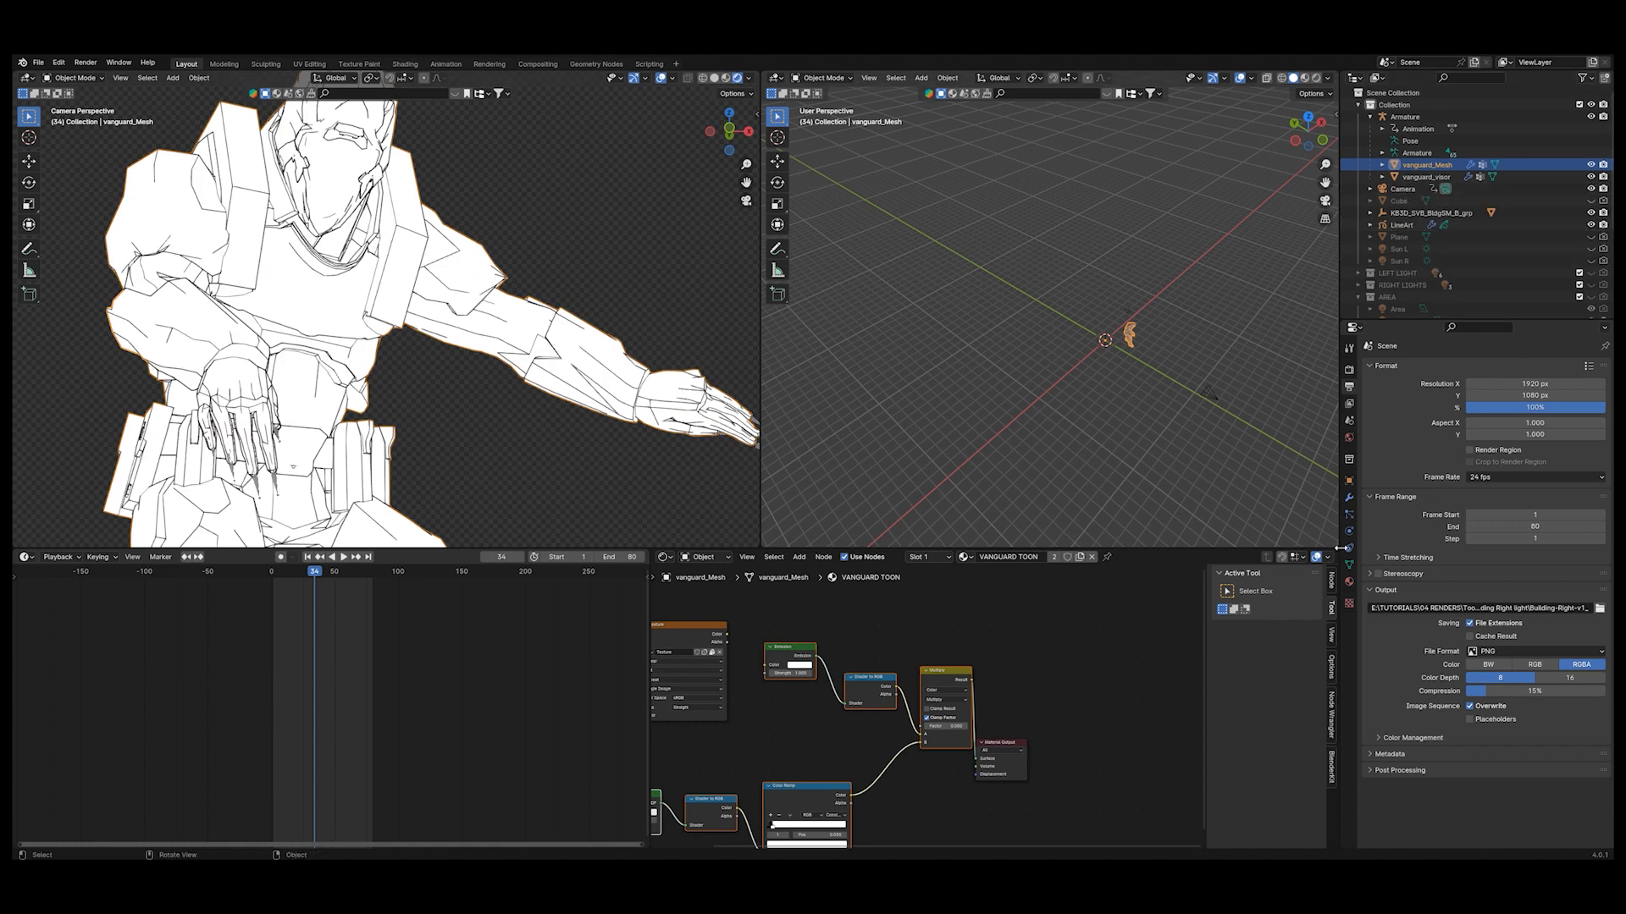
{"action": "left_click", "coordinate": [1348, 497]}
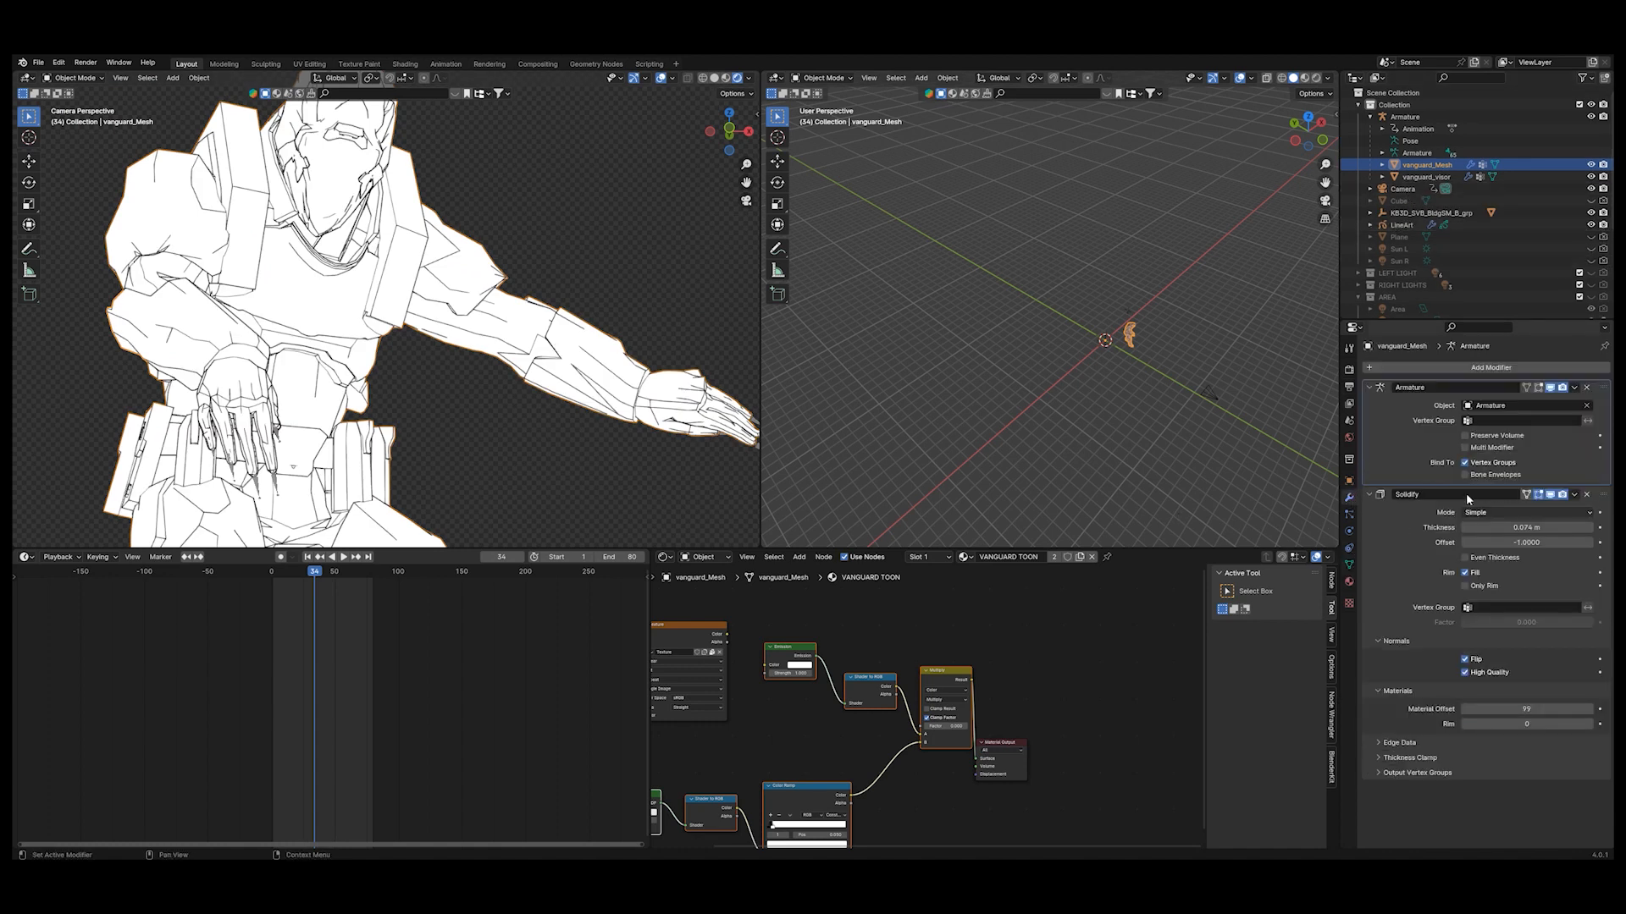
{"action": "left_click", "coordinate": [523, 223]}
{"action": "scroll", "coordinate": [523, 223], "scroll_direction": "down", "scroll_amount": 3}
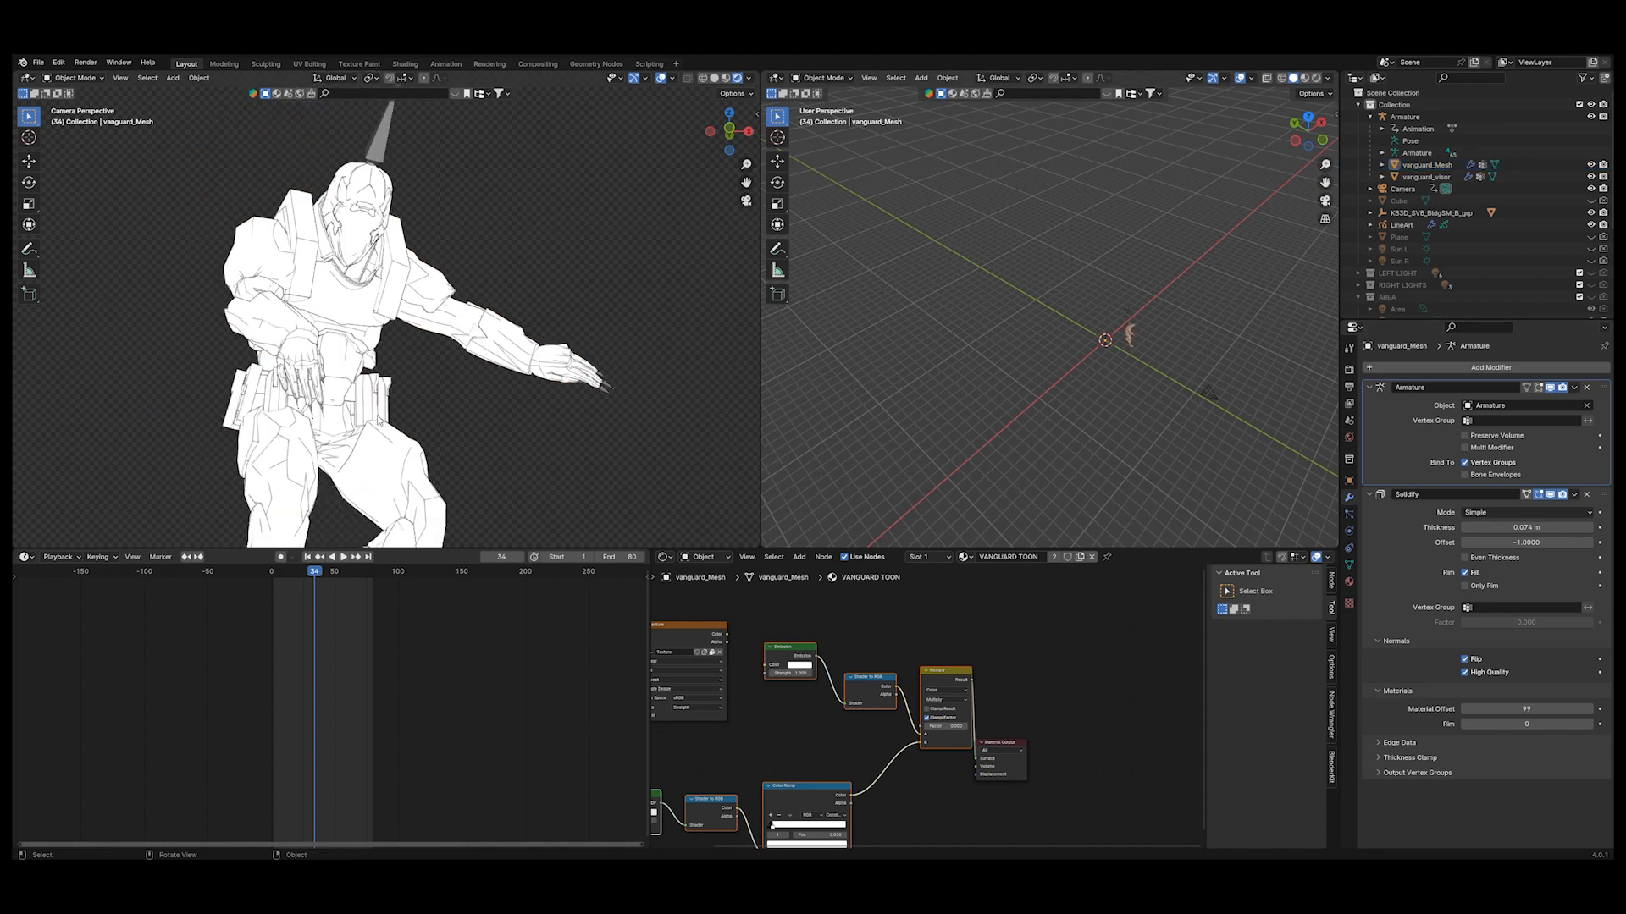
{"action": "scroll", "coordinate": [427, 288], "scroll_direction": "up", "scroll_amount": 2}
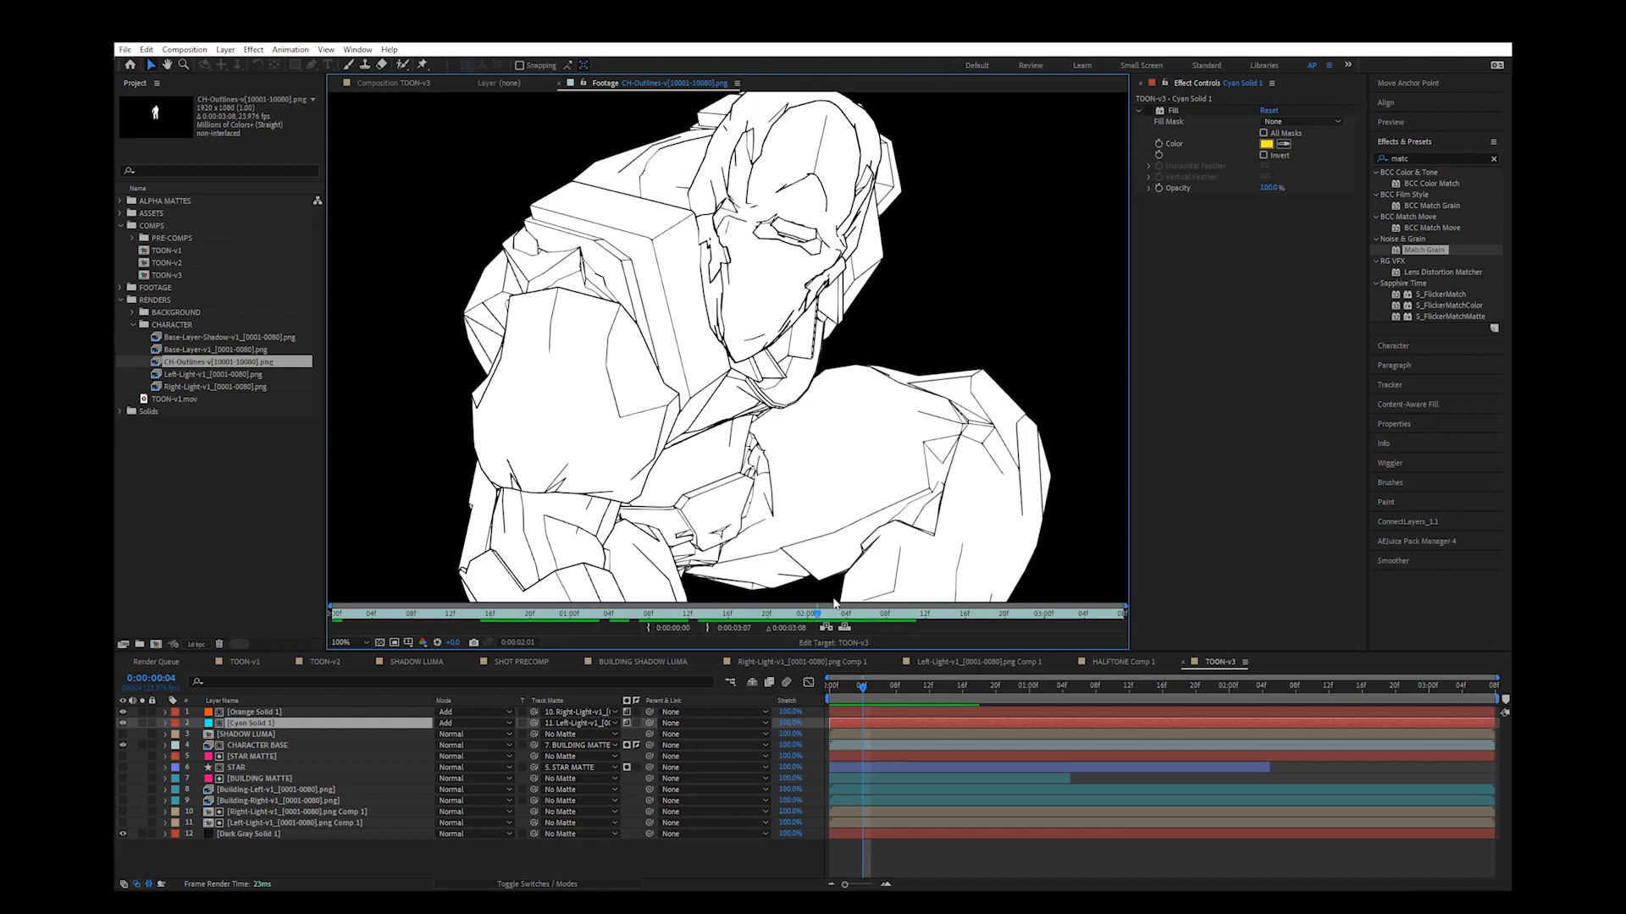
Step: In After Effects, place the CH-Outlines render sequence at the top of the TOON-v3 layers and set its blending mode to Multiply
{"action": "left_click", "coordinate": [871, 687]}
{"action": "left_click_drag", "start_coordinate": [238, 364], "coordinate": [310, 715]}
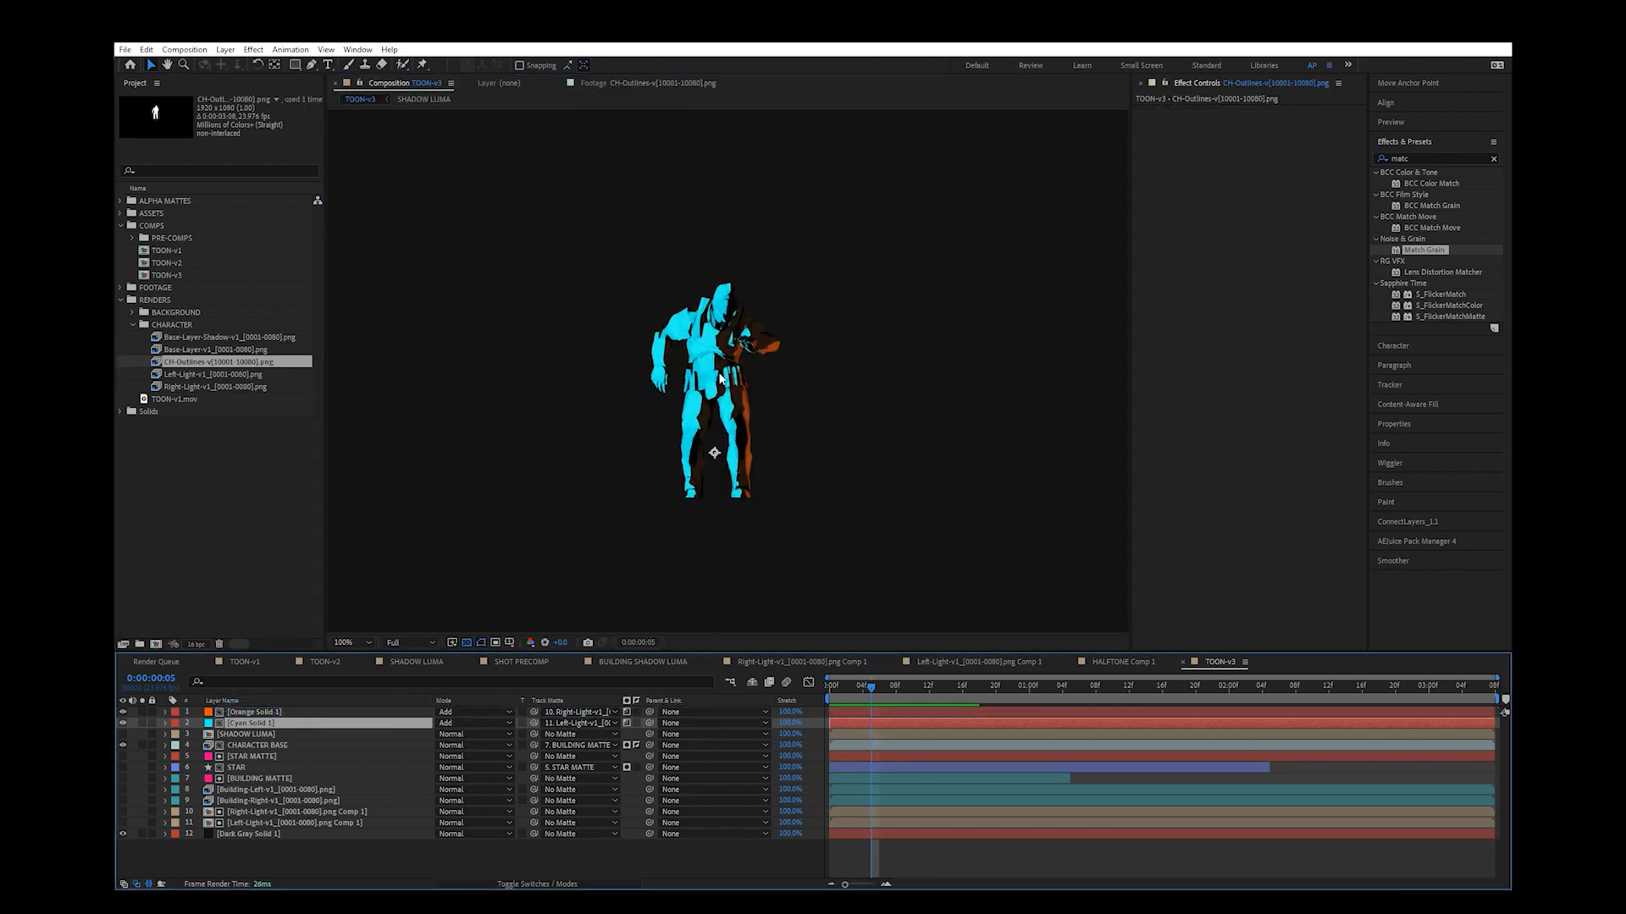
{"action": "scroll", "coordinate": [720, 375], "scroll_direction": "up", "scroll_amount": 1}
{"action": "scroll", "coordinate": [719, 375], "scroll_direction": "up", "scroll_amount": 1}
{"action": "left_click", "coordinate": [243, 725]}
{"action": "left_click", "coordinate": [475, 723]}
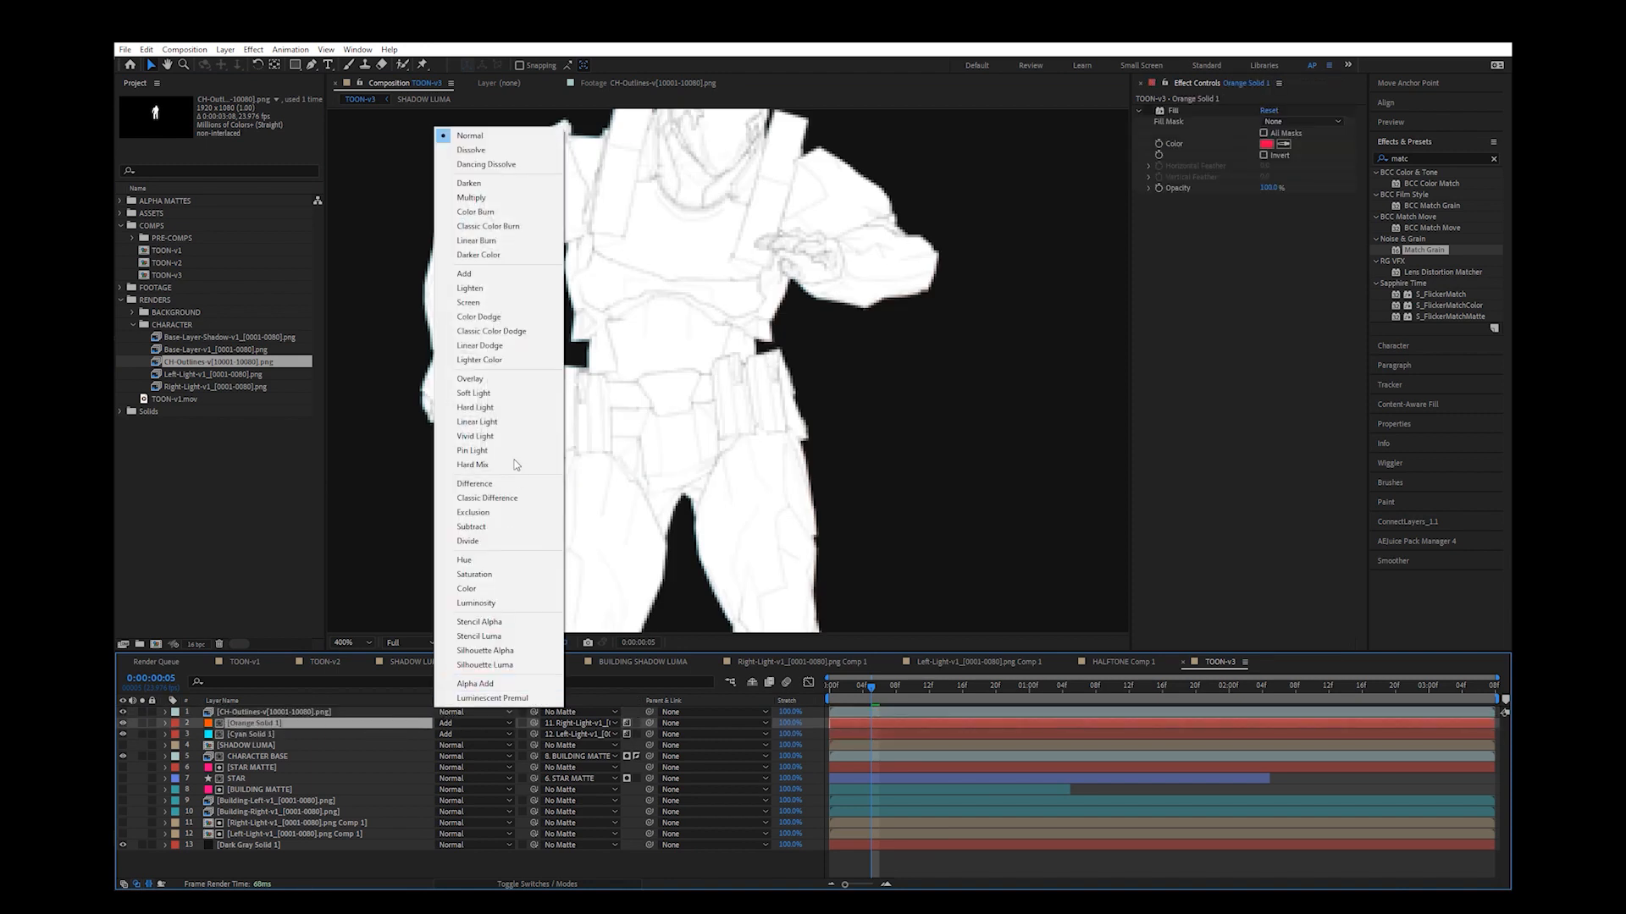
{"action": "left_click", "coordinate": [471, 197]}
{"action": "scroll", "coordinate": [688, 350], "scroll_direction": "down", "scroll_amount": 1}
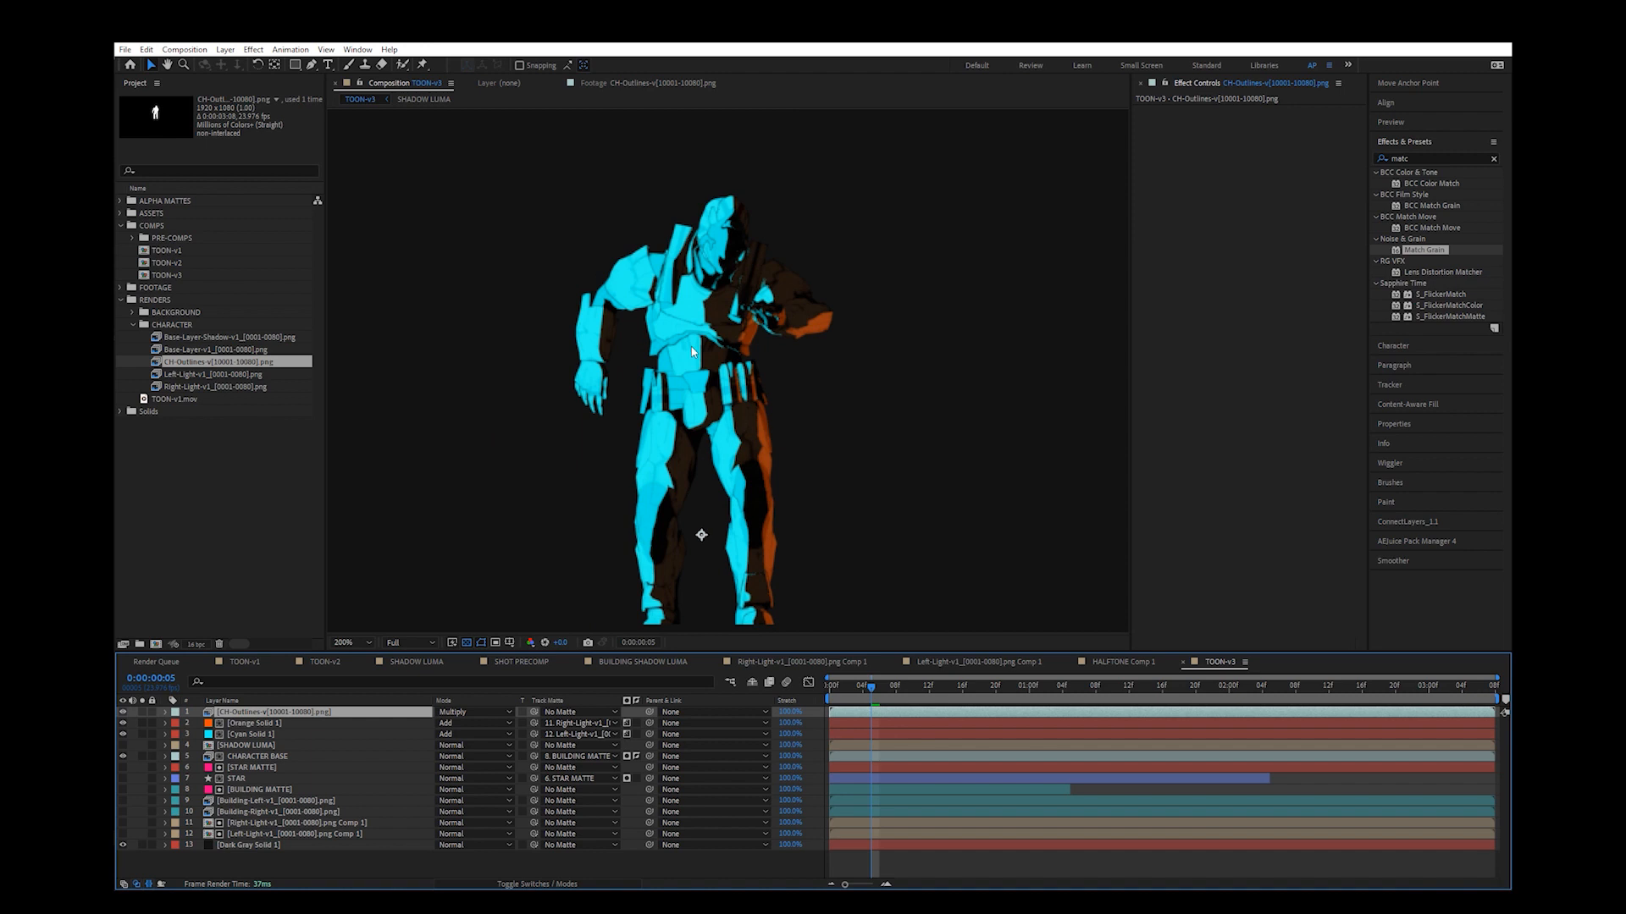
{"action": "scroll", "coordinate": [726, 372], "scroll_direction": "down", "scroll_amount": 1}
Step: Scrub through the TOON-v3 composition and inspect the multiplied outlines on the character up close
{"action": "left_click_drag", "start_coordinate": [1021, 689], "coordinate": [1135, 681]}
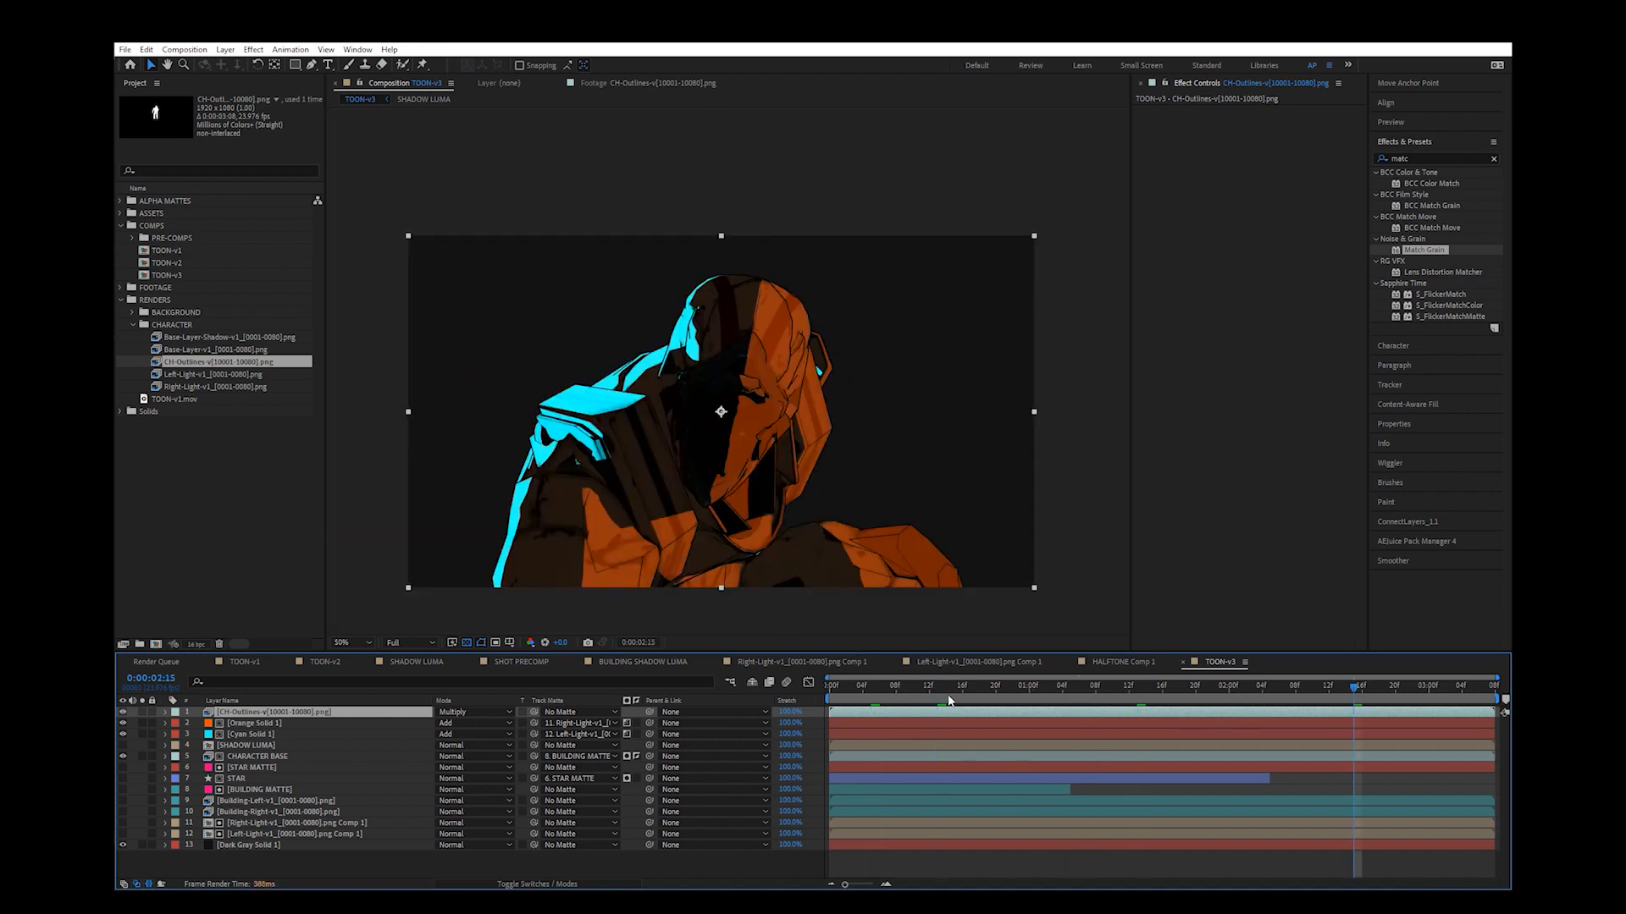
{"action": "left_click_drag", "start_coordinate": [948, 696], "coordinate": [1387, 700]}
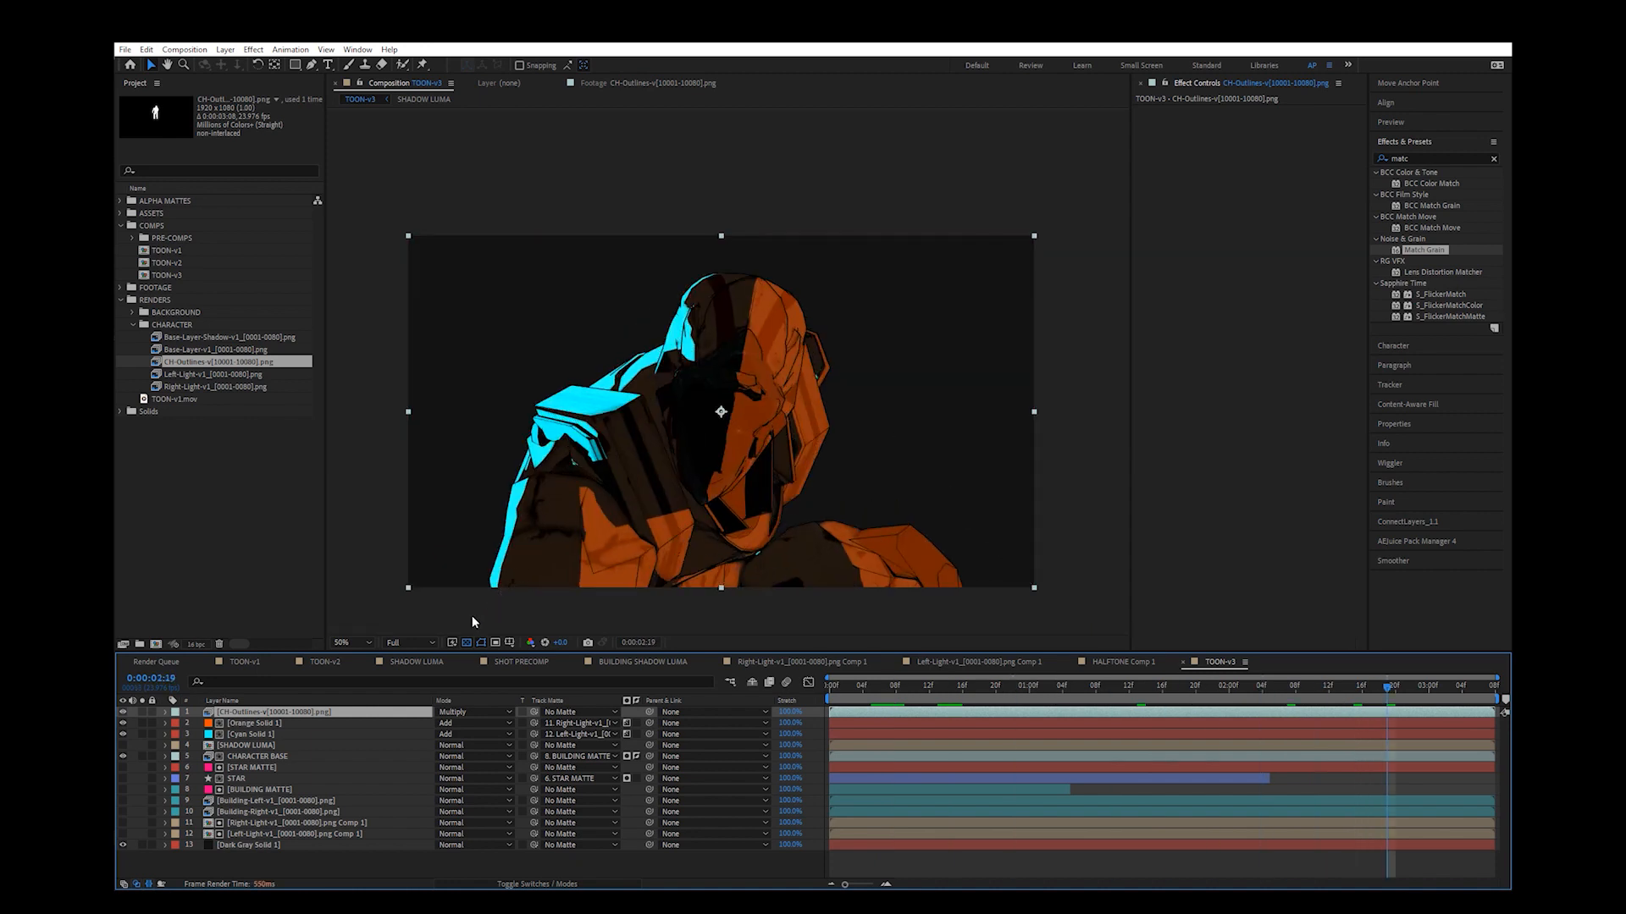
{"action": "scroll", "coordinate": [691, 447], "scroll_direction": "up", "scroll_amount": 2}
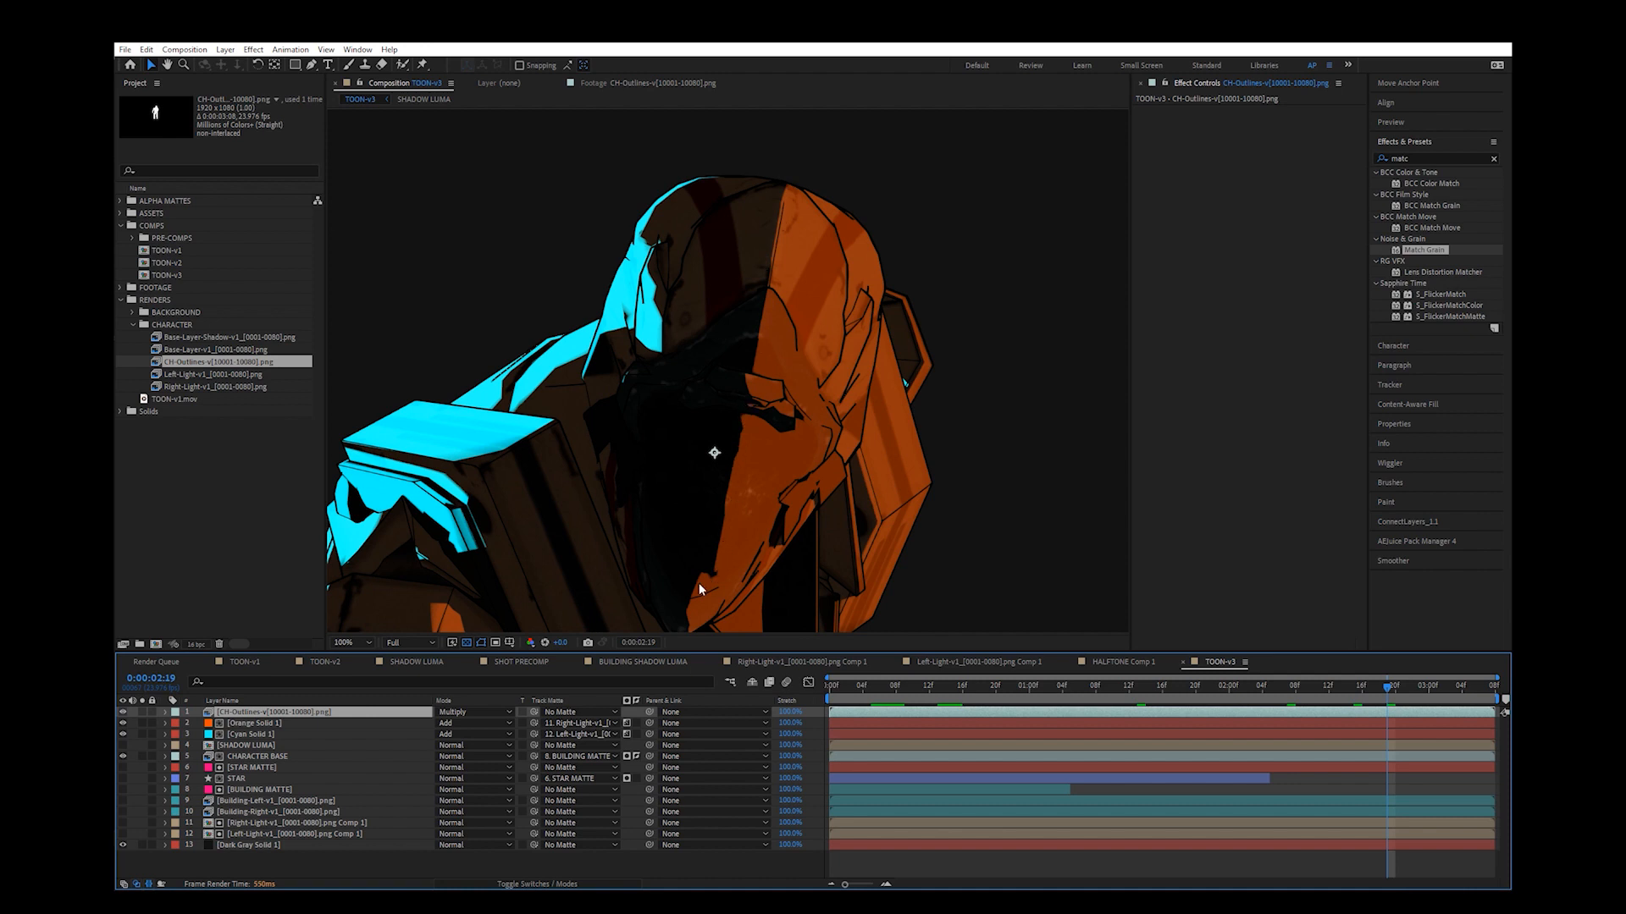
{"action": "scroll", "coordinate": [415, 532], "scroll_direction": "down", "scroll_amount": 2}
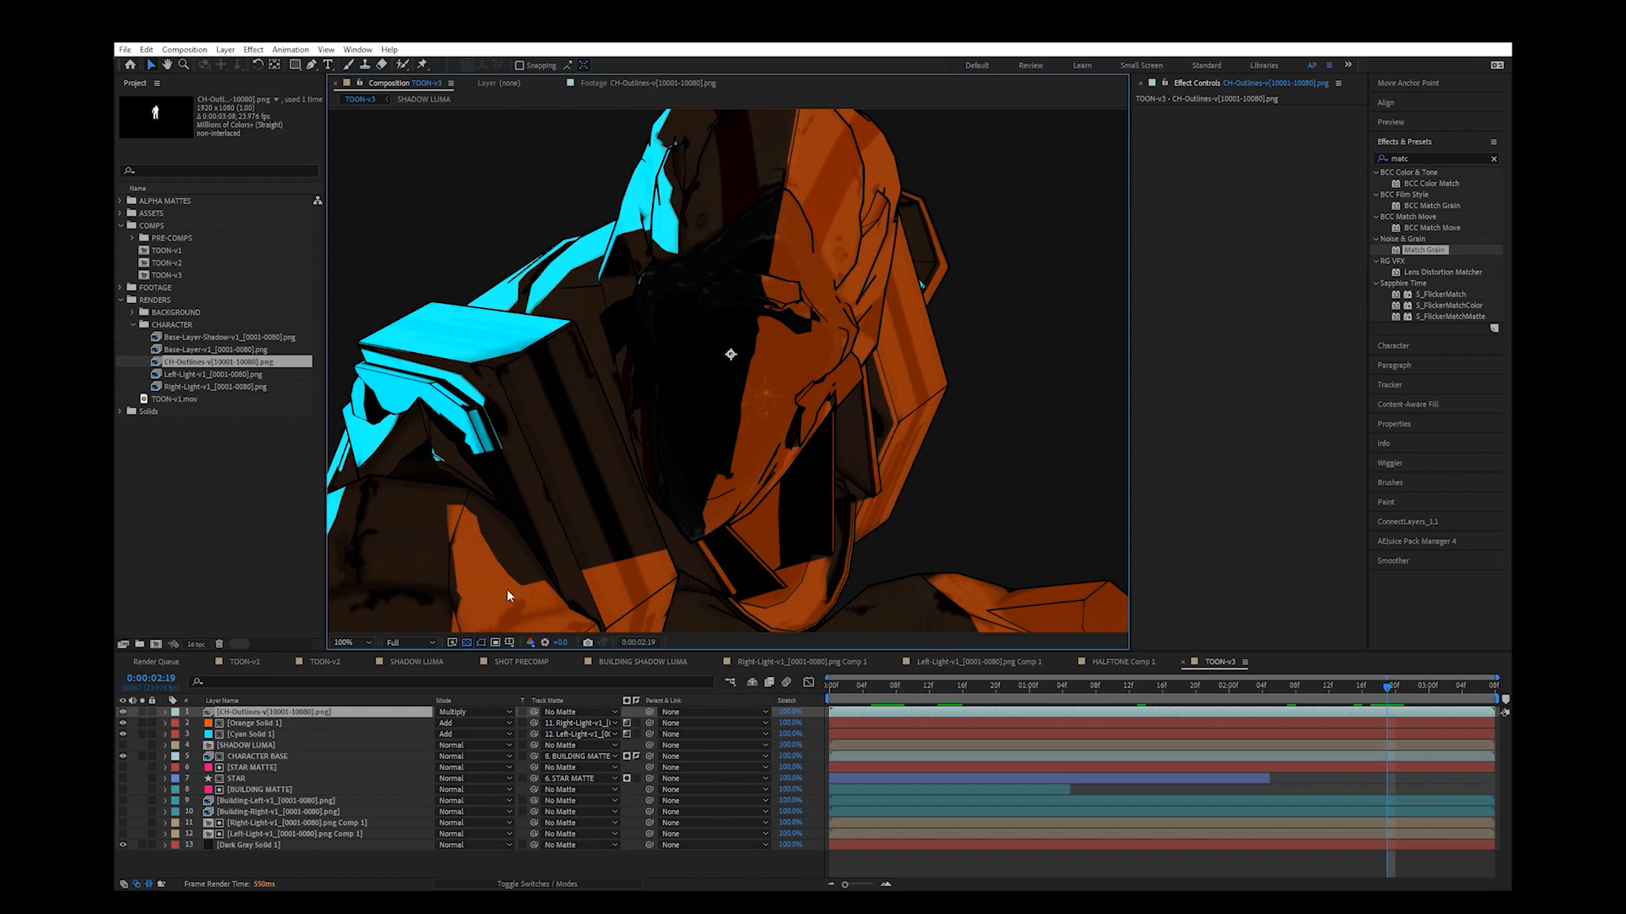
{"action": "scroll", "coordinate": [506, 596], "scroll_direction": "down", "scroll_amount": 3}
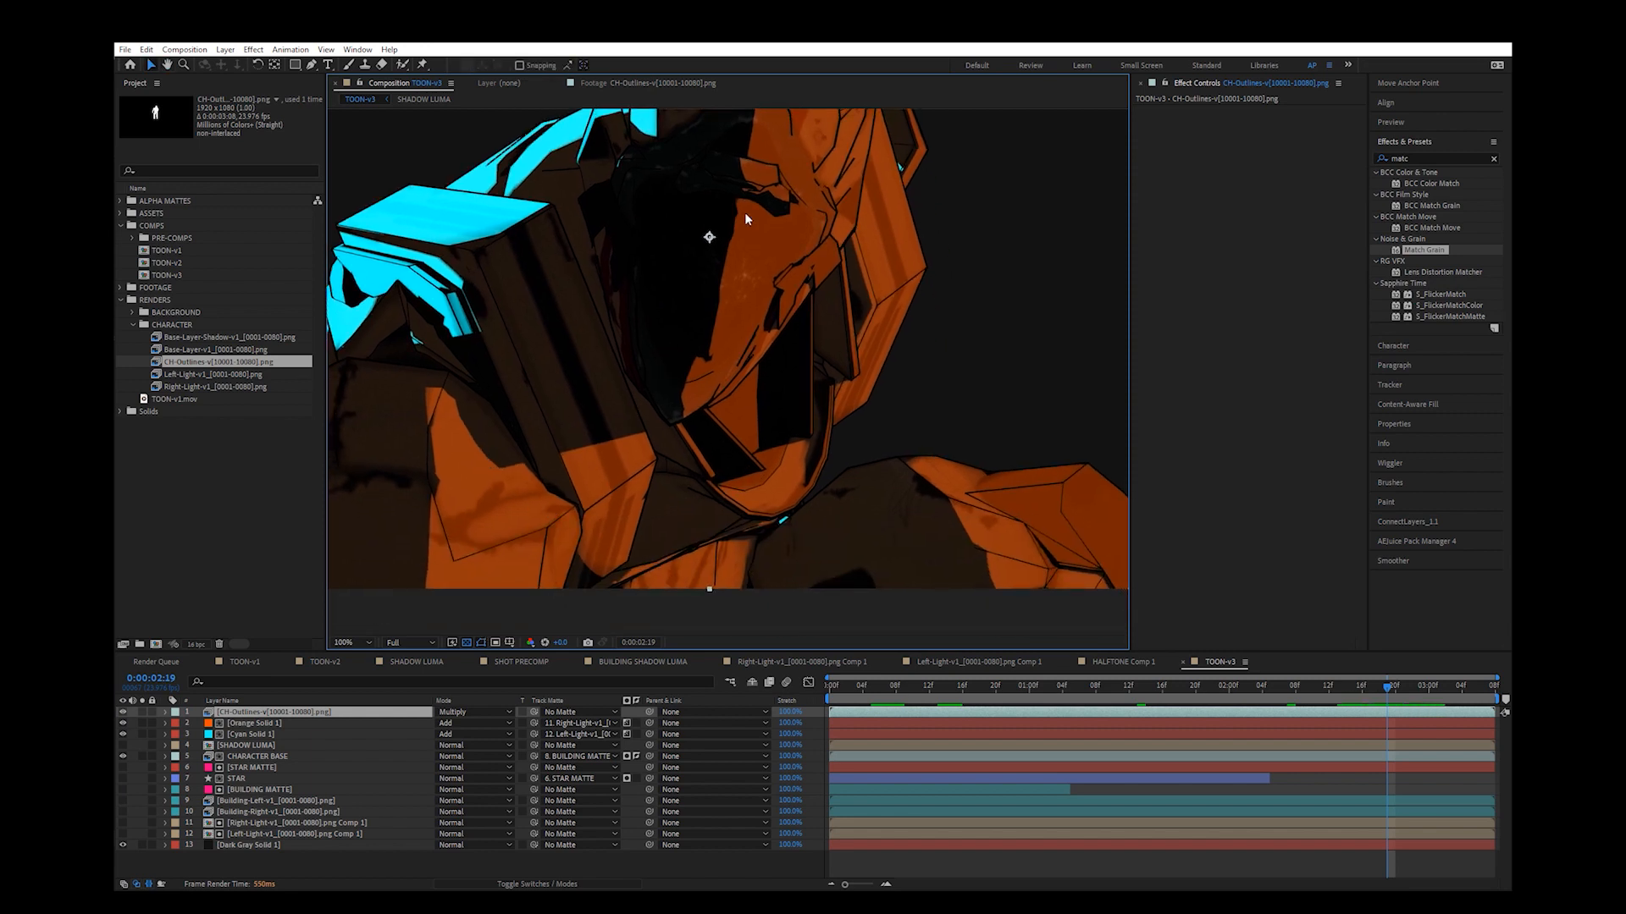
{"action": "scroll", "coordinate": [774, 312], "scroll_direction": "down", "scroll_amount": 2}
{"action": "scroll", "coordinate": [576, 330], "scroll_direction": "up", "scroll_amount": 2}
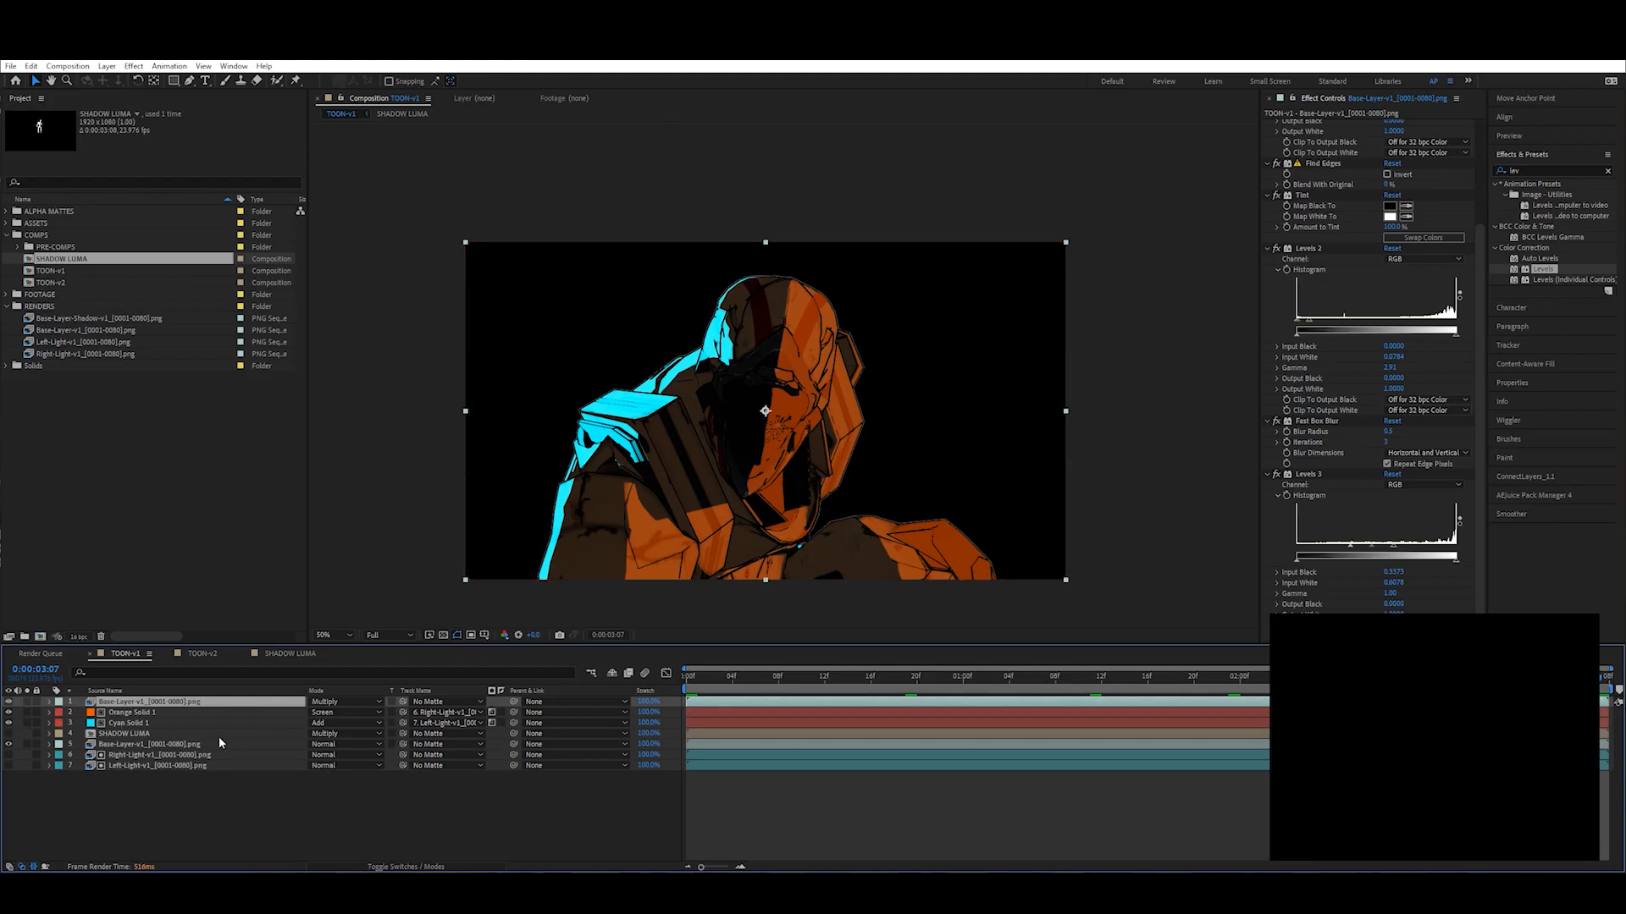
Step: Duplicate the lower Base-Layer-v1 layer to the top of TOON-v1 and rename the Find Edges layer LINES OVERLAY
{"action": "left_click", "coordinate": [187, 744]}
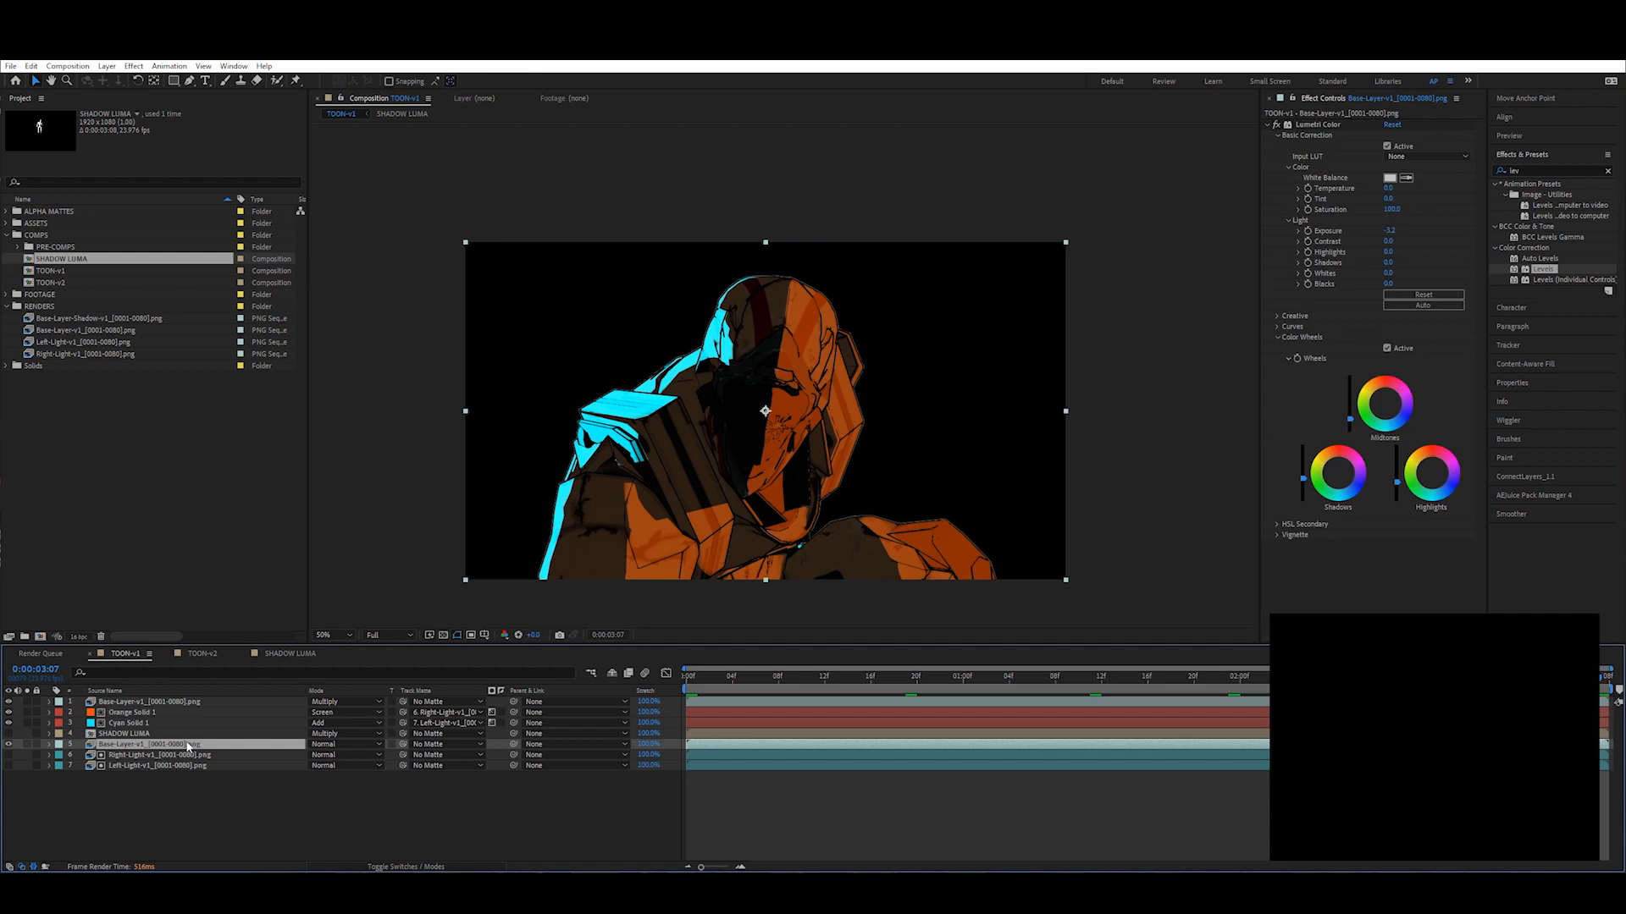
{"action": "key", "text": "ctrl+d"}
{"action": "left_click_drag", "start_coordinate": [184, 745], "coordinate": [194, 702]}
{"action": "left_click", "coordinate": [156, 712]}
{"action": "key", "text": "Return"}
{"action": "type", "text": "LINES OVERLAY"}
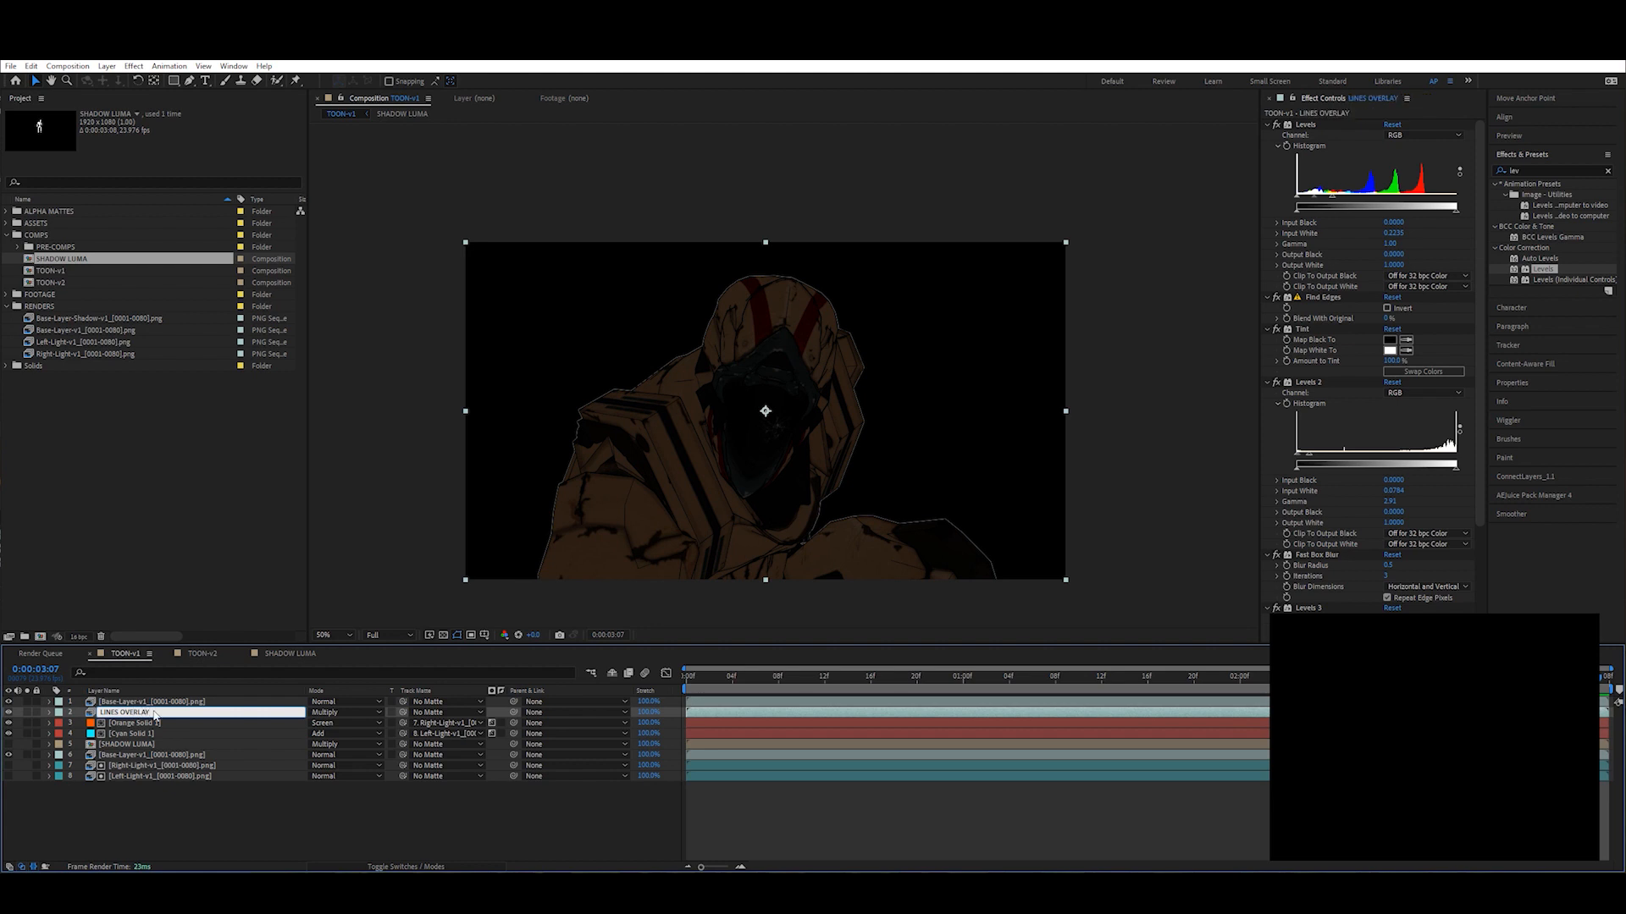
{"action": "key", "text": "Return"}
Step: Rename the duplicated base layer at the top of the stack HALFTONE
{"action": "left_click", "coordinate": [105, 691]}
{"action": "left_click", "coordinate": [165, 691]}
{"action": "left_click", "coordinate": [137, 703]}
{"action": "key", "text": "Return"}
{"action": "type", "text": "HALFTONE"}
{"action": "key", "text": "Return"}
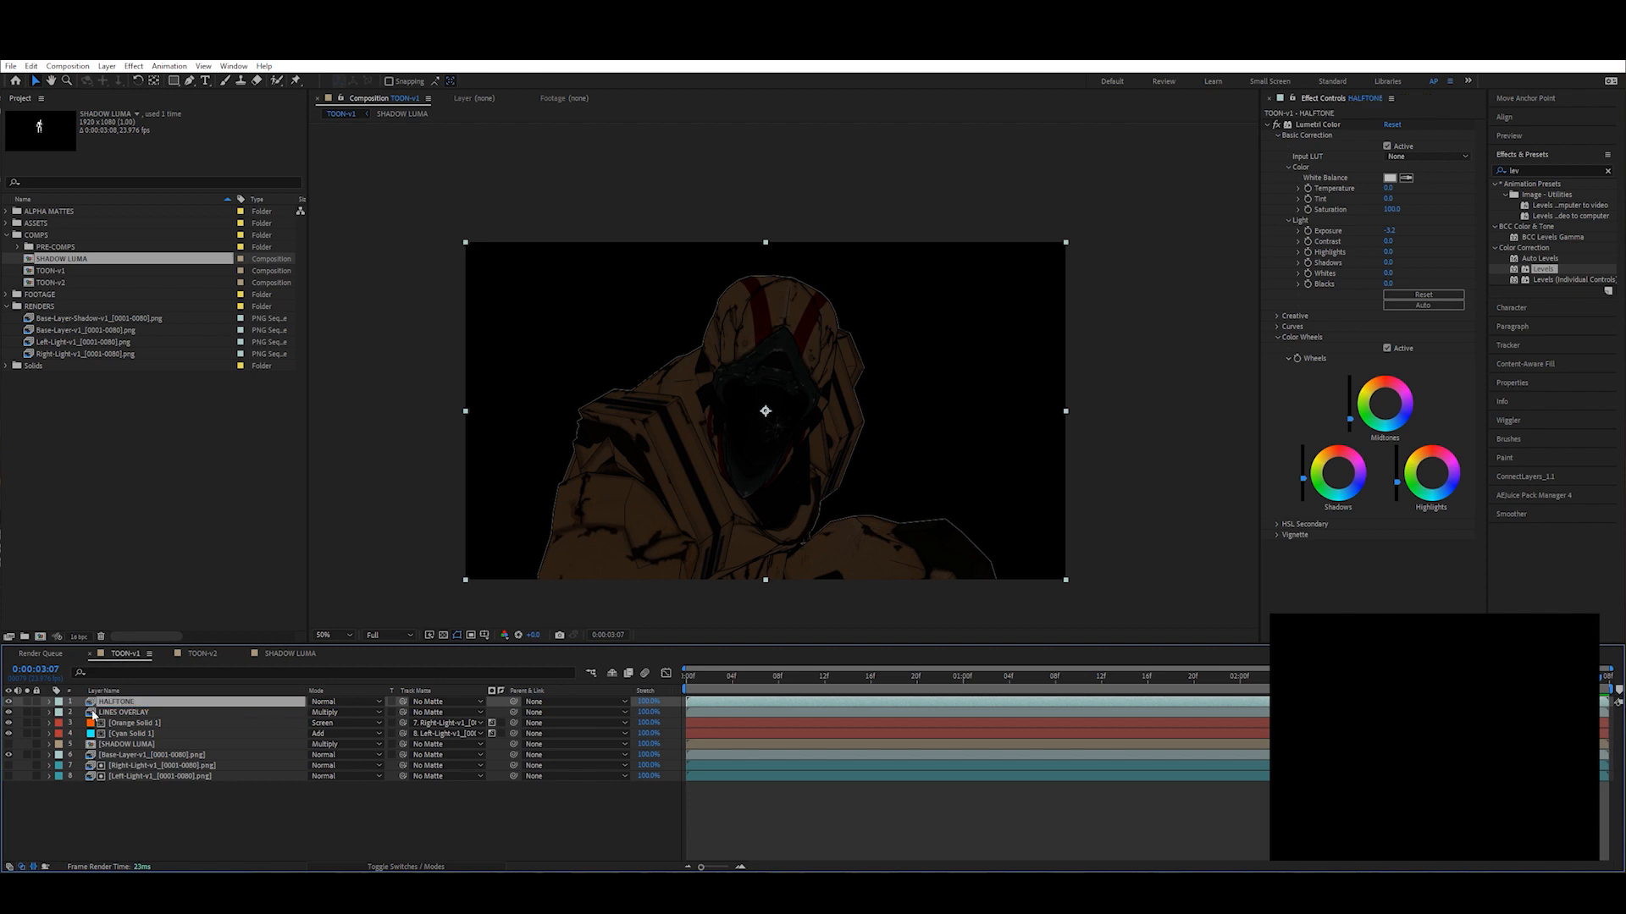
Step: Solo the HALFTONE layer and remove its Lumetri Color effect
{"action": "left_click", "coordinate": [26, 702]}
{"action": "left_click", "coordinate": [1280, 123]}
{"action": "left_click", "coordinate": [1327, 126]}
{"action": "key", "text": "Delete"}
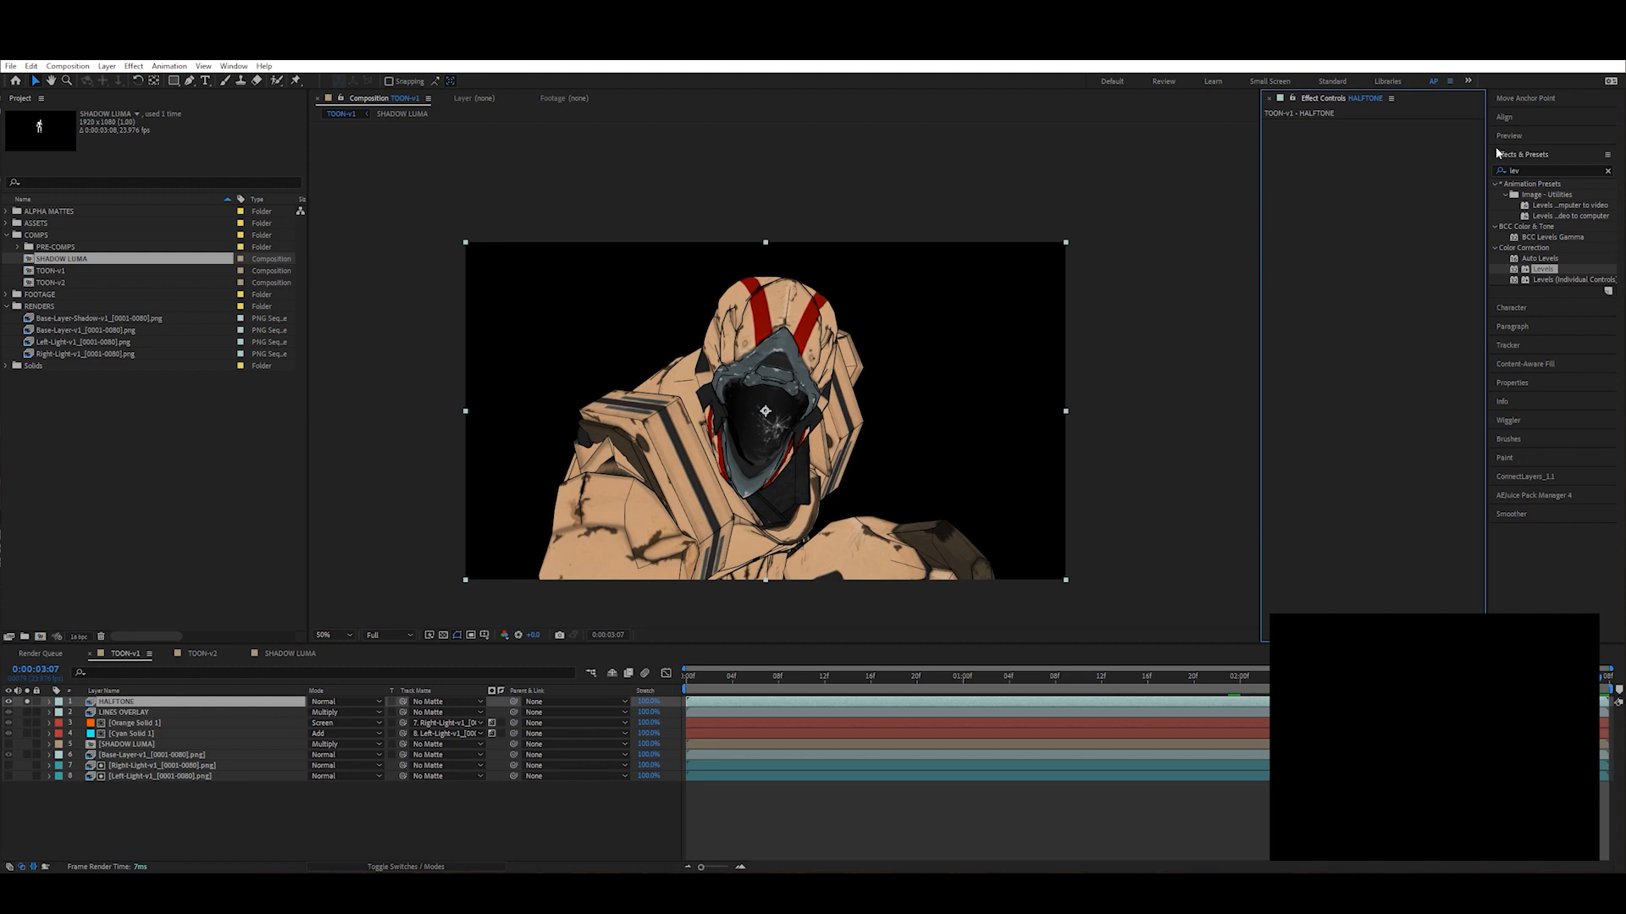
Step: Apply the S_HalfTone effect to the HALFTONE layer, widen the room for its effect settings, and inspect the dots up close
{"action": "double_click", "coordinate": [1521, 170]}
{"action": "type", "text": "halfton"}
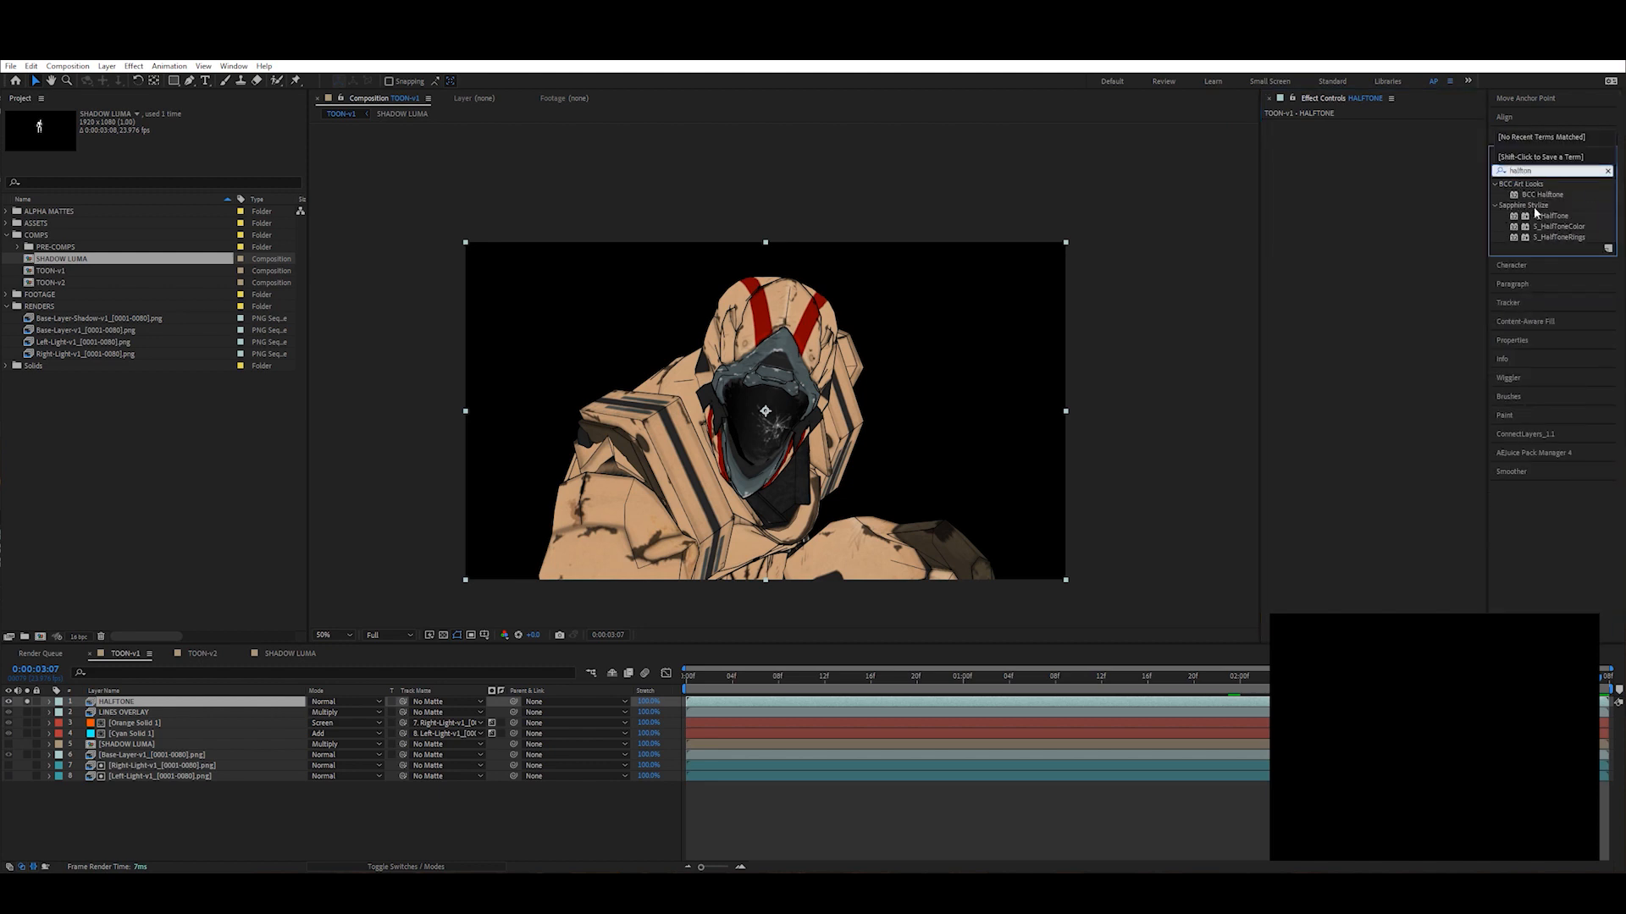
{"action": "left_click_drag", "start_coordinate": [1553, 219], "coordinate": [1198, 699]}
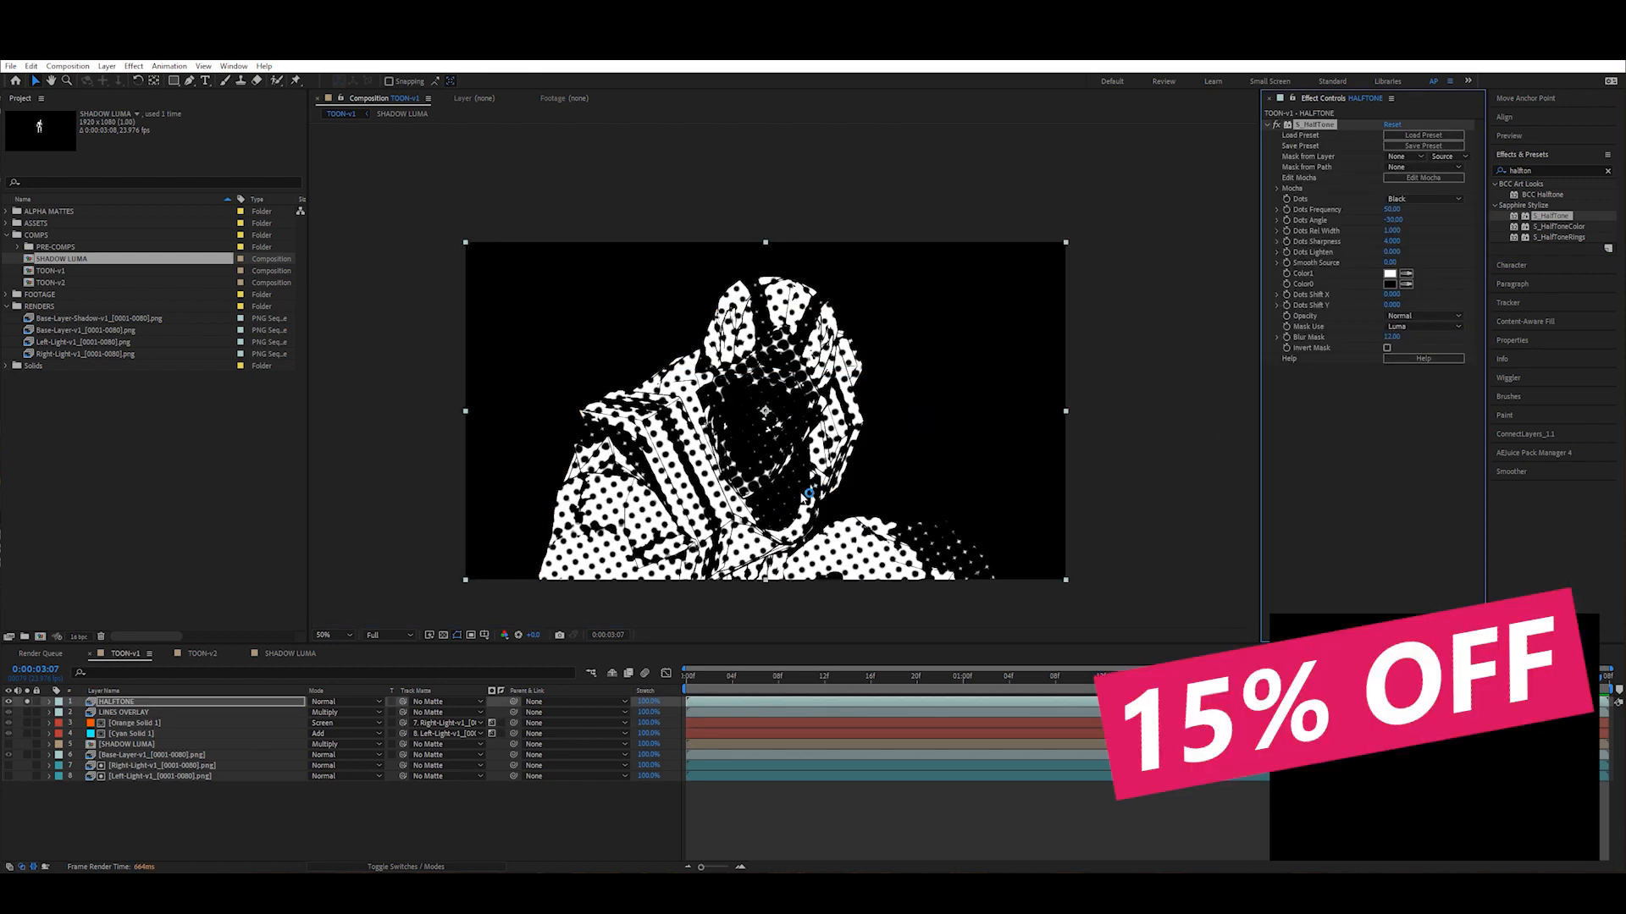
{"action": "key", "text": "slash"}
{"action": "scroll", "coordinate": [765, 428], "scroll_direction": "down", "scroll_amount": 1}
{"action": "left_click_drag", "start_coordinate": [1259, 385], "coordinate": [1100, 390]}
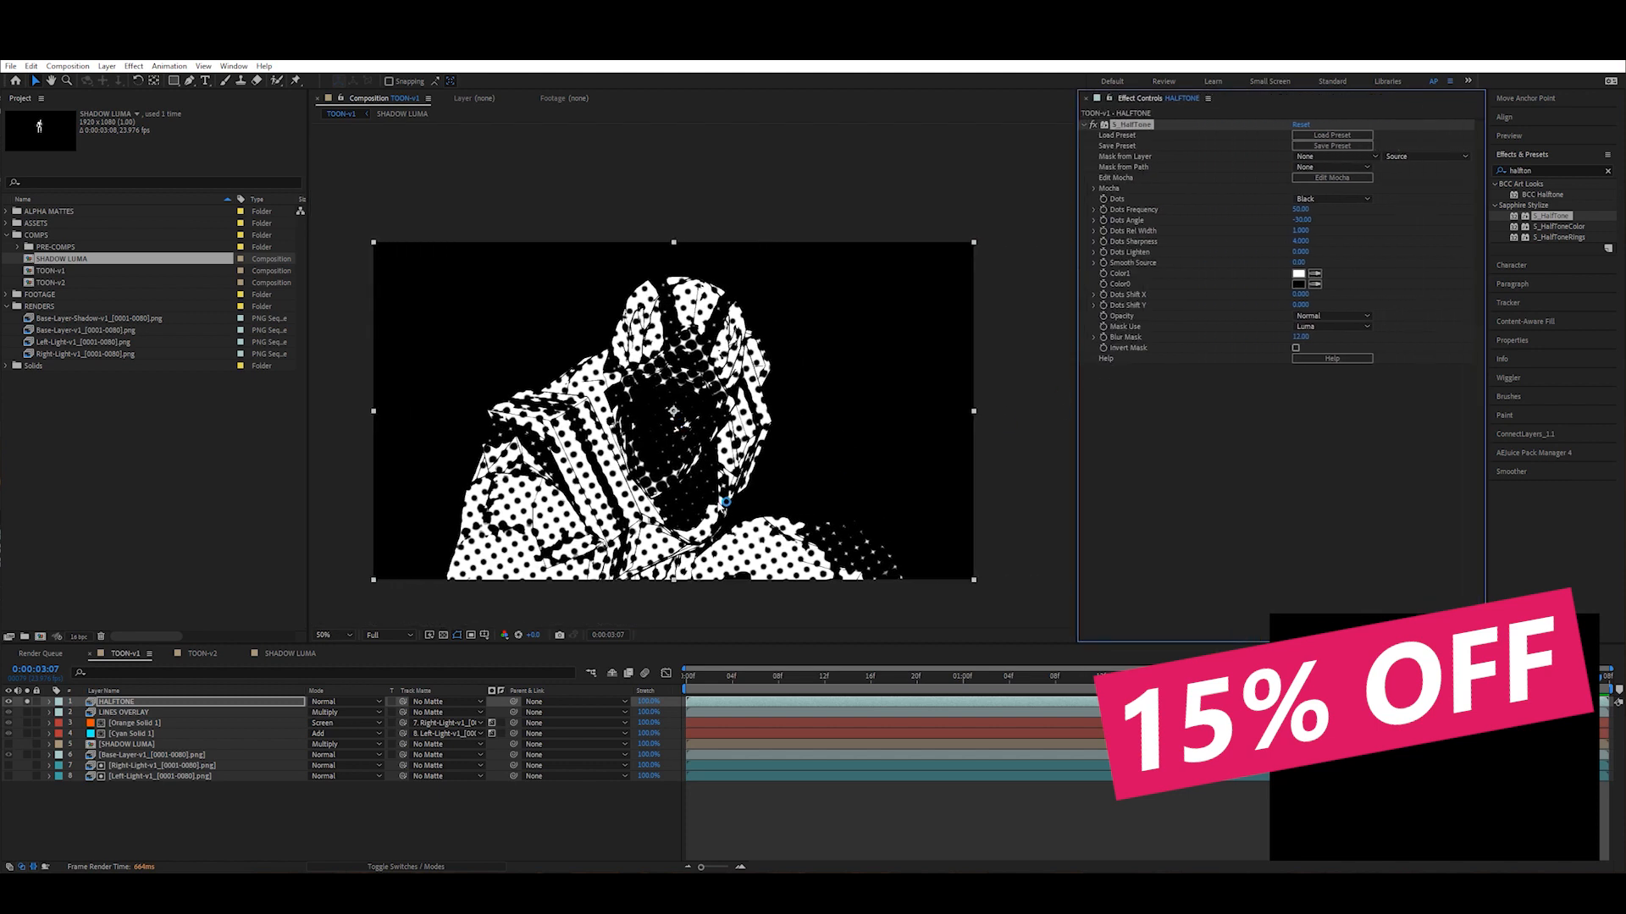
{"action": "key", "text": "slash"}
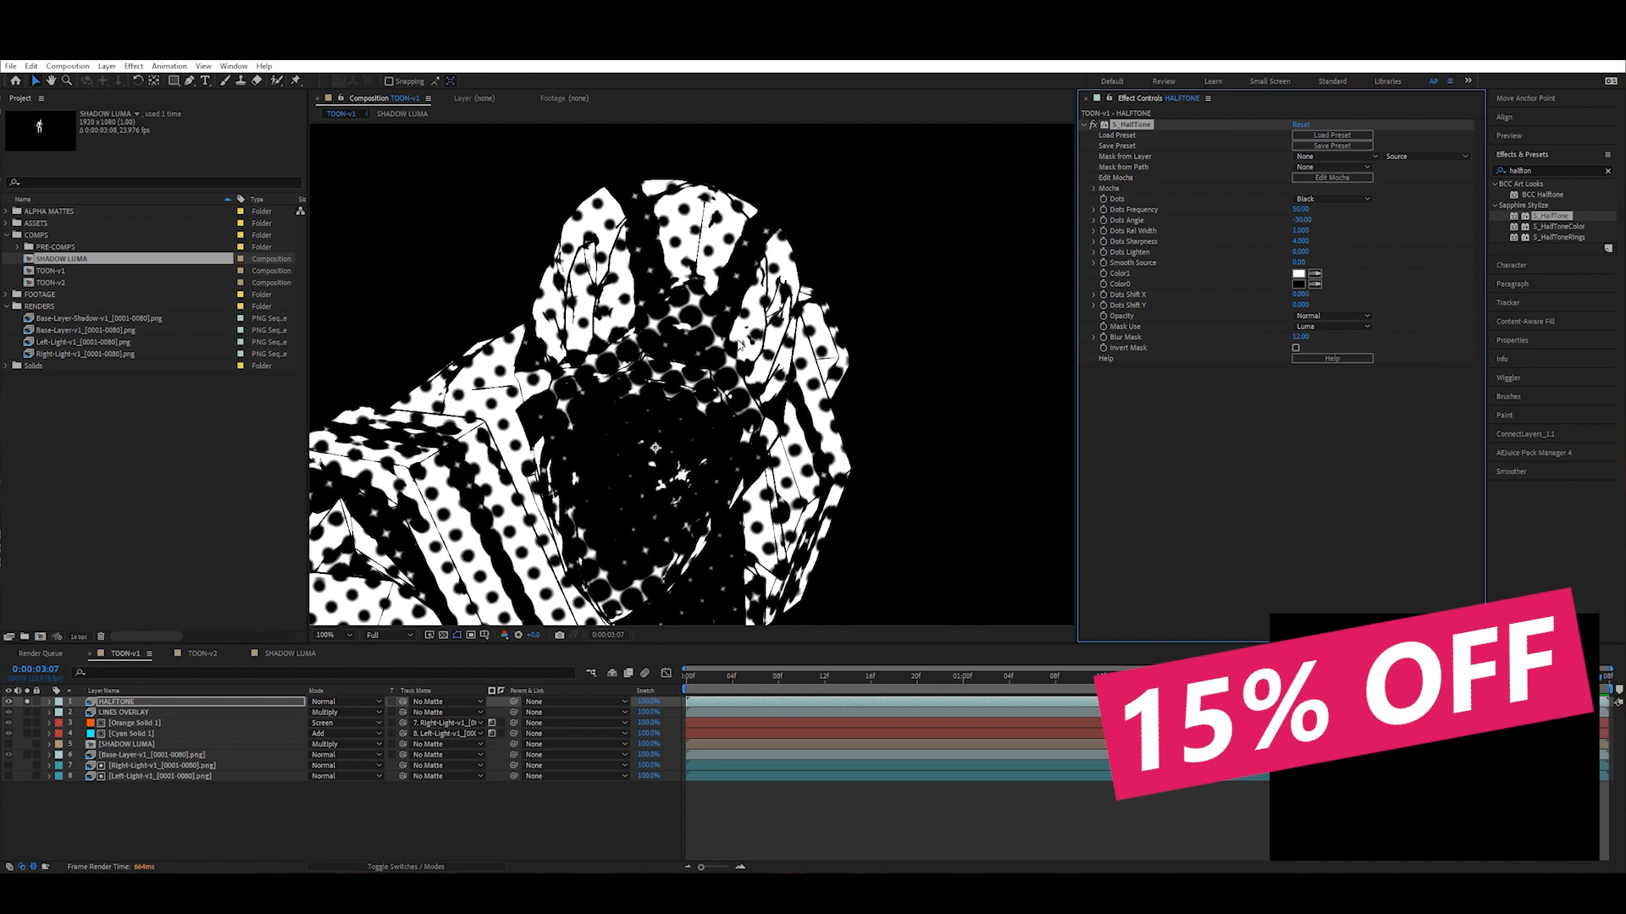
{"action": "key", "text": "comma"}
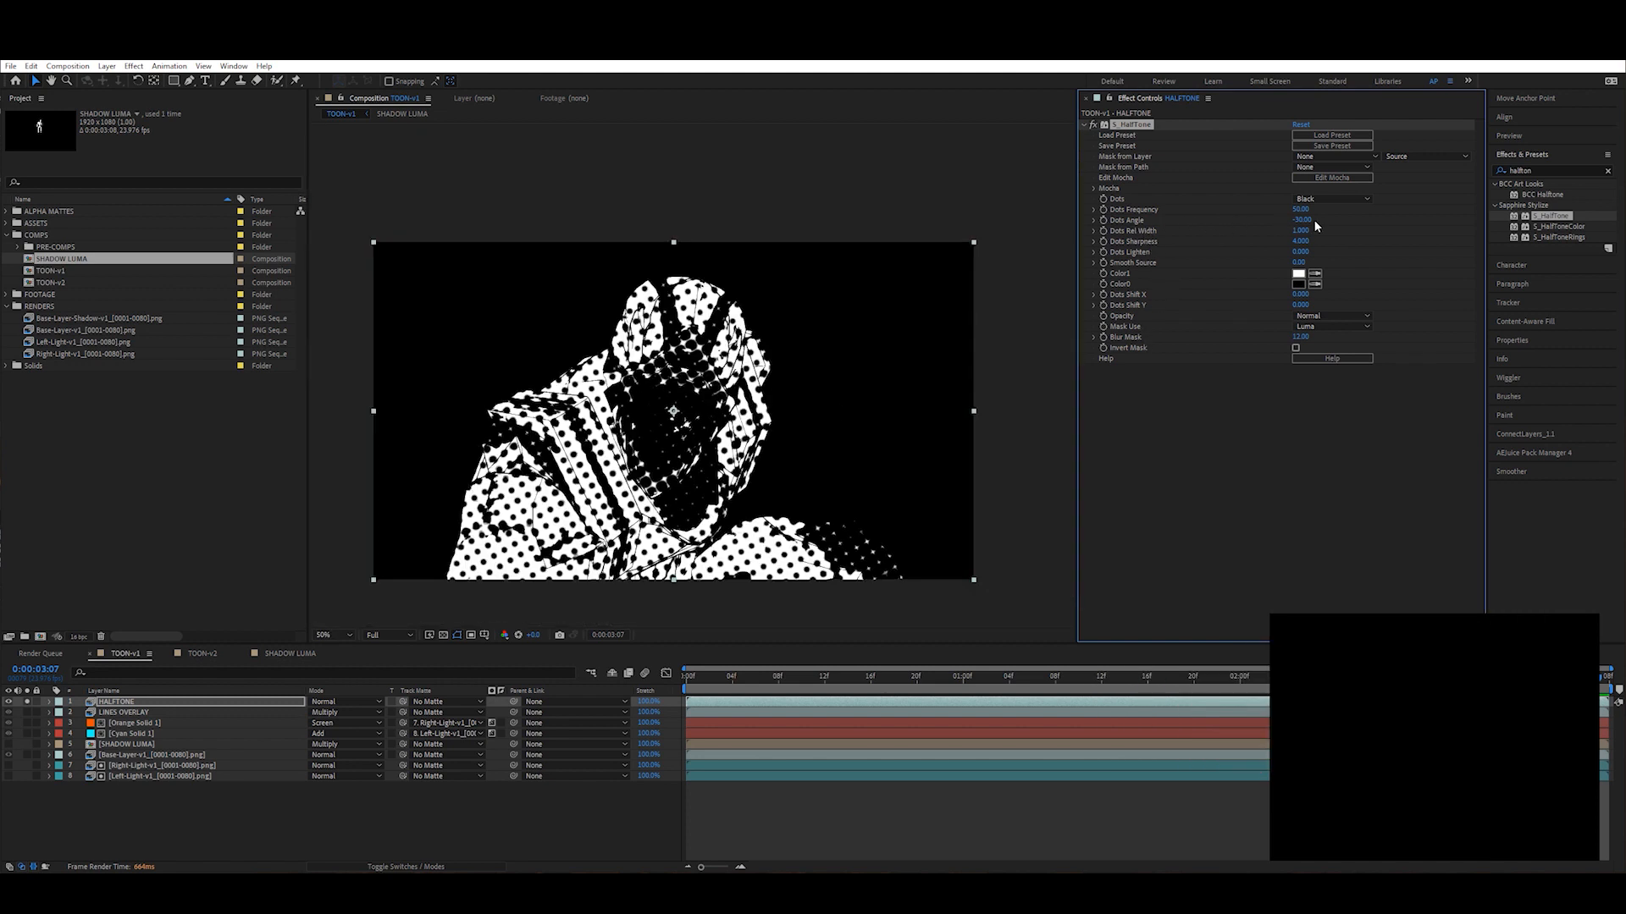
Step: Raise the S_HalfTone Dots Frequency to about 210 for a finer dot pattern
{"action": "left_click_drag", "start_coordinate": [1280, 209], "coordinate": [1397, 206]}
{"action": "scroll", "coordinate": [619, 465], "scroll_direction": "up", "scroll_amount": 1}
{"action": "scroll", "coordinate": [619, 465], "scroll_direction": "down", "scroll_amount": 1}
{"action": "left_click", "coordinate": [111, 703]}
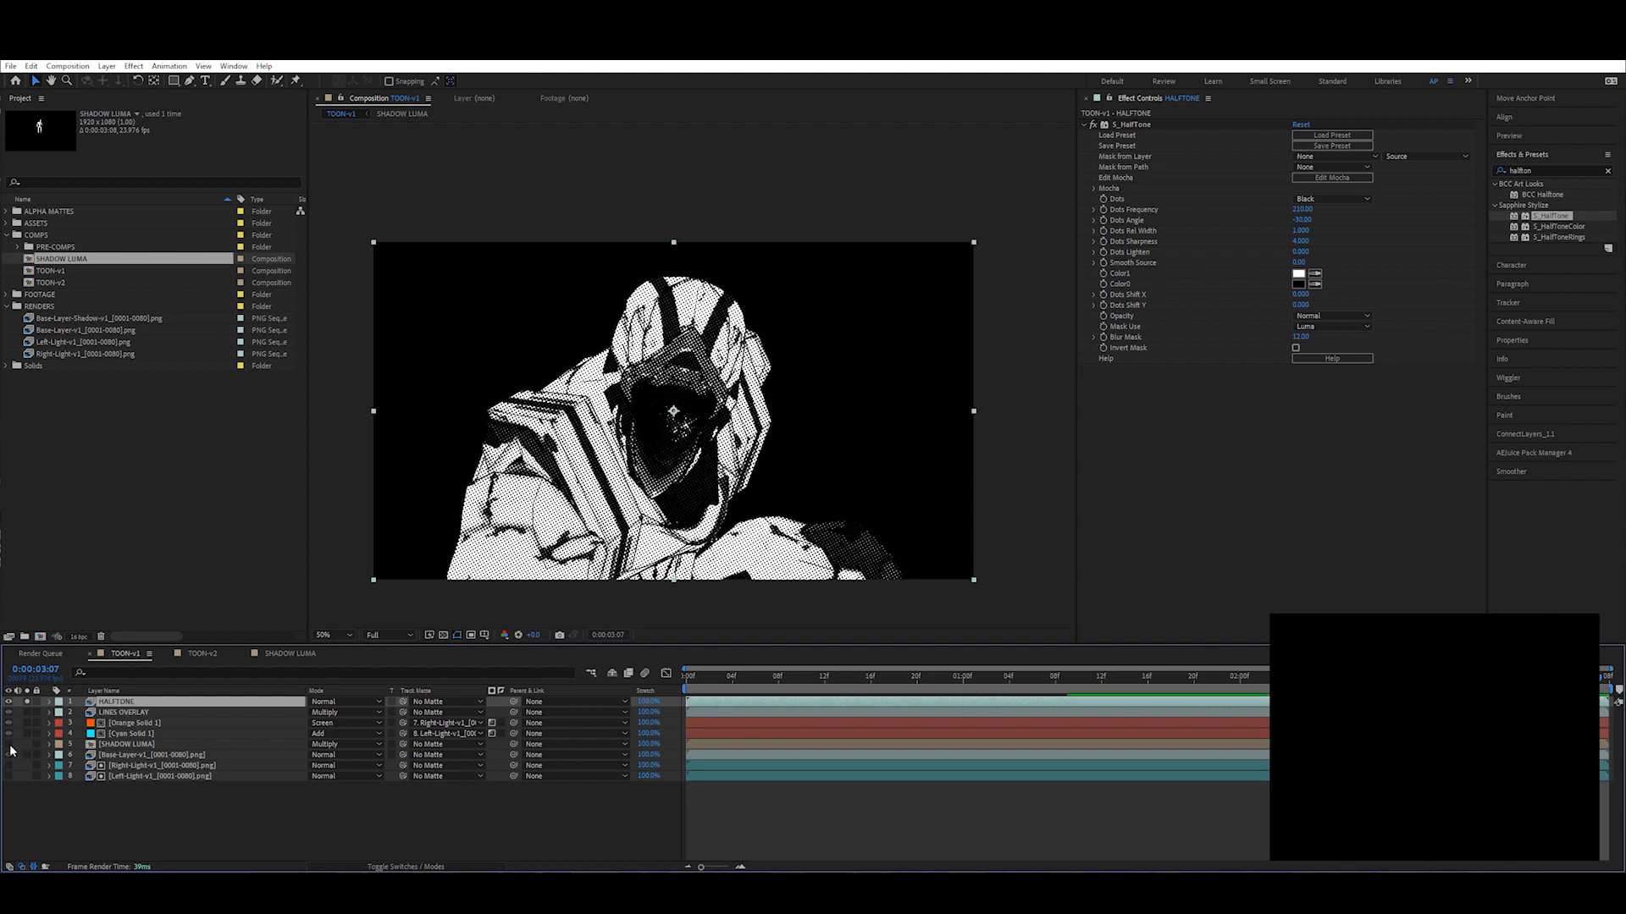
Step: Assign SHADOW LUMA as the HALFTONE layer's track matte, using inverted luma
{"action": "left_click", "coordinate": [139, 744]}
{"action": "left_click", "coordinate": [151, 703]}
{"action": "left_click_drag", "start_coordinate": [404, 705], "coordinate": [142, 744]}
{"action": "left_click", "coordinate": [141, 741]}
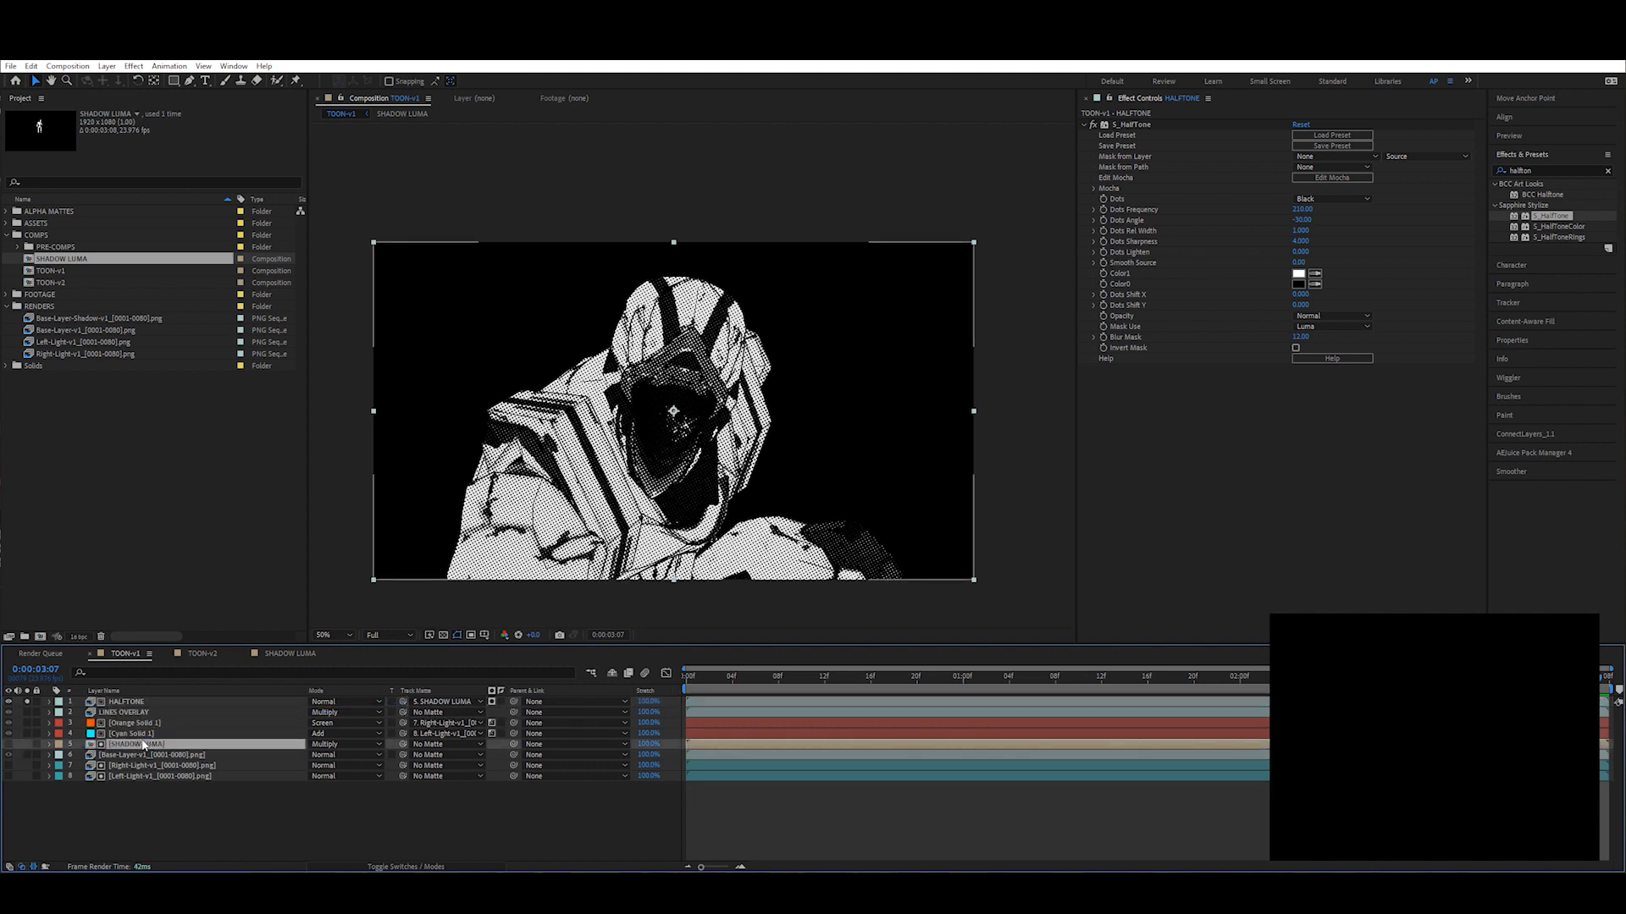
{"action": "left_click", "coordinate": [492, 702]}
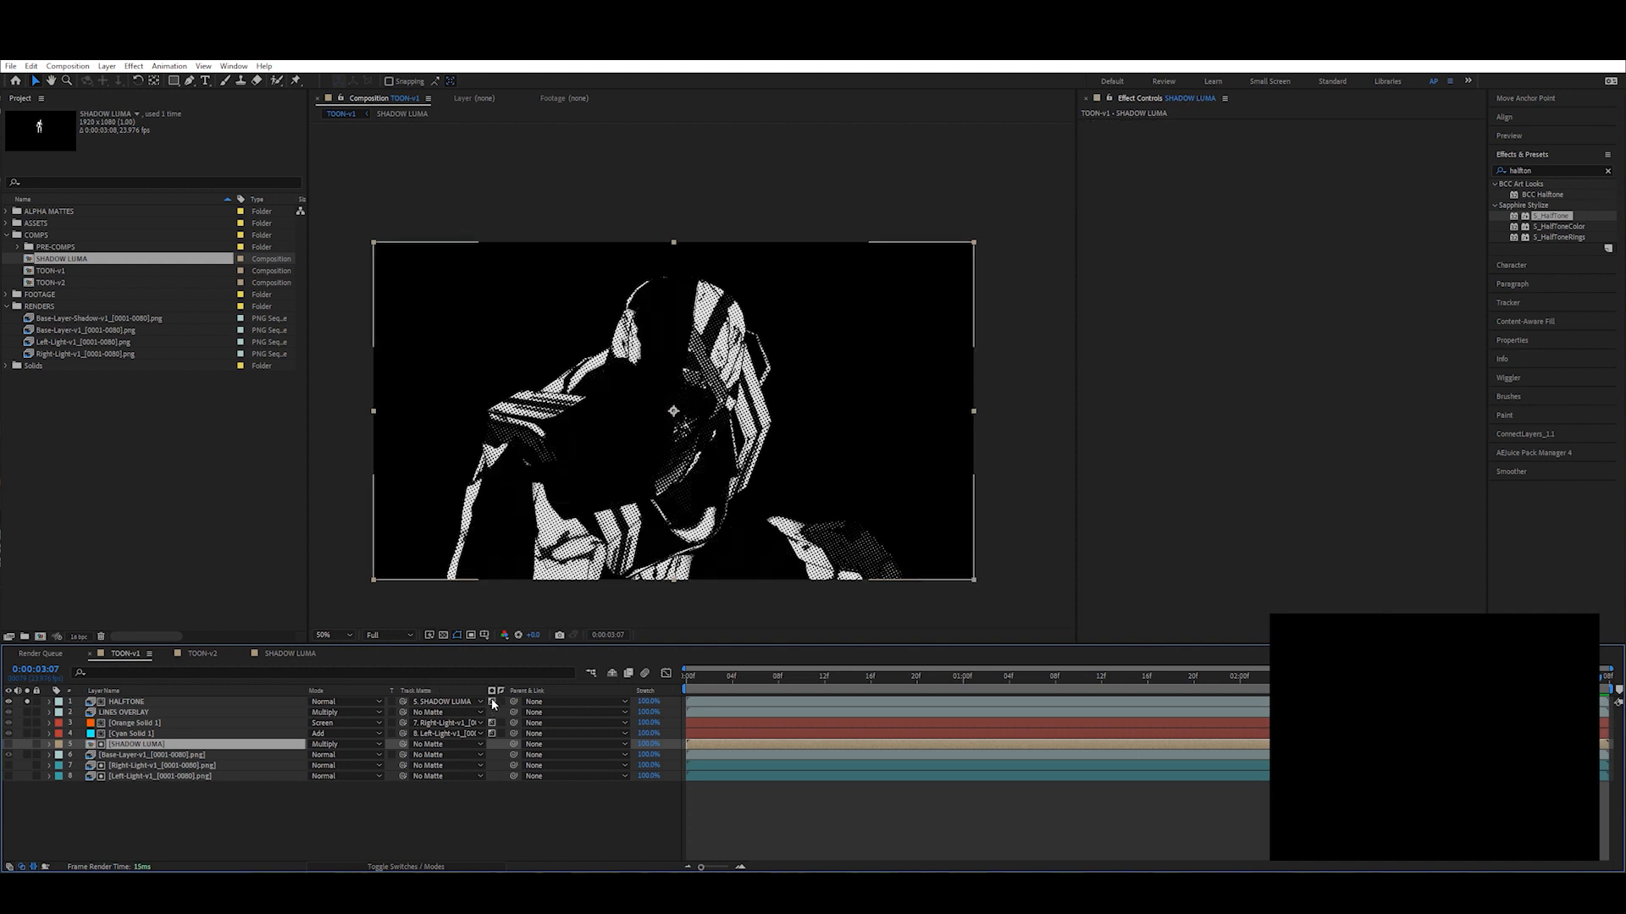
{"action": "left_click", "coordinate": [501, 702]}
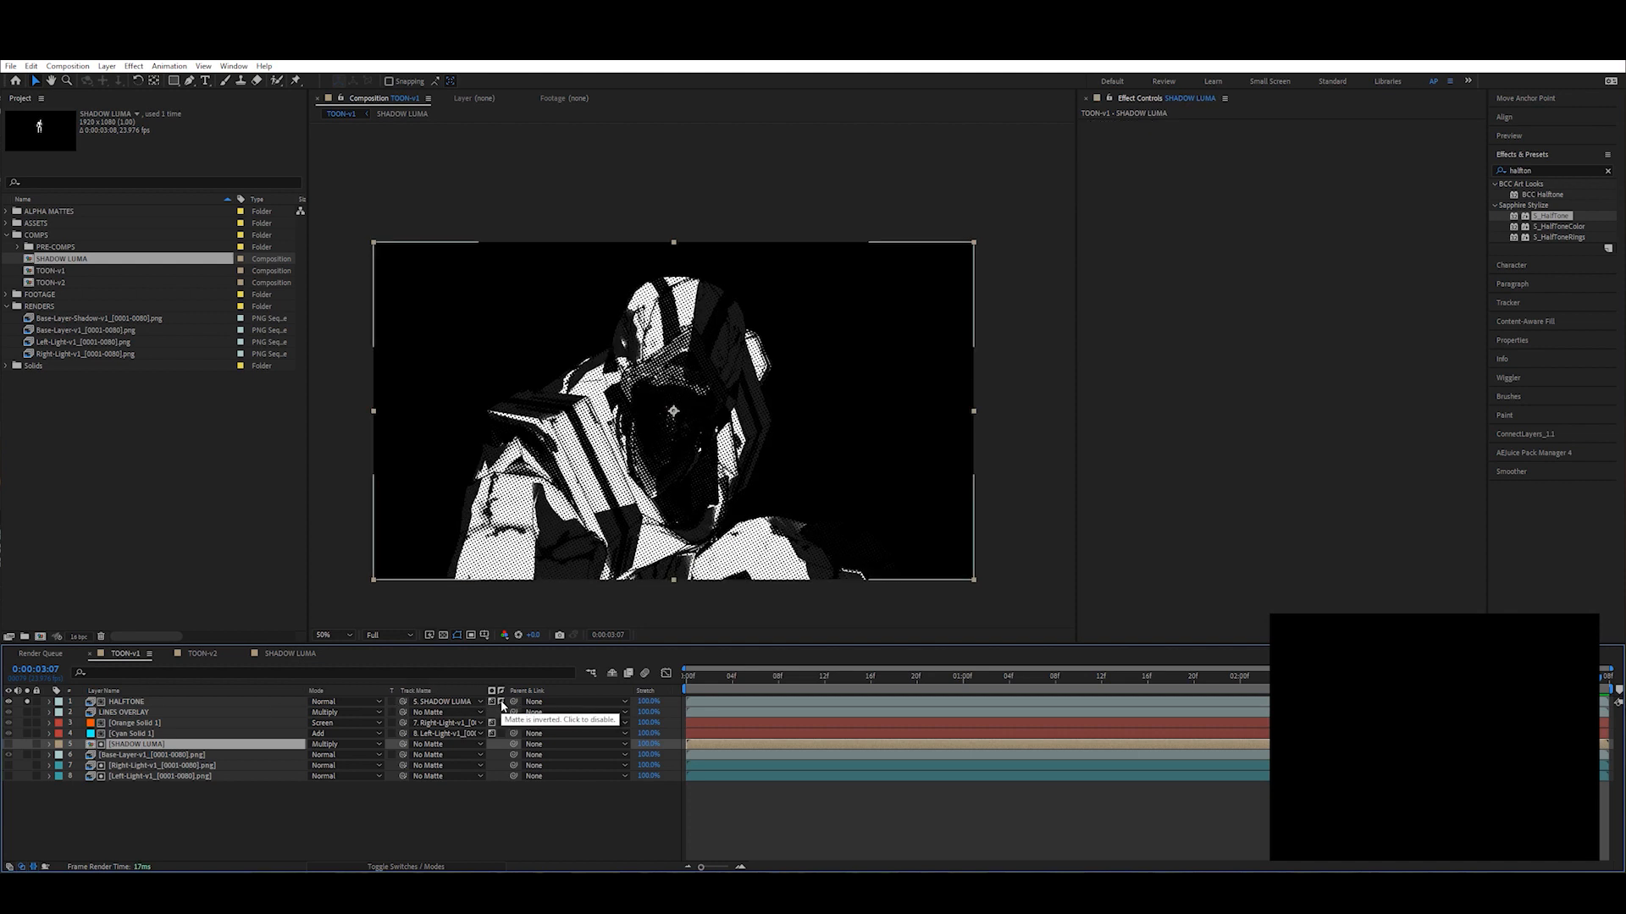
Step: Set the SHADOW LUMA layer's blending mode to Normal, reveal its opacity, and turn off HALFTONE's solo and matte inversion
{"action": "left_click", "coordinate": [343, 744]}
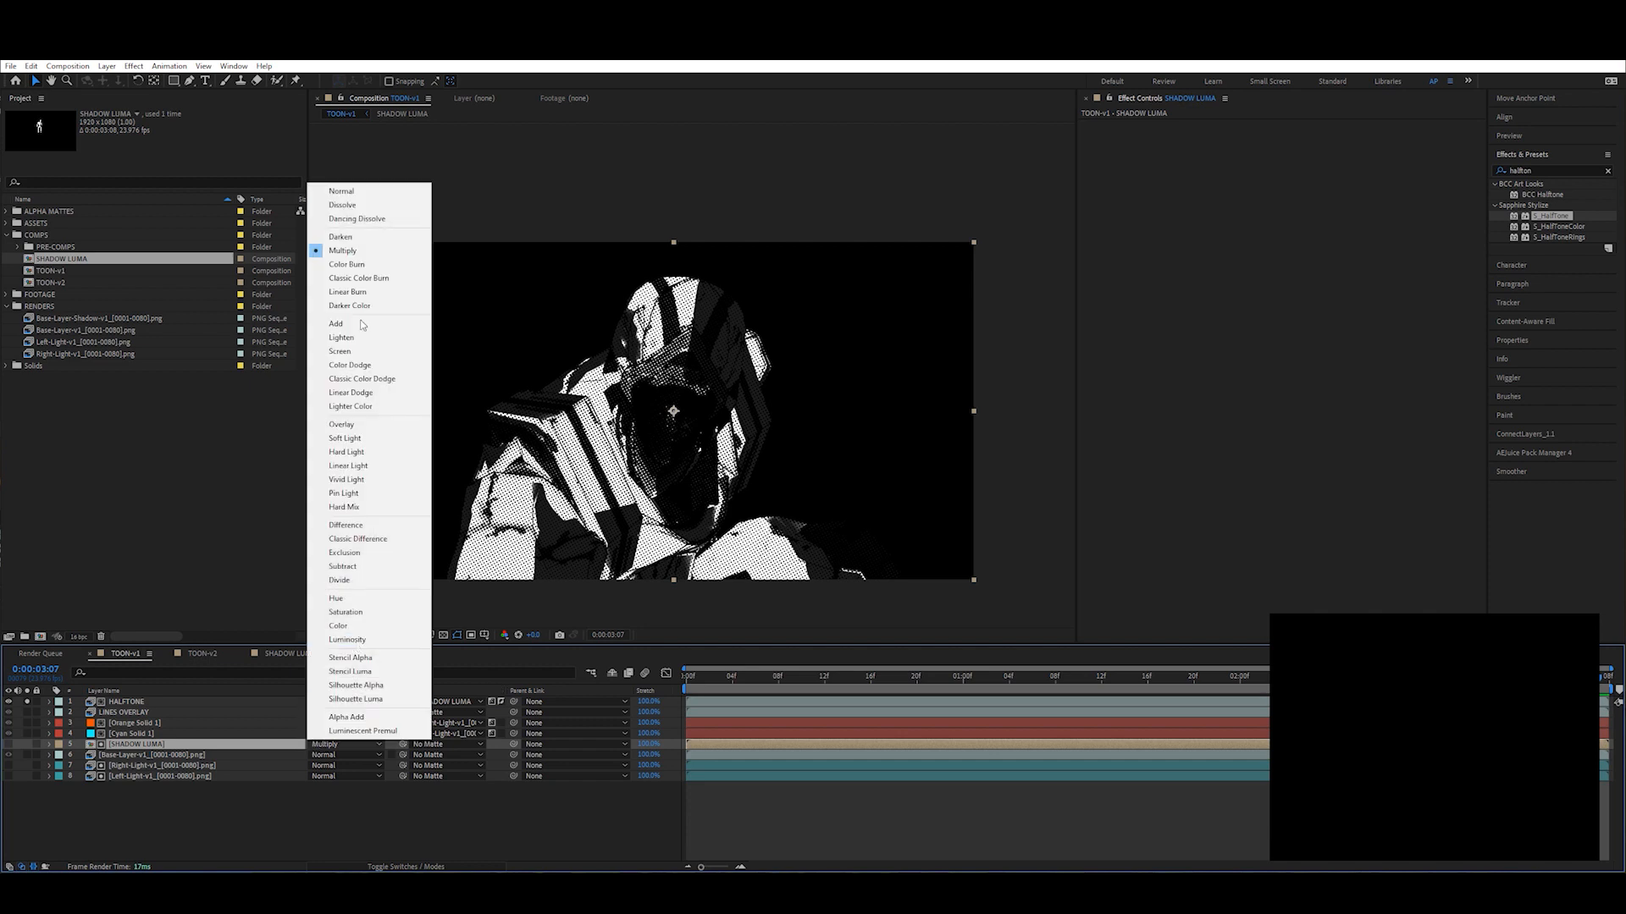
{"action": "left_click", "coordinate": [373, 191]}
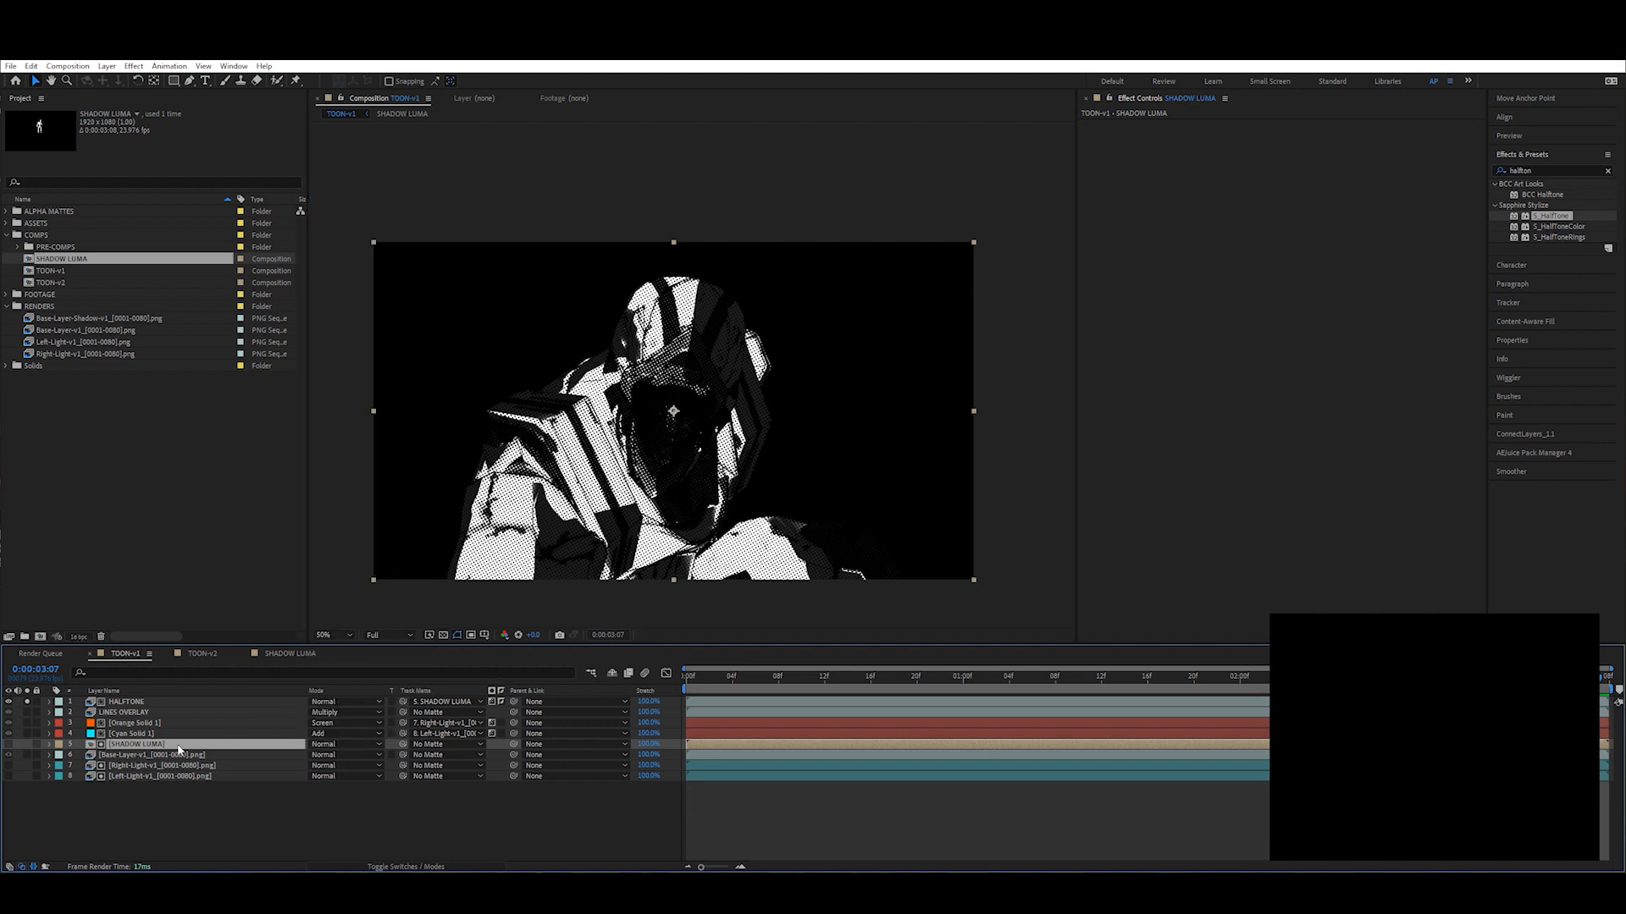
{"action": "key", "text": "t"}
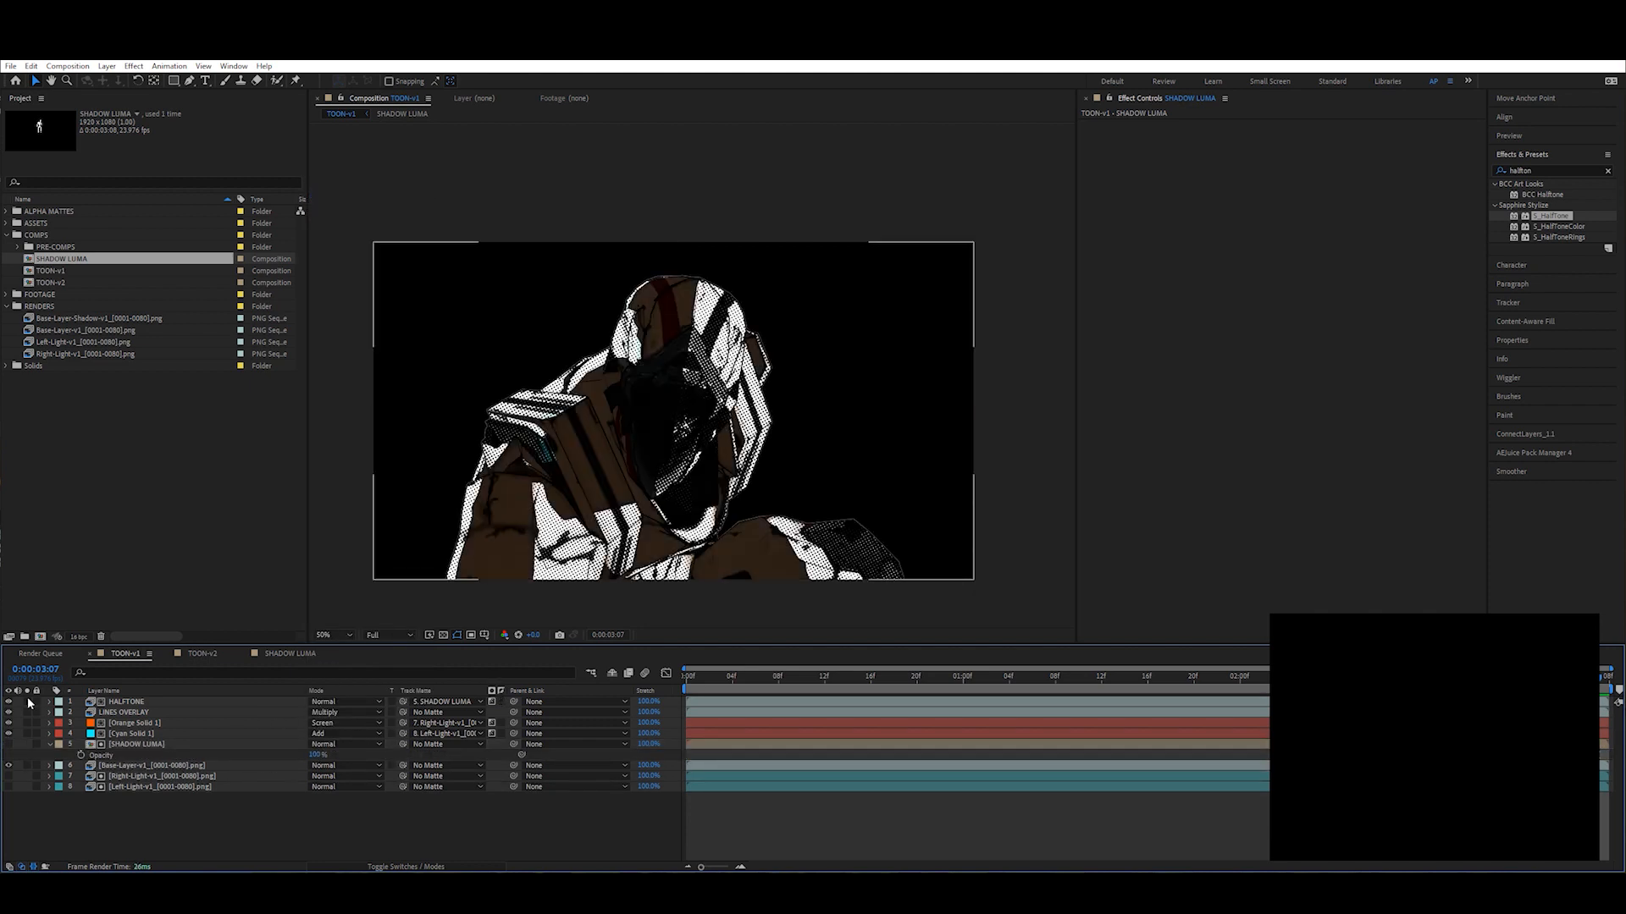
Step: Set the HALFTONE layer's blending mode to Multiply and move it directly below LINES OVERLAY
{"action": "left_click", "coordinate": [224, 702]}
{"action": "left_click", "coordinate": [343, 702]}
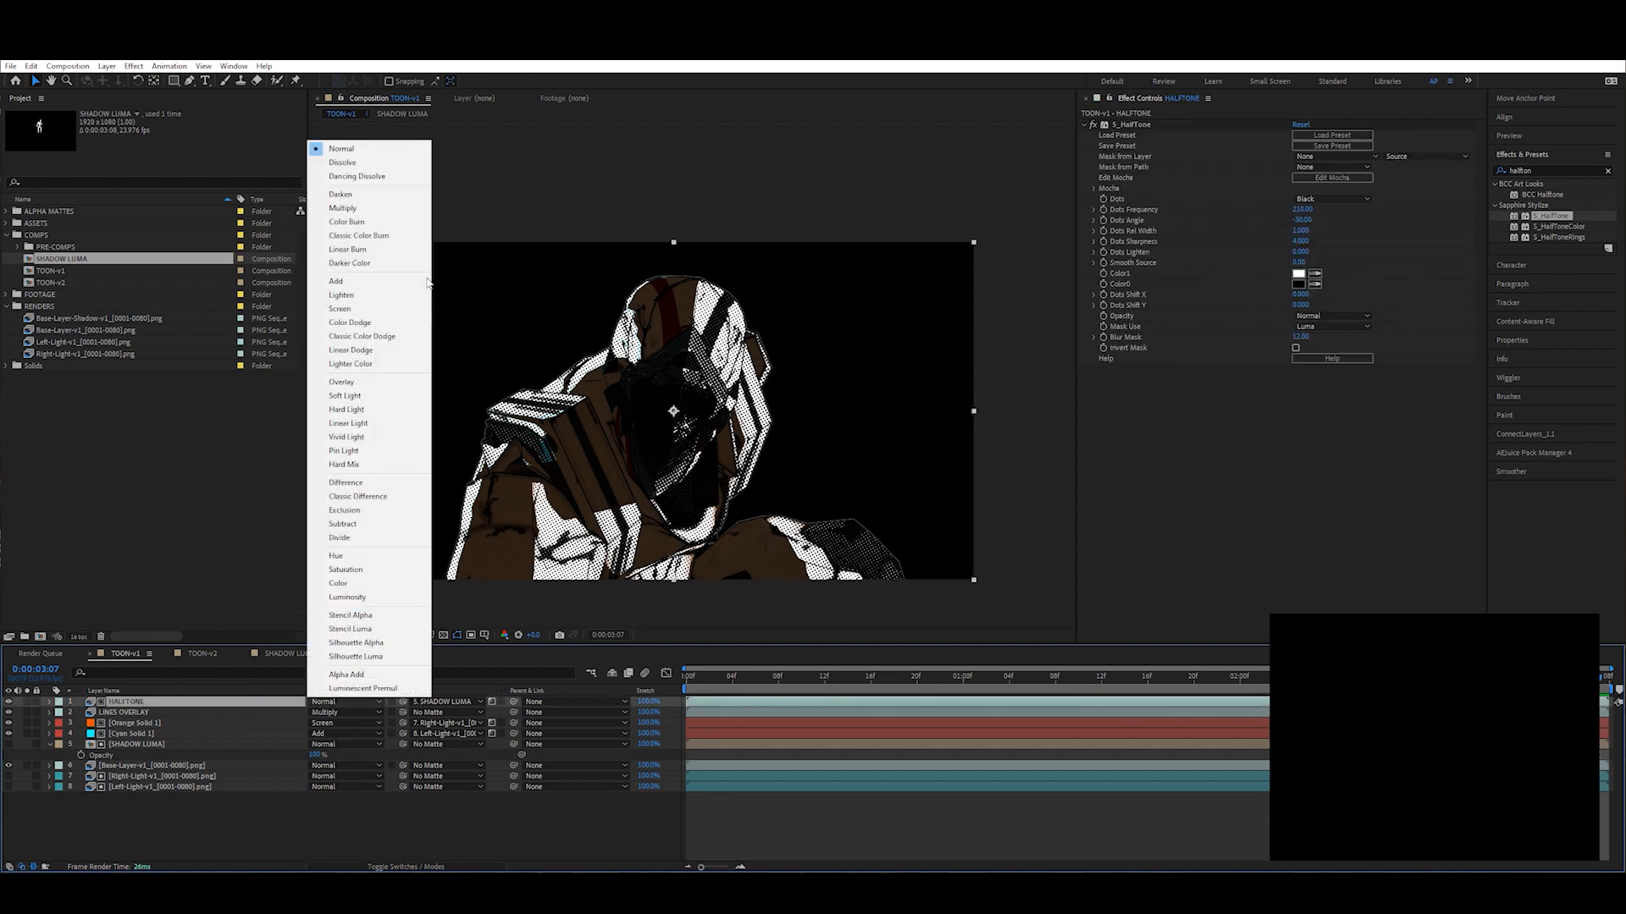
{"action": "left_click", "coordinate": [377, 210]}
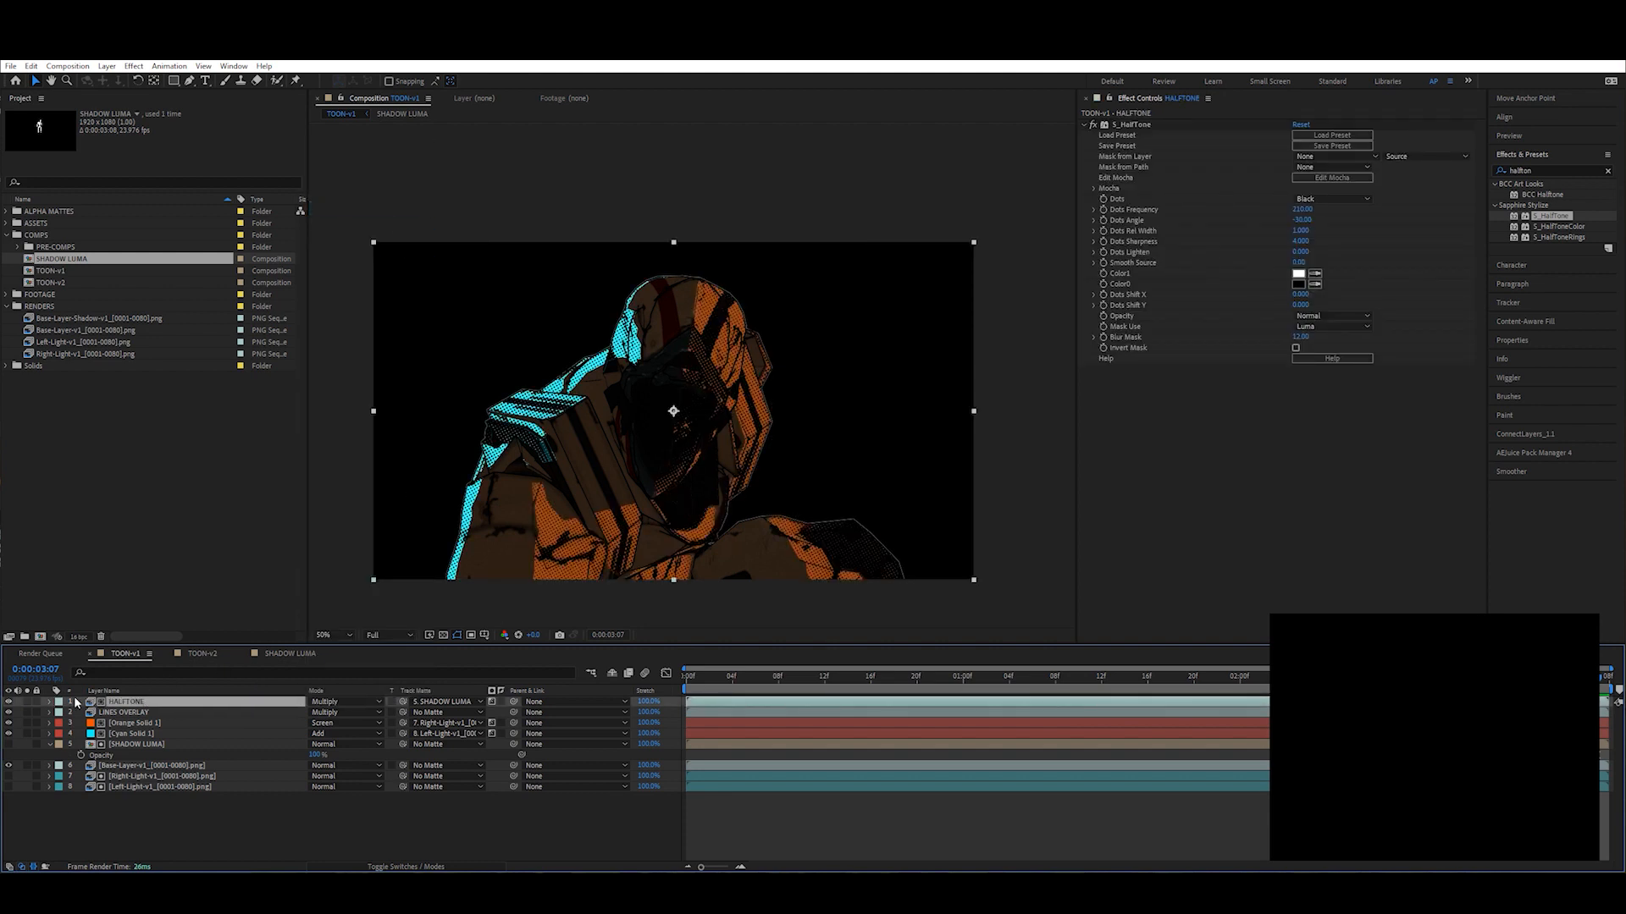
{"action": "left_click_drag", "start_coordinate": [119, 706], "coordinate": [120, 720]}
{"action": "scroll", "coordinate": [669, 450], "scroll_direction": "up", "scroll_amount": 1}
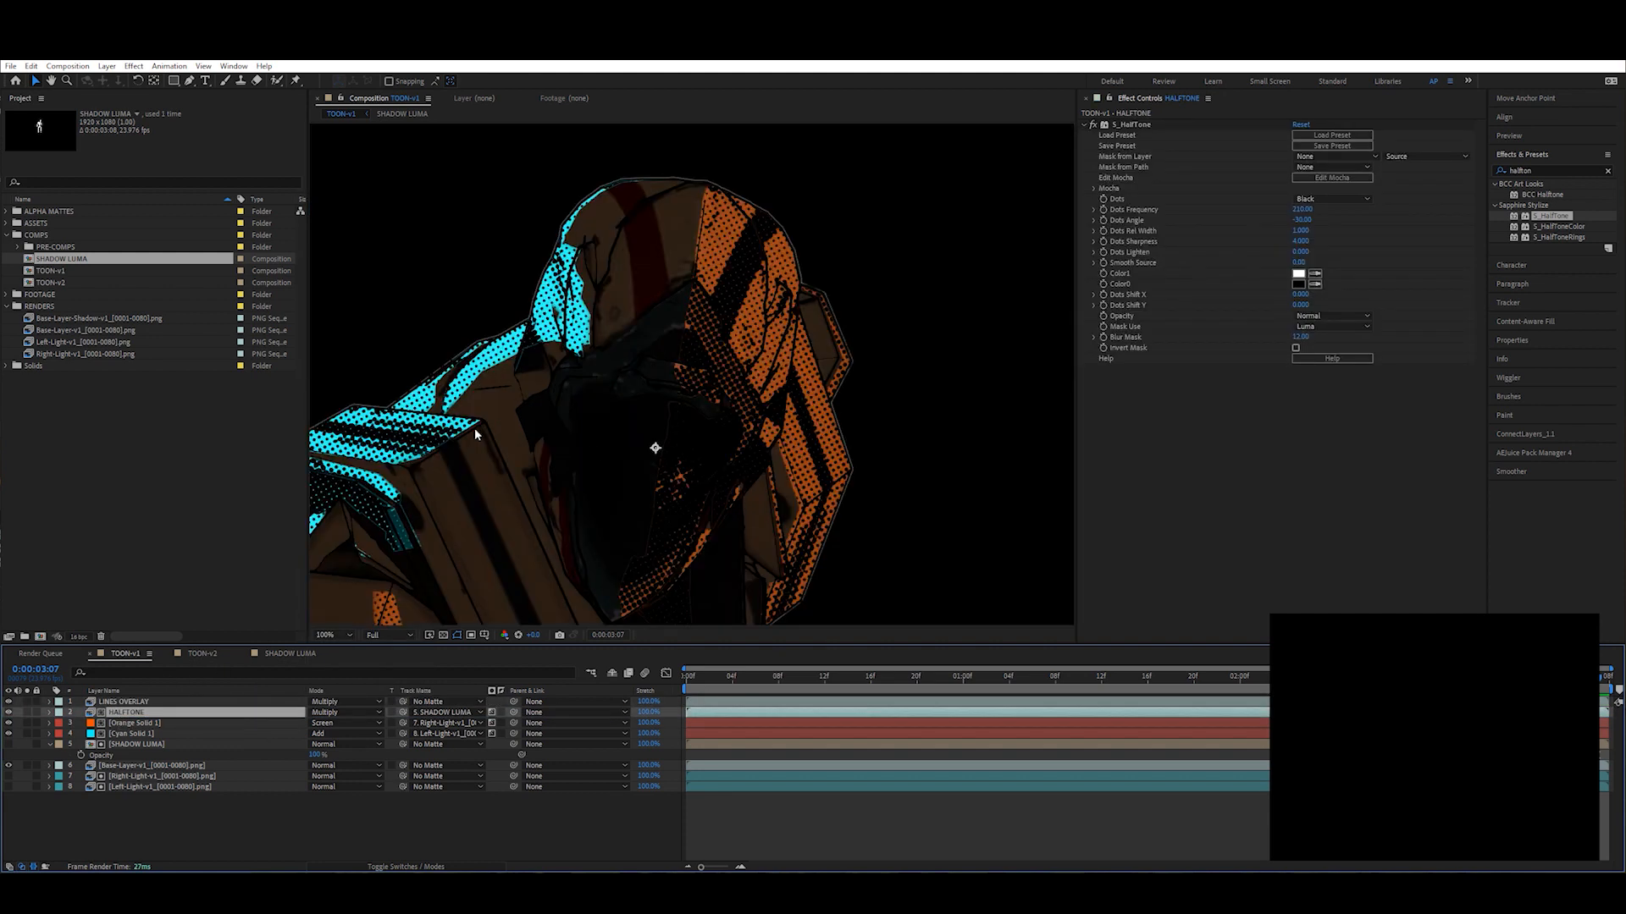
{"action": "scroll", "coordinate": [474, 428], "scroll_direction": "down", "scroll_amount": 1}
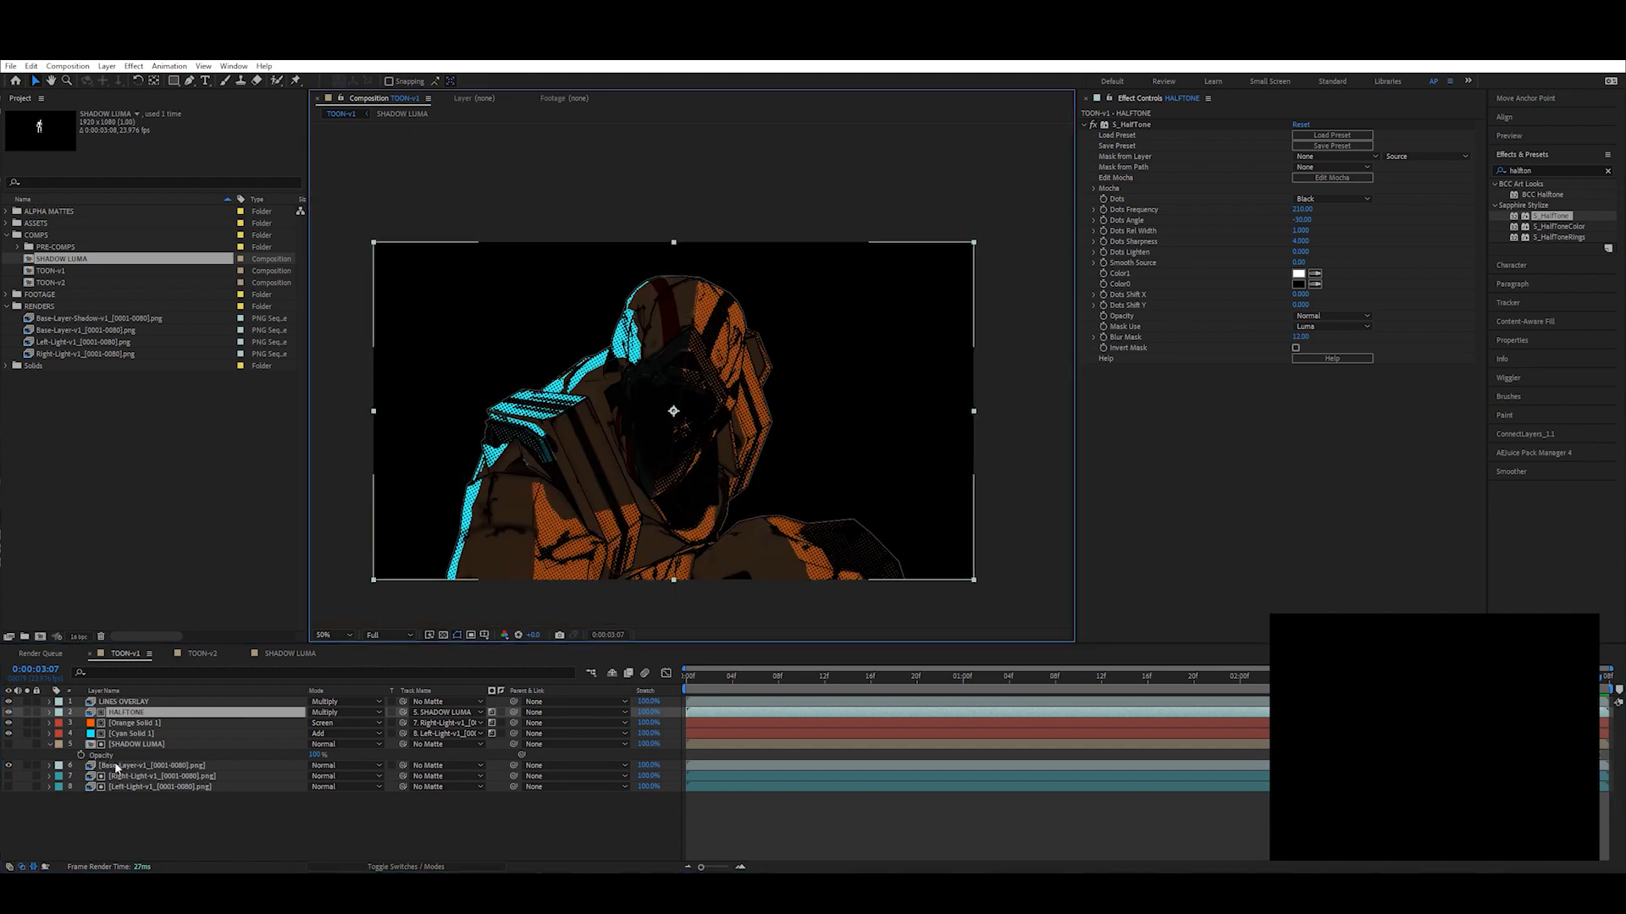
Step: Examine the Base-Layer-v1 layer and the SHADOW LUMA composition on their own, and return to TOON-v1
{"action": "double_click", "coordinate": [116, 766]}
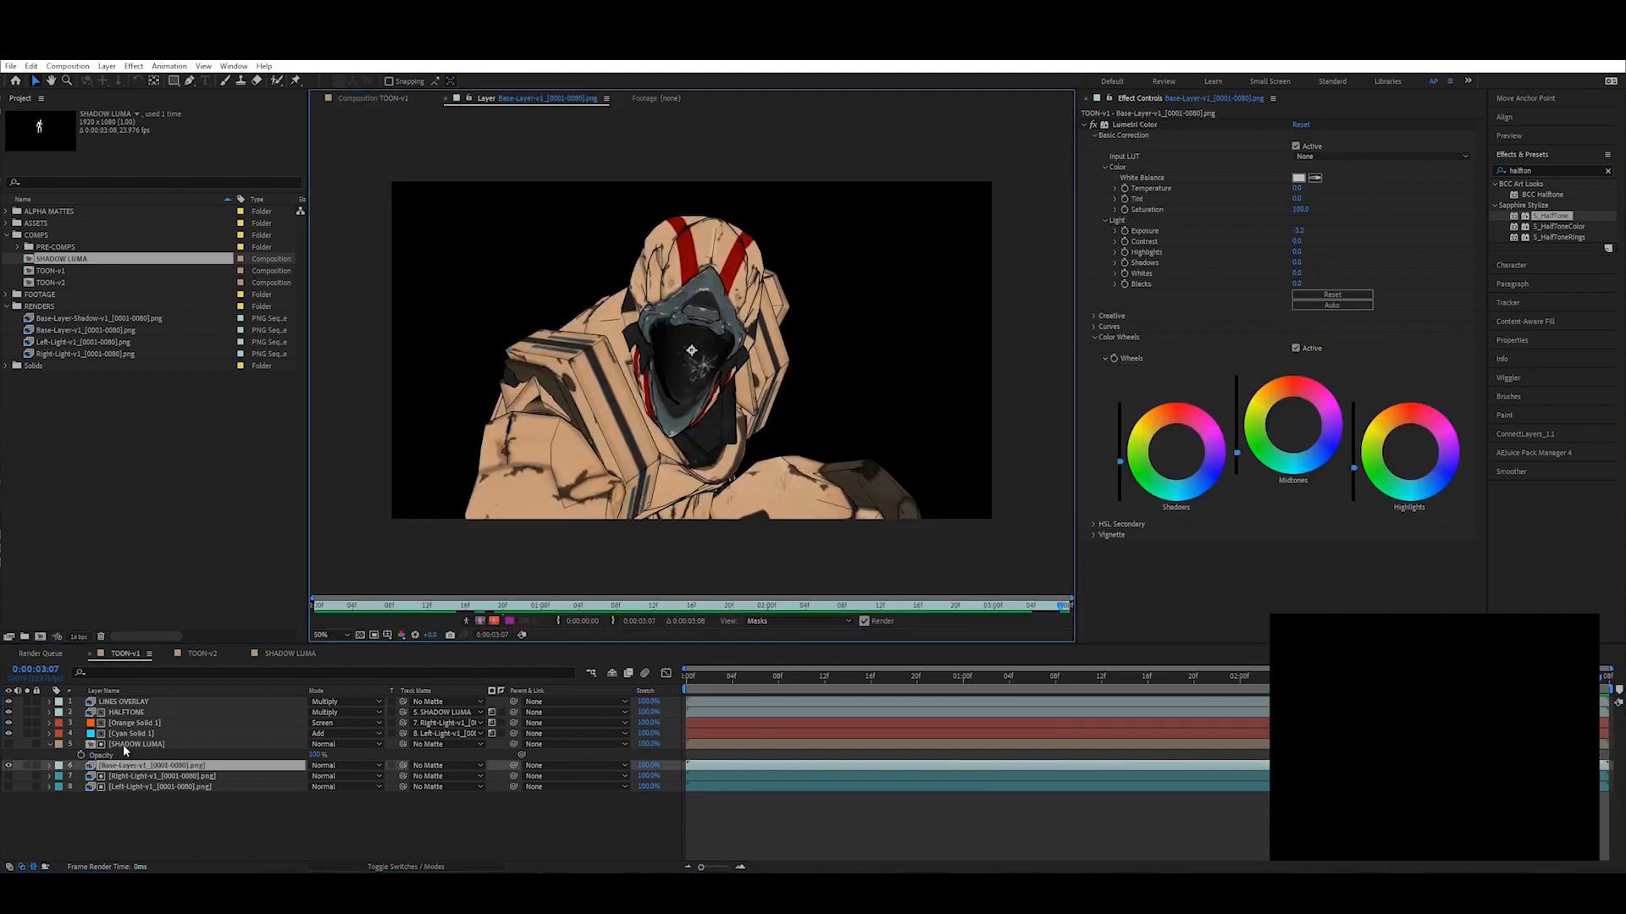
{"action": "double_click", "coordinate": [124, 745]}
{"action": "scroll", "coordinate": [612, 439], "scroll_direction": "down", "scroll_amount": 1}
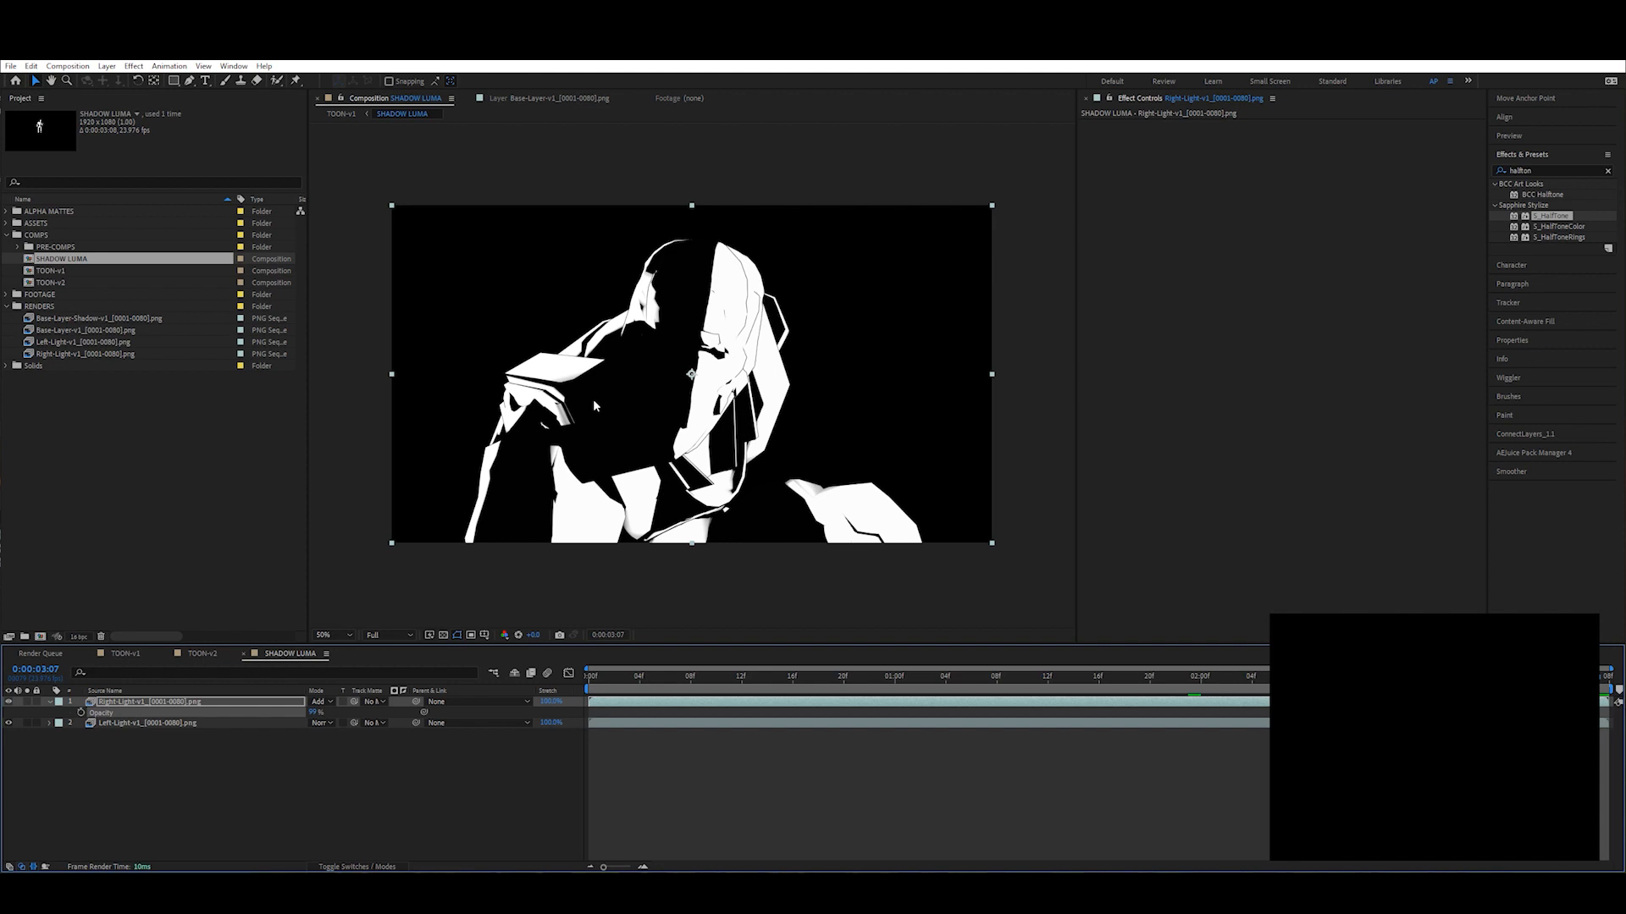
{"action": "left_click", "coordinate": [337, 114]}
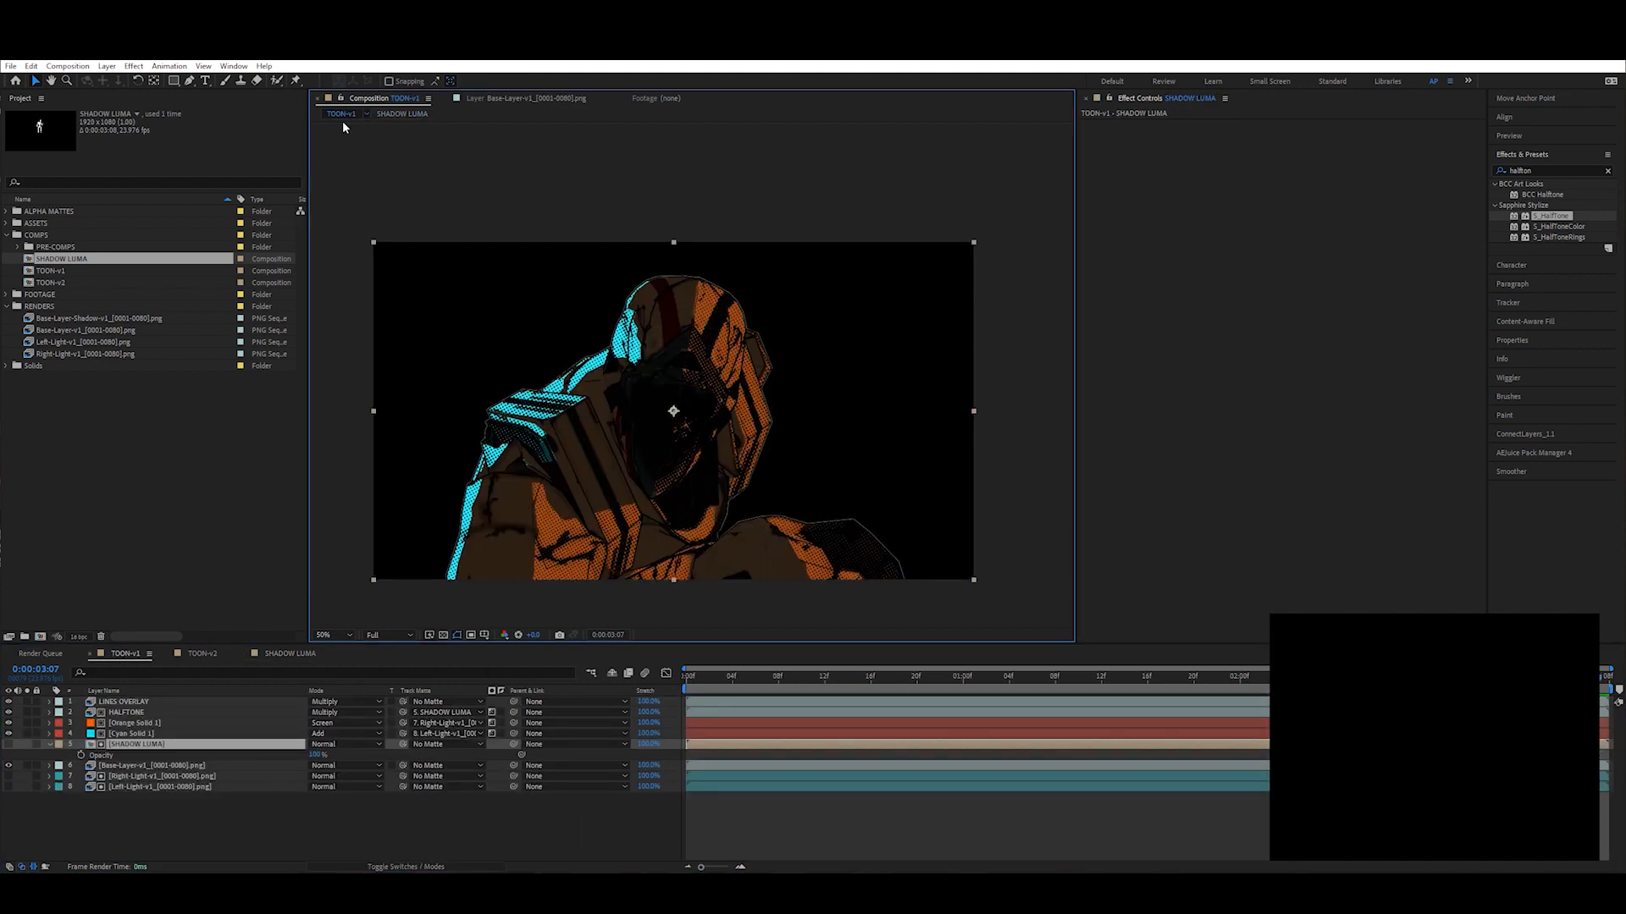
Step: Invert the HALFTONE layer's luma matte and check the halftone dots in the character's shadow areas
{"action": "left_click", "coordinate": [133, 713]}
{"action": "left_click", "coordinate": [501, 712]}
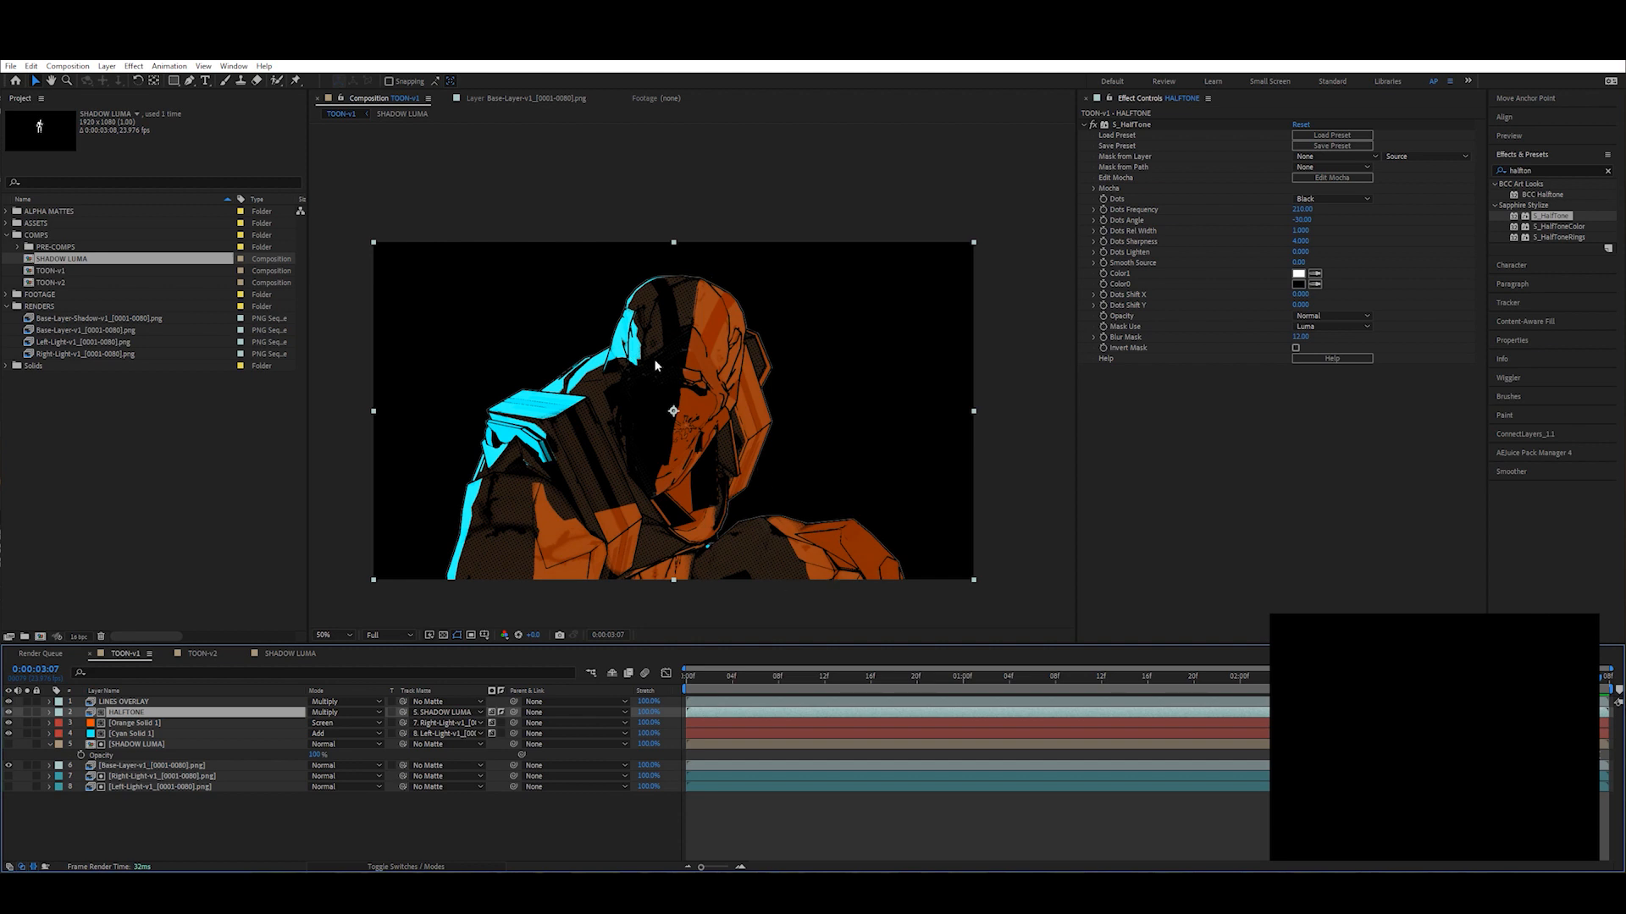
{"action": "key", "text": "period"}
{"action": "key", "text": "comma"}
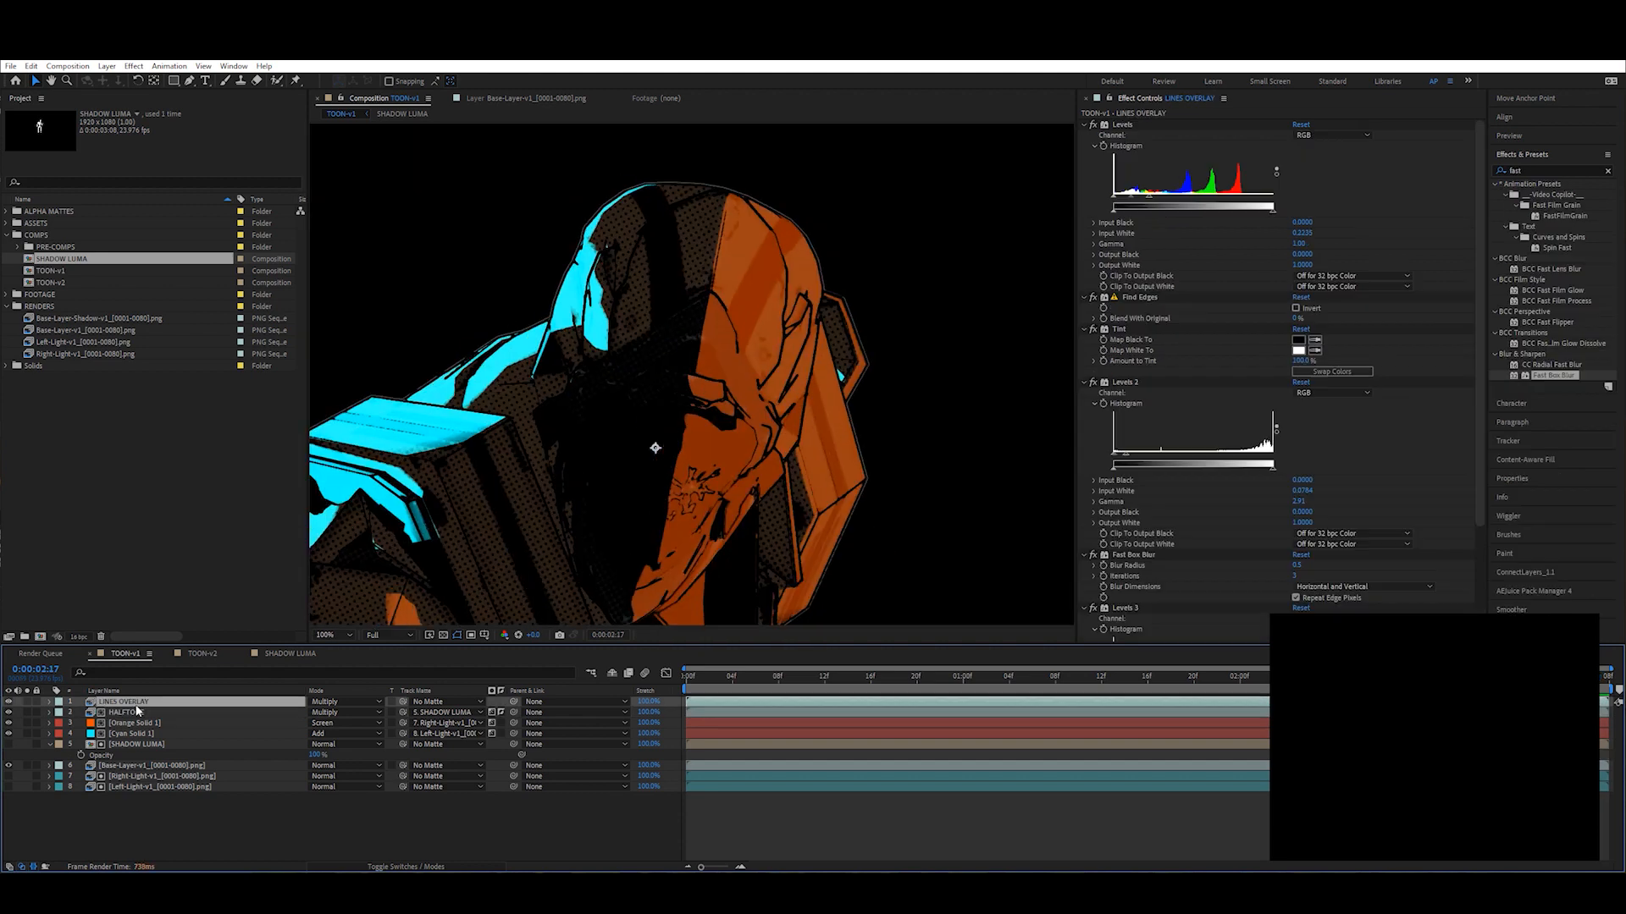
Step: Add an adjustment layer at the top of TOON-v1 and name it FILM GLOW
{"action": "key", "text": "ctrl+alt+y"}
{"action": "key", "text": "Return"}
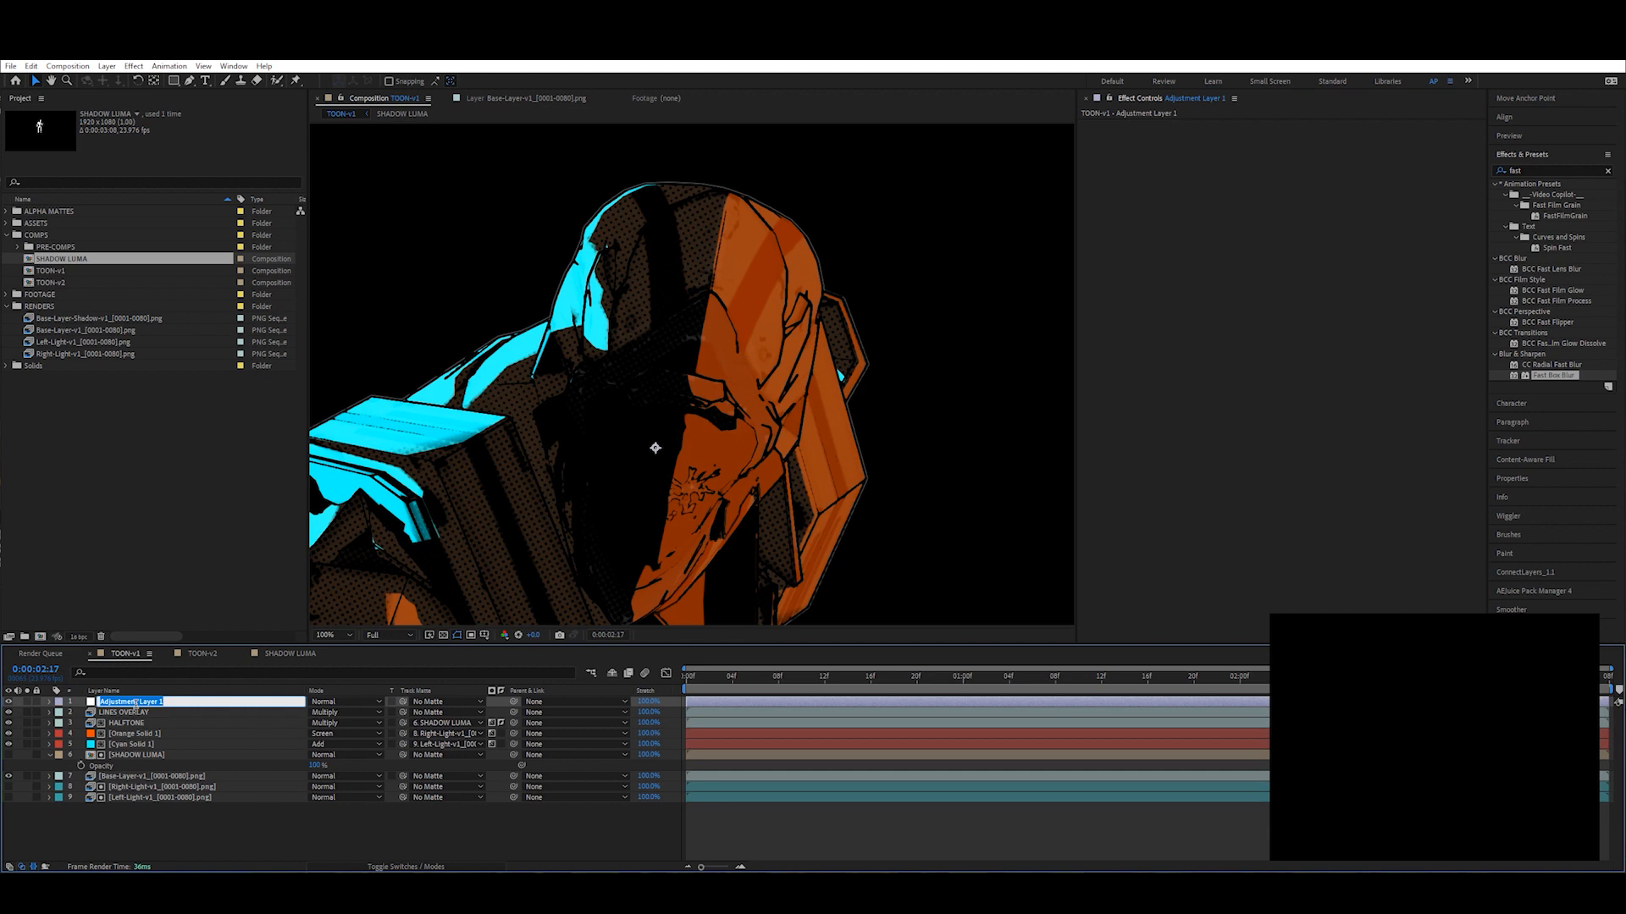
{"action": "type", "text": "FILM GLOW"}
{"action": "key", "text": "Return"}
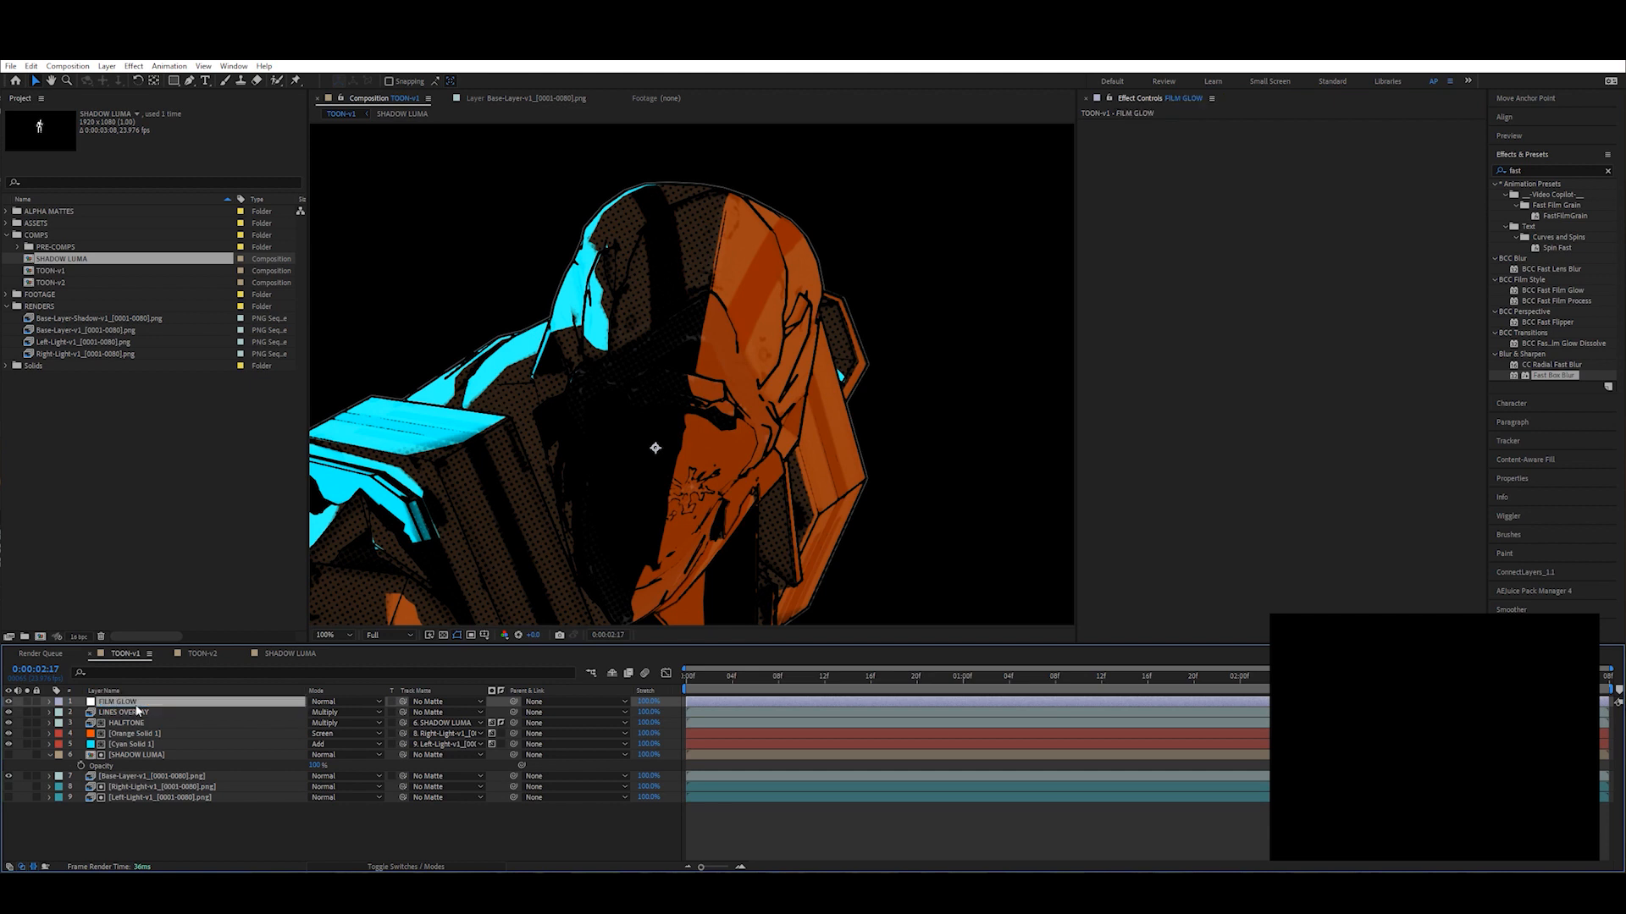
Step: Apply the BCC+Film Glow effect to the FILM GLOW layer and inspect the glow on the cyan and orange lights
{"action": "left_click", "coordinate": [1517, 171]}
{"action": "type", "text": "film glow"}
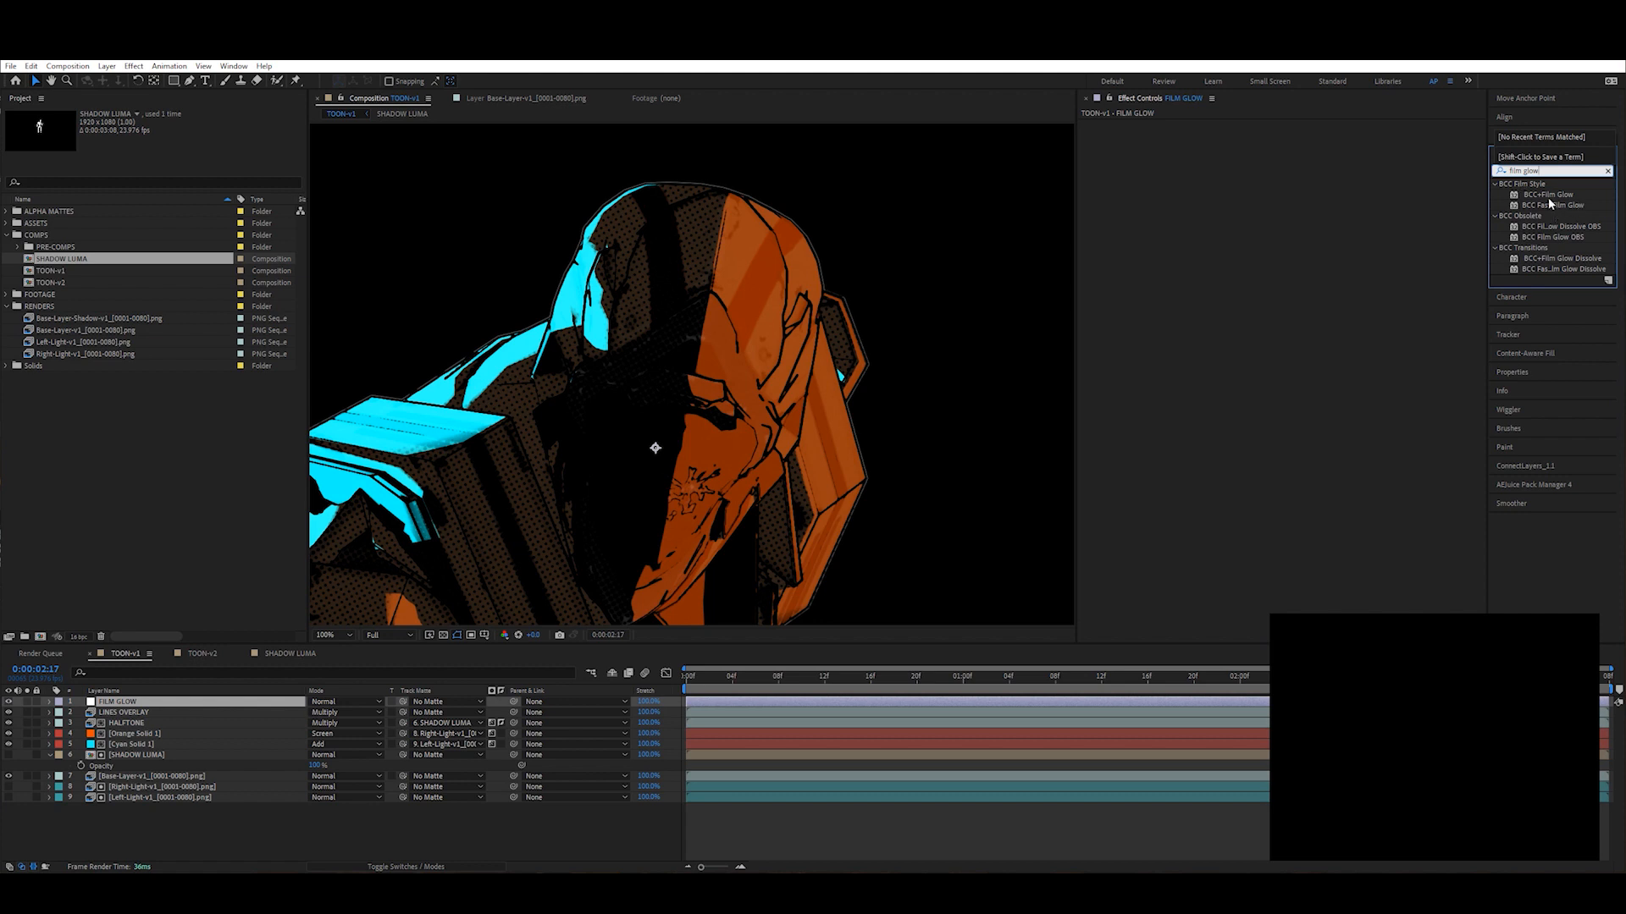
{"action": "double_click", "coordinate": [1548, 196]}
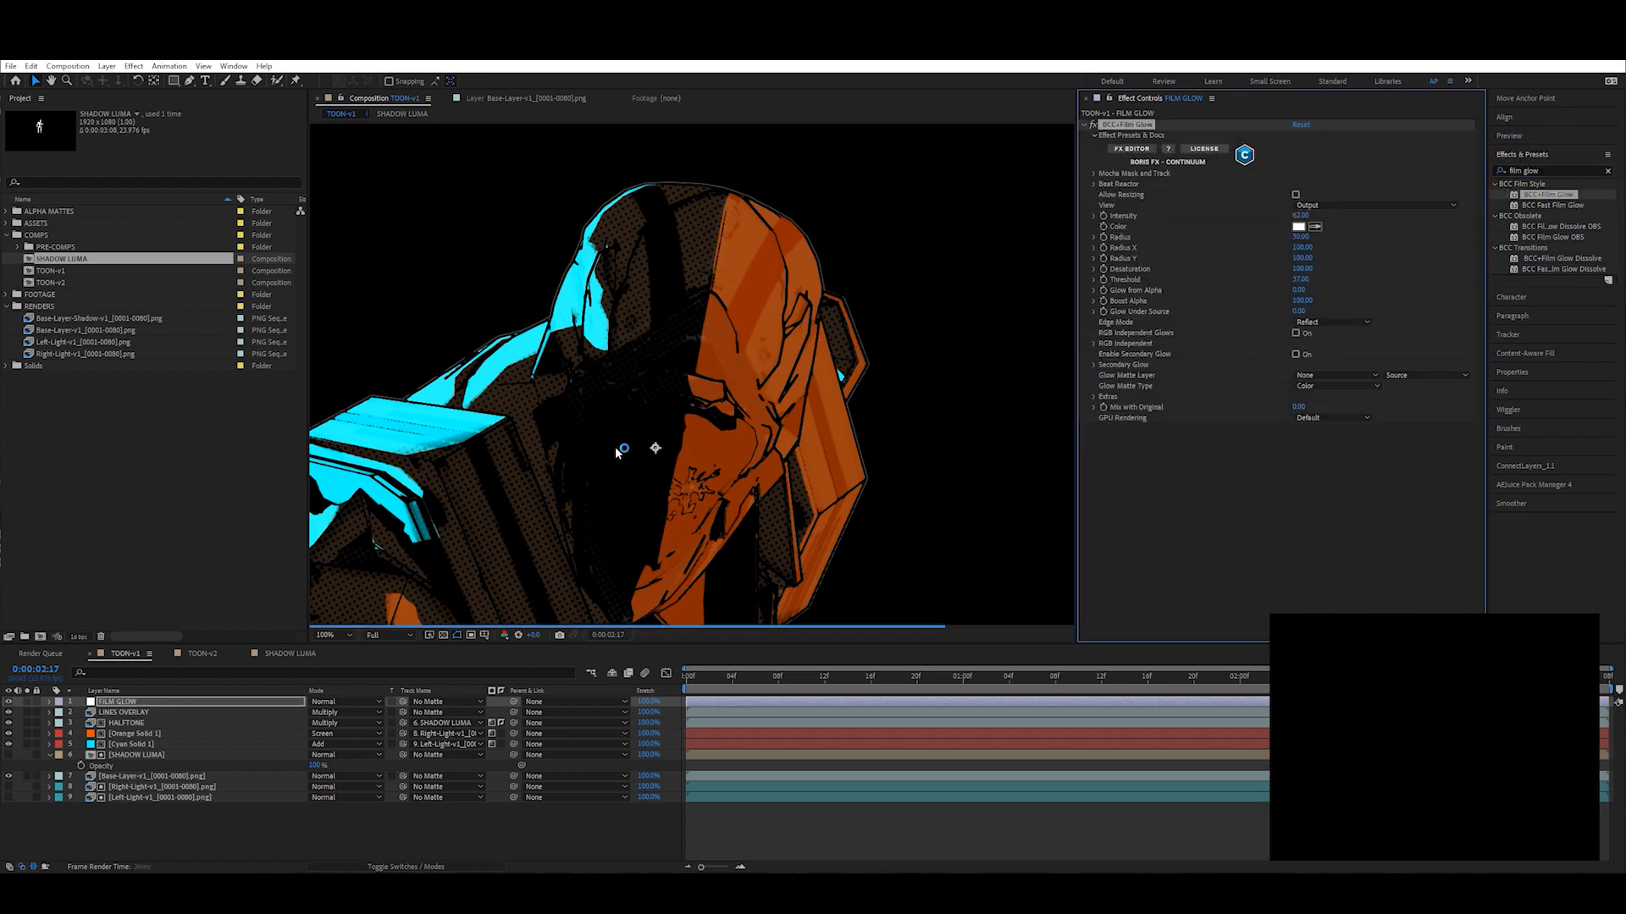
{"action": "scroll", "coordinate": [556, 540], "scroll_direction": "down", "scroll_amount": 1}
{"action": "left_click_drag", "start_coordinate": [649, 550], "coordinate": [651, 523]}
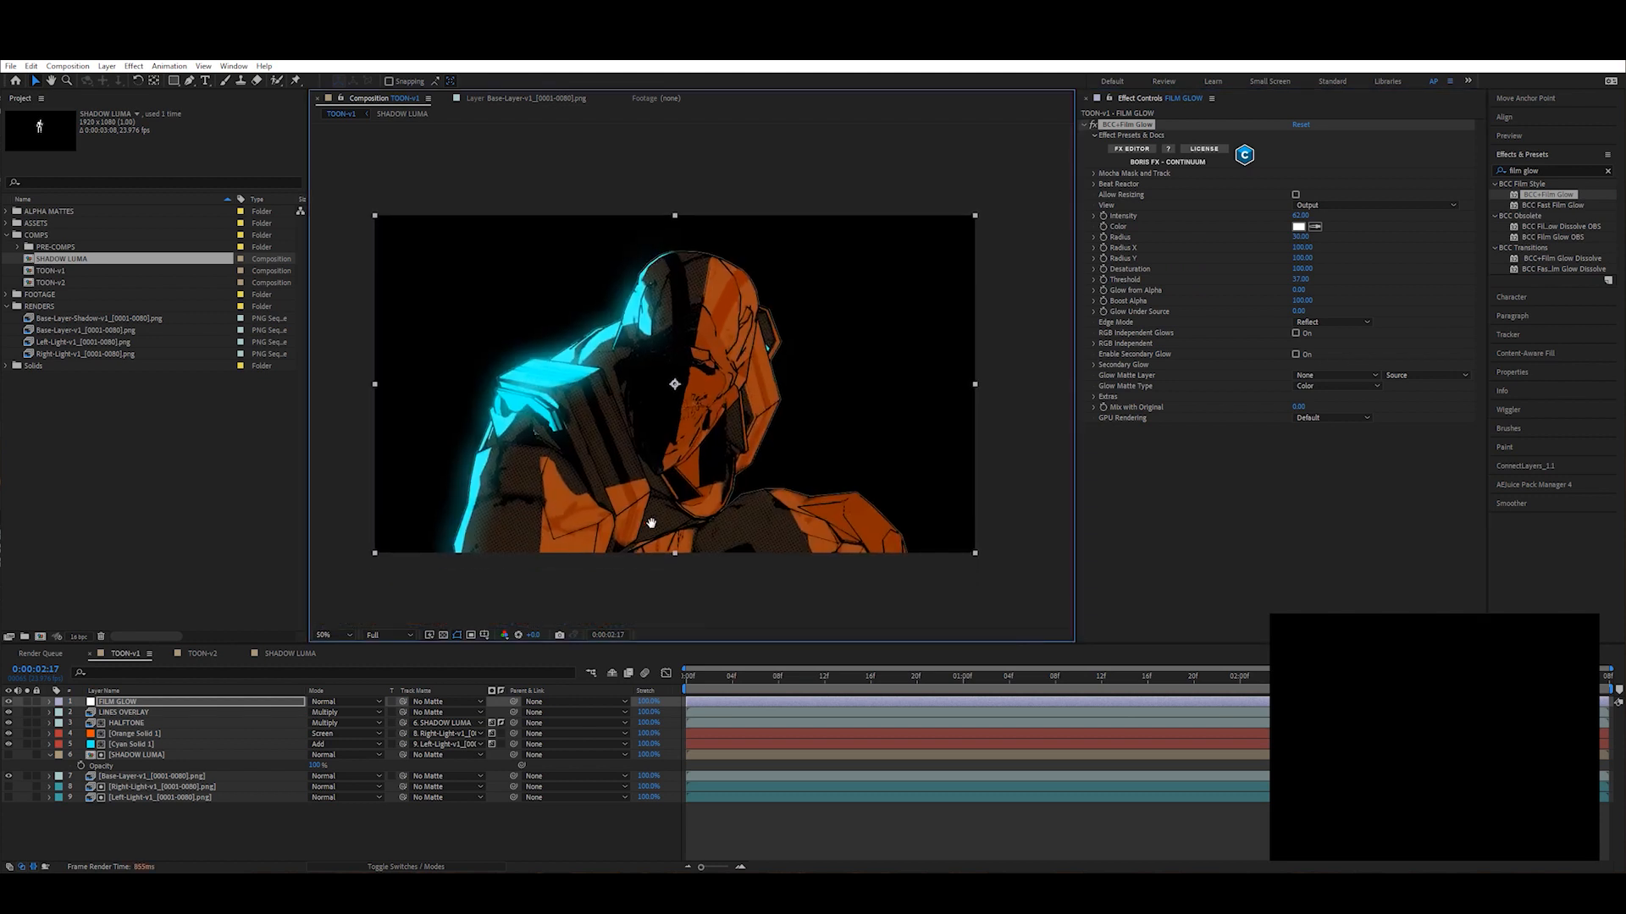
{"action": "scroll", "coordinate": [665, 414], "scroll_direction": "up", "scroll_amount": 1}
{"action": "left_click_drag", "start_coordinate": [594, 402], "coordinate": [716, 388]}
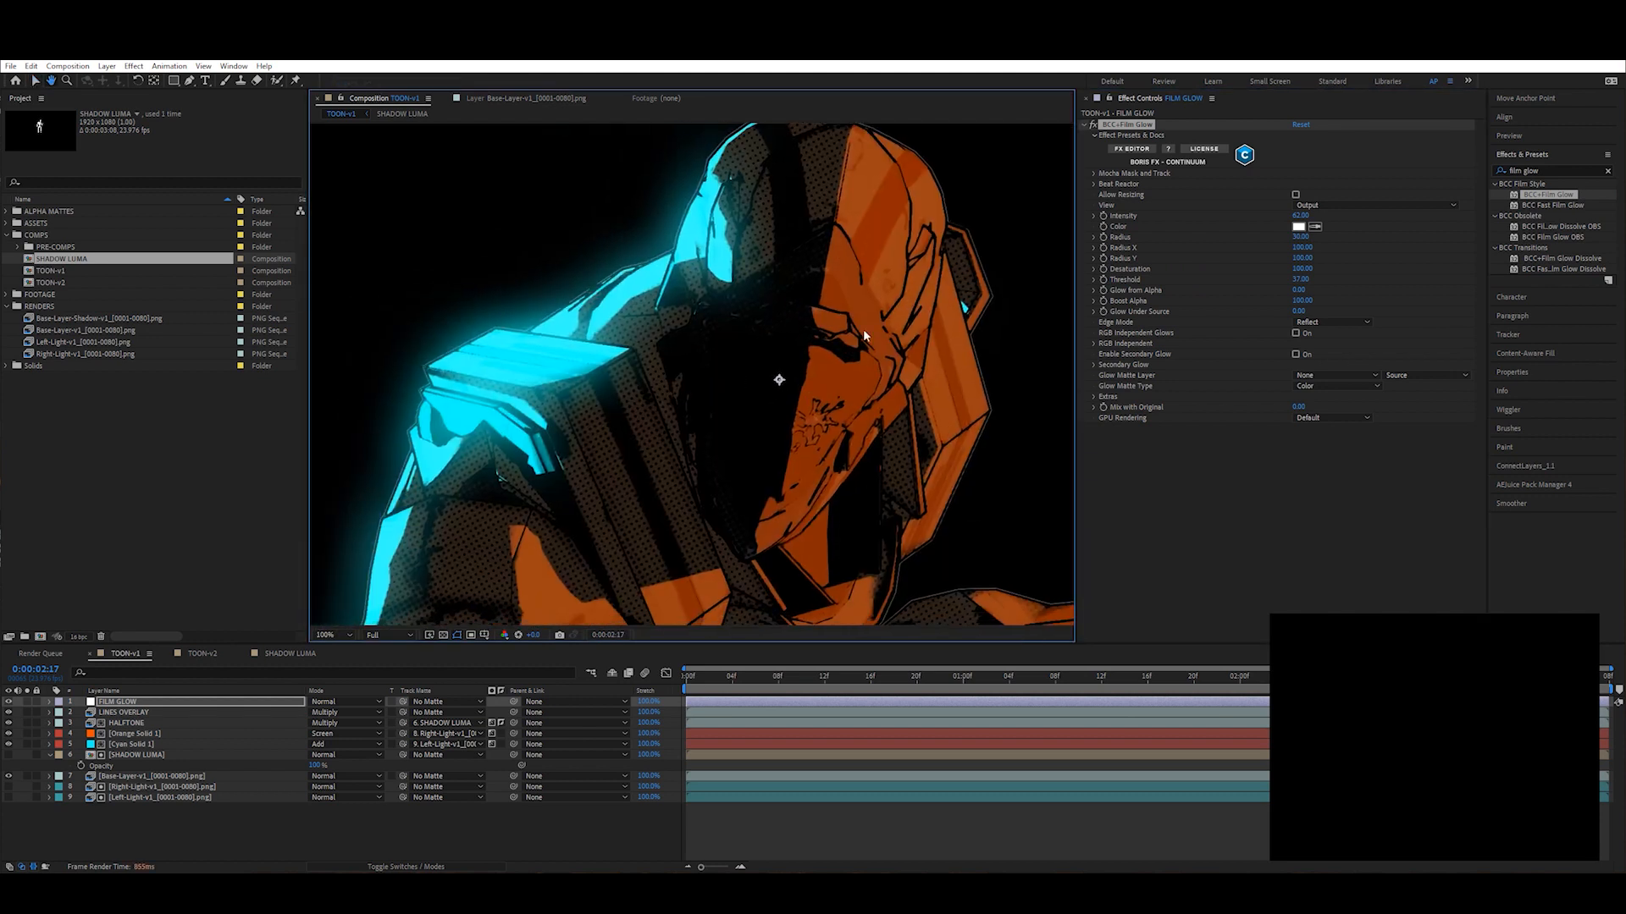
Step: Set the film glow's Intensity to 25 and Radius to 15, and preview the composition's animation
{"action": "left_click", "coordinate": [1301, 217]}
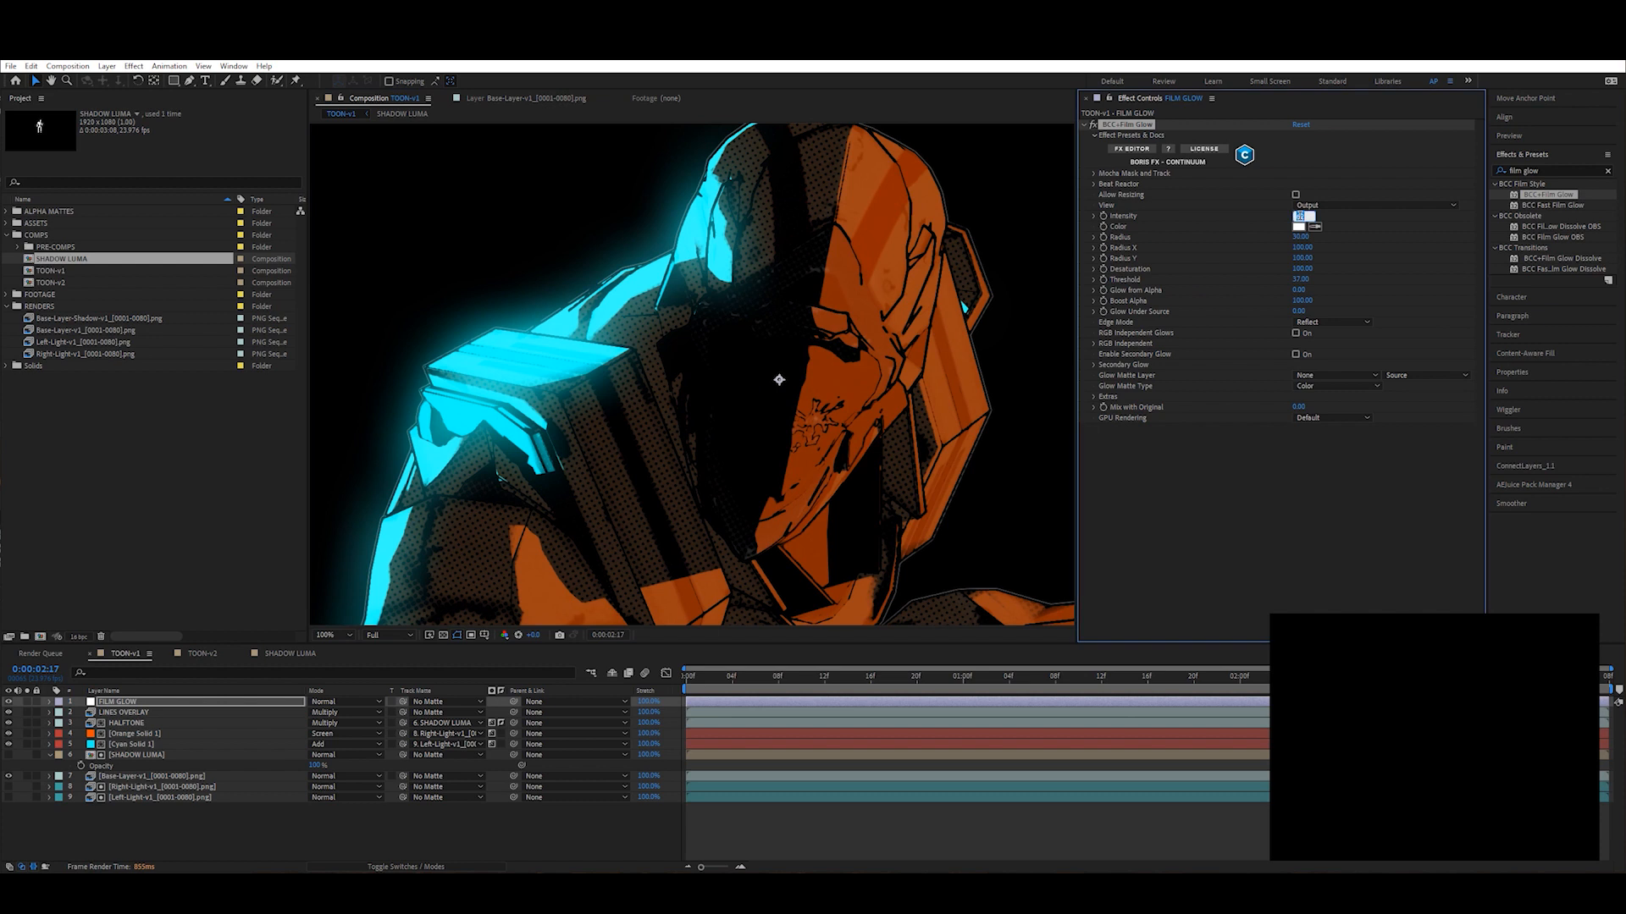
{"action": "type", "text": "25"}
{"action": "key", "text": "Return"}
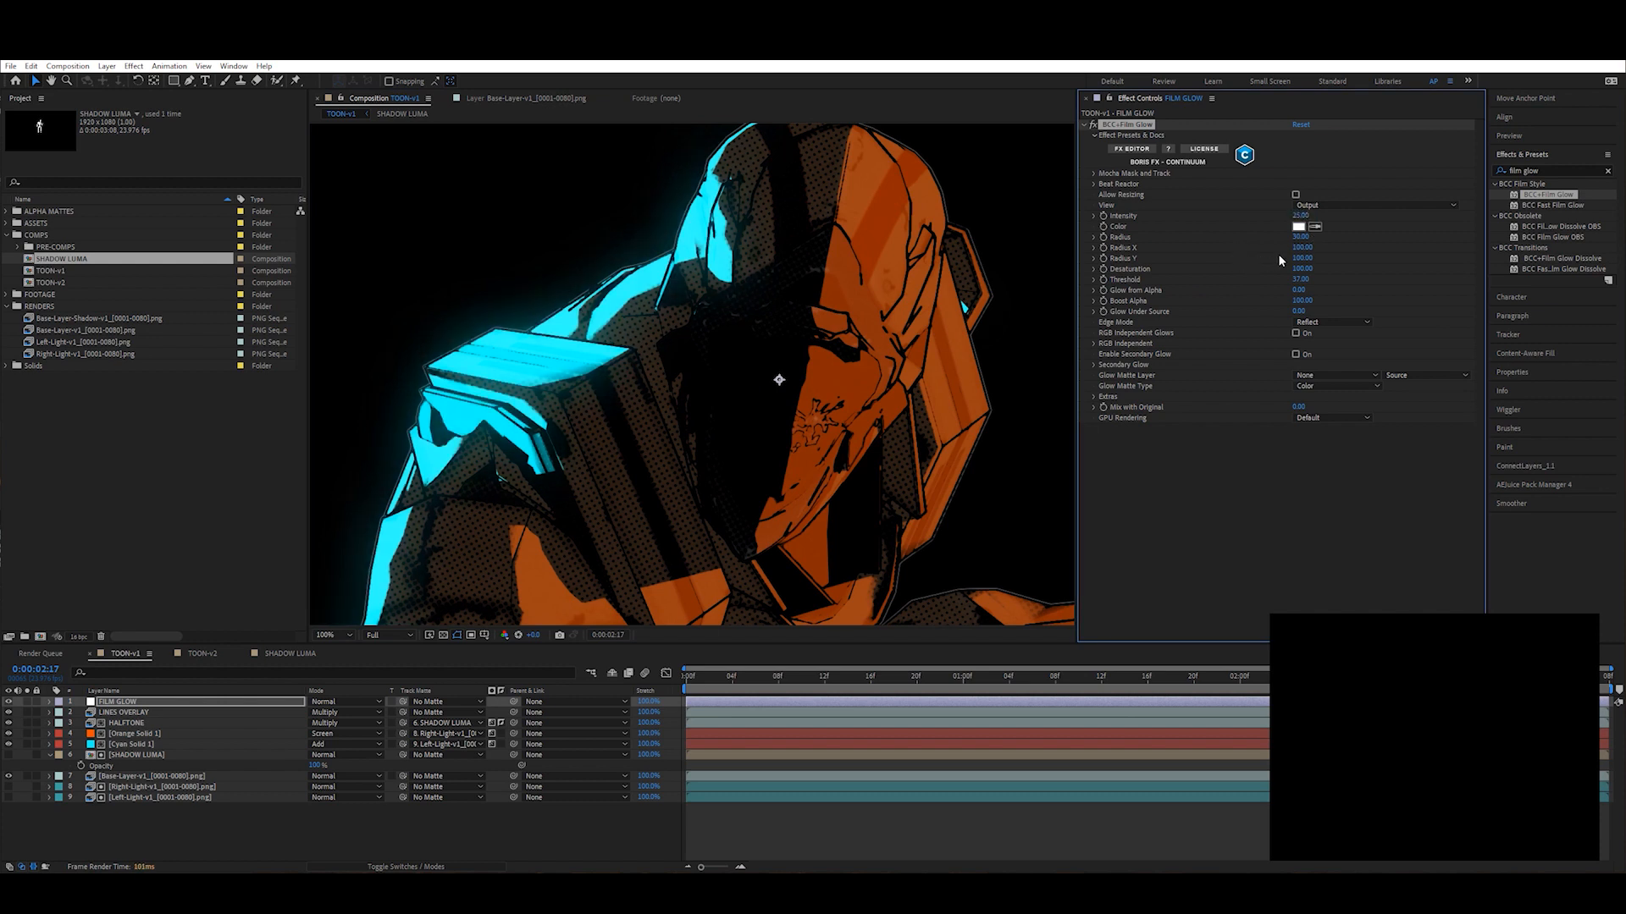
{"action": "left_click", "coordinate": [1300, 237]}
{"action": "type", "text": "15"}
{"action": "key", "text": "Return"}
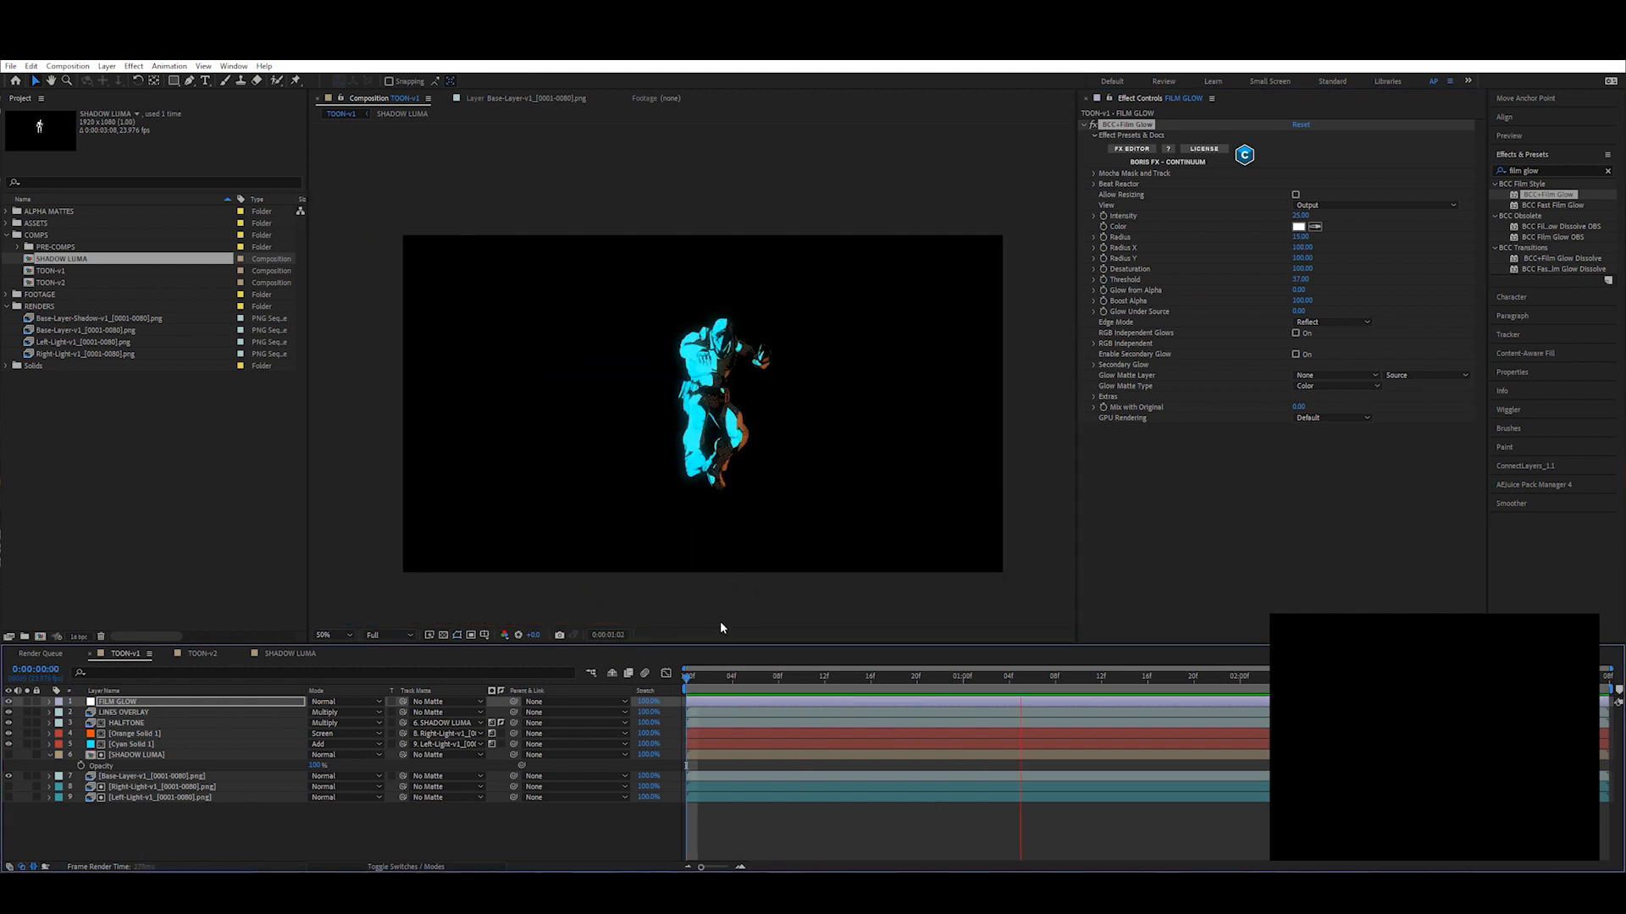
{"action": "key", "text": "space"}
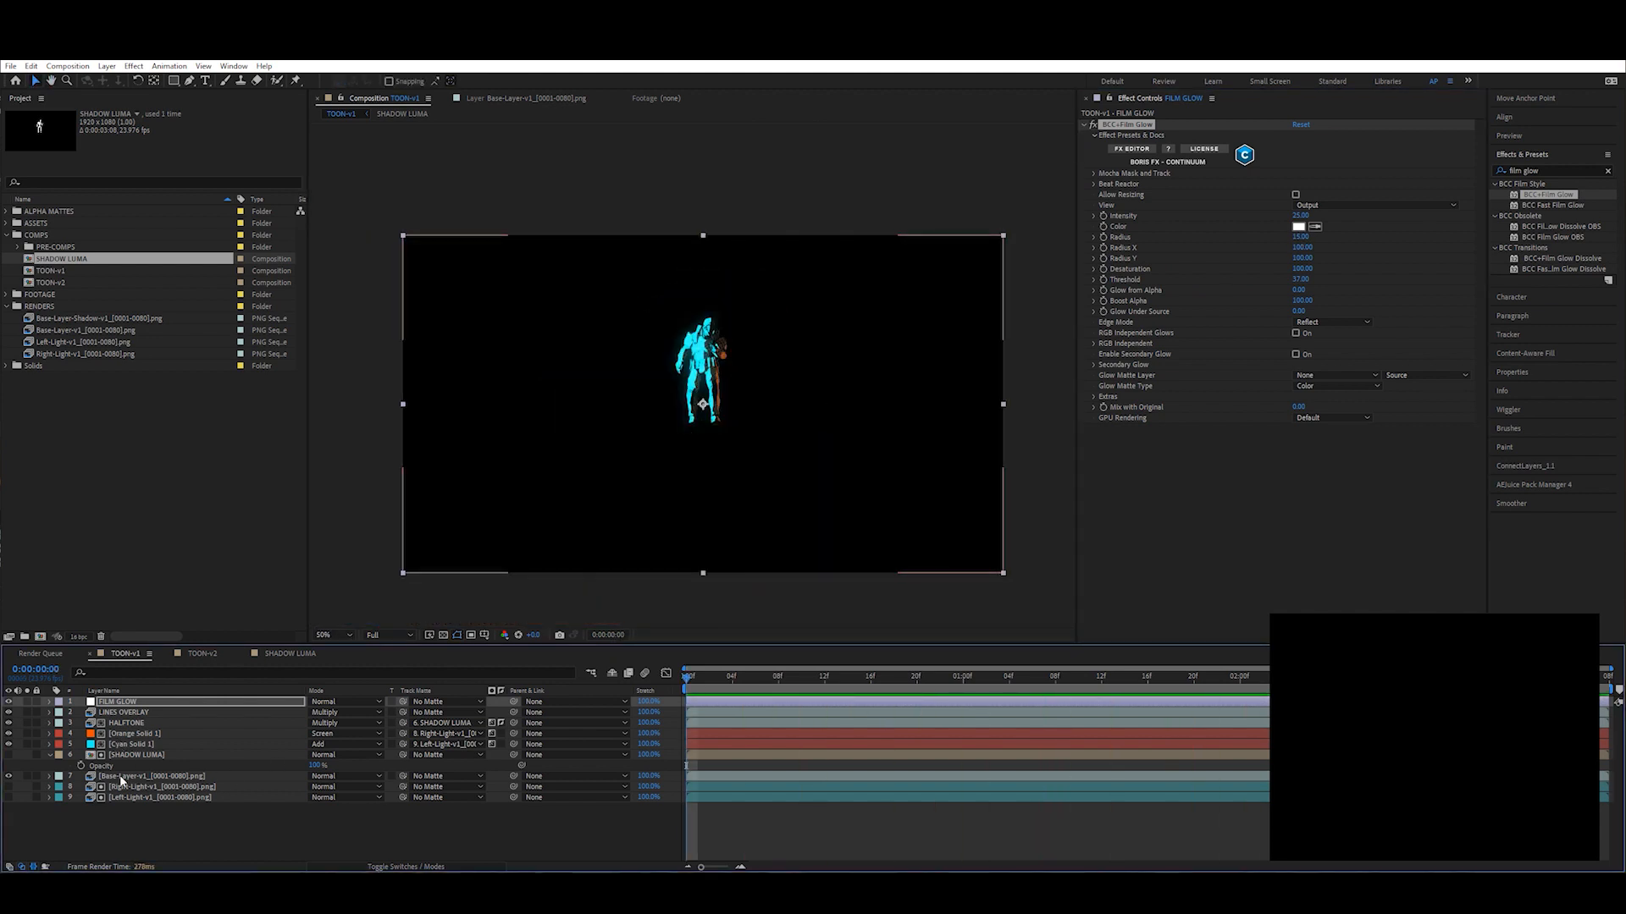
Step: Duplicate the SHADOW LUMA layer, place the copy directly beneath FILM GLOW, and solo it for a closer view
{"action": "left_click", "coordinate": [127, 777]}
{"action": "left_click", "coordinate": [127, 756]}
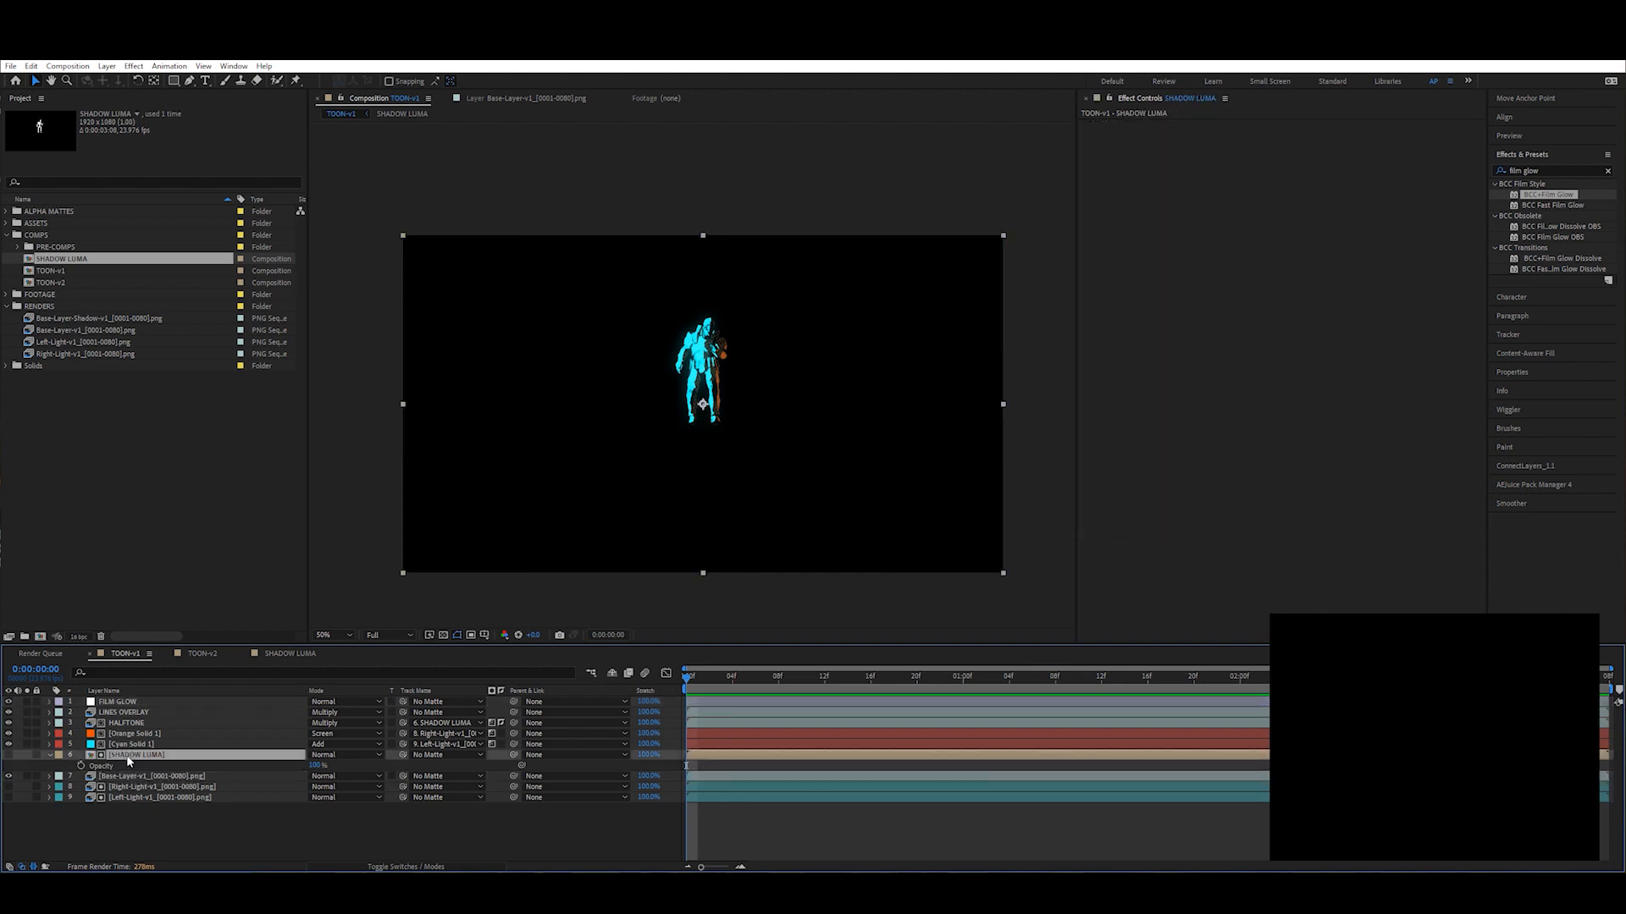
{"action": "key", "text": "ctrl+d"}
{"action": "left_click_drag", "start_coordinate": [129, 754], "coordinate": [157, 718]}
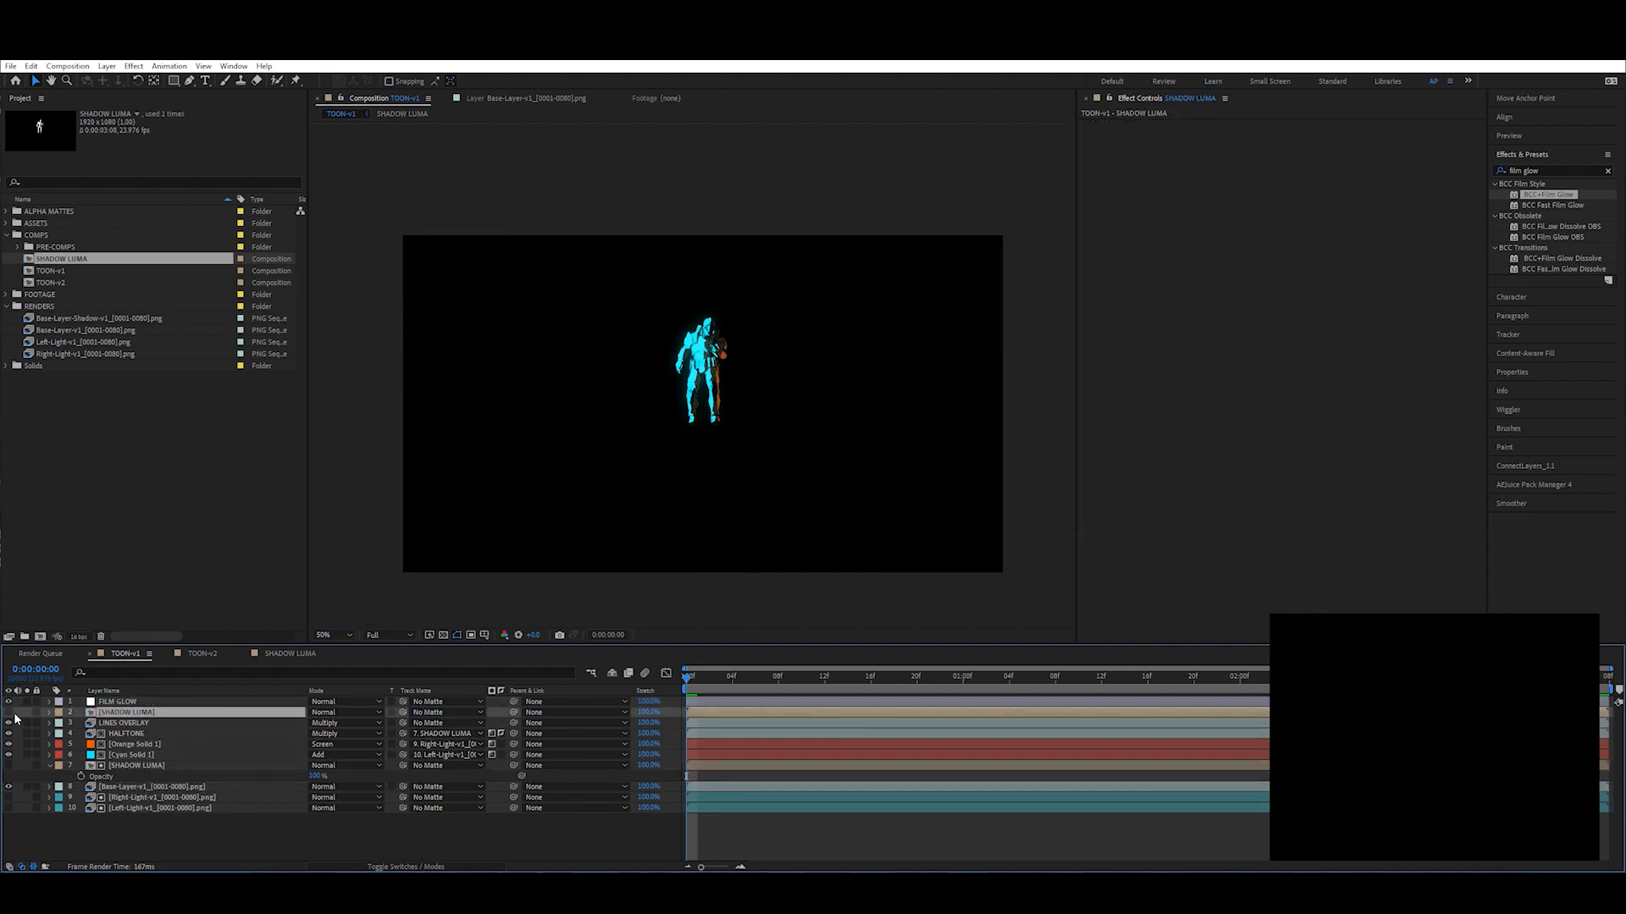
{"action": "left_click", "coordinate": [27, 712]}
{"action": "key", "text": "period"}
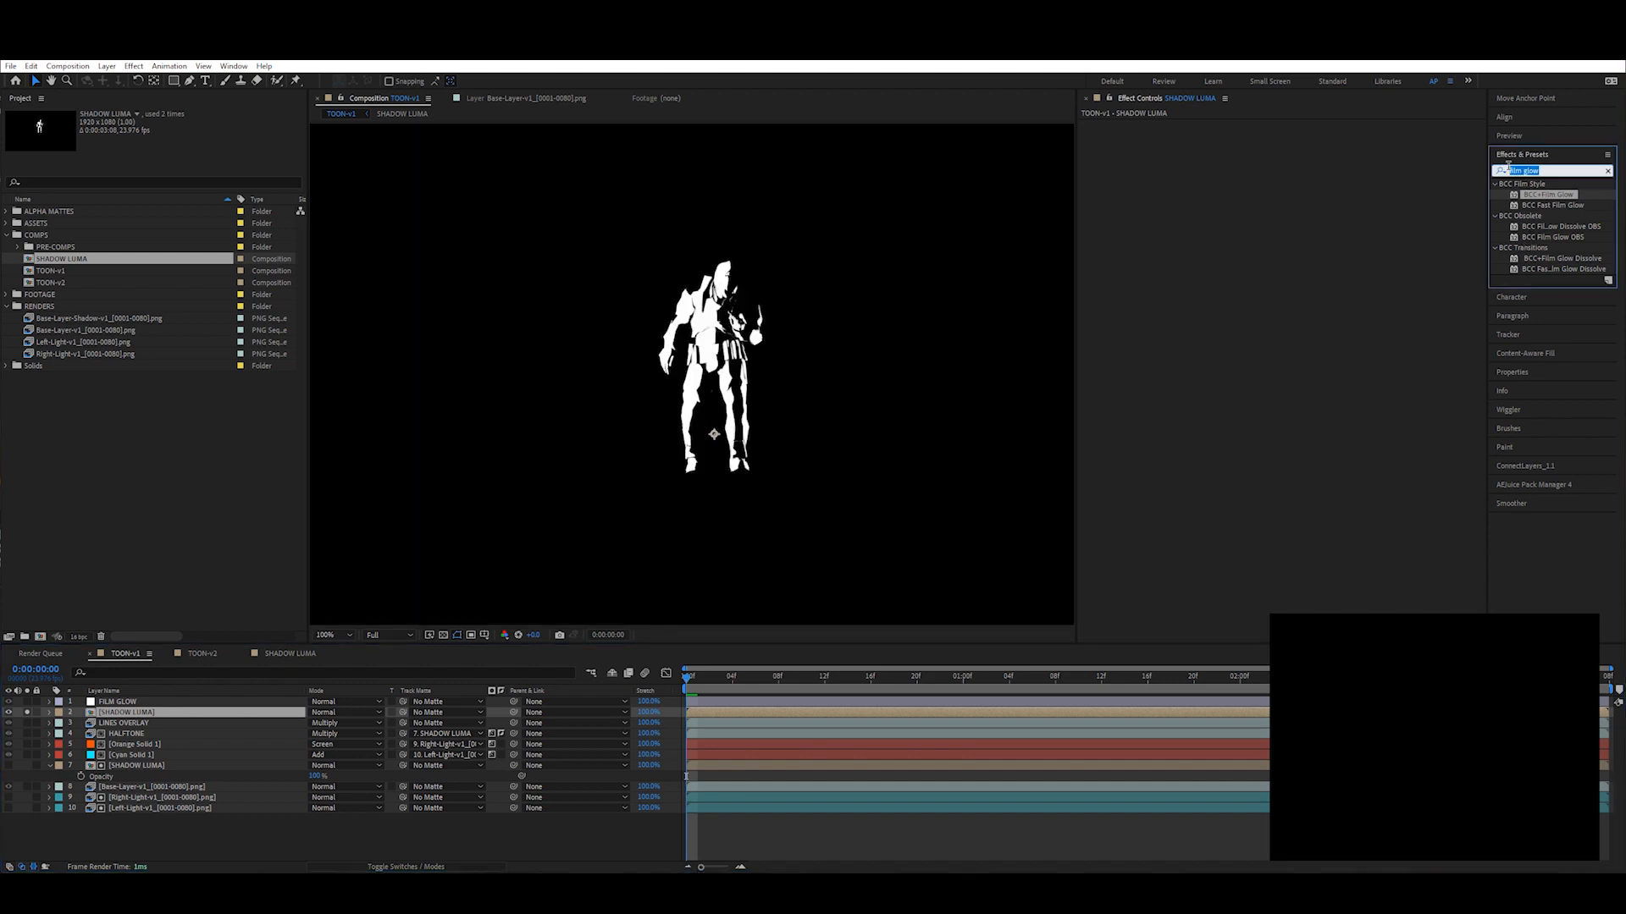
Step: Apply Find Edges and Levels to the SHADOW LUMA copy, with Input Black 0.1176 and Input White 0.4157
{"action": "type", "text": "find ed"}
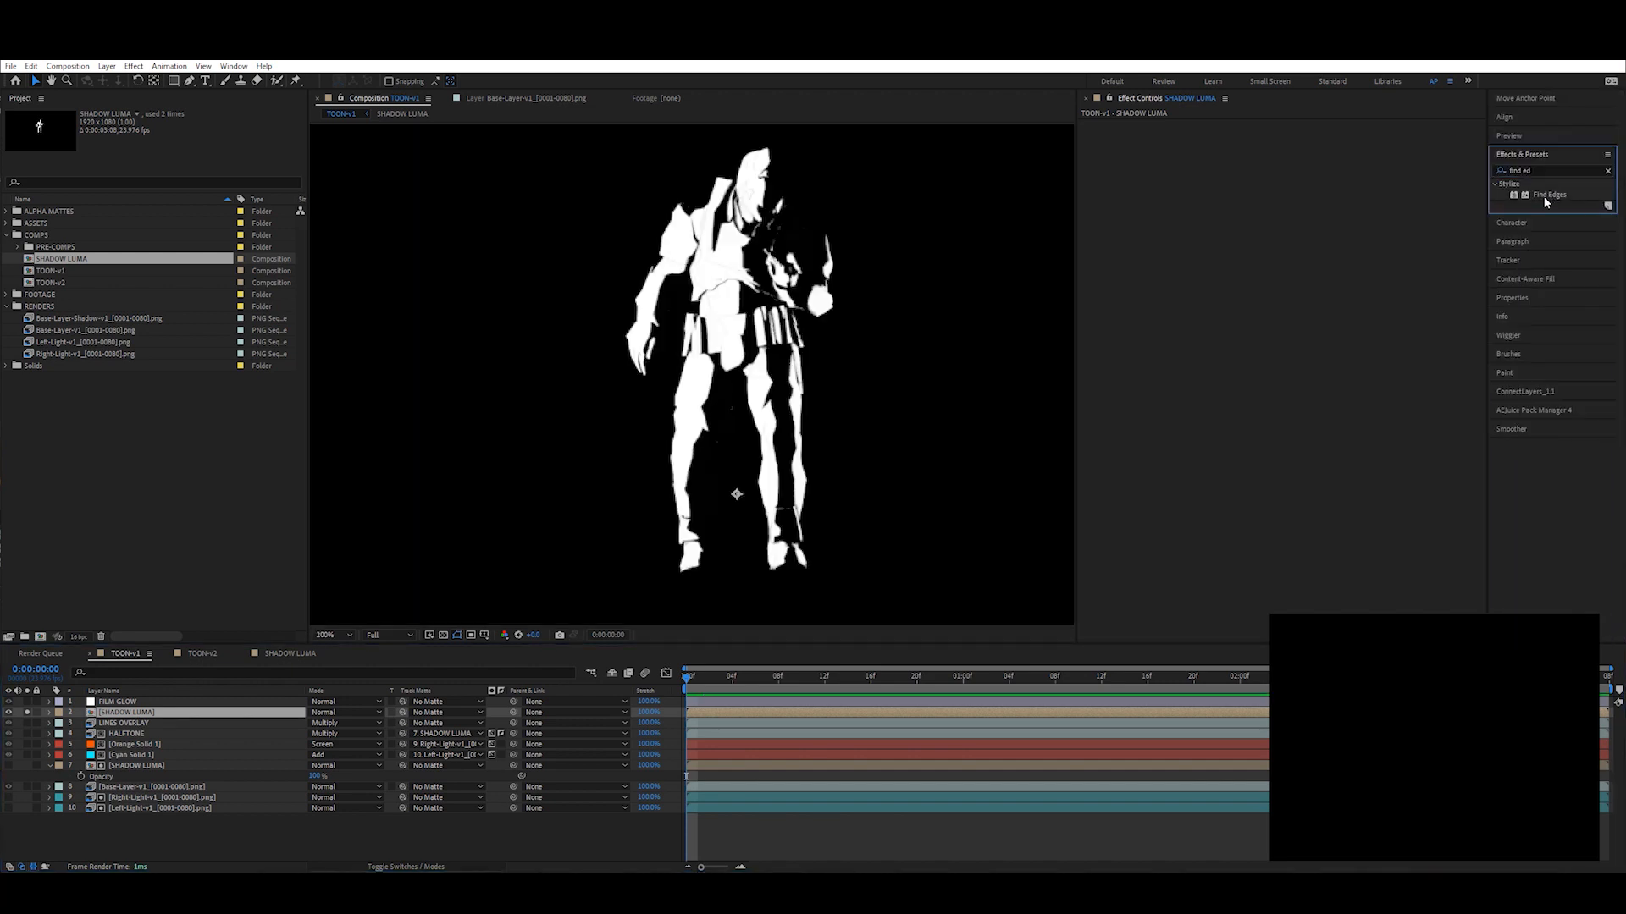
{"action": "double_click", "coordinate": [1546, 197]}
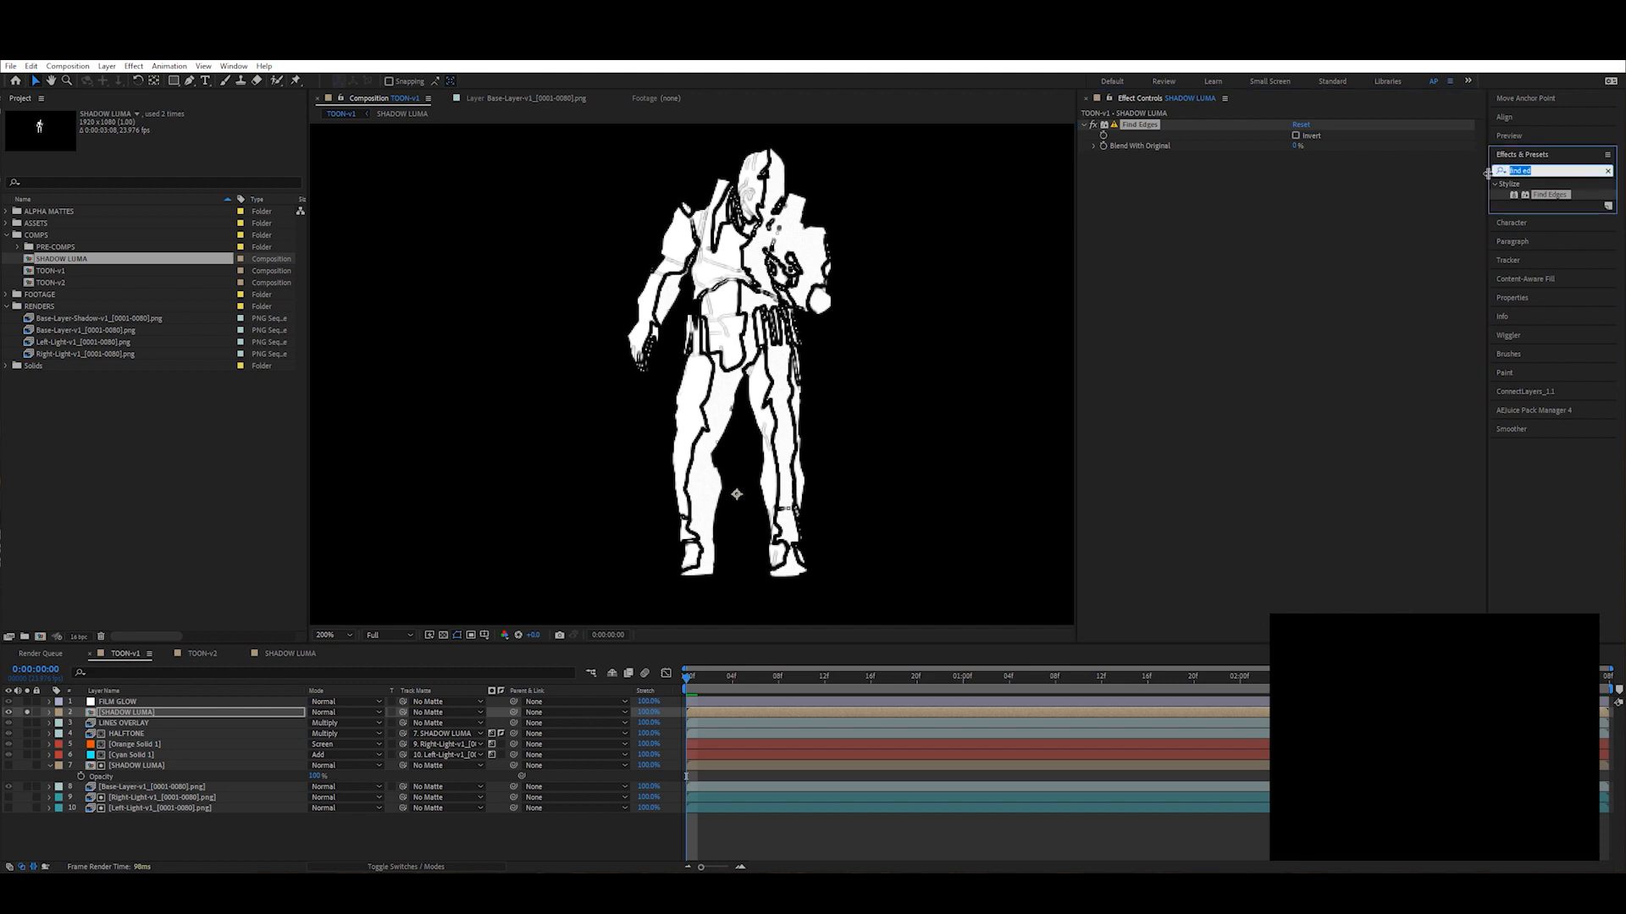
{"action": "type", "text": "lev"}
{"action": "left_click_drag", "start_coordinate": [1543, 271], "coordinate": [1194, 238]}
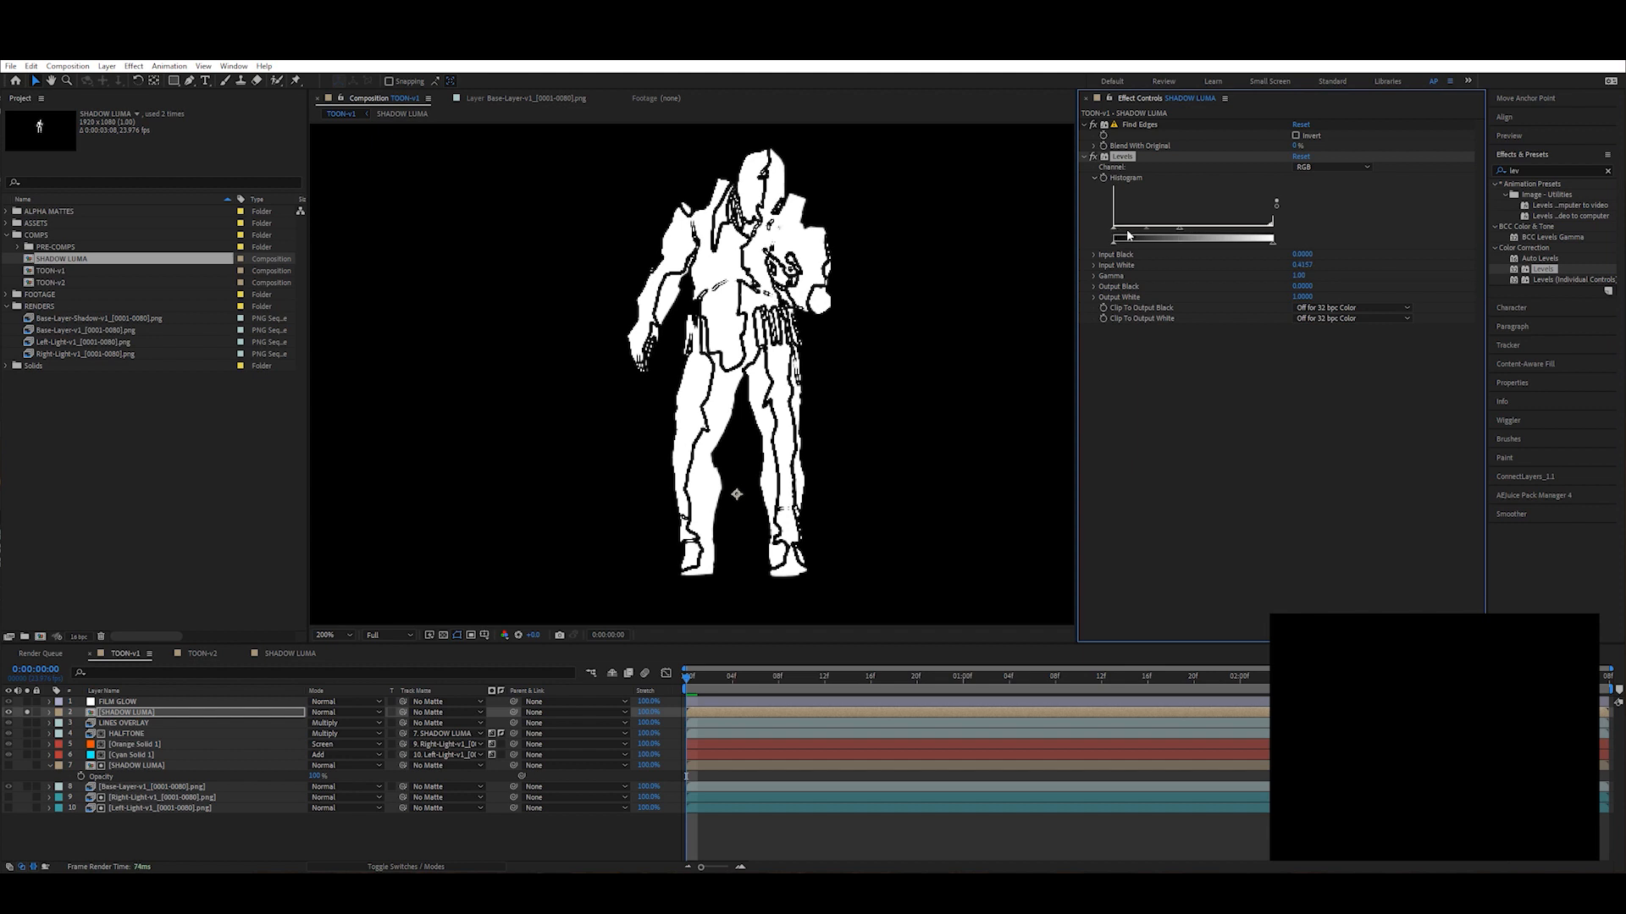
Step: Unsolo the SHADOW LUMA copy, set its blending mode to Multiply, and preview the edge lines on the character
{"action": "left_click", "coordinate": [26, 712]}
{"action": "left_click", "coordinate": [343, 712]}
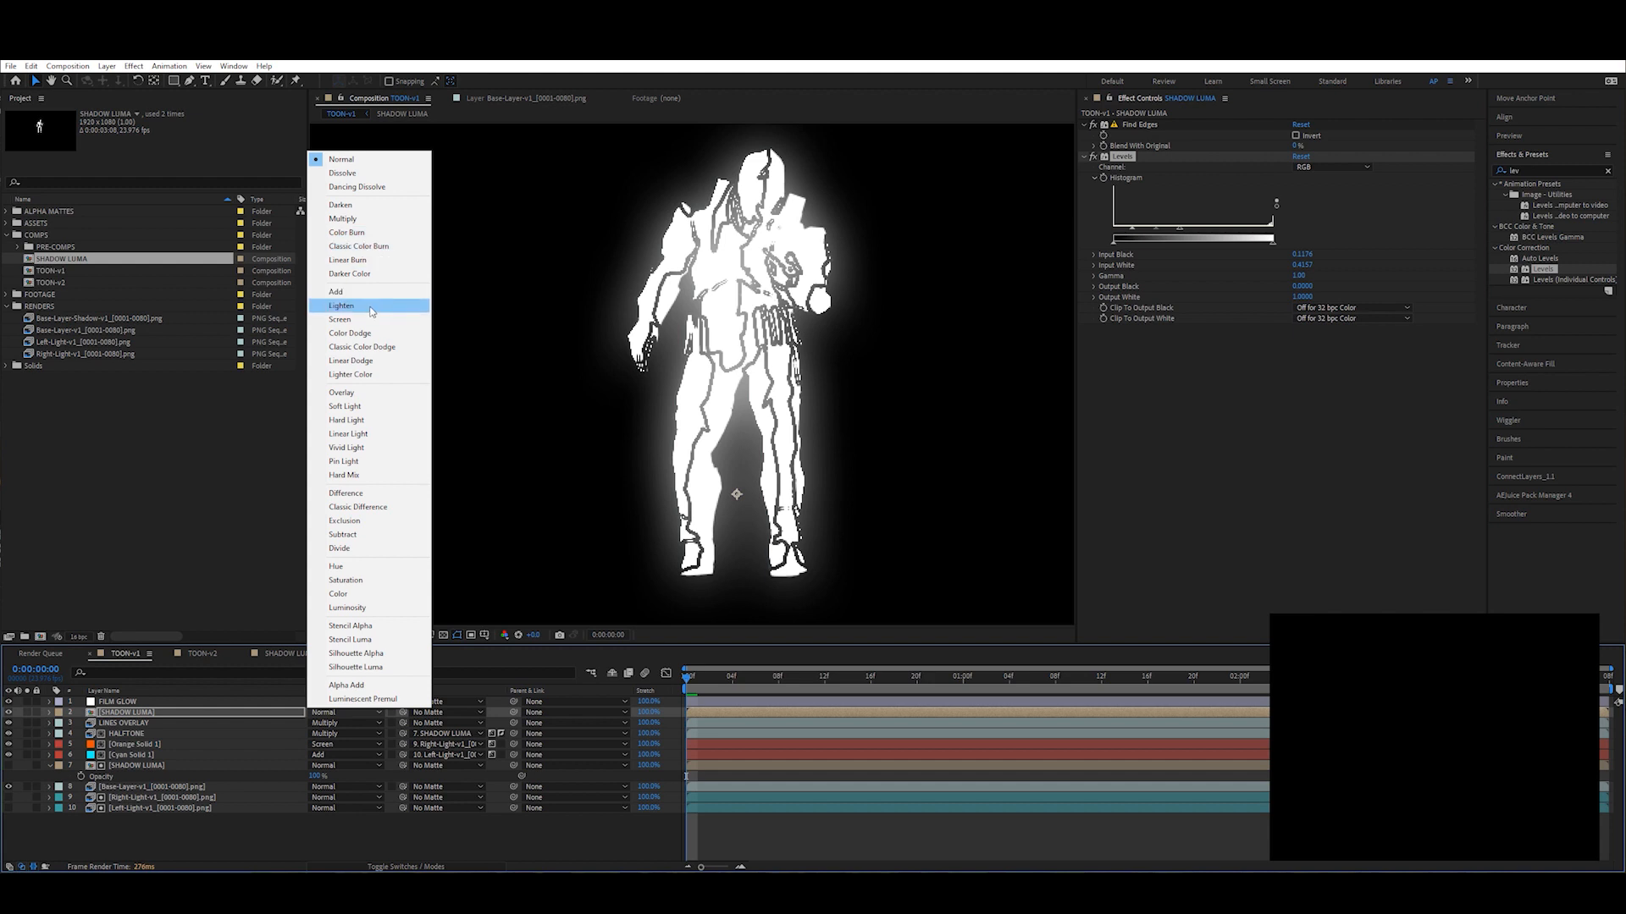
{"action": "left_click", "coordinate": [342, 218]}
{"action": "scroll", "coordinate": [687, 408], "scroll_direction": "up", "scroll_amount": 1}
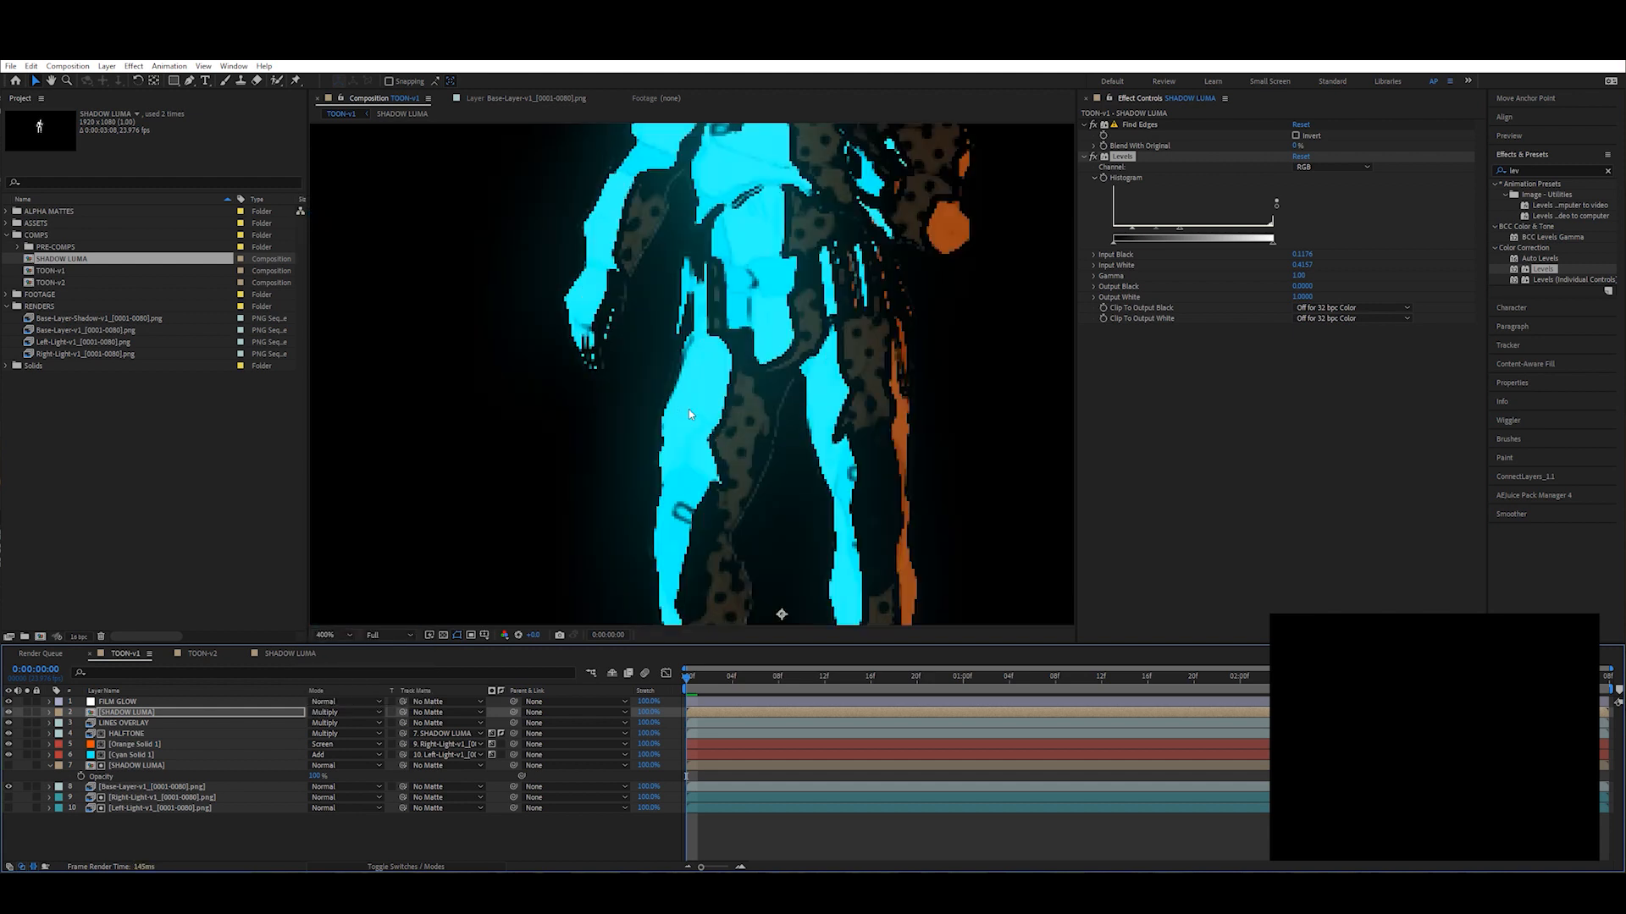
{"action": "scroll", "coordinate": [690, 413], "scroll_direction": "down", "scroll_amount": 2}
{"action": "scroll", "coordinate": [690, 412], "scroll_direction": "up", "scroll_amount": 1}
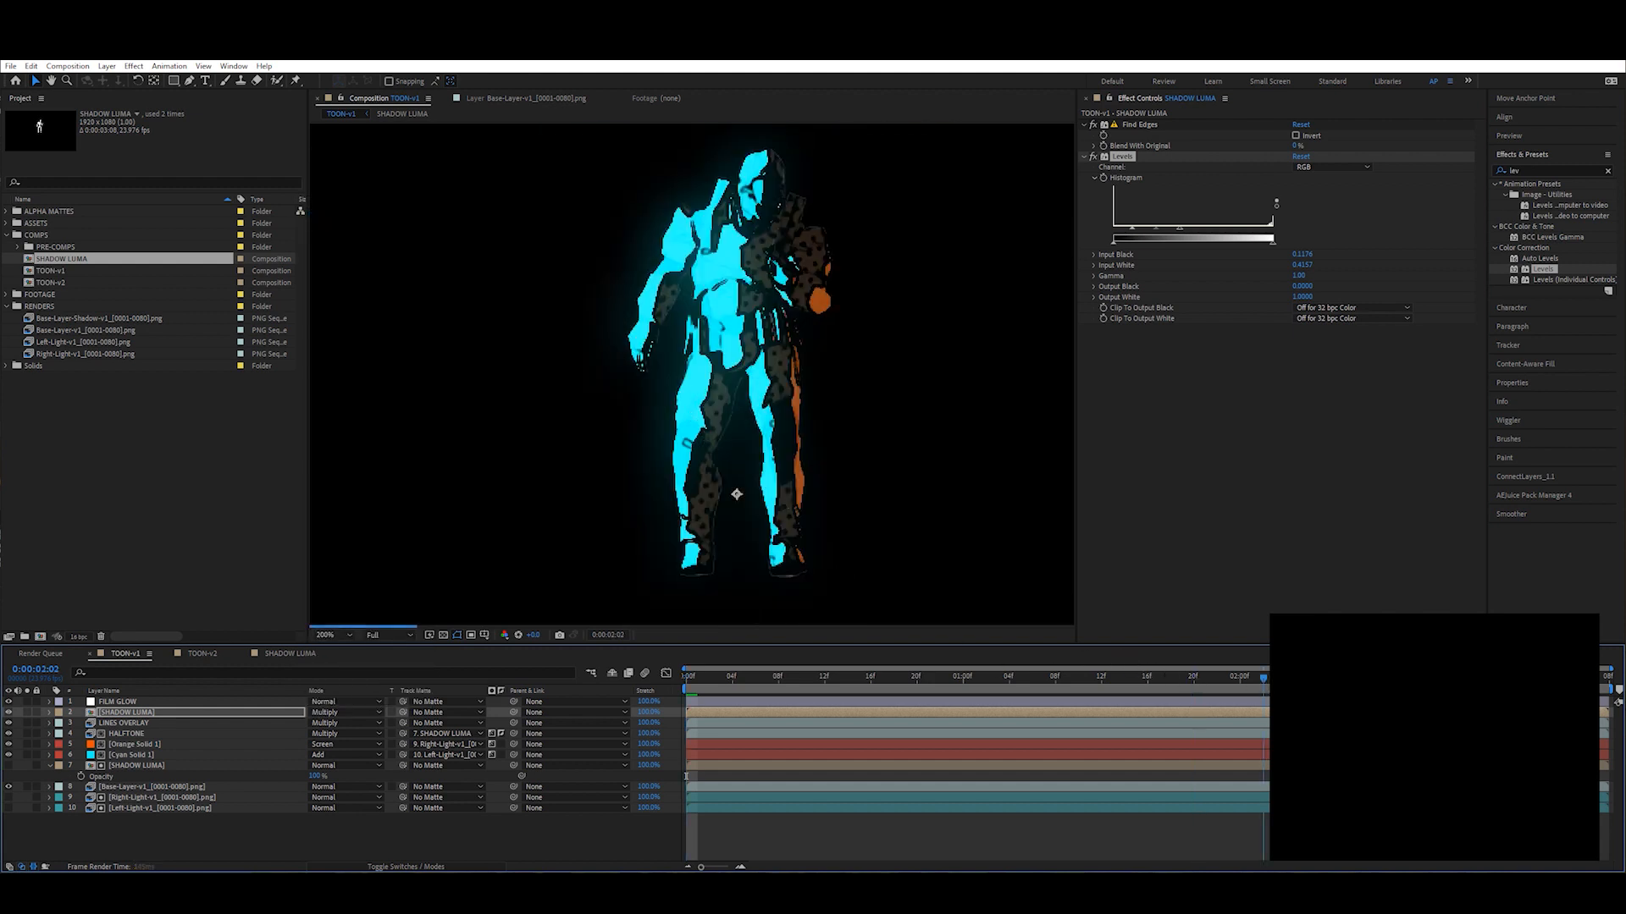
{"action": "key", "text": "space"}
{"action": "scroll", "coordinate": [901, 512], "scroll_direction": "down", "scroll_amount": 1}
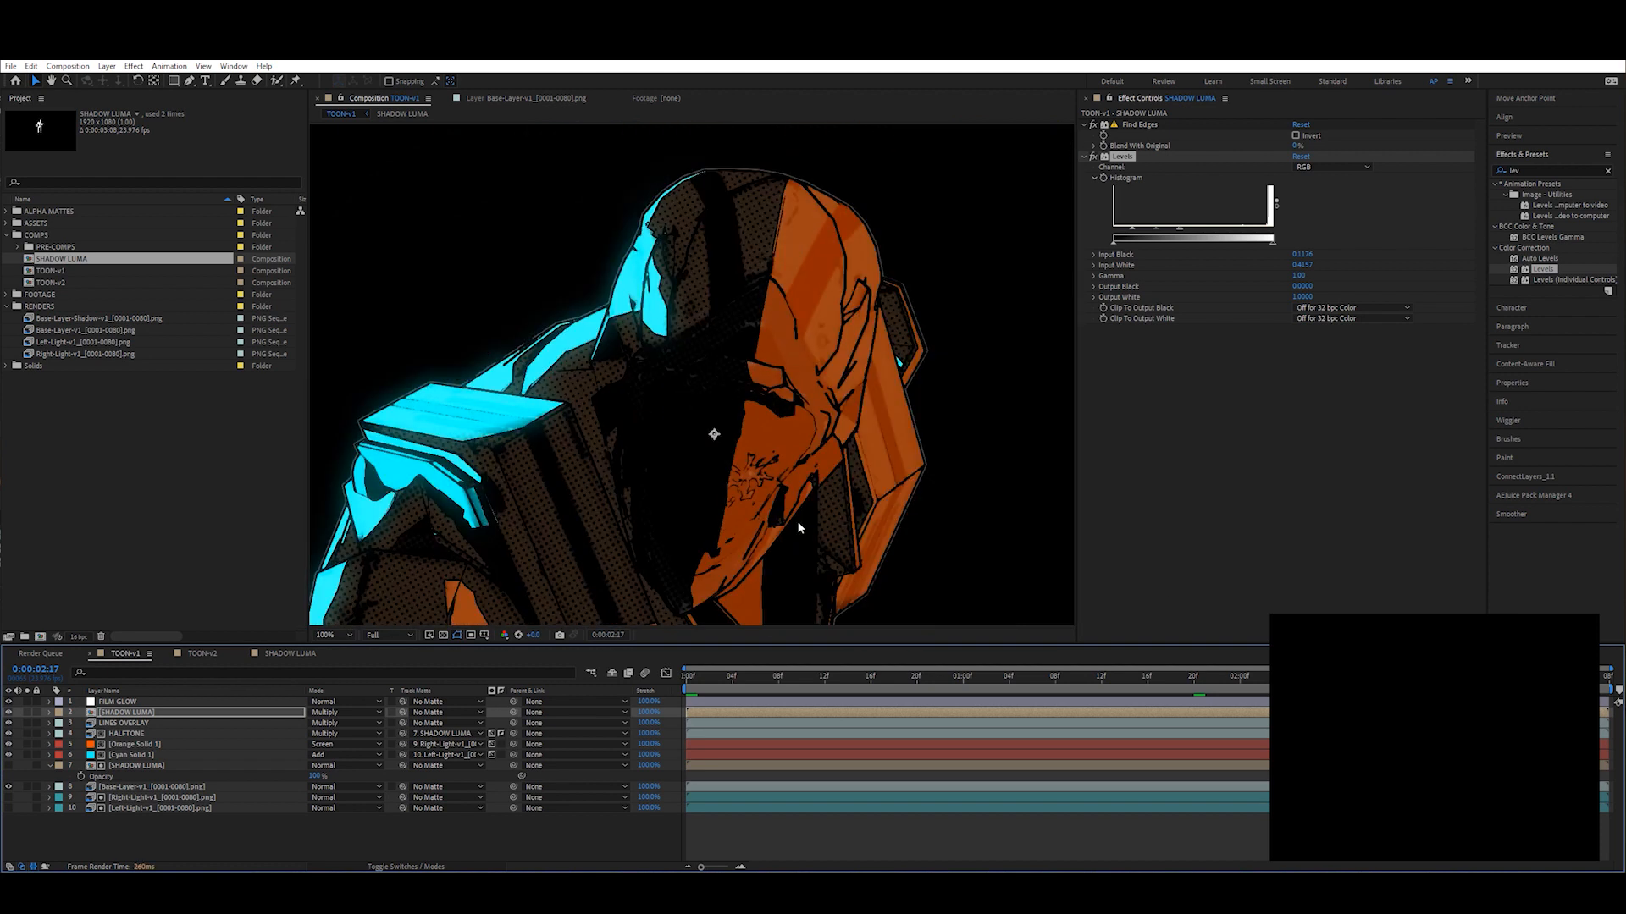
Step: Compare the character close-up at 0:00:02:17 with the edge-detected SHADOW LUMA copy hidden and shown
{"action": "scroll", "coordinate": [484, 525], "scroll_direction": "down", "scroll_amount": 5}
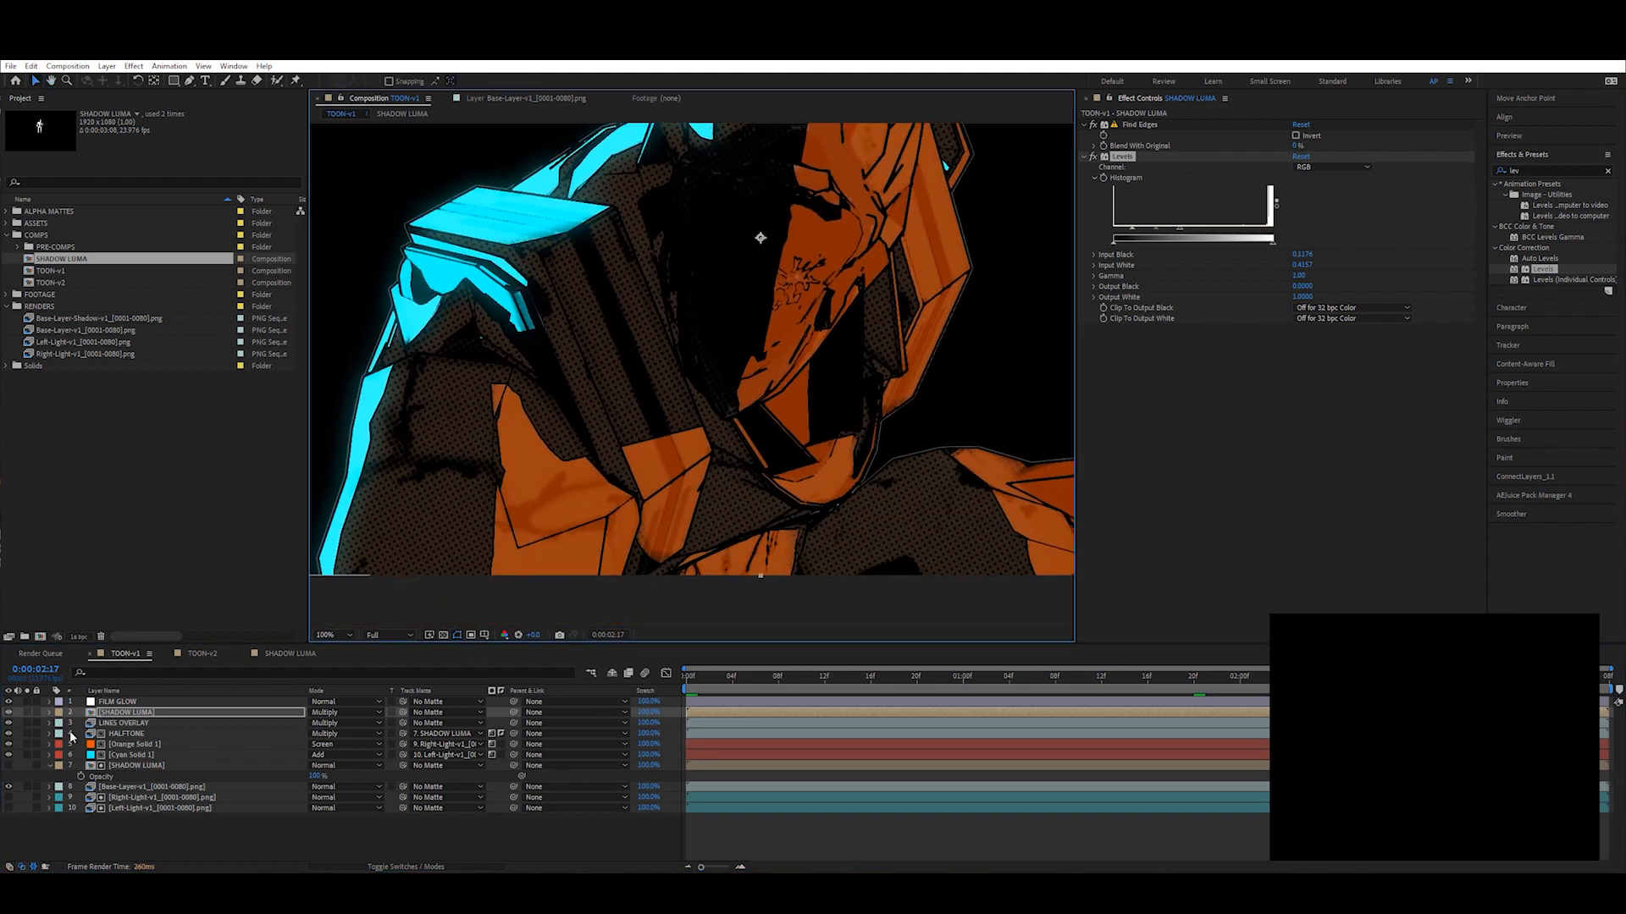
{"action": "left_click", "coordinate": [8, 713]}
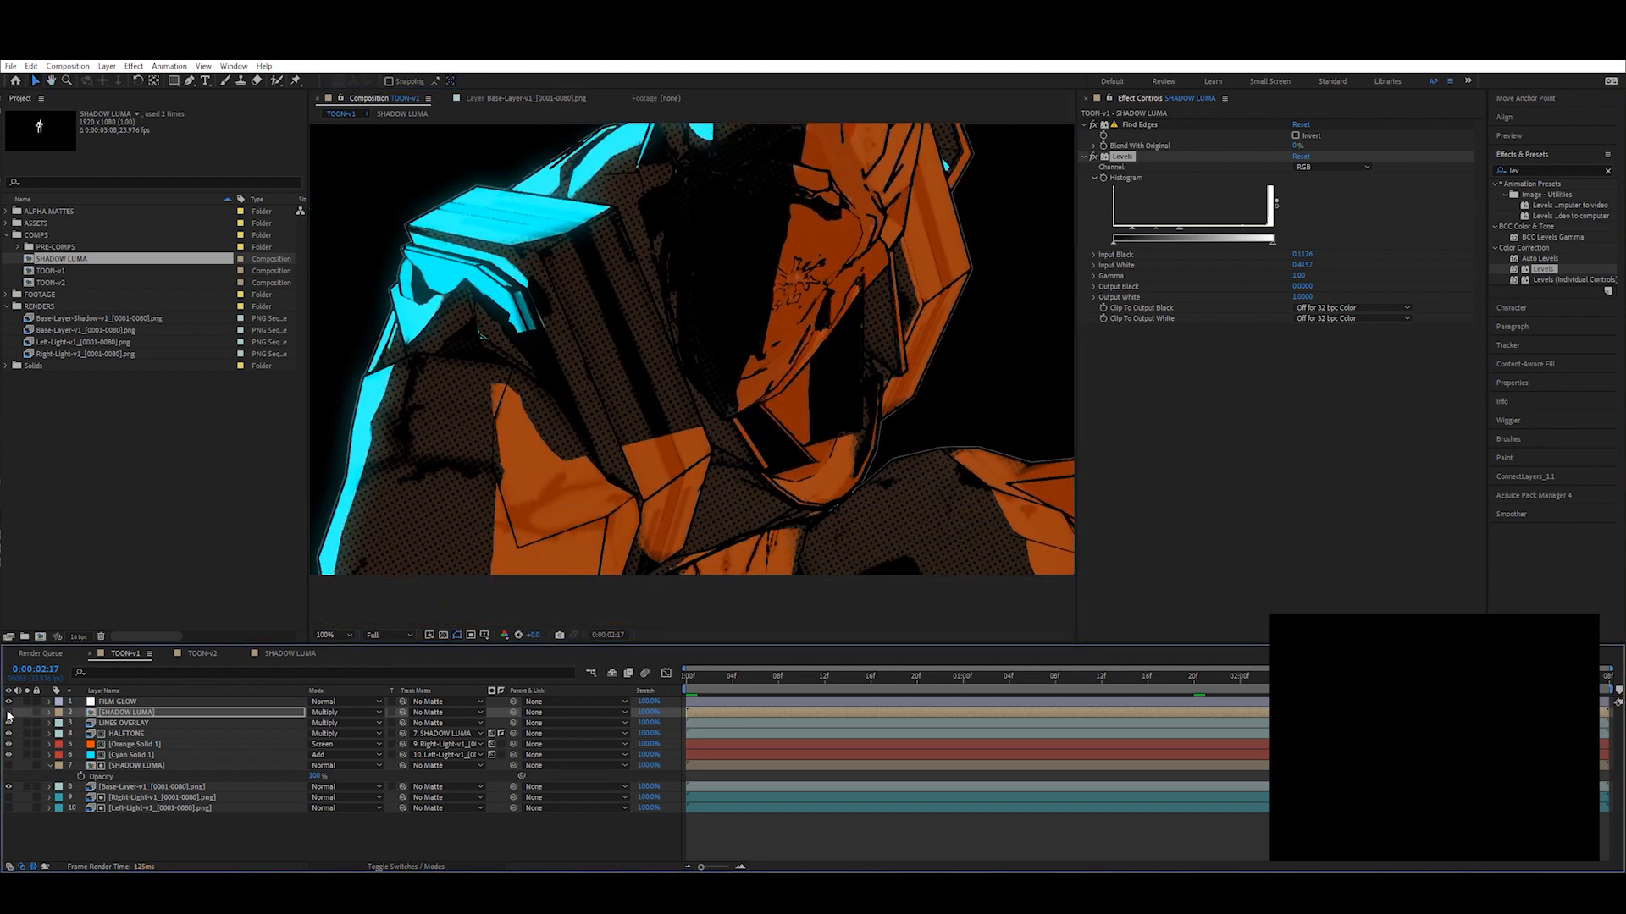
{"action": "left_click", "coordinate": [9, 713]}
{"action": "left_click", "coordinate": [9, 713]}
{"action": "left_click", "coordinate": [9, 713]}
{"action": "left_click", "coordinate": [8, 713]}
{"action": "left_click", "coordinate": [9, 713]}
{"action": "left_click", "coordinate": [9, 713]}
{"action": "scroll", "coordinate": [648, 469], "scroll_direction": "down", "scroll_amount": 2}
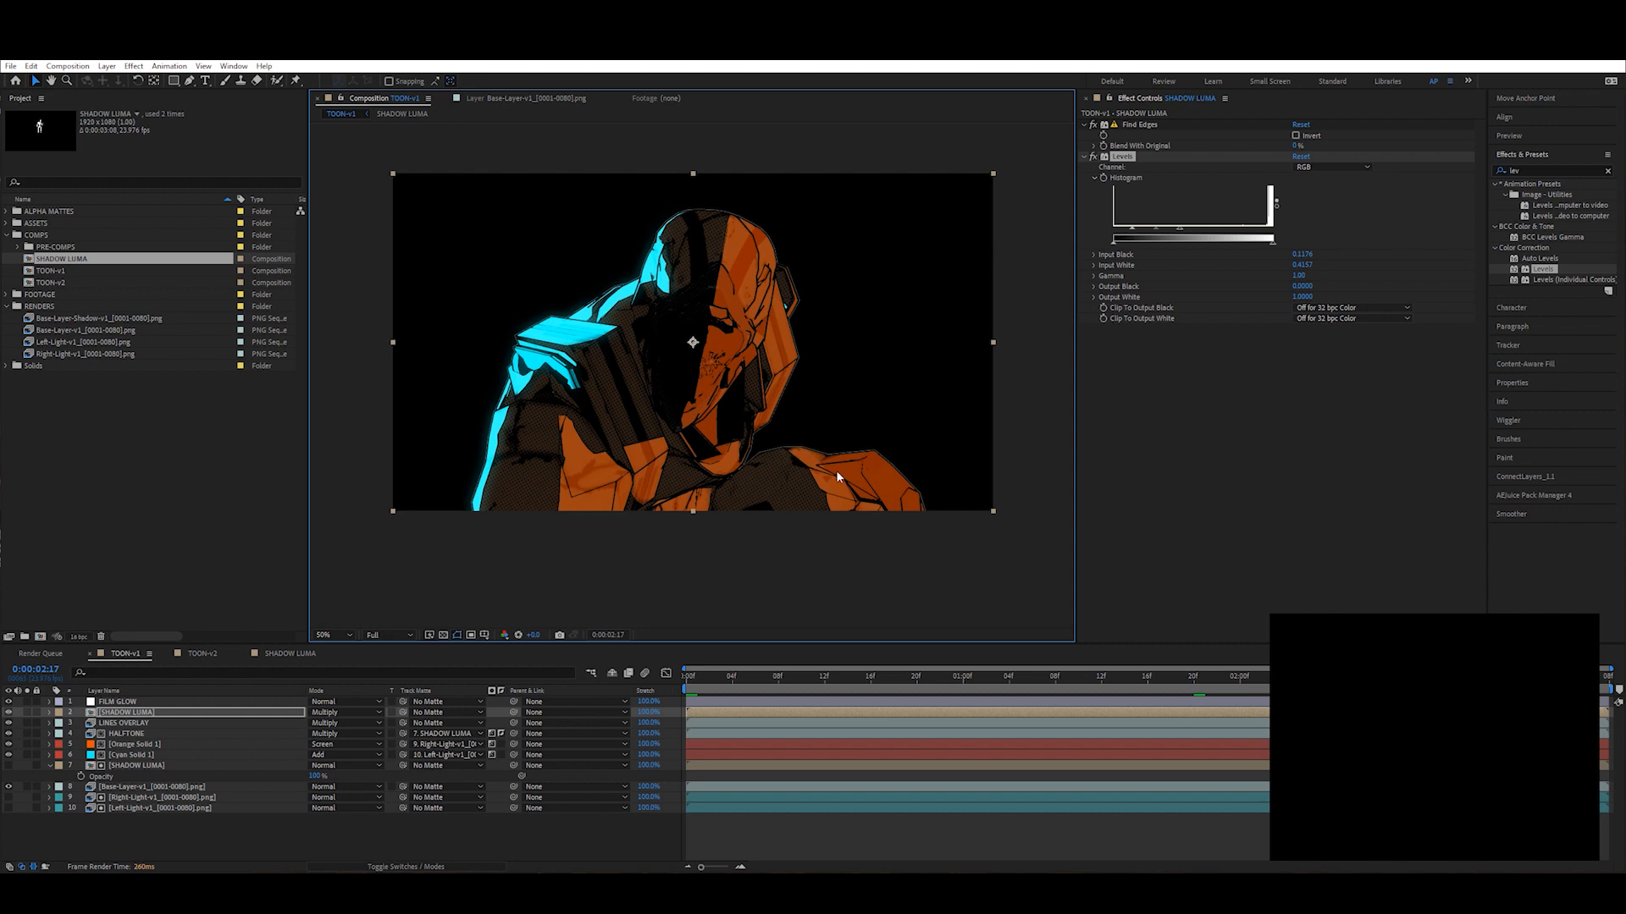
Step: Compare the outlines with LINES OVERLAY and the SHADOW LUMA copy hidden and shown, and preview the animation from the start
{"action": "left_click", "coordinate": [8, 723]}
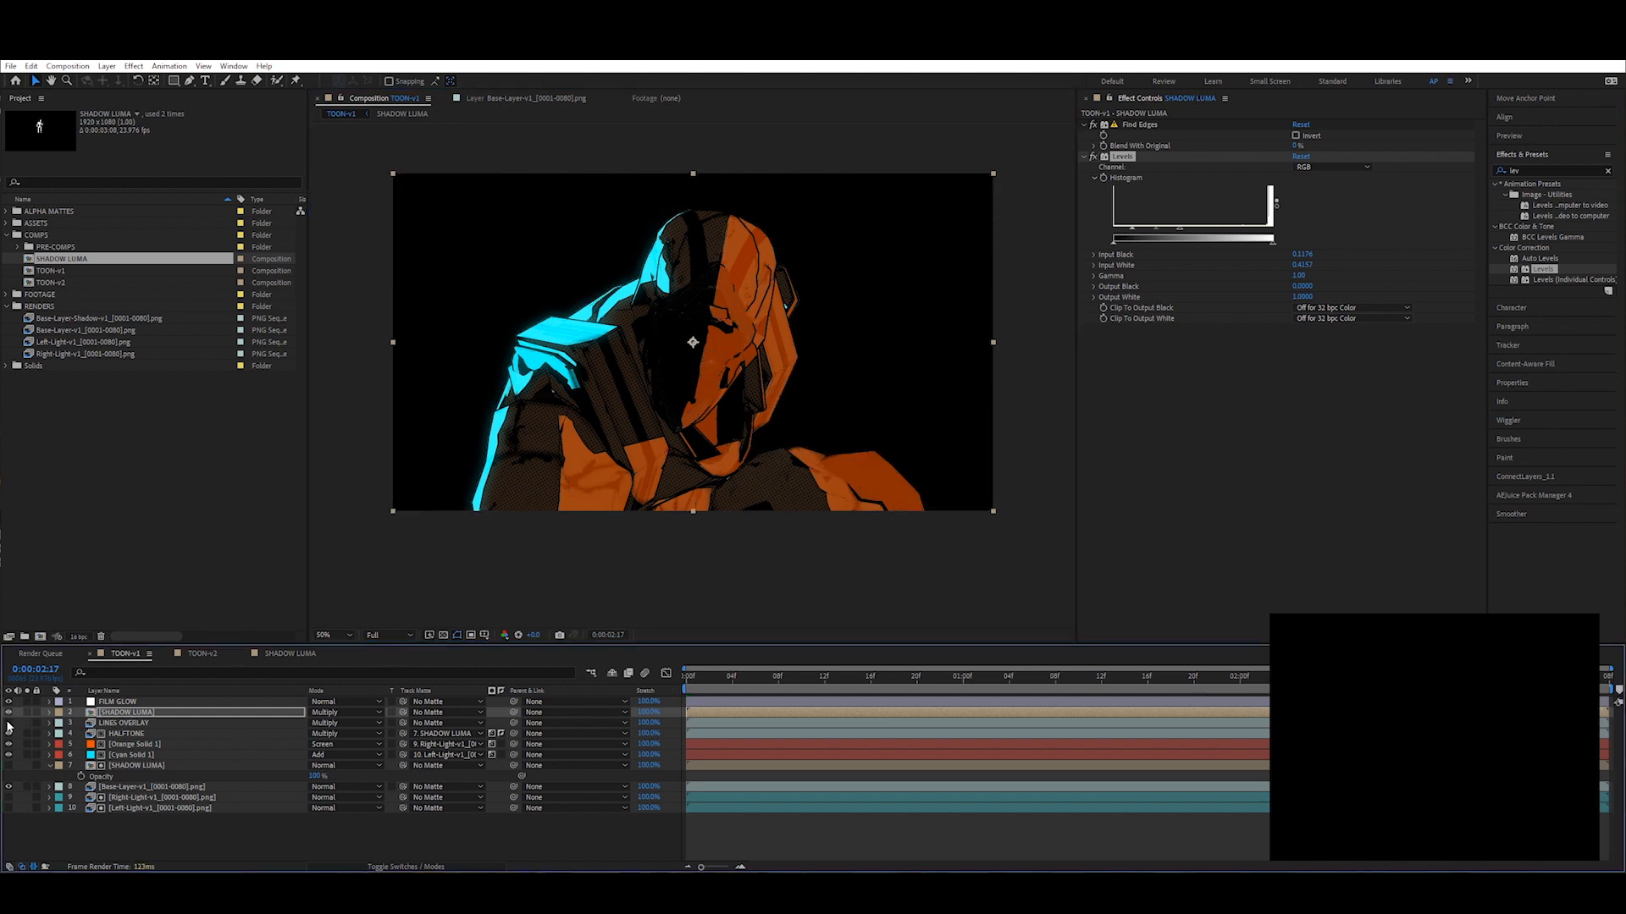
{"action": "left_click", "coordinate": [9, 723]}
{"action": "left_click", "coordinate": [8, 724]}
{"action": "left_click", "coordinate": [9, 723]}
{"action": "left_click", "coordinate": [8, 723]}
{"action": "left_click", "coordinate": [9, 723]}
{"action": "left_click", "coordinate": [8, 723]}
{"action": "left_click", "coordinate": [9, 723]}
{"action": "left_click", "coordinate": [10, 713]}
{"action": "left_click", "coordinate": [11, 713]}
{"action": "left_click", "coordinate": [10, 713]}
{"action": "left_click", "coordinate": [10, 713]}
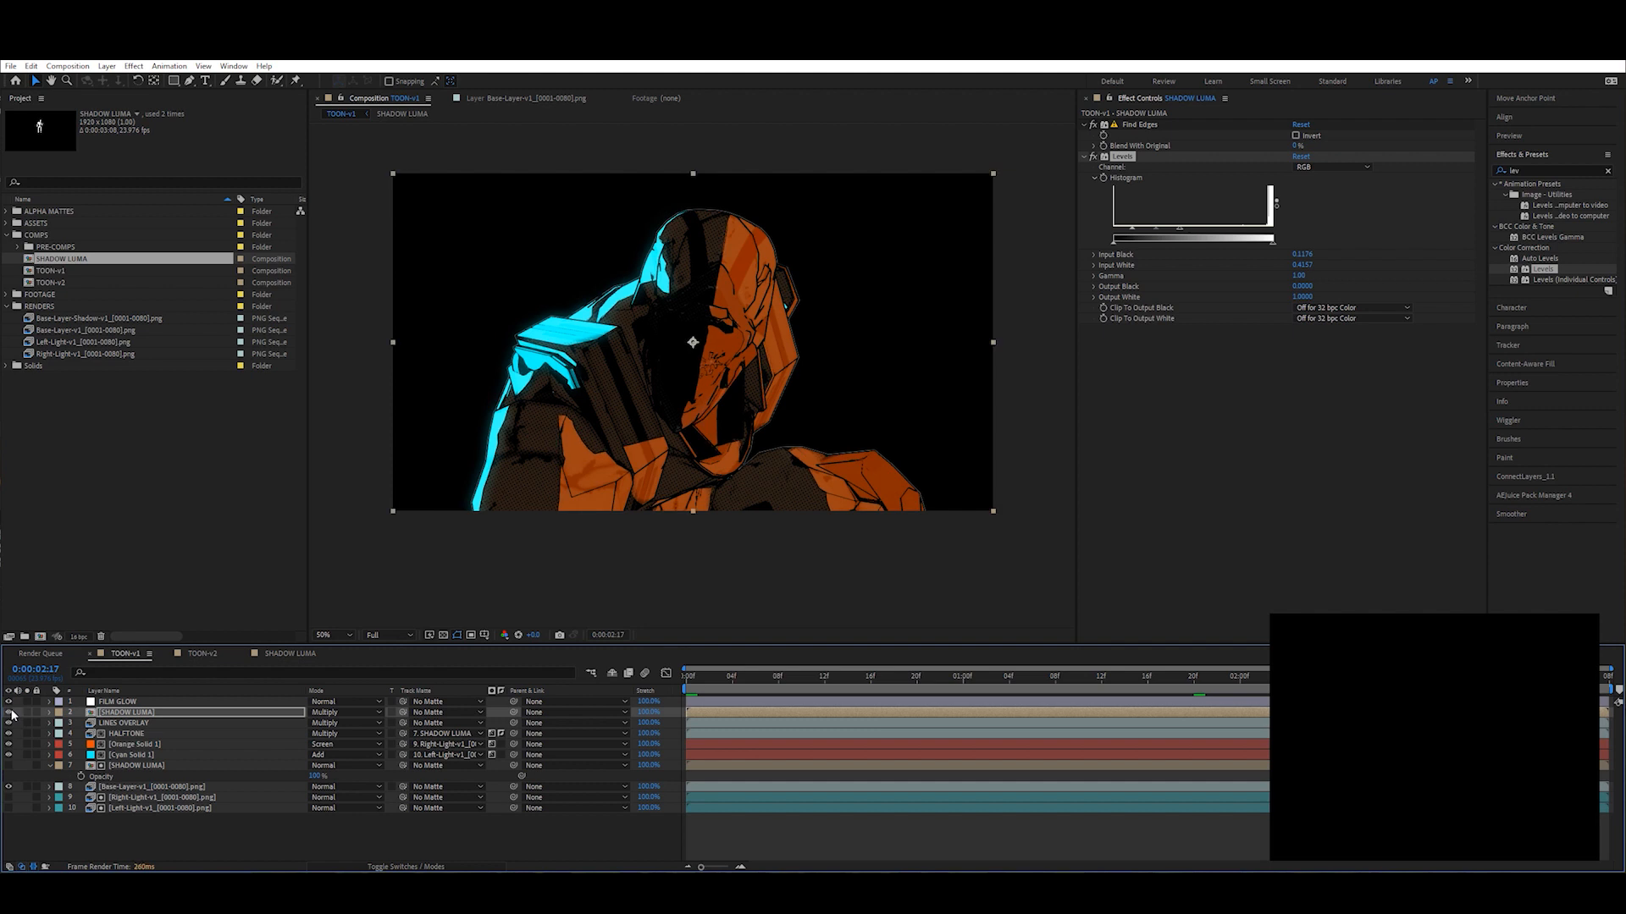
{"action": "left_click", "coordinate": [678, 684]}
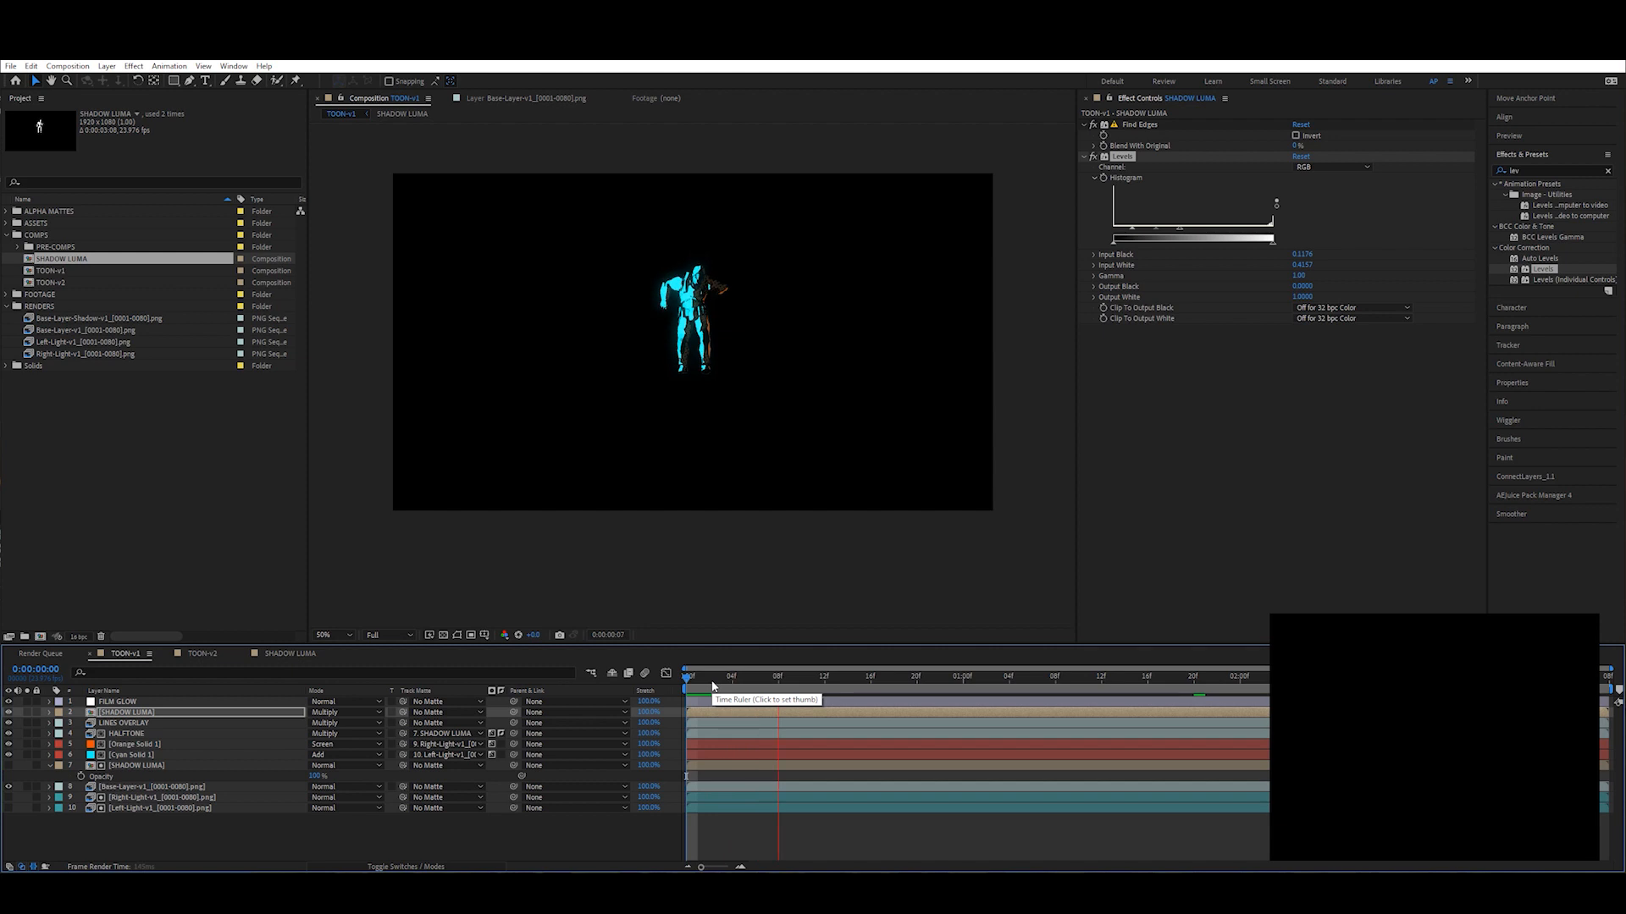
Step: Add an adjustment layer above FILM GLOW and name it FILM FX
{"action": "left_click", "coordinate": [125, 702]}
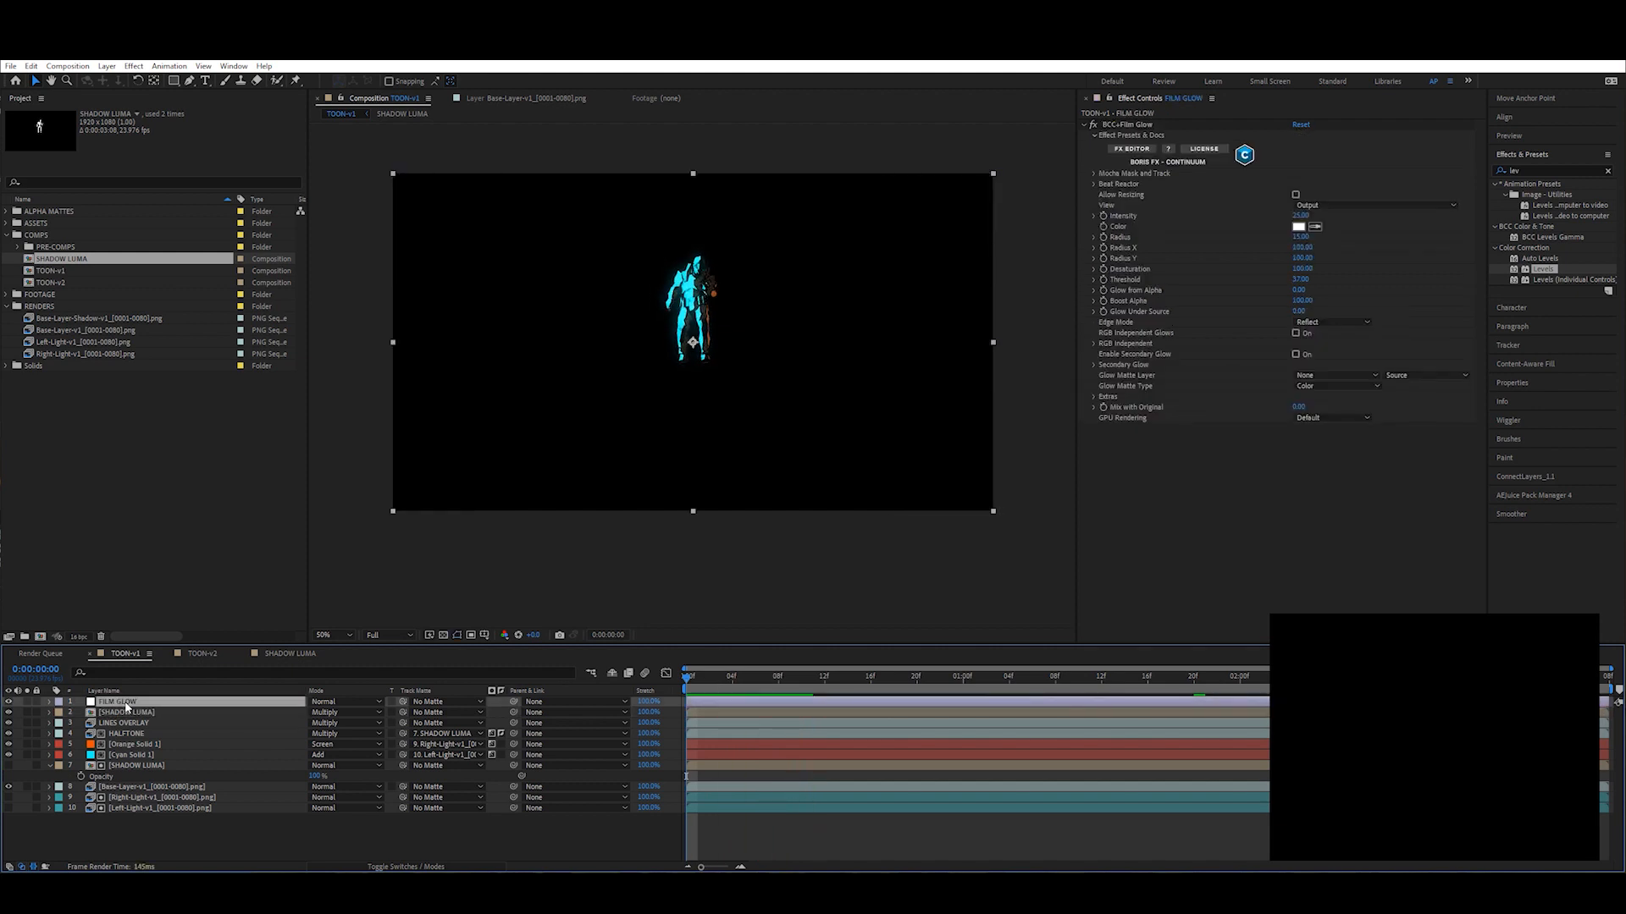
{"action": "key", "text": "ctrl+alt+y"}
{"action": "key", "text": "Return"}
{"action": "type", "text": "FILM F"}
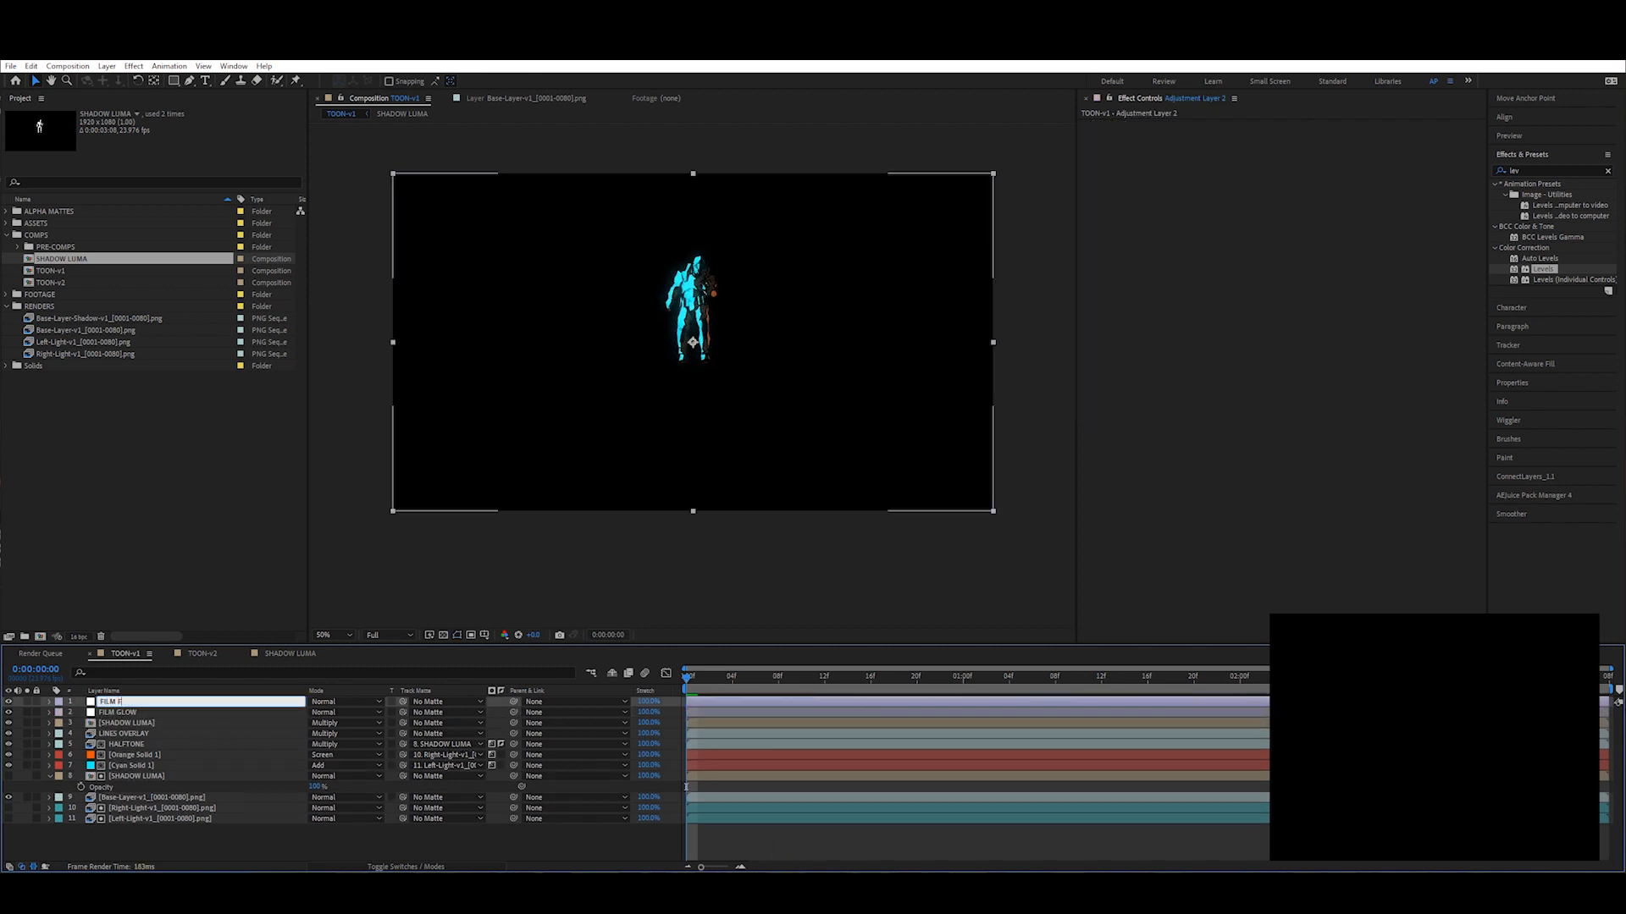
{"action": "key", "text": "Return"}
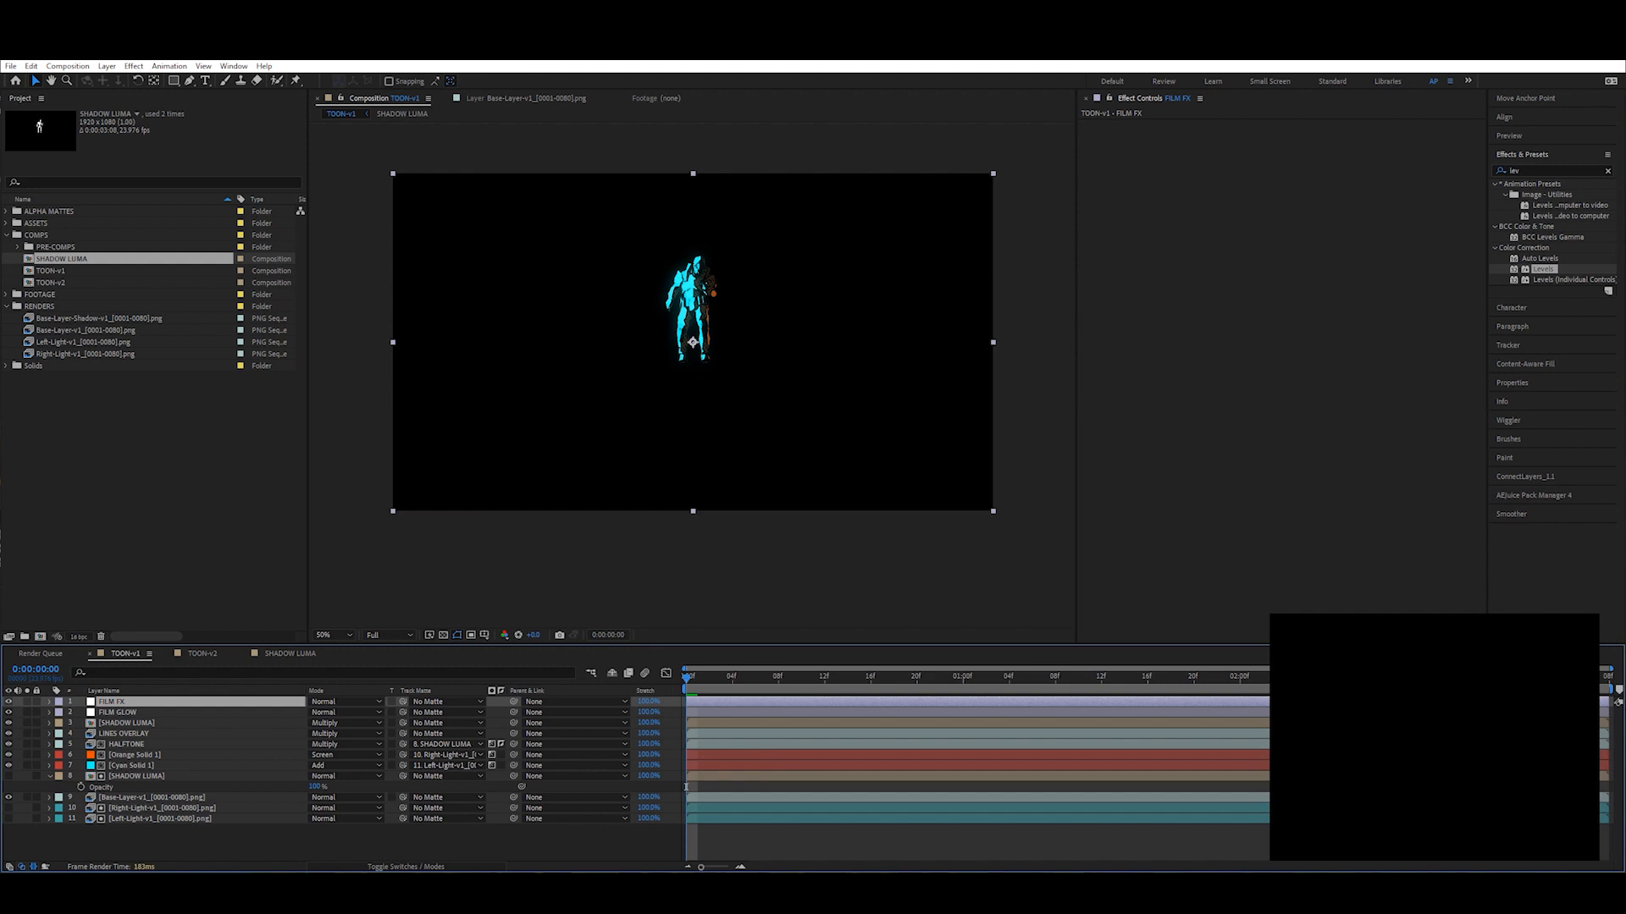
Step: Apply the BCC Film Grain effect to the FILM FX layer and inspect the grain on the character close-up at 0:00:03:05
{"action": "left_click", "coordinate": [1574, 676]}
{"action": "left_click_drag", "start_coordinate": [1540, 170], "coordinate": [1483, 182]}
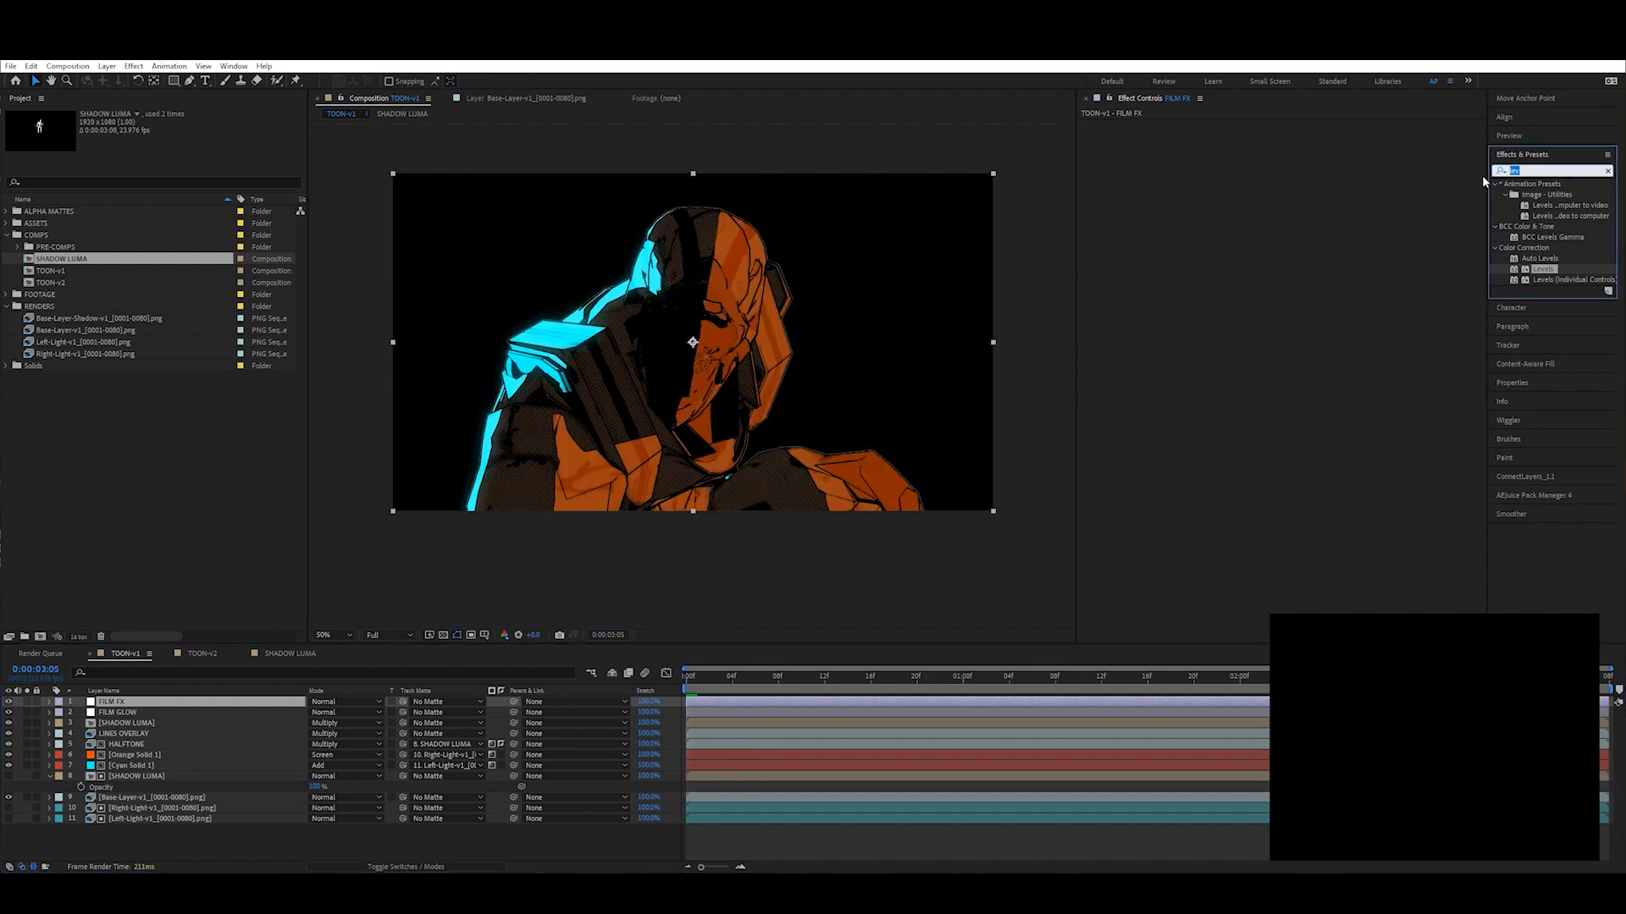
{"action": "type", "text": "film g"}
{"action": "left_click_drag", "start_coordinate": [1544, 229], "coordinate": [833, 346]}
{"action": "scroll", "coordinate": [706, 405], "scroll_direction": "up", "scroll_amount": 4}
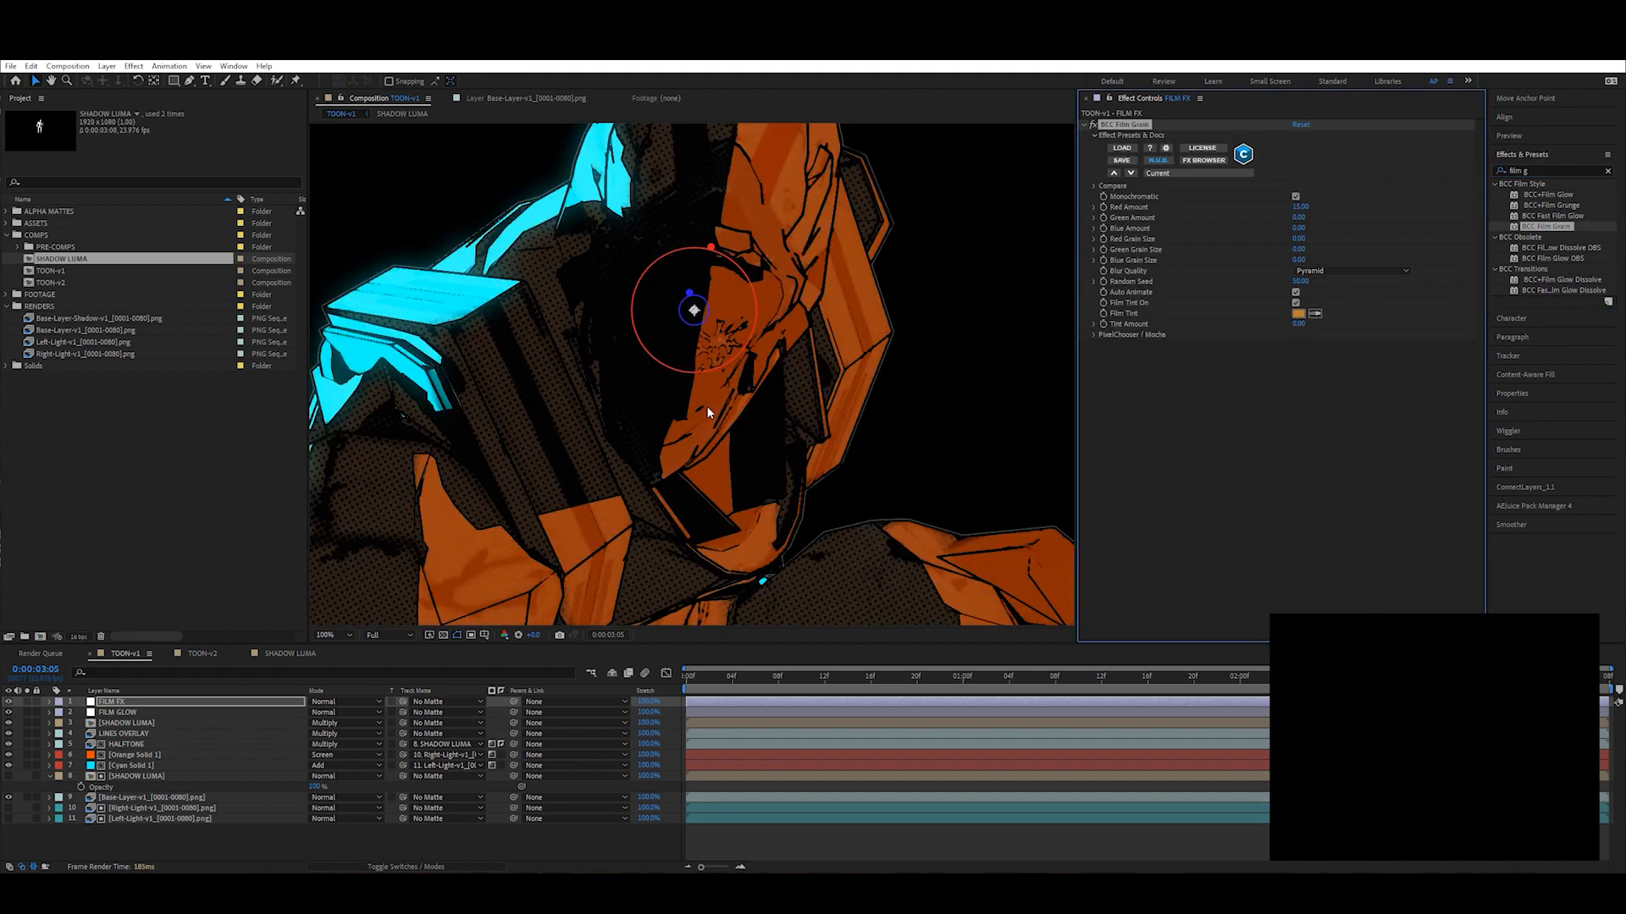
{"action": "scroll", "coordinate": [800, 392], "scroll_direction": "down", "scroll_amount": 1}
{"action": "left_click_drag", "start_coordinate": [463, 383], "coordinate": [635, 411]}
{"action": "scroll", "coordinate": [635, 411], "scroll_direction": "up", "scroll_amount": 1}
{"action": "scroll", "coordinate": [522, 356], "scroll_direction": "down", "scroll_amount": 1}
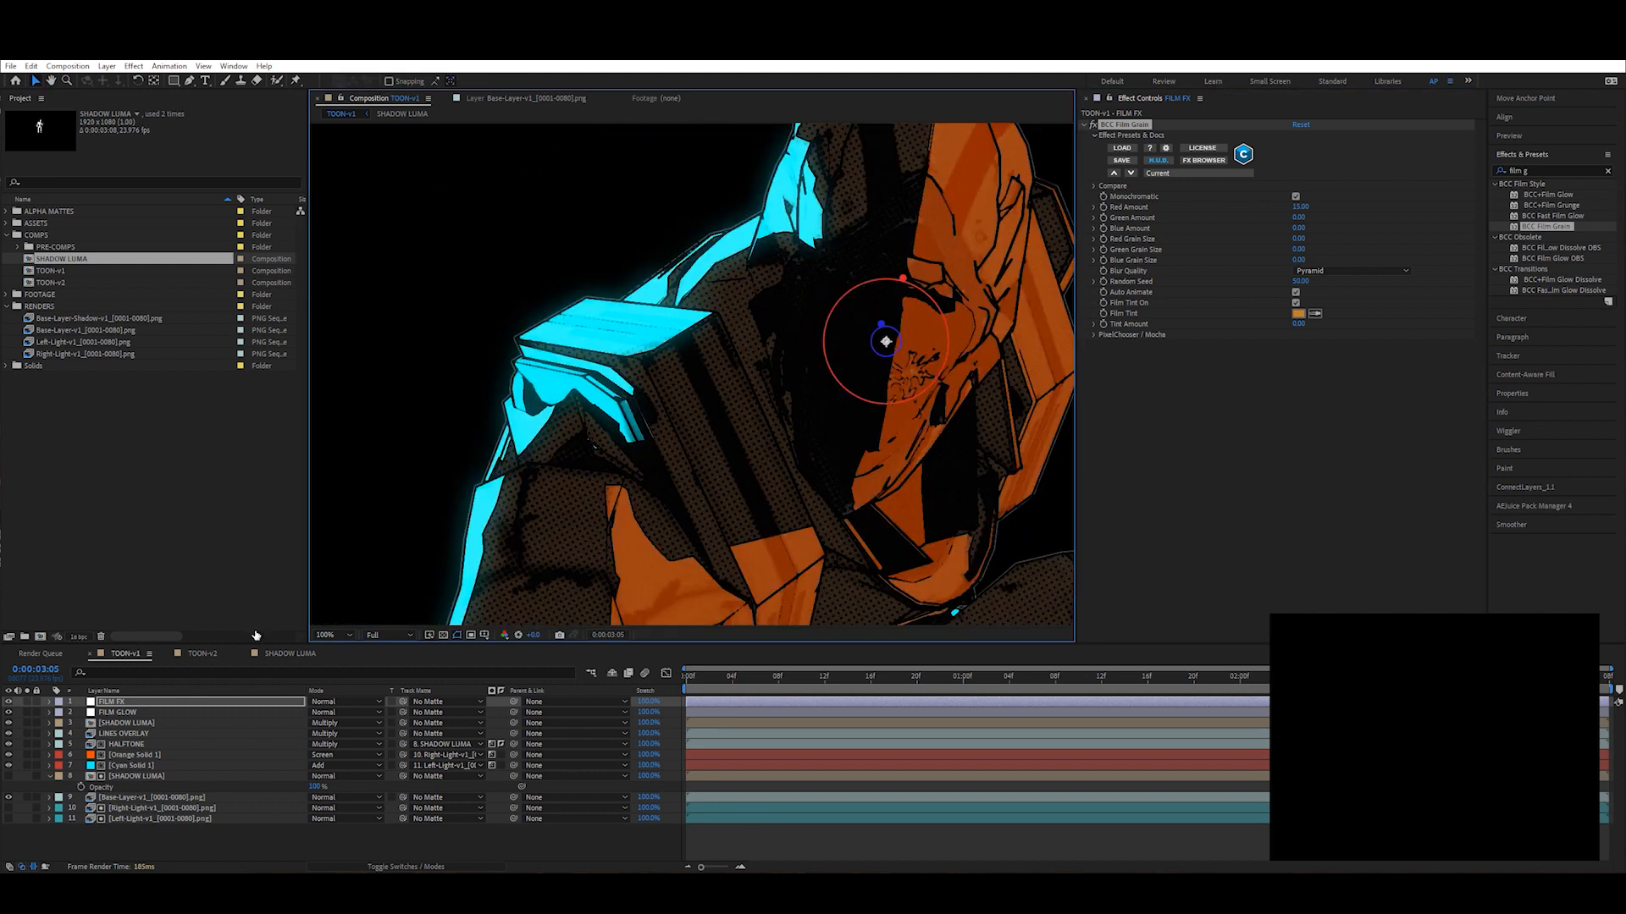
Step: Create a dark grey background solid with colour 131313, place it at the bottom of the layer stack, and preview the animation
{"action": "left_click", "coordinate": [164, 844]}
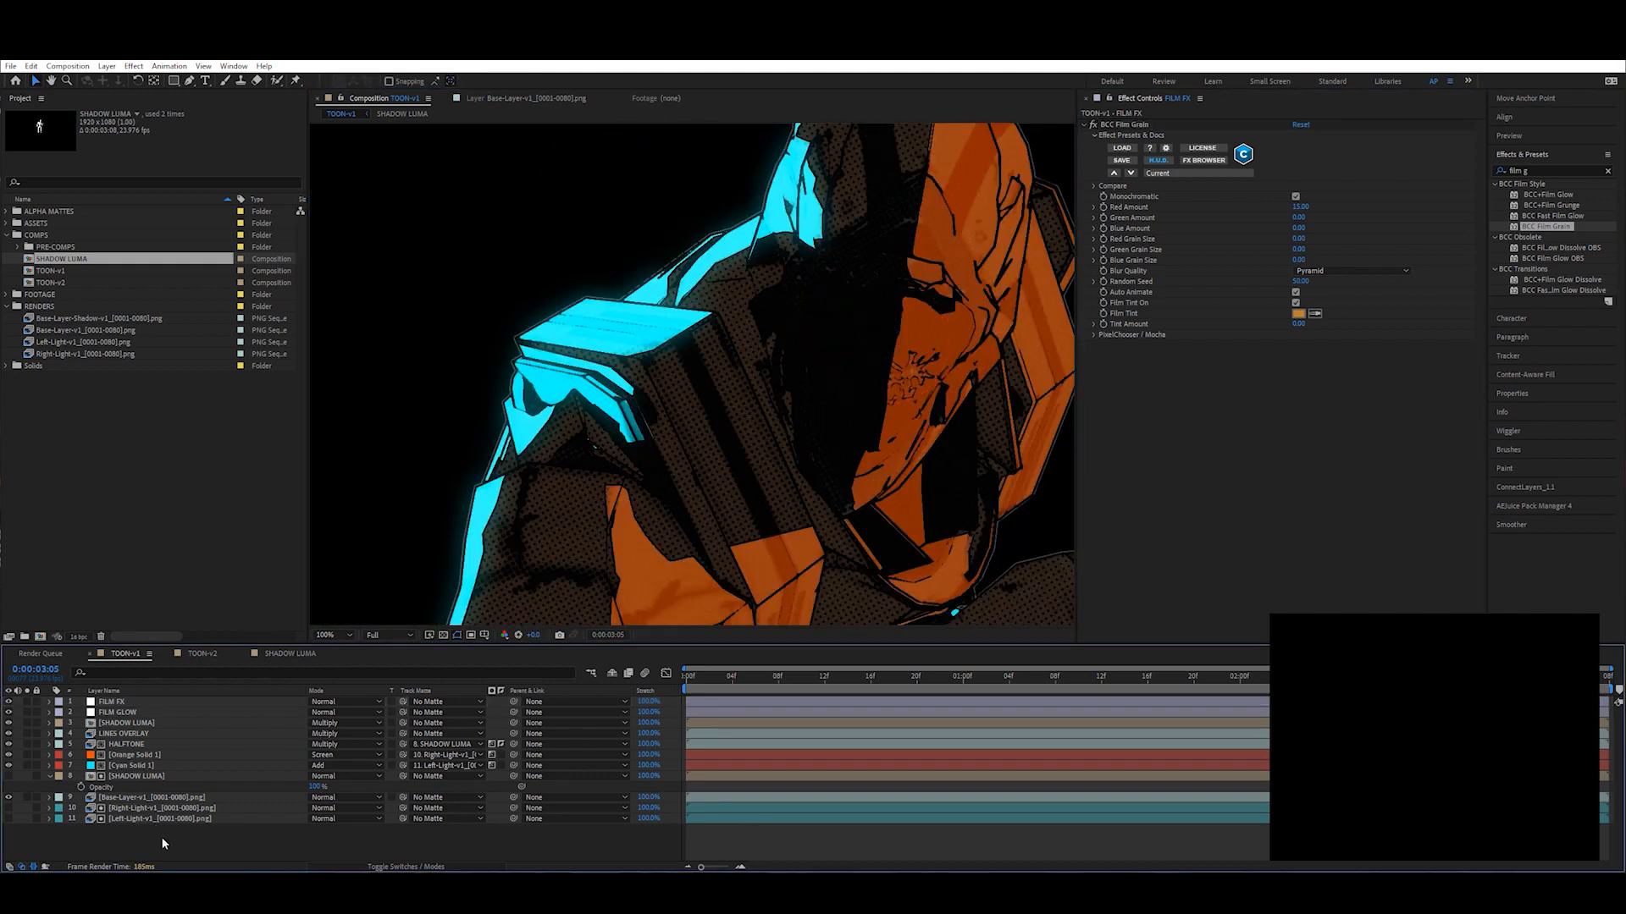
{"action": "key", "text": "ctrl+y"}
{"action": "left_click", "coordinate": [849, 701]}
{"action": "left_click_drag", "start_coordinate": [551, 707], "coordinate": [675, 776]}
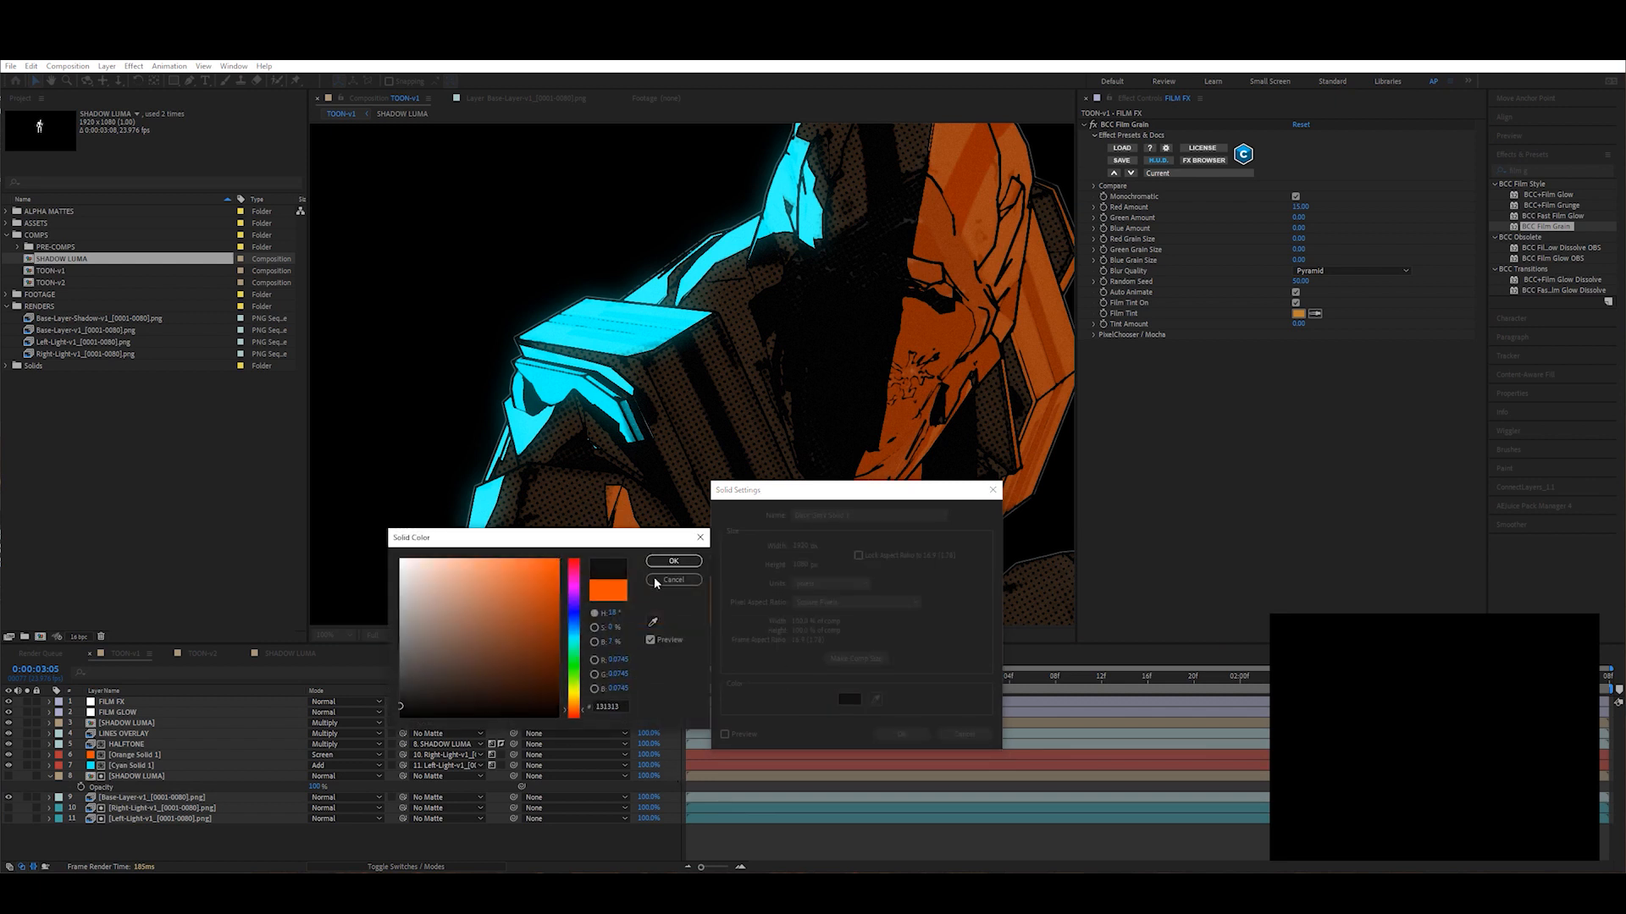
{"action": "key", "text": "Return"}
{"action": "left_click", "coordinate": [902, 733]}
{"action": "left_click_drag", "start_coordinate": [161, 705], "coordinate": [151, 836]}
{"action": "scroll", "coordinate": [606, 411], "scroll_direction": "down", "scroll_amount": 1}
{"action": "scroll", "coordinate": [604, 165], "scroll_direction": "up", "scroll_amount": 1}
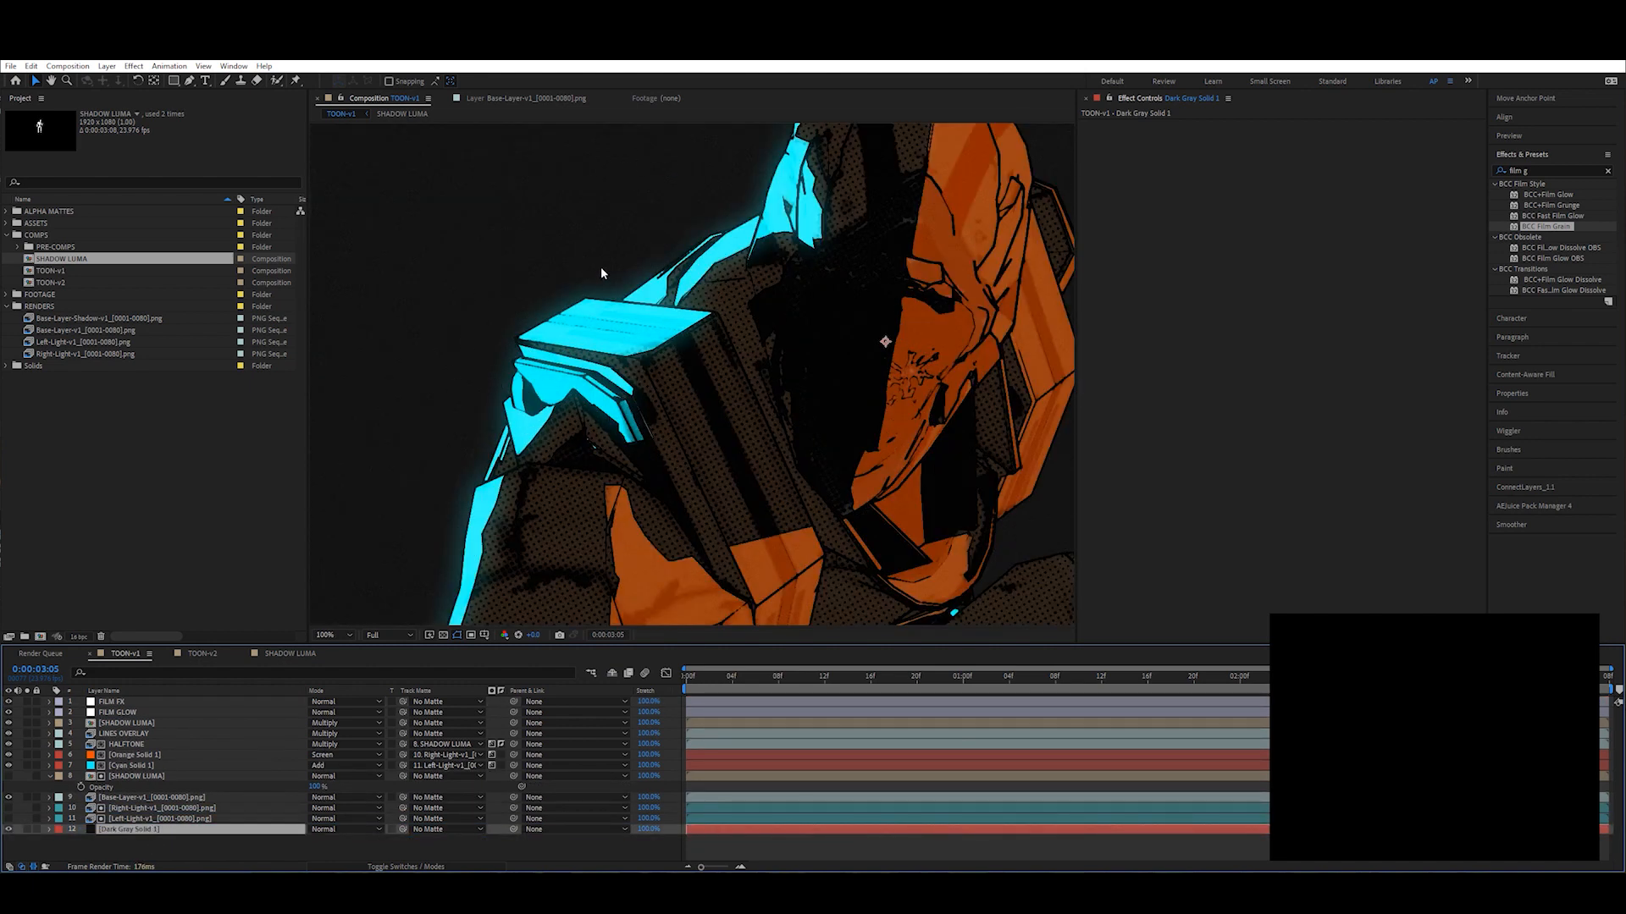
{"action": "scroll", "coordinate": [543, 390], "scroll_direction": "down", "scroll_amount": 1}
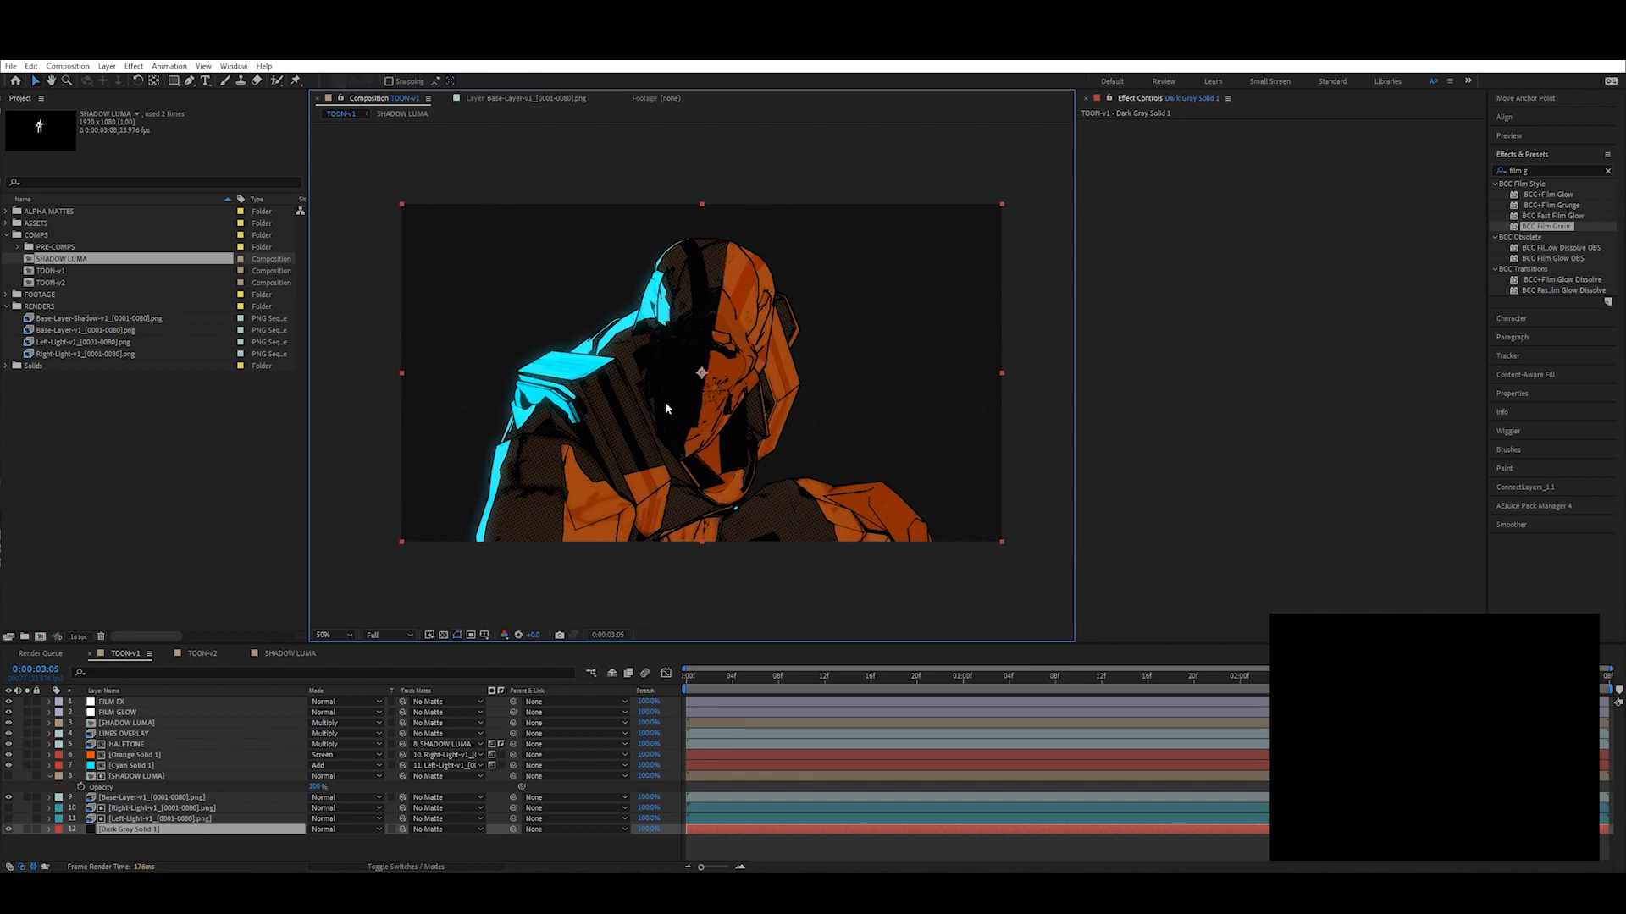
{"action": "key", "text": "space"}
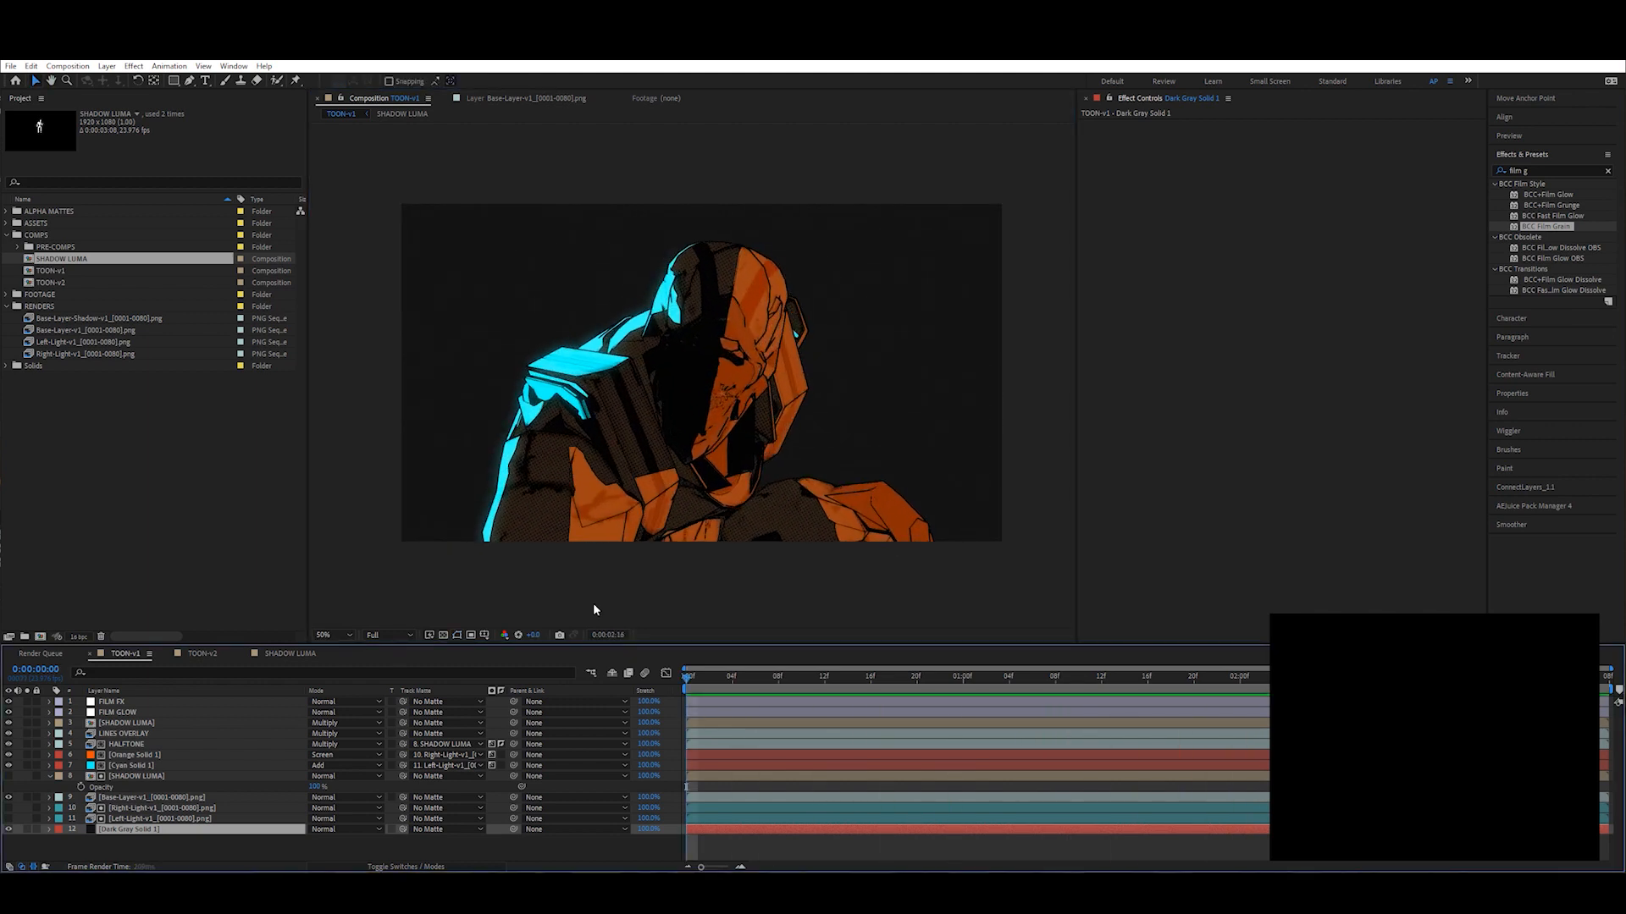
{"action": "key", "text": "space"}
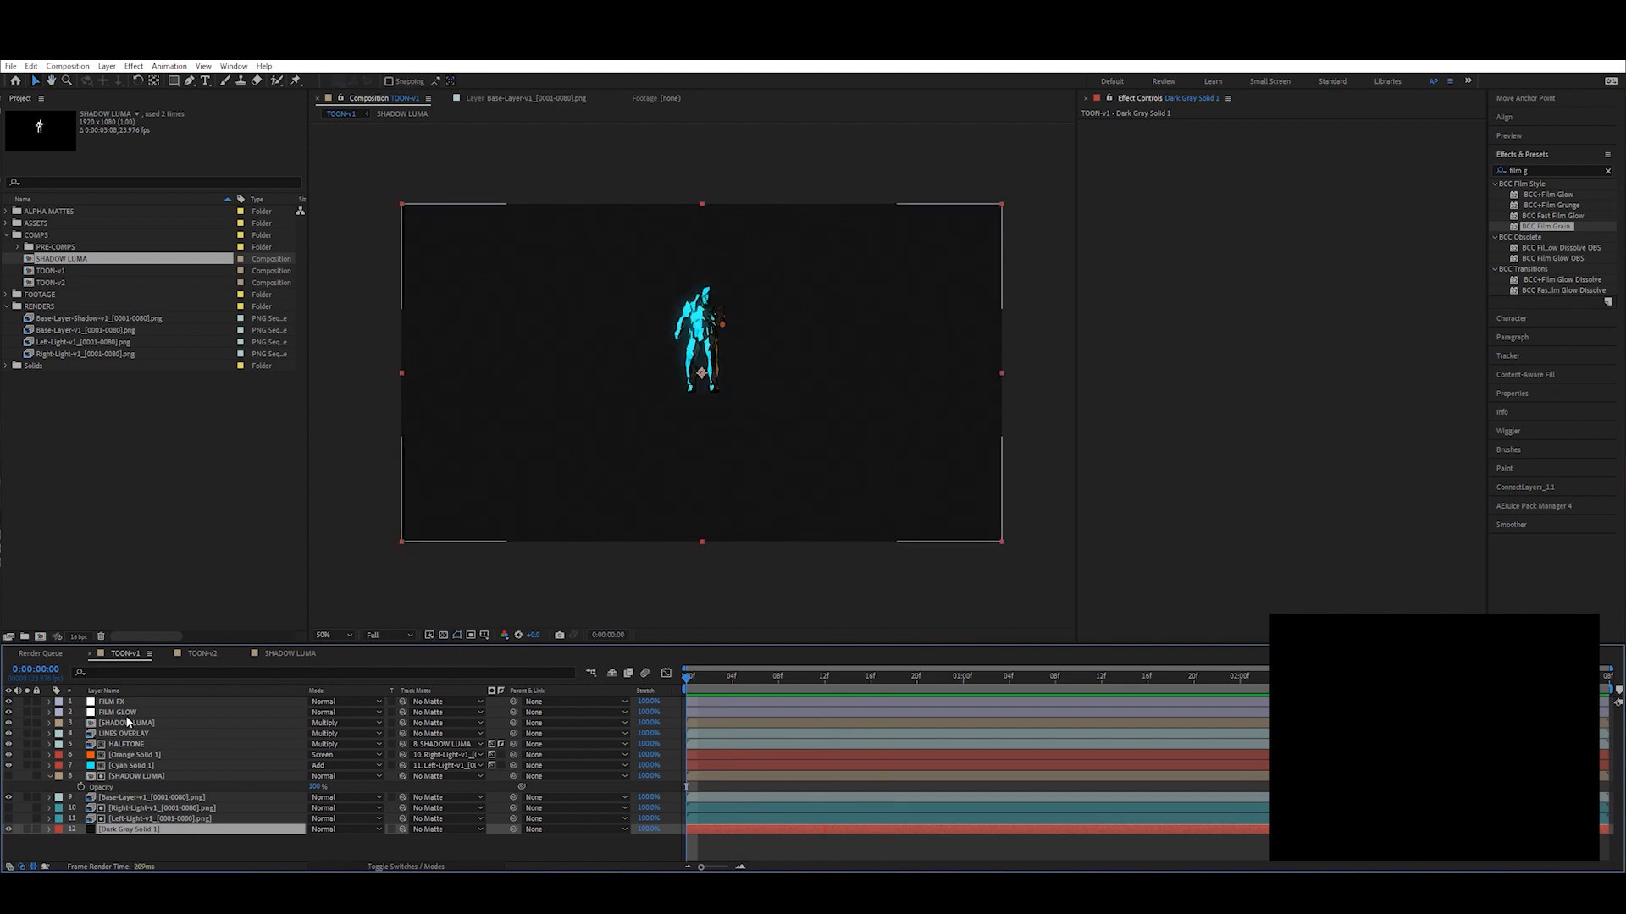
Step: Add an adjustment layer named TIME between FILM GLOW and the SHADOW LUMA copy, and apply Posterize Time to it
{"action": "left_click", "coordinate": [123, 713]}
{"action": "left_click", "coordinate": [131, 726]}
{"action": "key", "text": "ctrl+alt+y"}
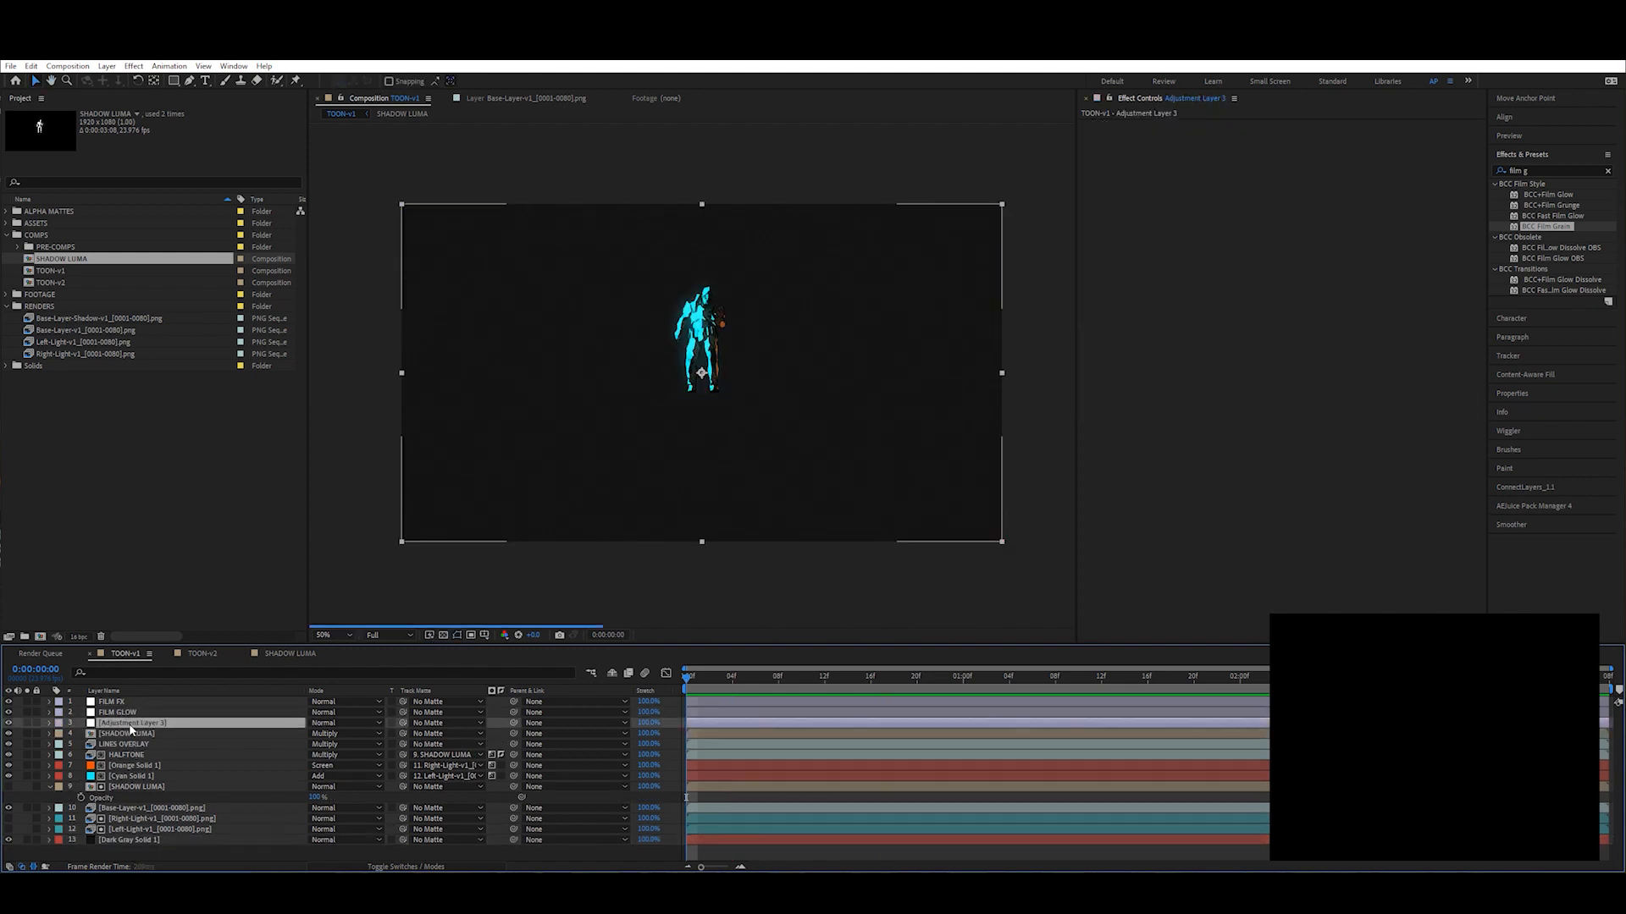
{"action": "type", "text": "Ti"}
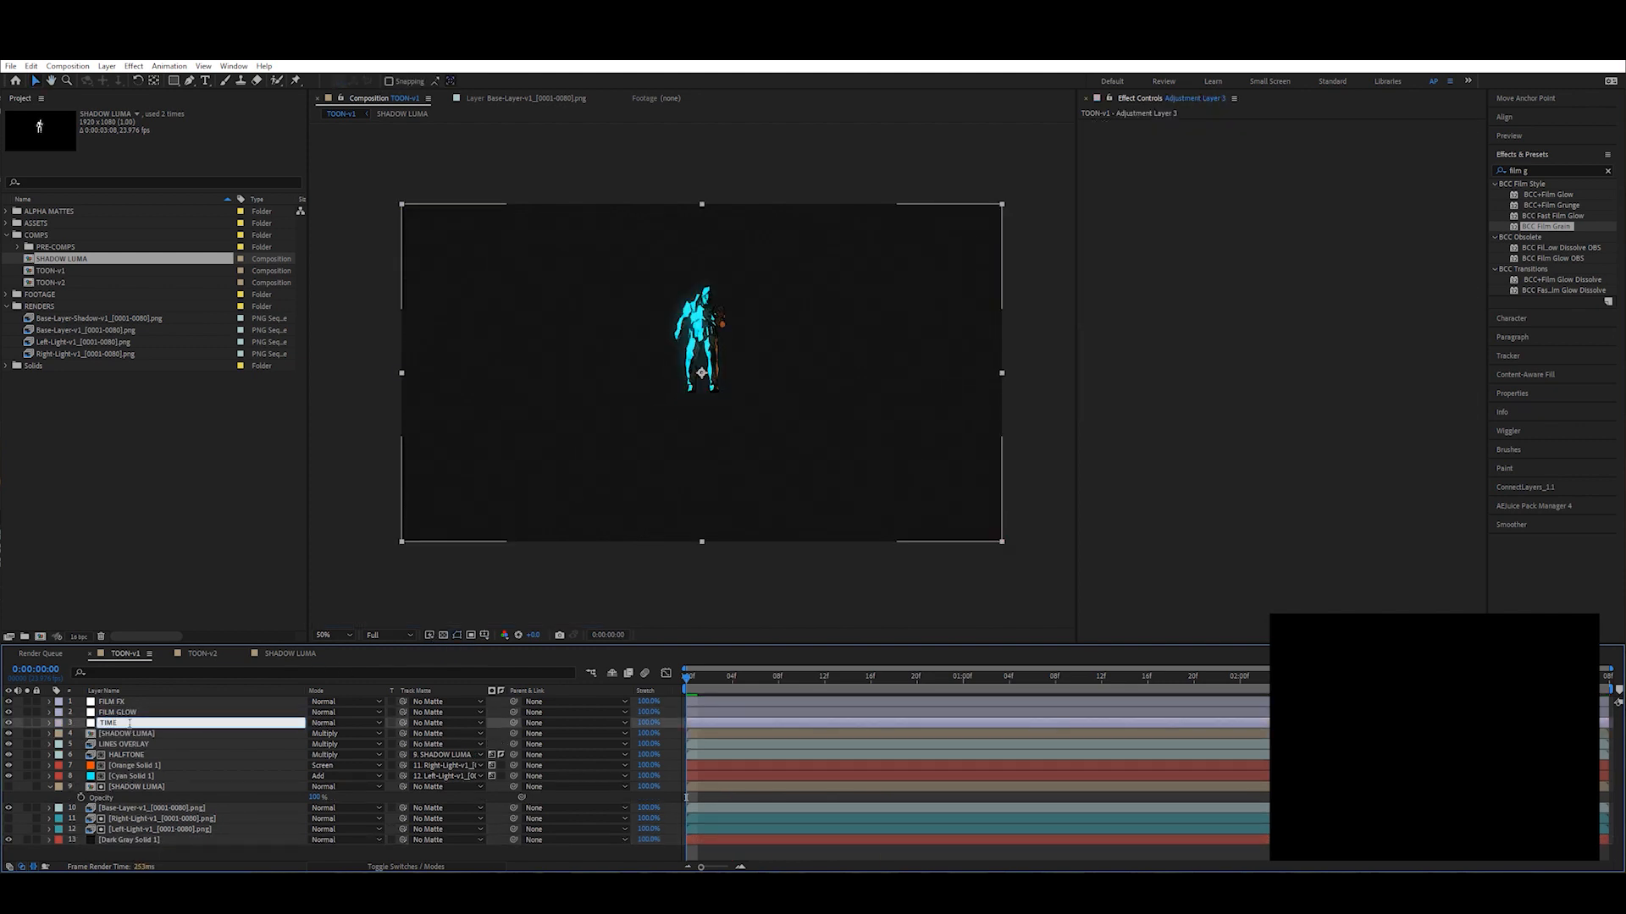
{"action": "key", "text": "Return"}
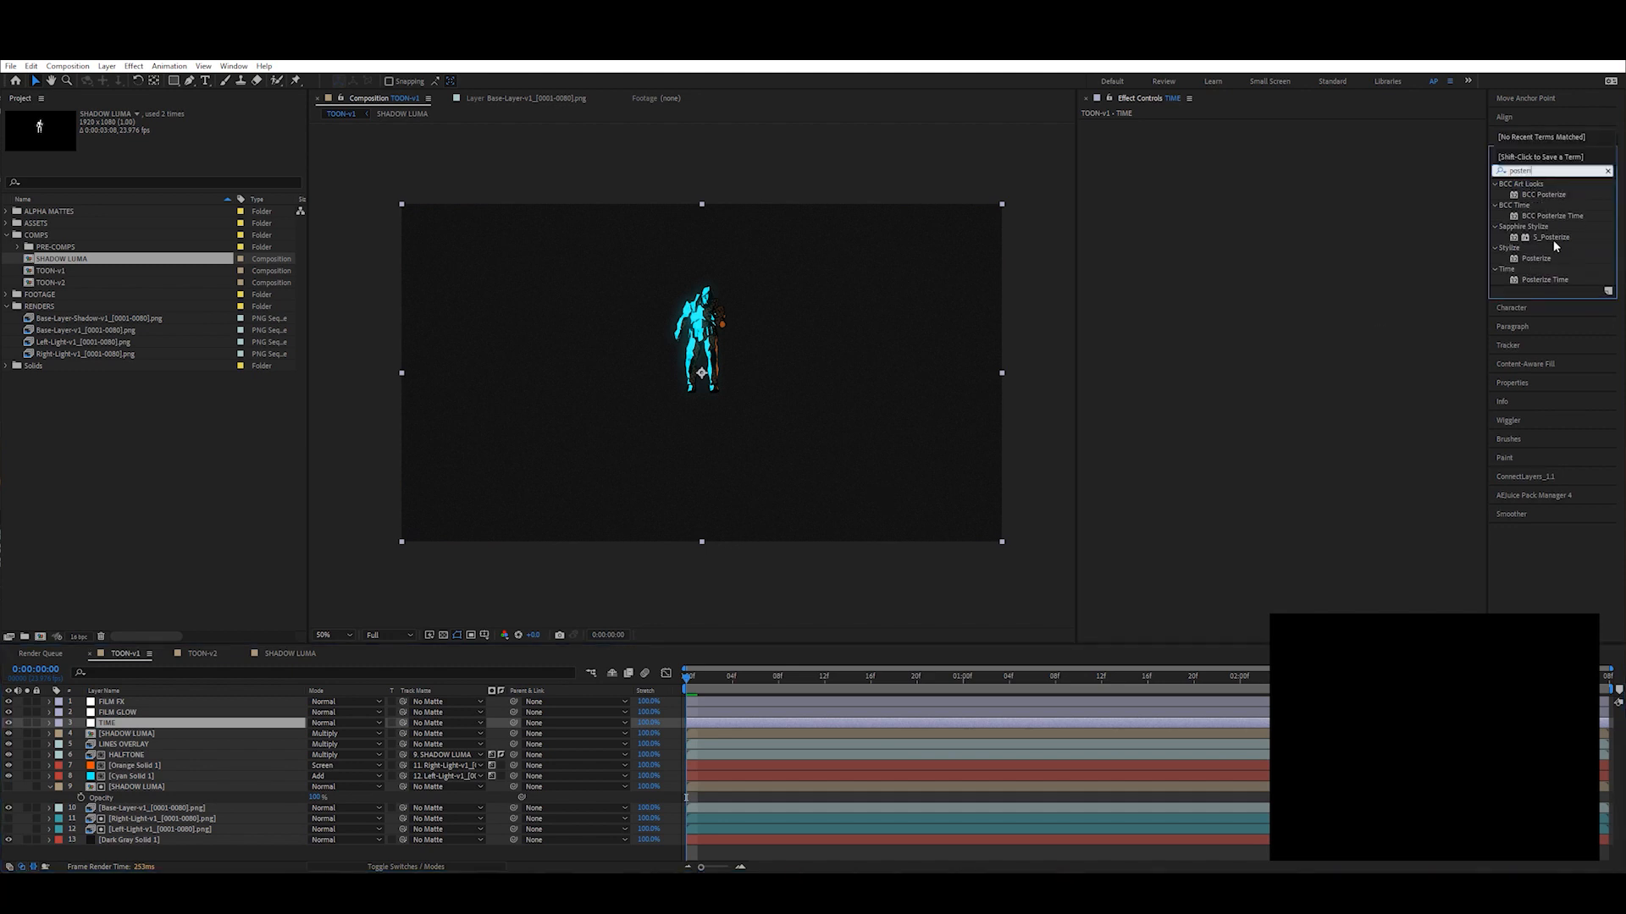
{"action": "left_click_drag", "start_coordinate": [1544, 279], "coordinate": [1297, 172]}
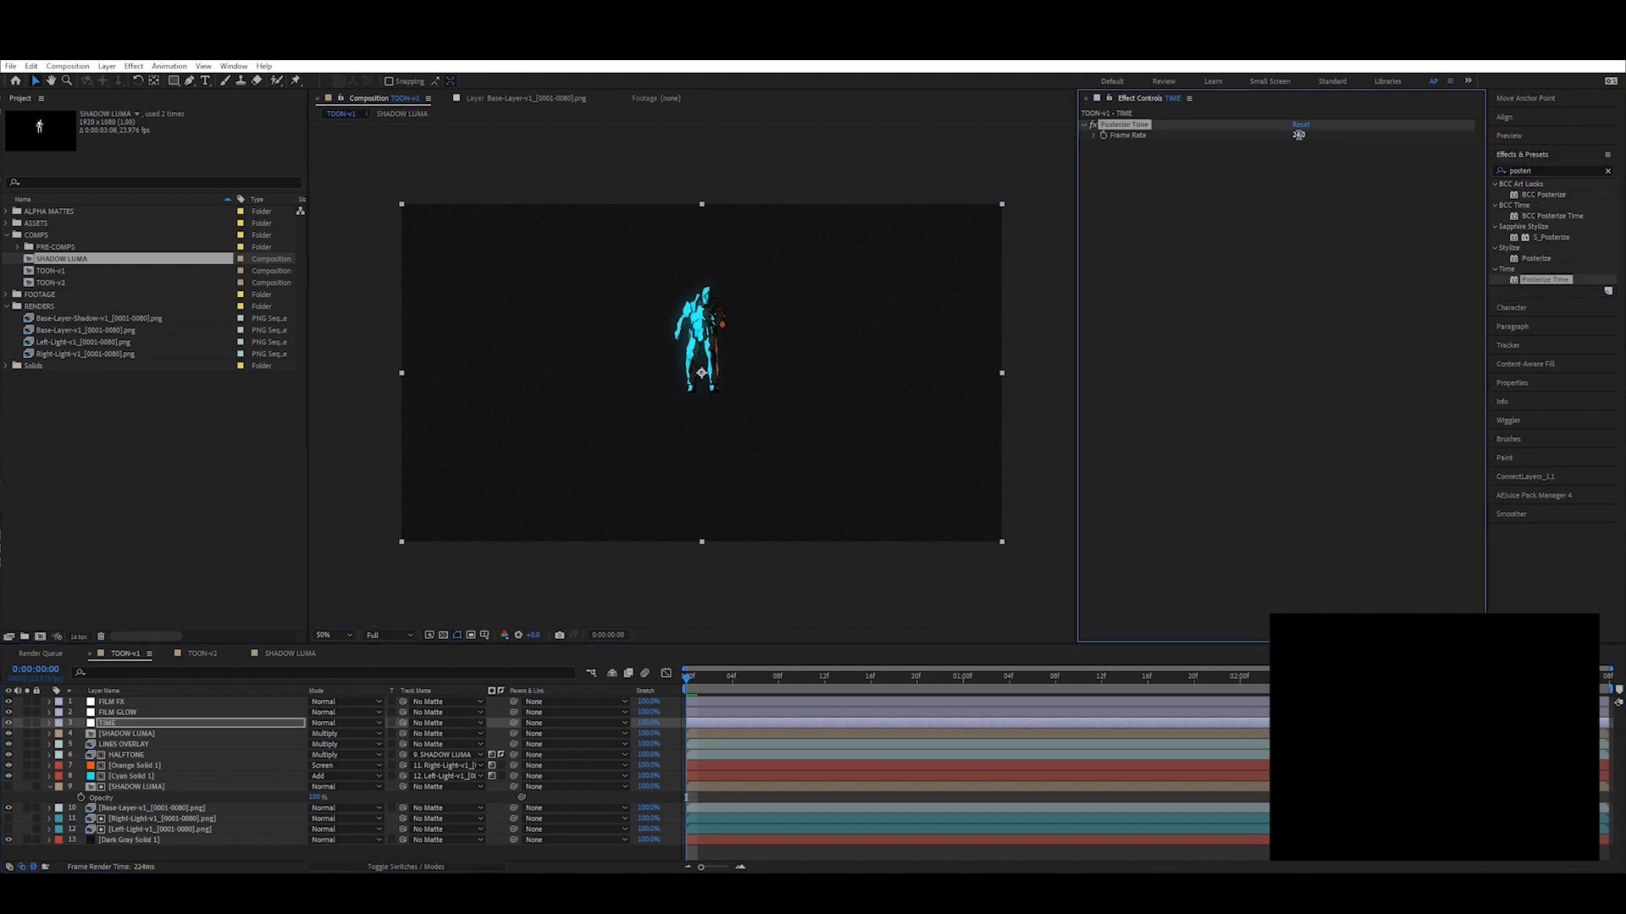